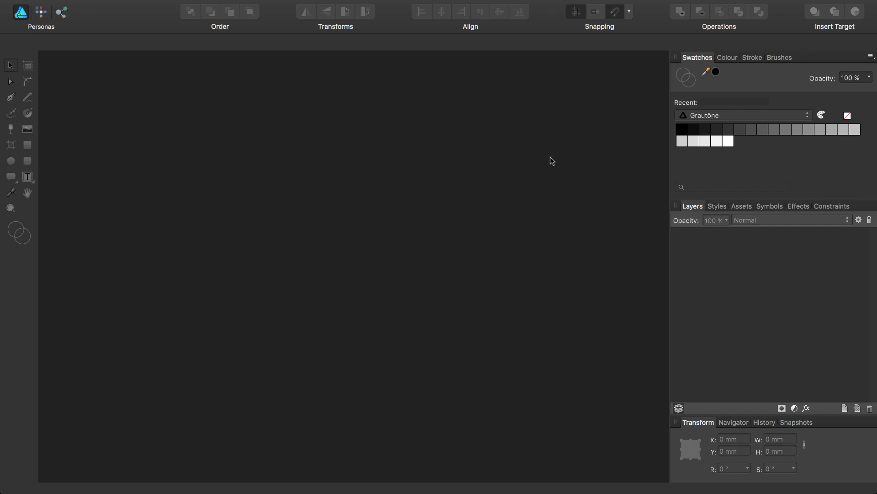
Create a new A4 landscape print document, 297 × 210 mm in millimetres at 300 DPI, with an artboard
key("super+n")
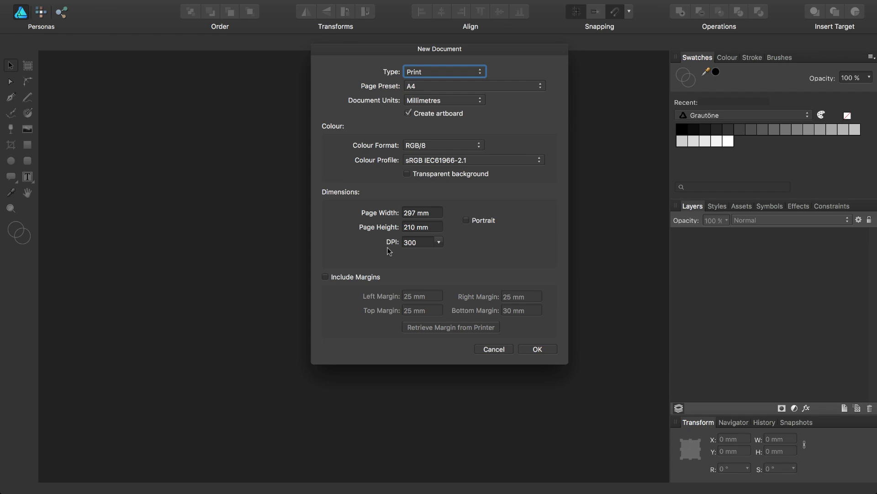
left_click(538, 349)
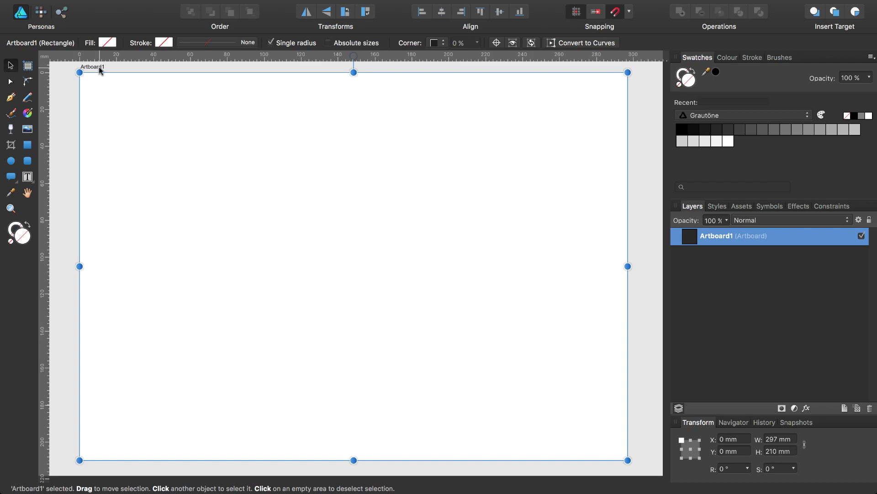
Rename Artboard1 in the Layers panel to 'Abwicklung | Unwinding'
double_click(734, 236)
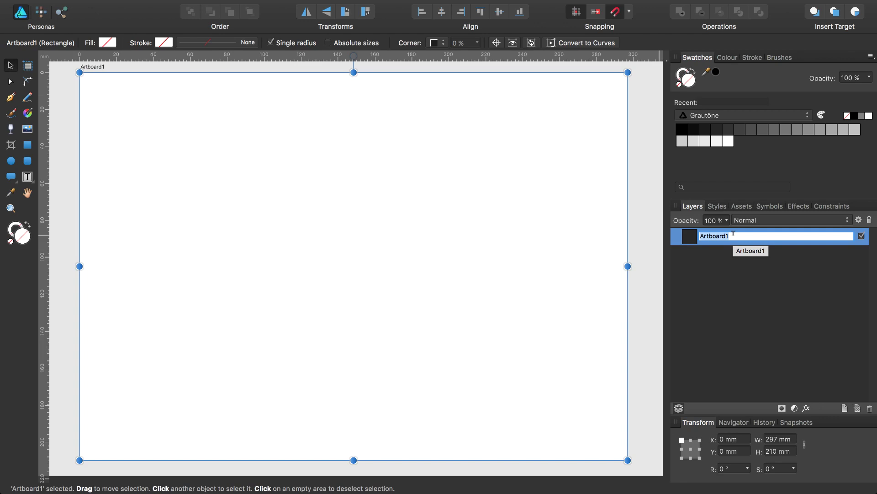
type("Abwicklung")
key("alt+7")
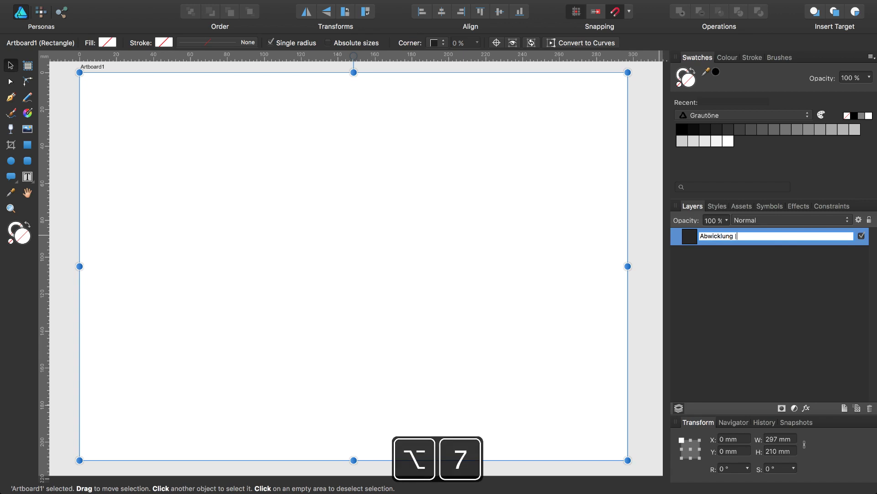
type("Unwinding")
key("Return")
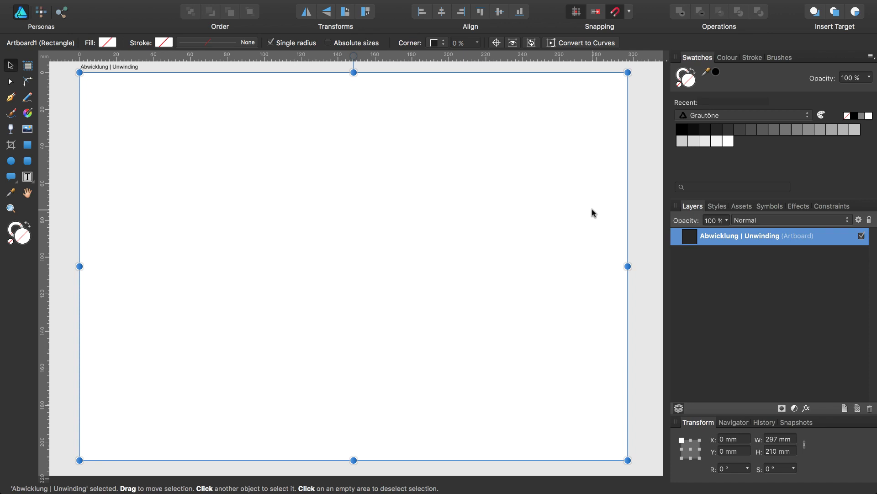
Draw a light grey 272 × 184 mm rectangle and centre it horizontally and vertically on the artboard
left_click(28, 146)
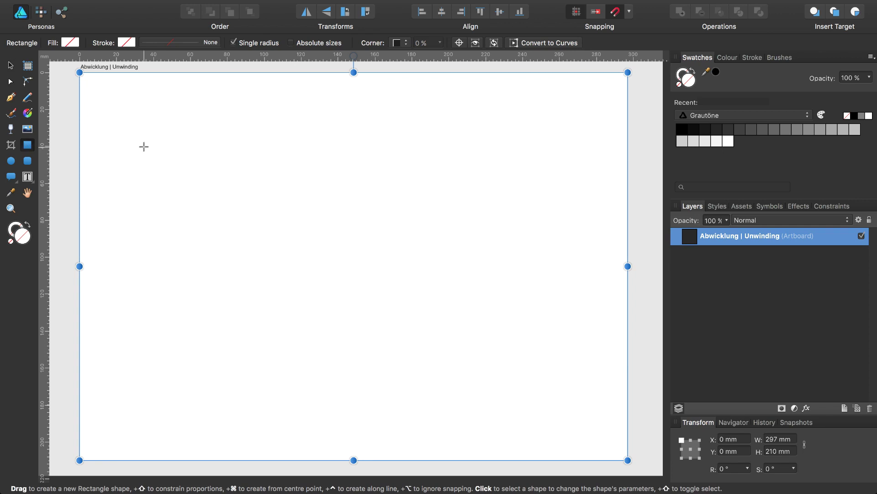
mouse_move(109, 99)
left_mouse_down()
mouse_move(566, 353)
mouse_move(584, 416)
left_mouse_up()
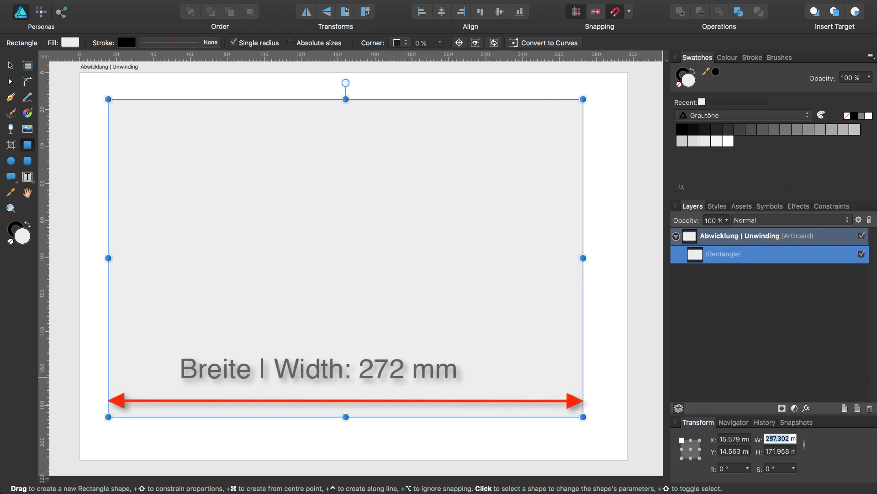
type("272")
key("Return")
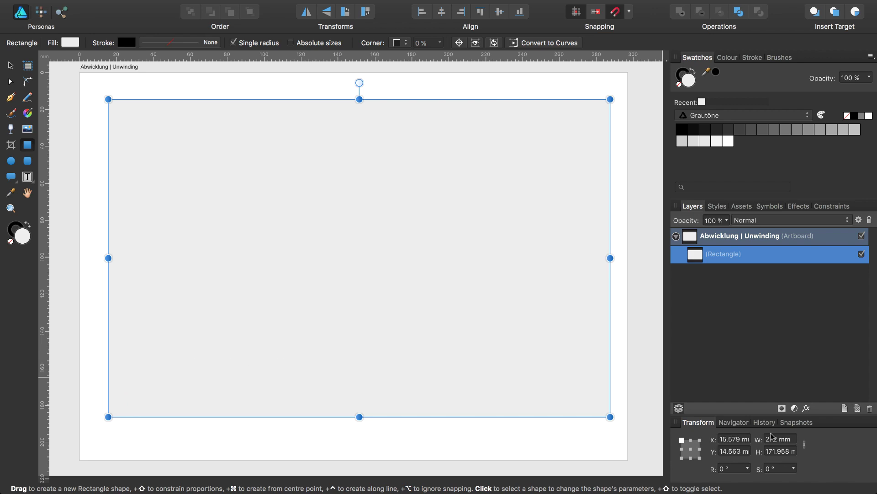
left_click(778, 450)
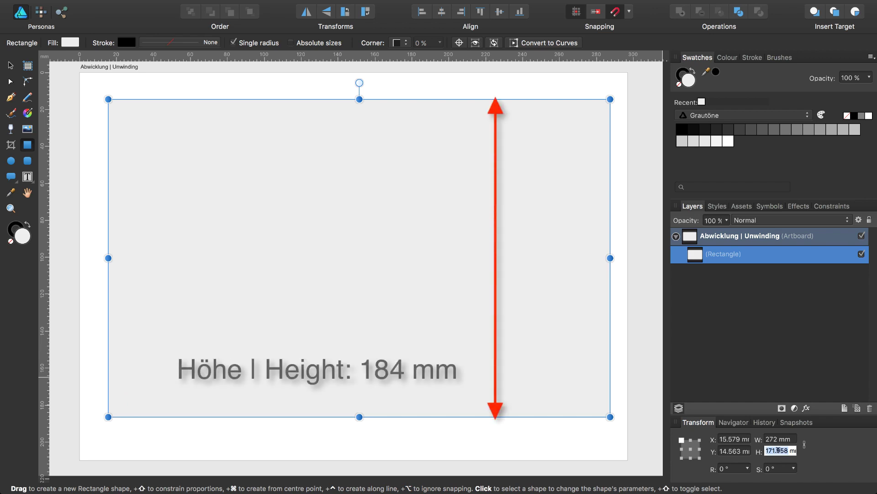
type("184")
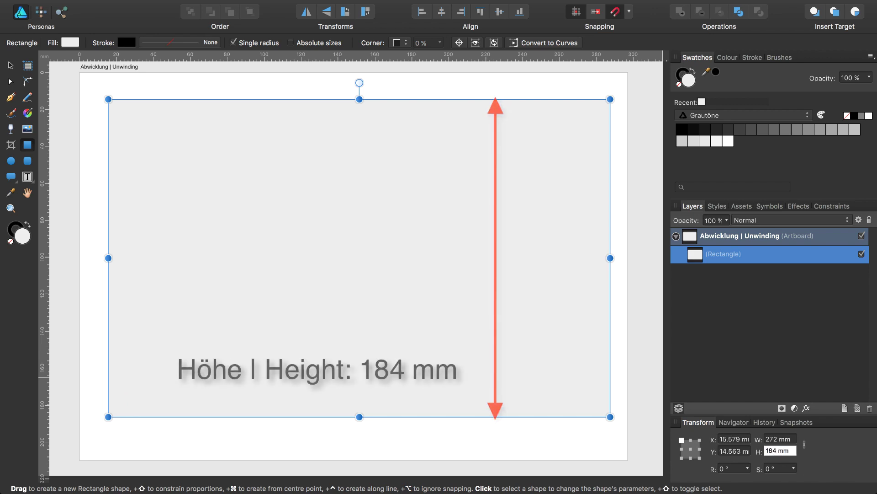
key("Return")
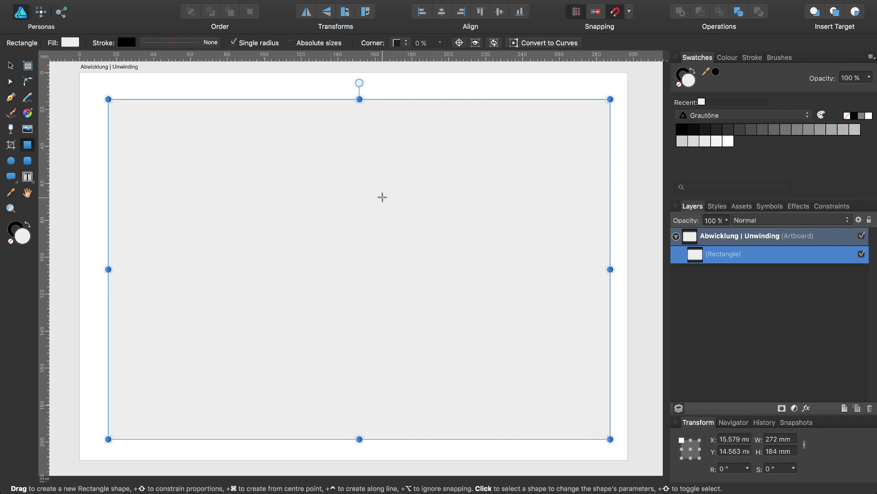
left_click(440, 13)
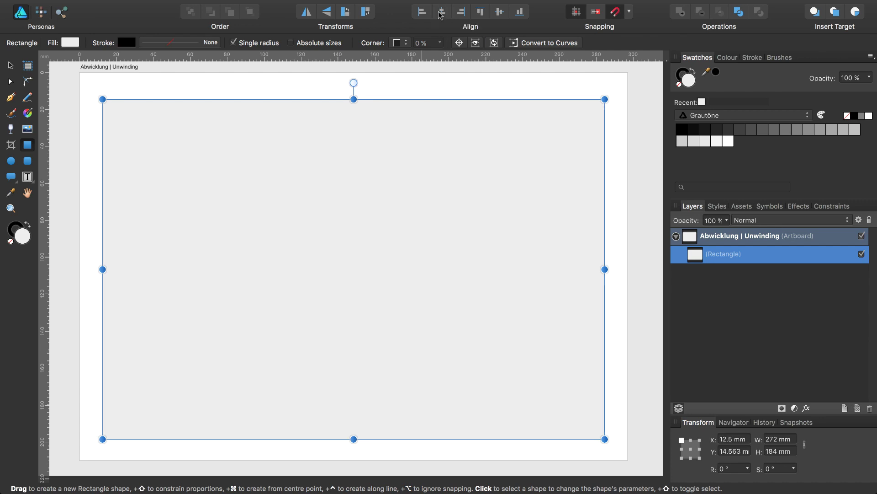
left_click(501, 13)
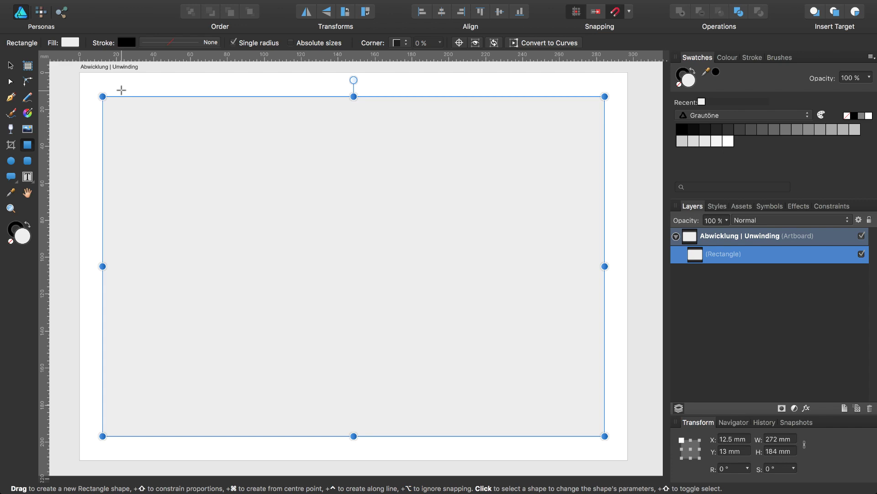
Duplicate the rectangle, grow the copy by 6 mm around its centre to 278 × 190 mm, and remove its fill
key("ctrl+j")
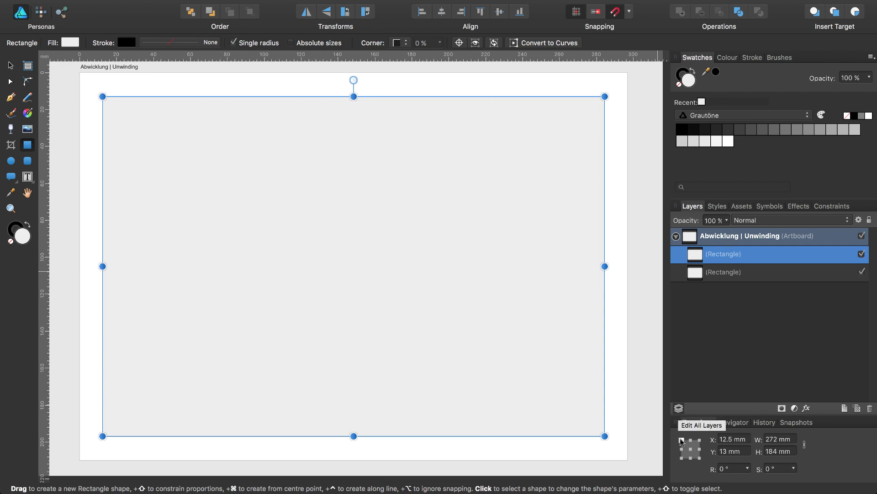
left_click(690, 448)
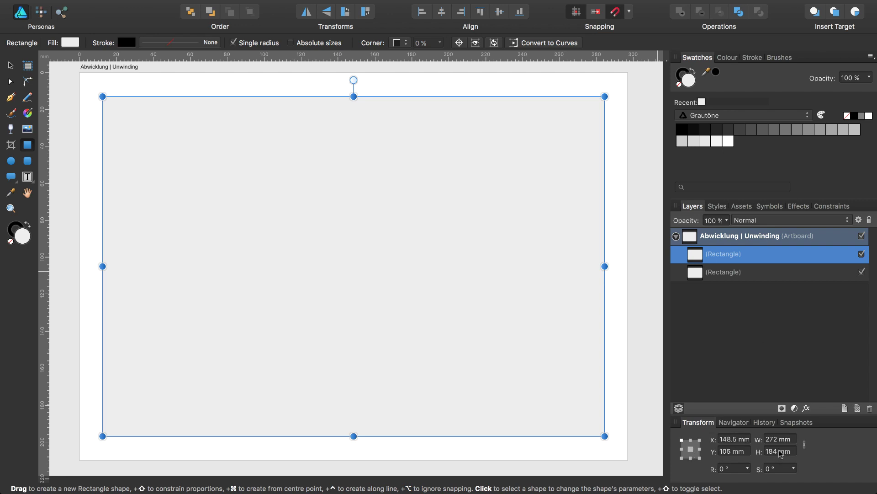
left_click(779, 438)
type("+6")
key("Return")
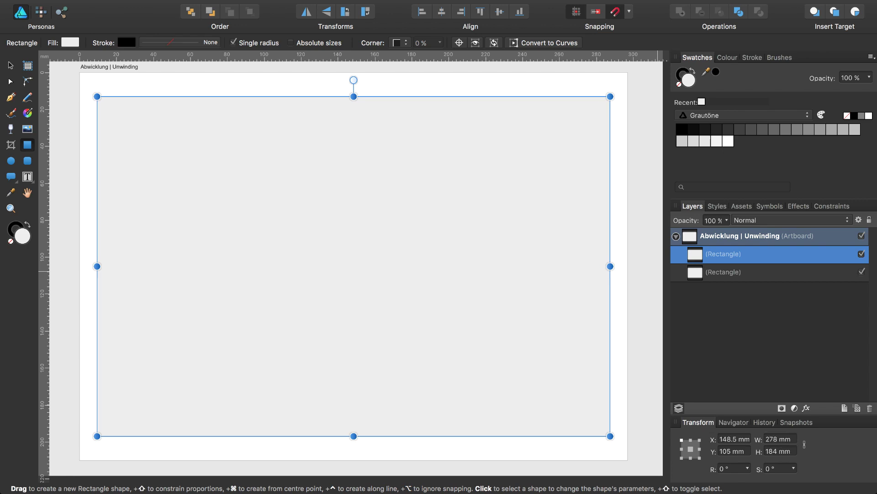
left_click(776, 451)
type("+6")
key("Return")
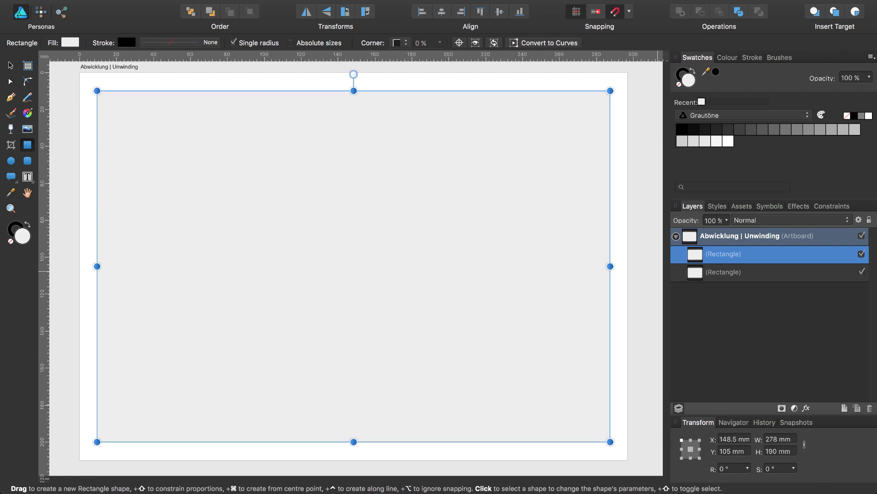
left_click(680, 85)
left_click(681, 74)
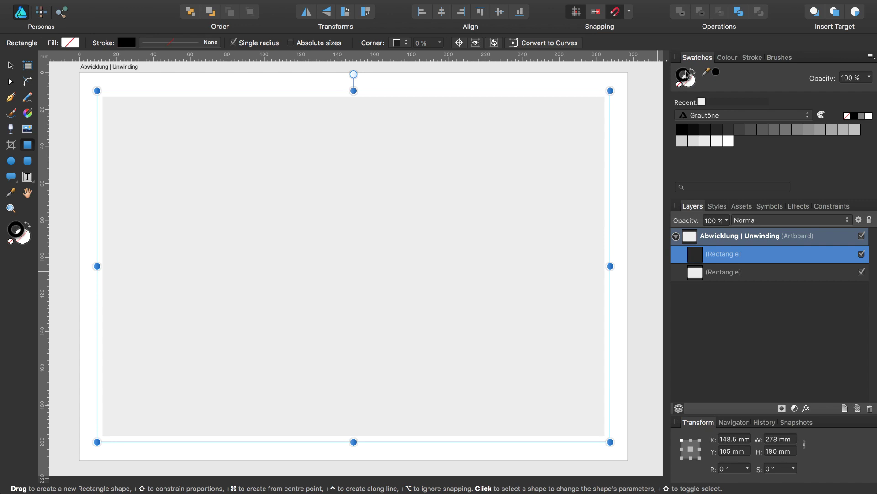
Set the larger rectangle's outline colour to pink EF4766
double_click(687, 74)
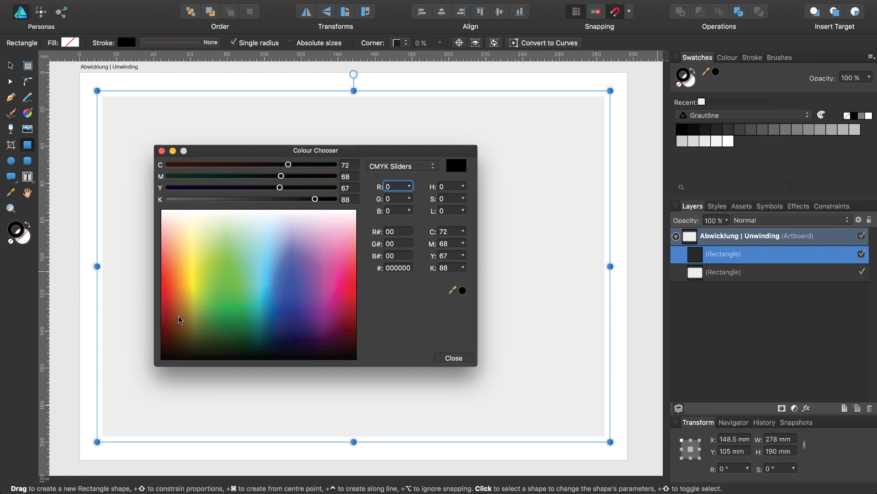
left_click(338, 267)
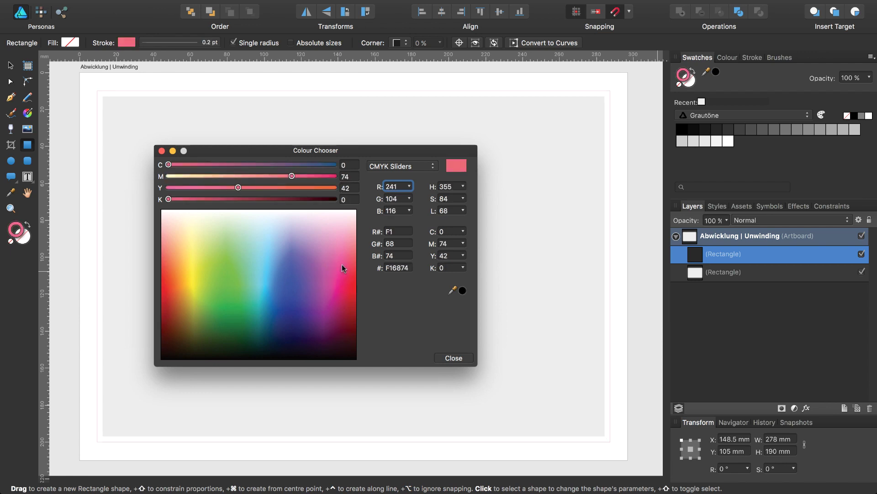
left_click(342, 265)
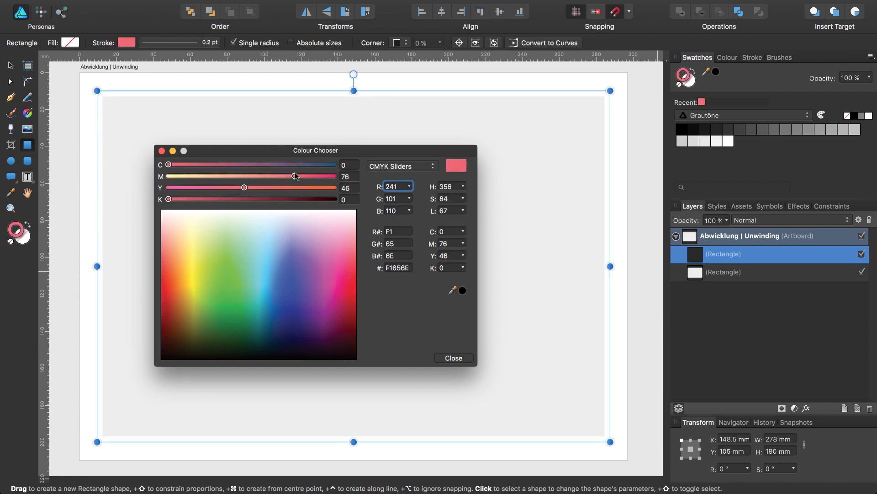
left_click_drag(295, 175, 314, 176)
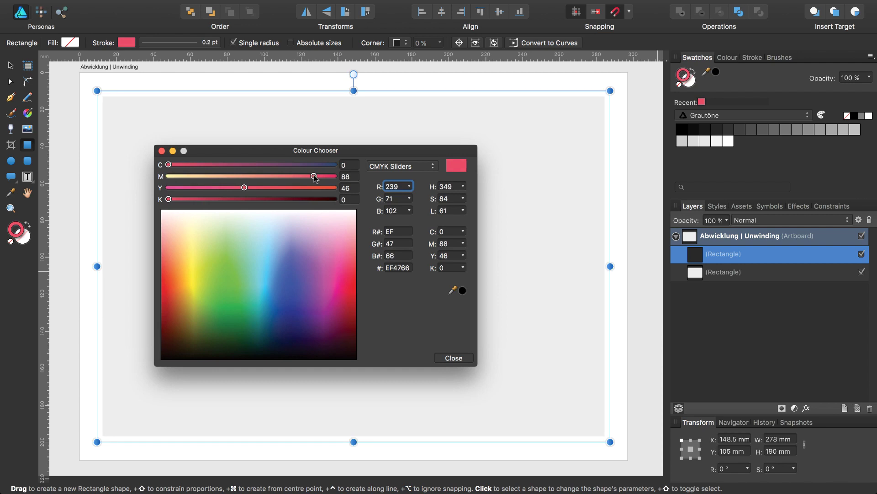
left_click(454, 359)
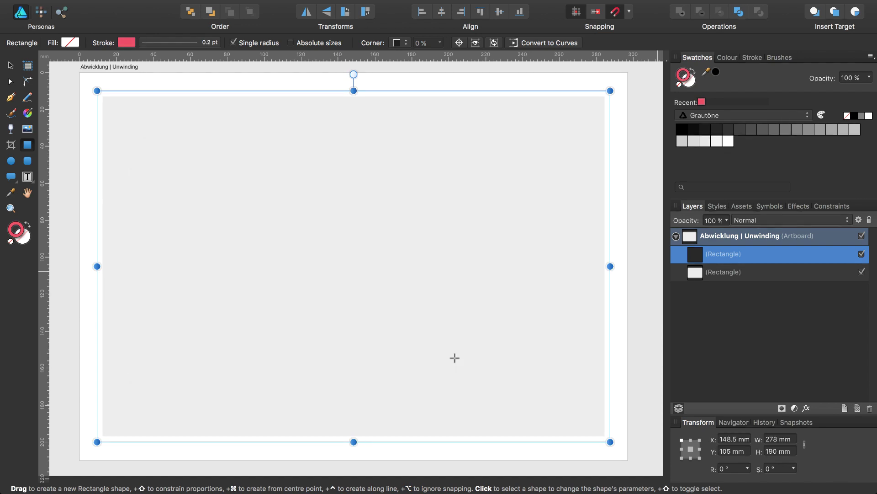
Make the outline a dashed line with a 5/5 dash pattern, 0.9 pt thick
left_click(753, 59)
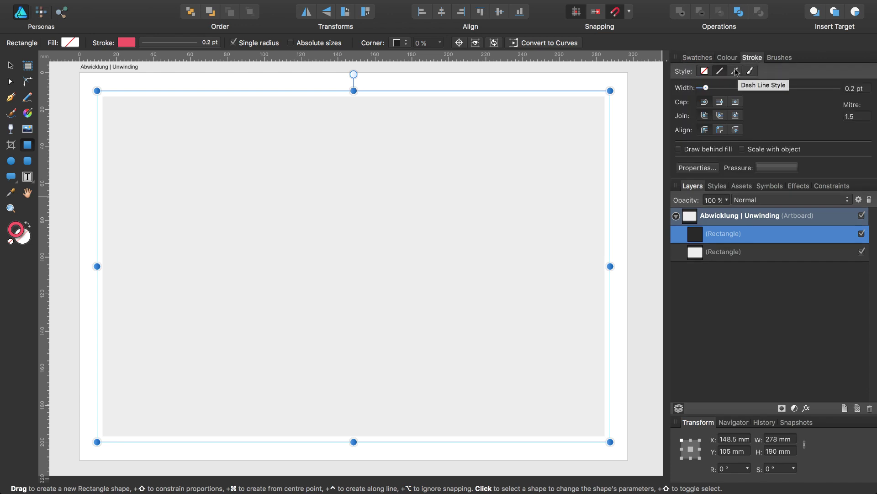
left_click(736, 72)
left_click(703, 167)
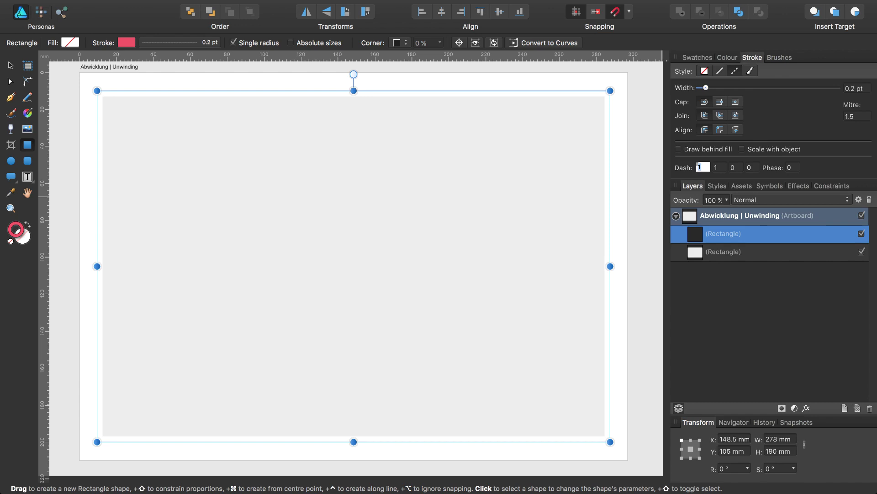
type("5")
key("Tab")
type("5")
key("Return")
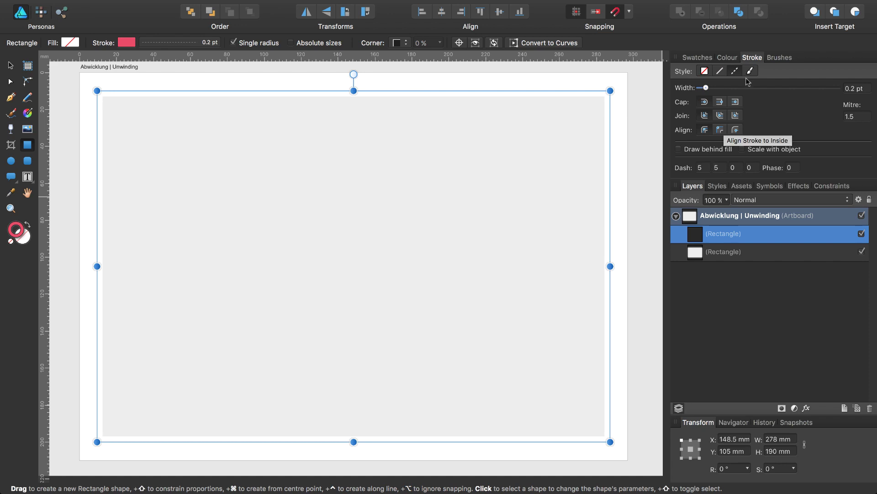
left_click_drag(706, 88, 726, 88)
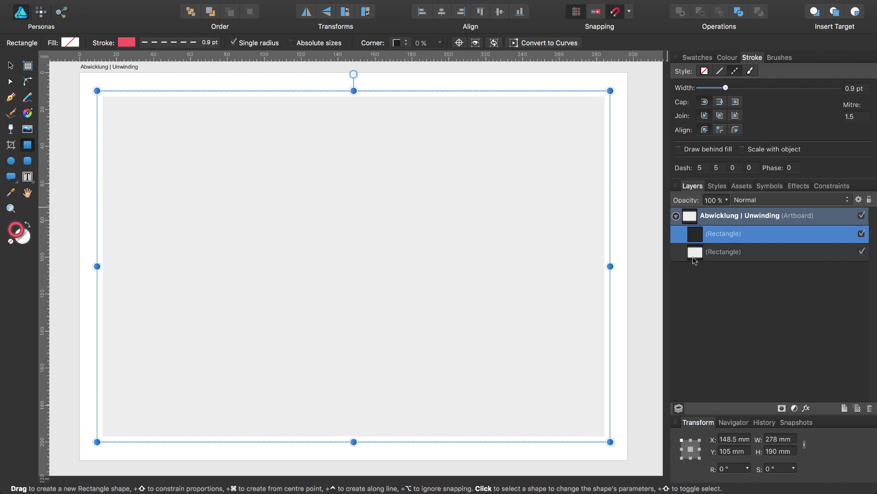
Select the inner 272 × 184 mm rectangle and remove both its fill and its outline
left_click(694, 255)
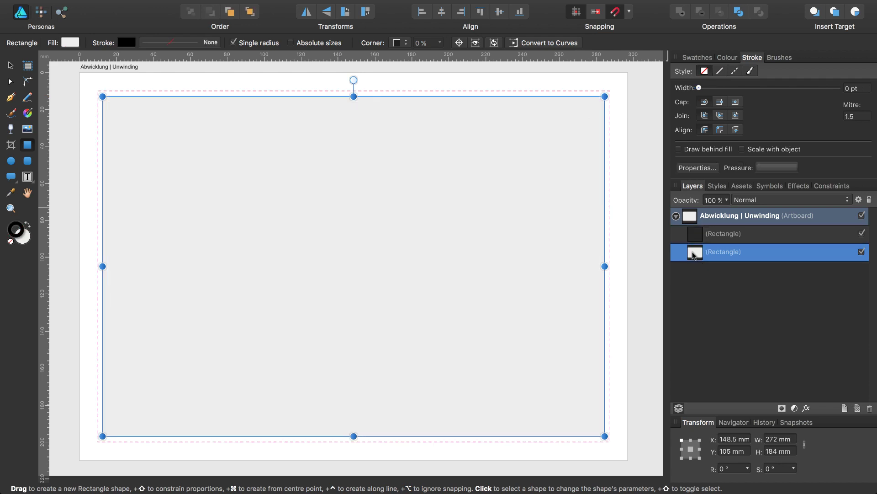
left_click(695, 58)
left_click(691, 83)
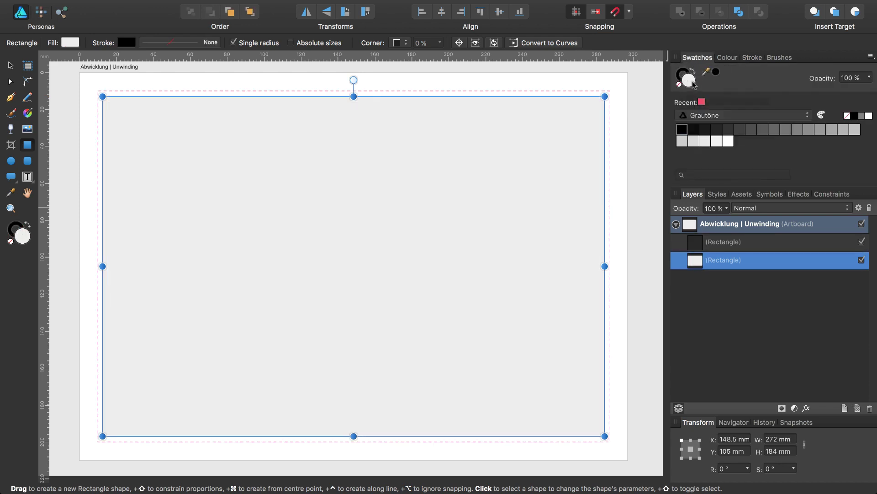
left_click(679, 85)
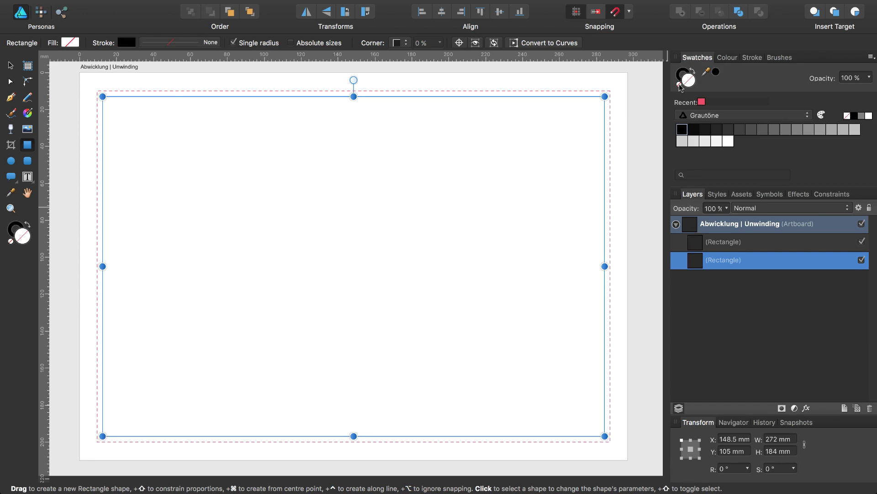
left_click(681, 73)
left_click(679, 85)
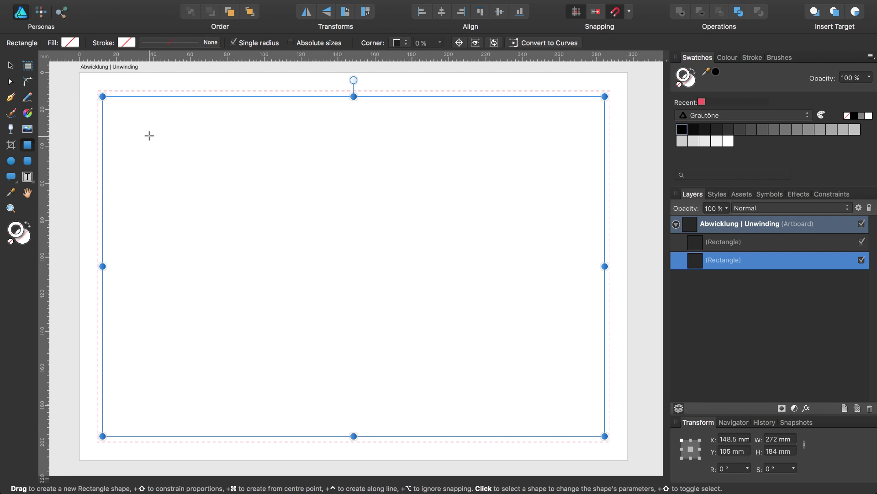
Drag ruler guides onto the inner rectangle's left, right, top and bottom edges
key("v")
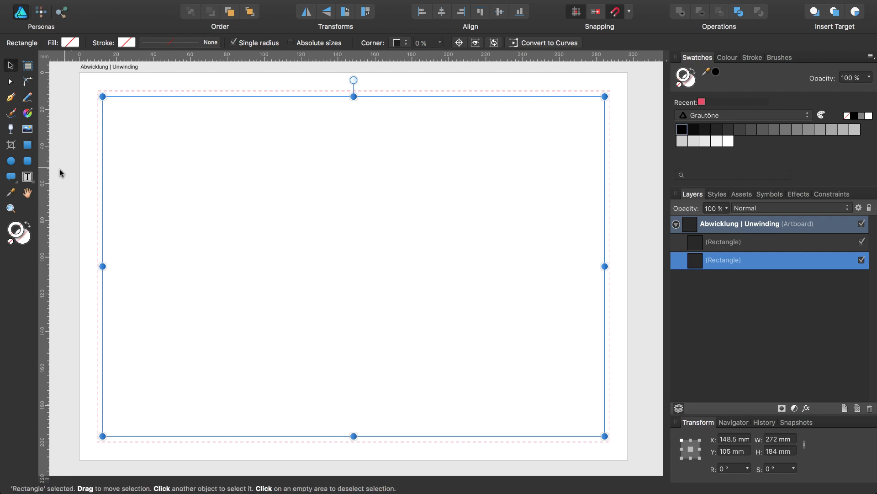
left_click_drag(42, 166, 103, 166)
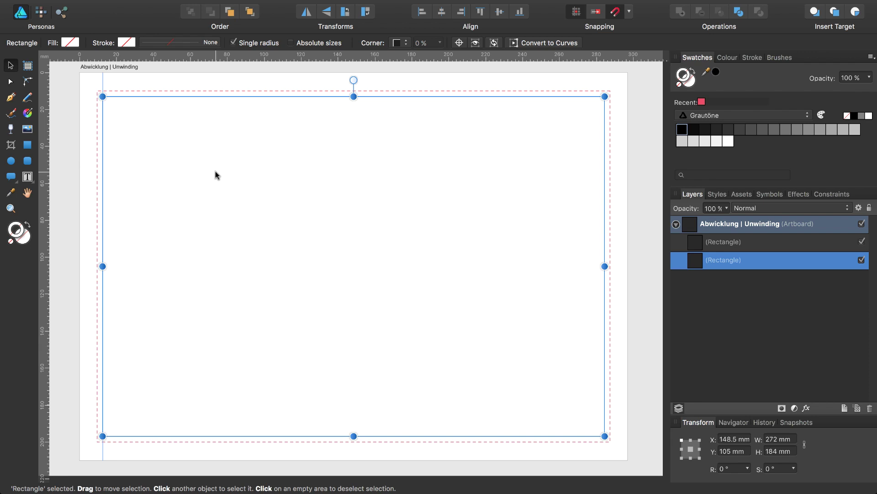
key("super+semicolon")
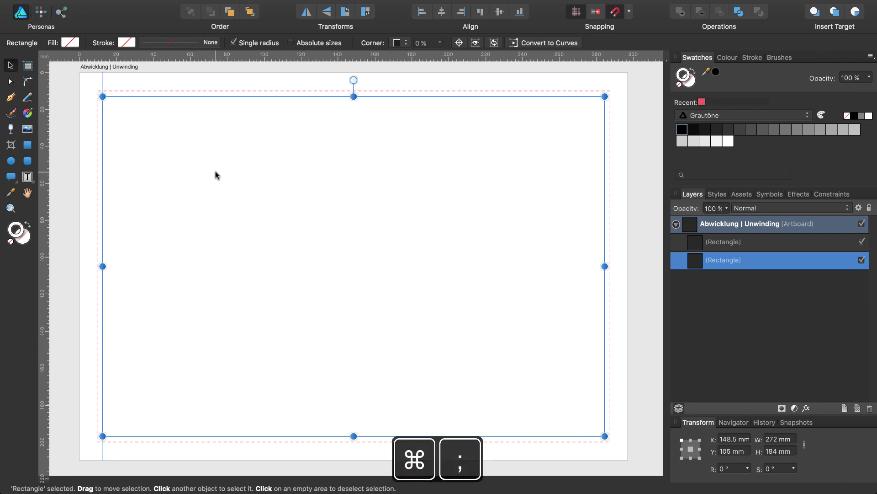
key("super+semicolon")
key("super+semicolon")
key("super+semicolon")
key("super+semicolon")
key("super+semicolon")
key("super+semicolon")
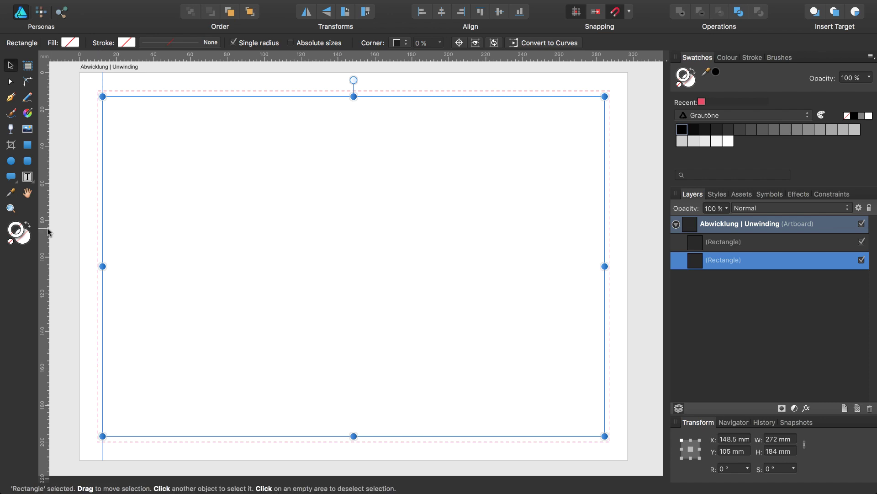
left_click_drag(44, 239, 173, 240)
left_click_drag(269, 240, 605, 246)
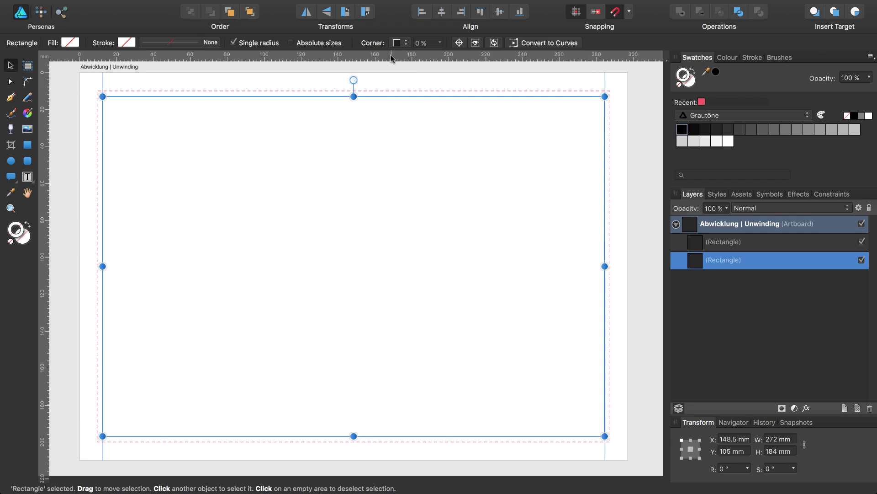
left_click_drag(390, 56, 397, 96)
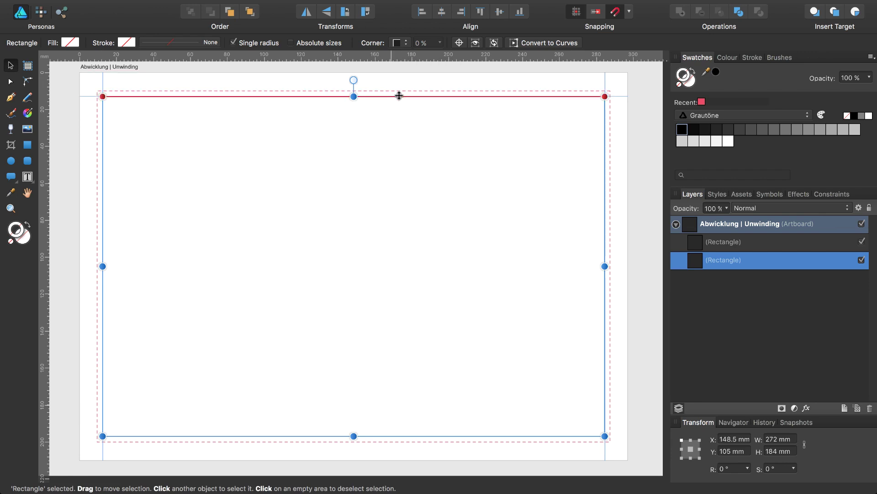
left_click_drag(385, 59, 417, 435)
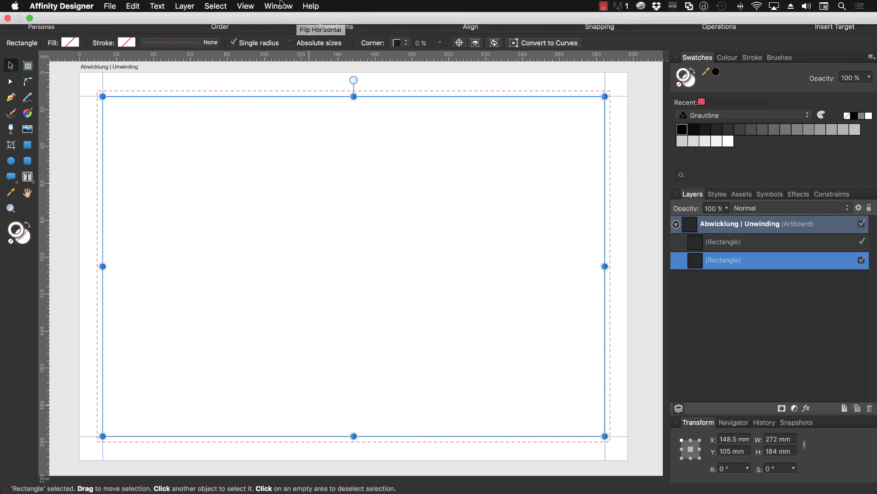
In the Guides Manager, add vertical guides at 148.5 mm and 141.5 mm
left_click(246, 6)
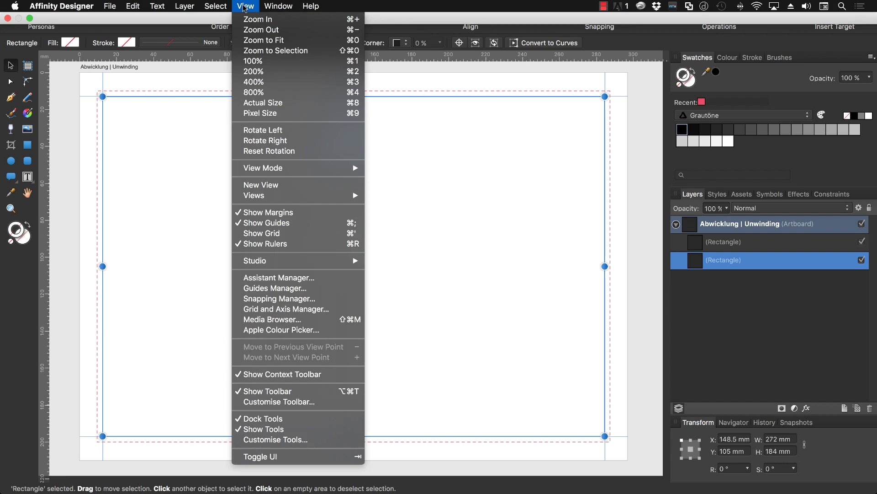
left_click(293, 288)
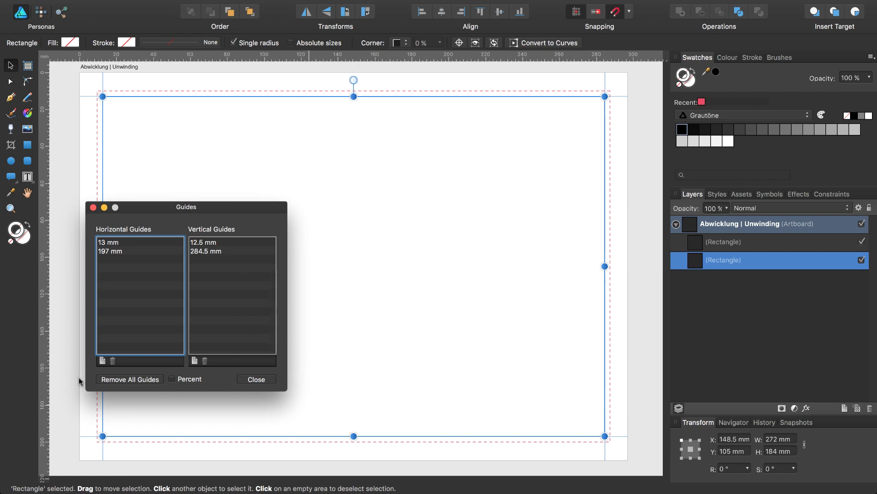
left_click(194, 360)
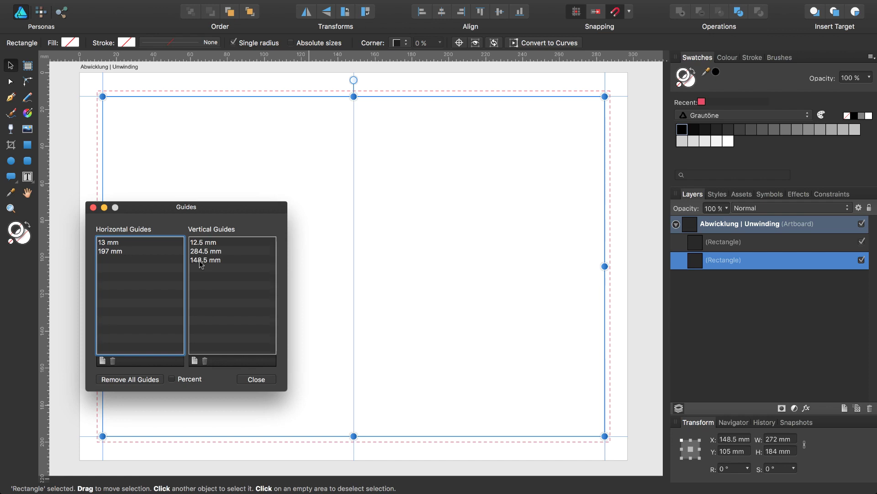
left_click(194, 360)
left_click(202, 270)
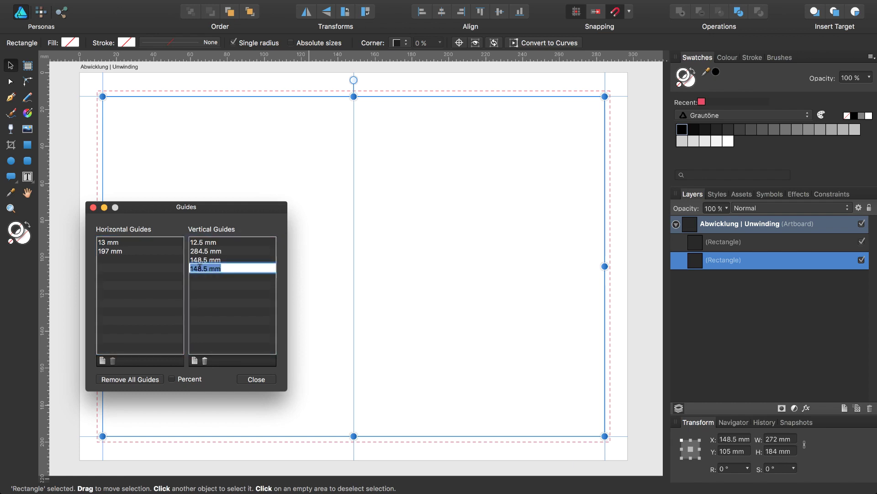
double_click(200, 268)
left_click(201, 269)
type("141.5")
key("Return")
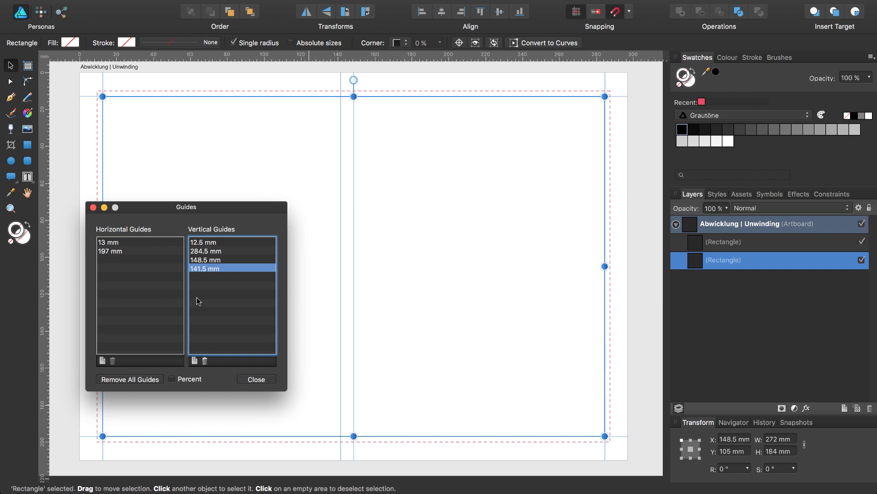
Add a third vertical guide at 155.5 mm and close the Guides Manager
left_click(194, 360)
left_click(201, 278)
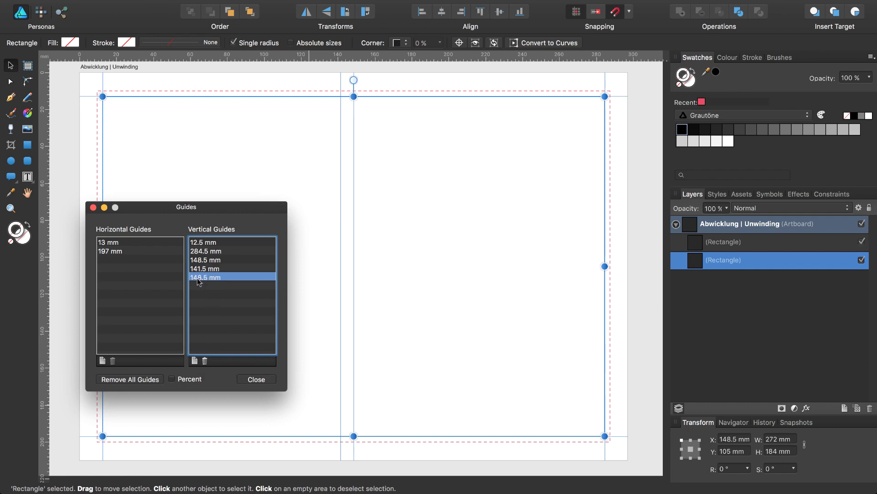
left_click(201, 277)
key("BackSpace")
key("BackSpace")
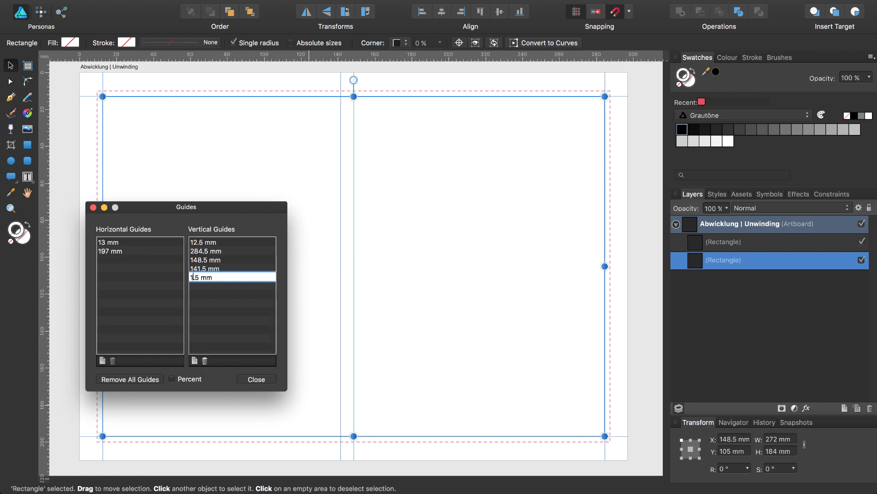
type("55.")
key("Return")
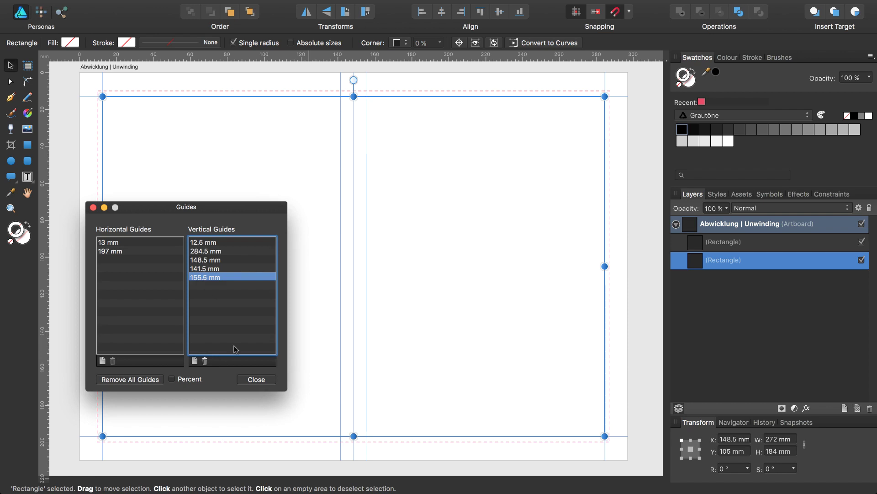
left_click(252, 380)
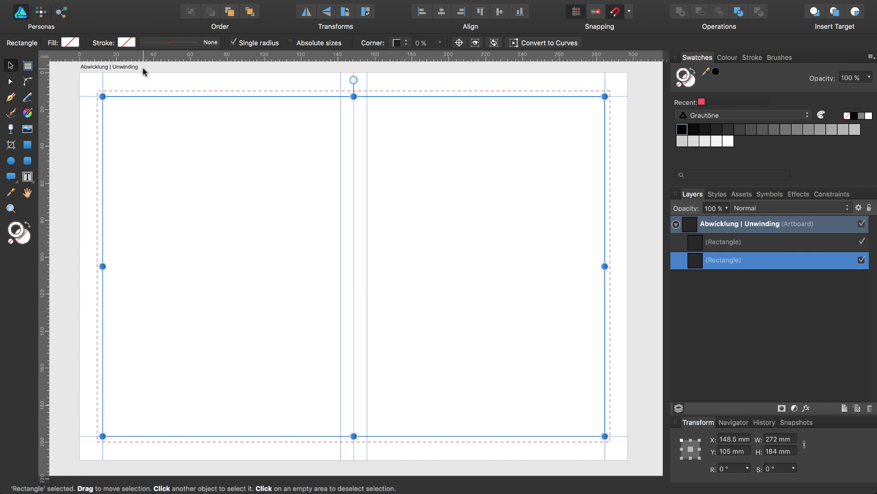
With the Artboard Tool, zoom out and select the Abwicklung | Unwinding artboard in the Layers panel
left_click(27, 66)
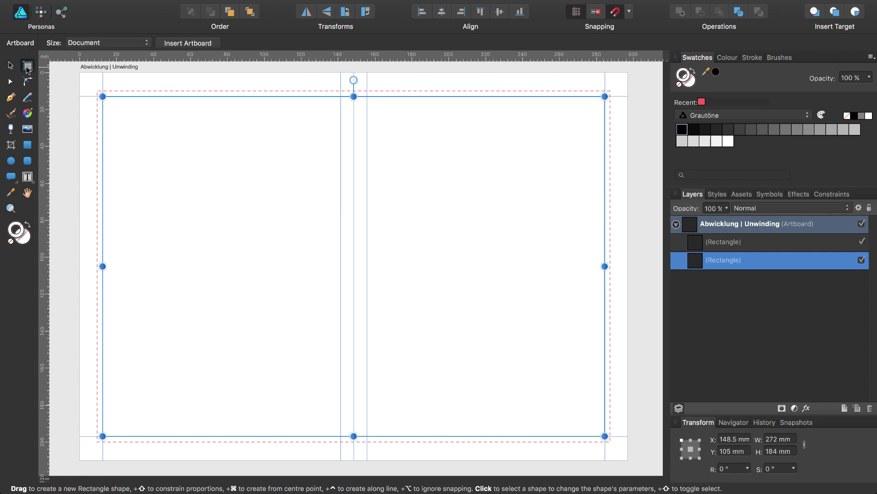
key("super+minus")
key("super+minus")
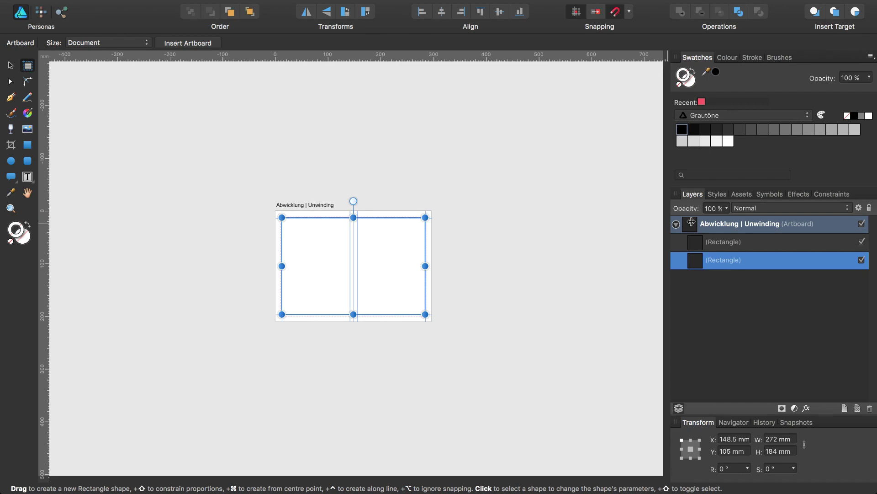
left_click(691, 223)
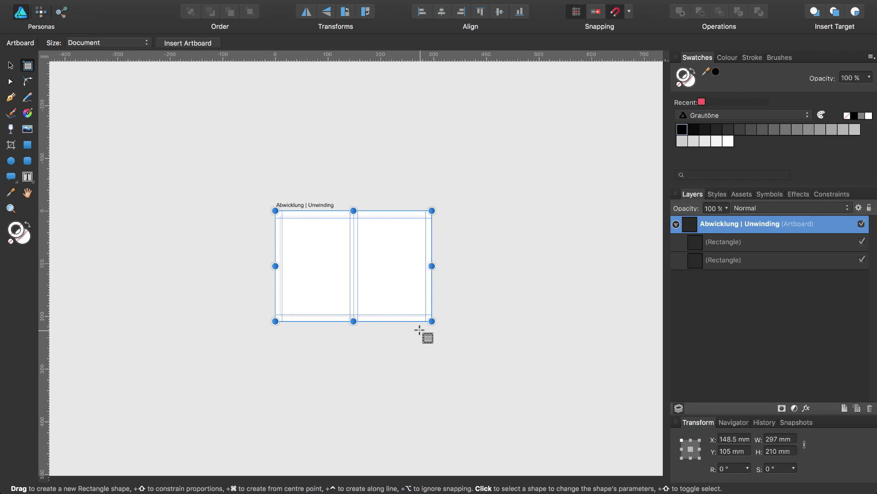
Duplicate the artboard, move the copy to the right with a gap, and name it 'Arbeitsbereich | Workspace'
key("super+j")
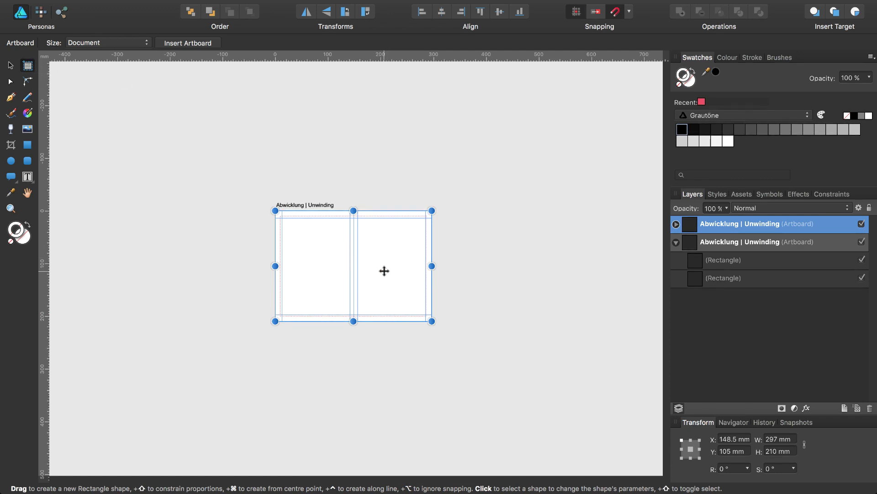
left_click_drag(384, 271, 539, 269)
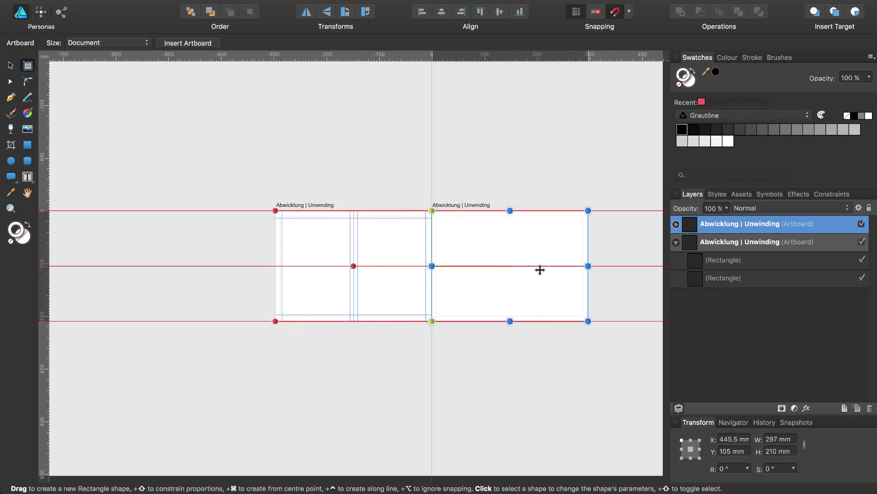
left_click_drag(538, 269, 554, 272)
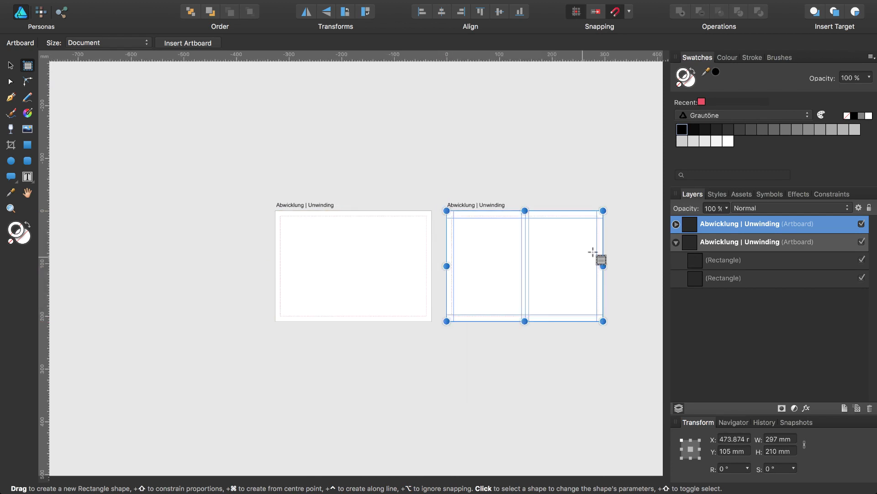
double_click(722, 224)
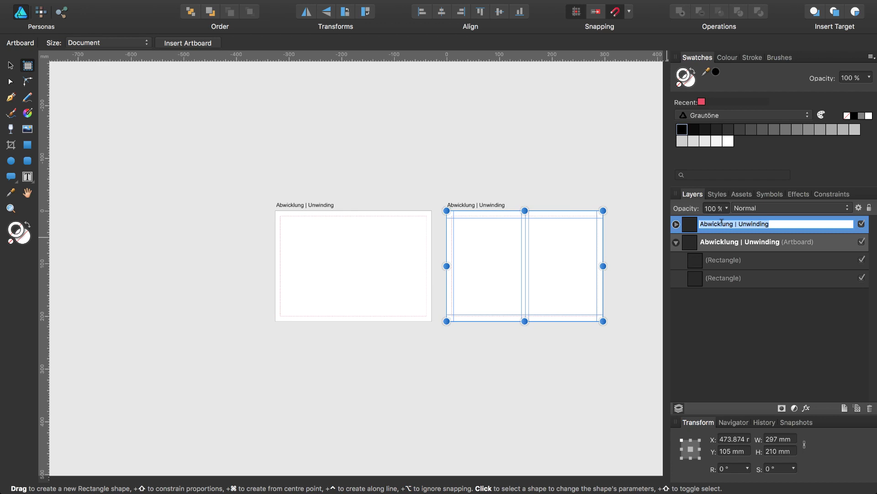
type("Arbeitsbereich |")
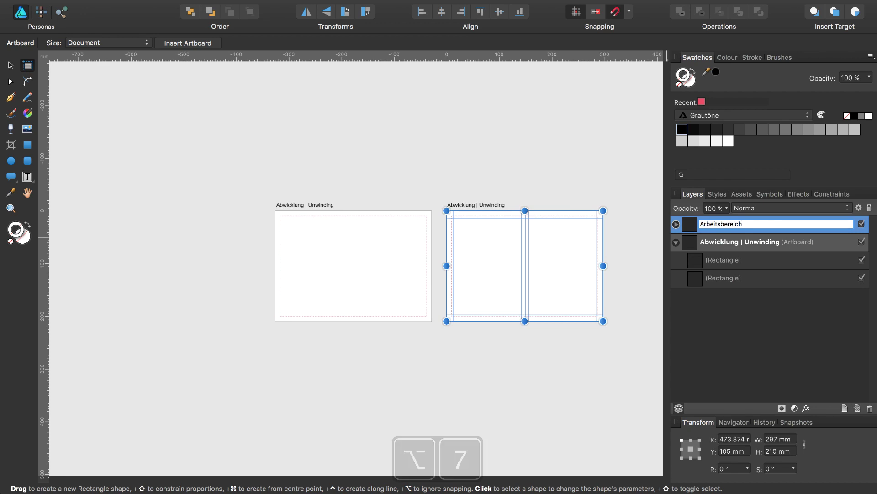
type(" Workspace")
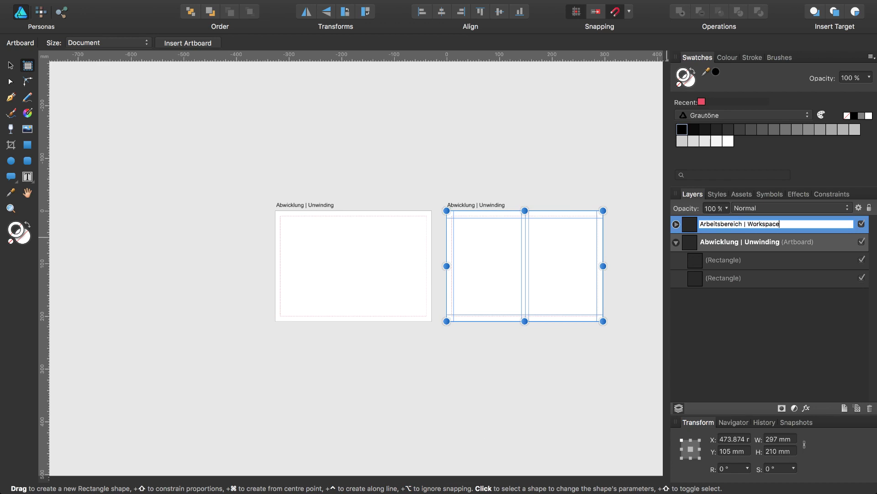
key("Return")
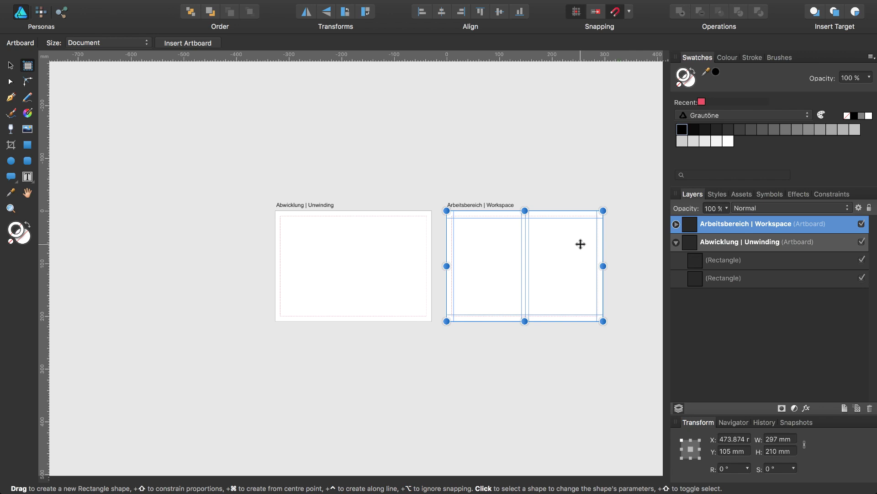
Draw a new artboard above the Unwinding artboard, stretched wide across both artboards
scroll(580, 243, "left", 2)
scroll(580, 243, "right", 4)
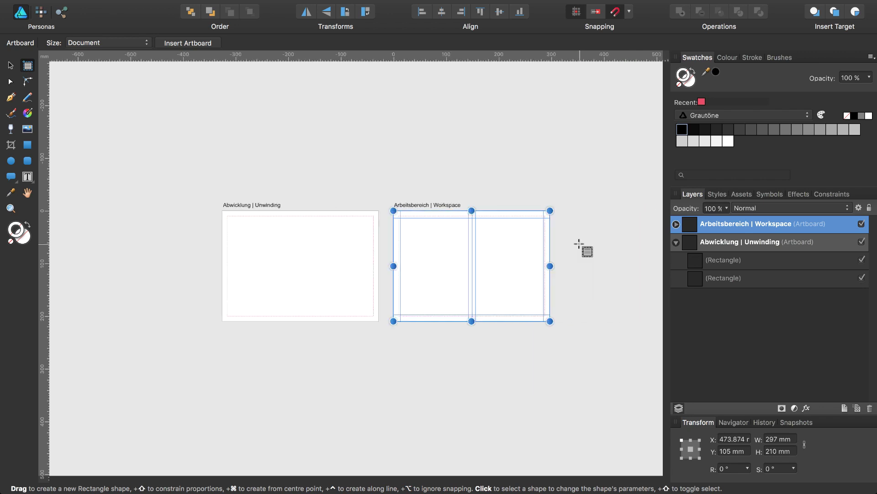
scroll(580, 243, "up", 1)
scroll(579, 243, "up", 3)
scroll(579, 243, "up", 1)
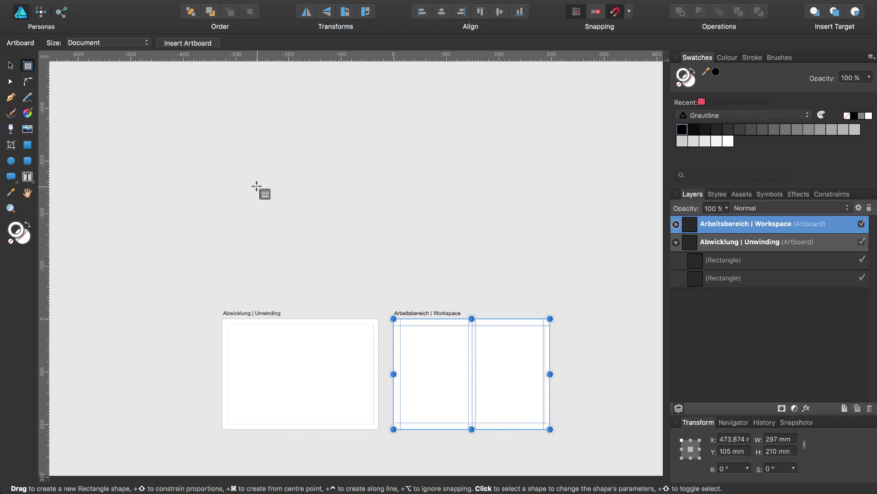
key("ctrl+z")
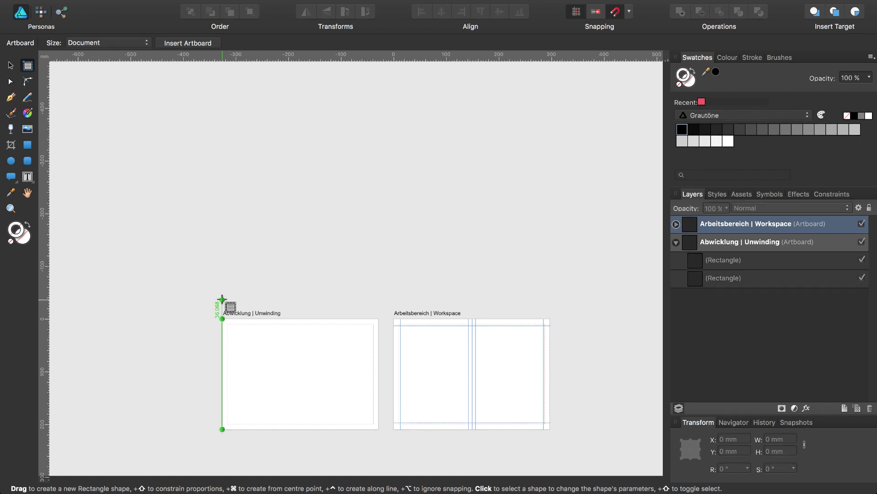
mouse_move(222, 300)
left_mouse_down()
mouse_move(414, 151)
mouse_move(417, 159)
left_mouse_up()
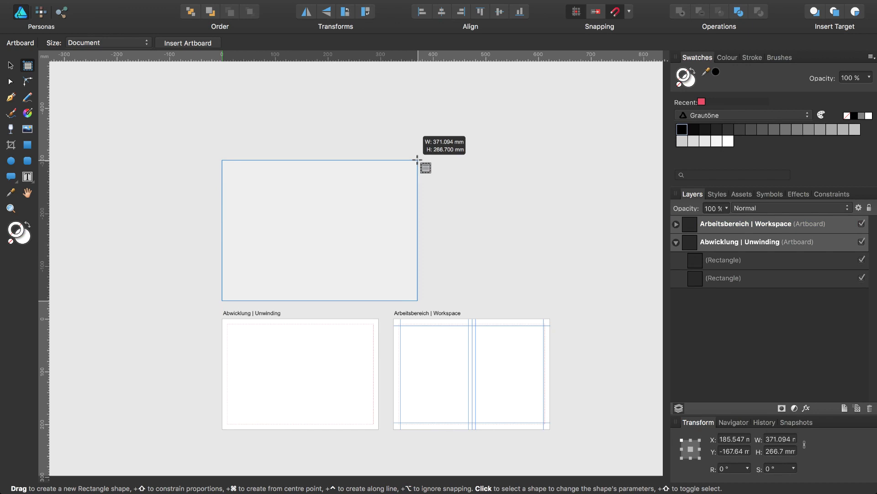
left_click_drag(418, 160, 465, 156)
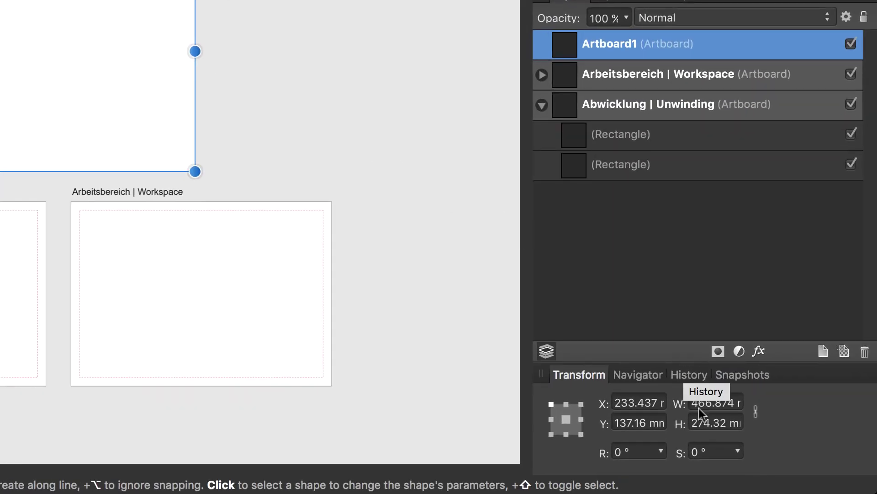
Set the new artboard's height to 297 mm and width to 420 mm
left_click(707, 420)
double_click(707, 420)
left_click_drag(725, 421, 683, 413)
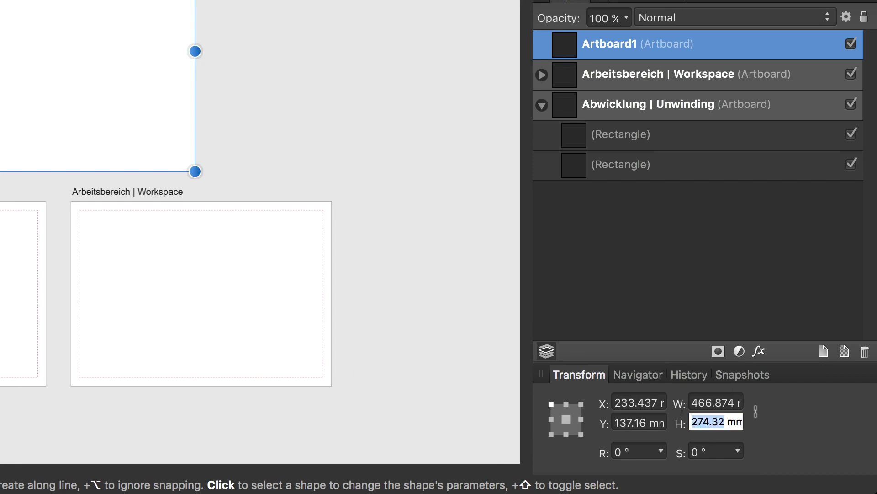
type("297")
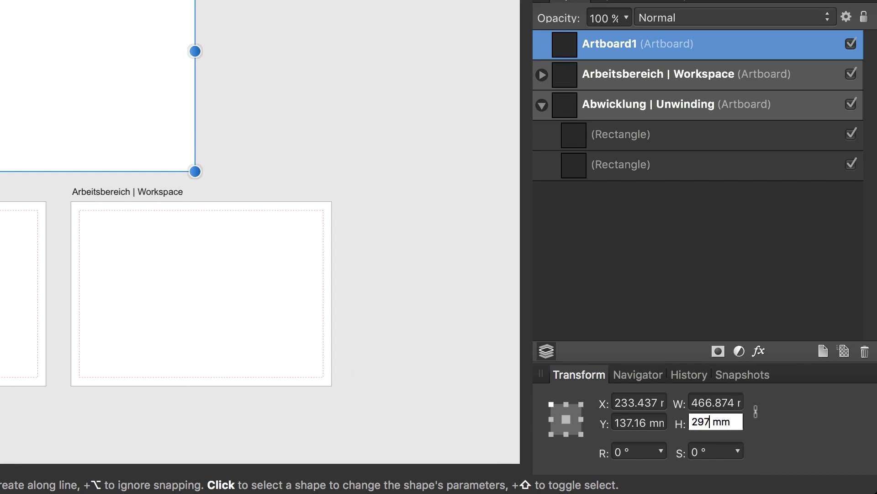
key("Return")
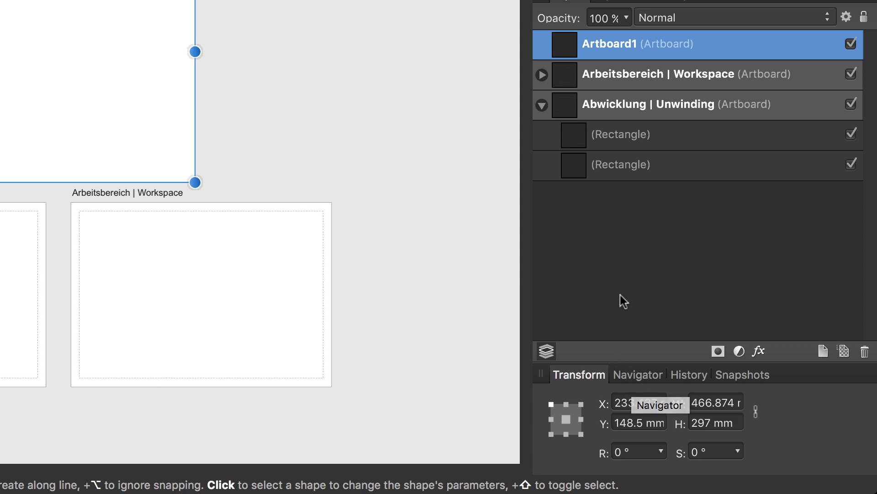
left_click(700, 401)
type("420")
key("Return")
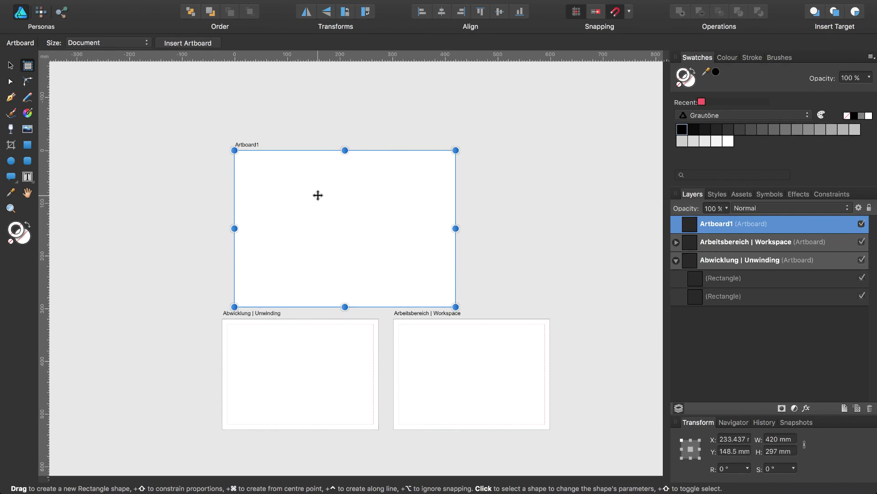
Align Artboard1 above Unwinding, rename it 'DVD Attrappe | DVD Mockup', then fit the Workspace artboard
left_click_drag(365, 225, 353, 218)
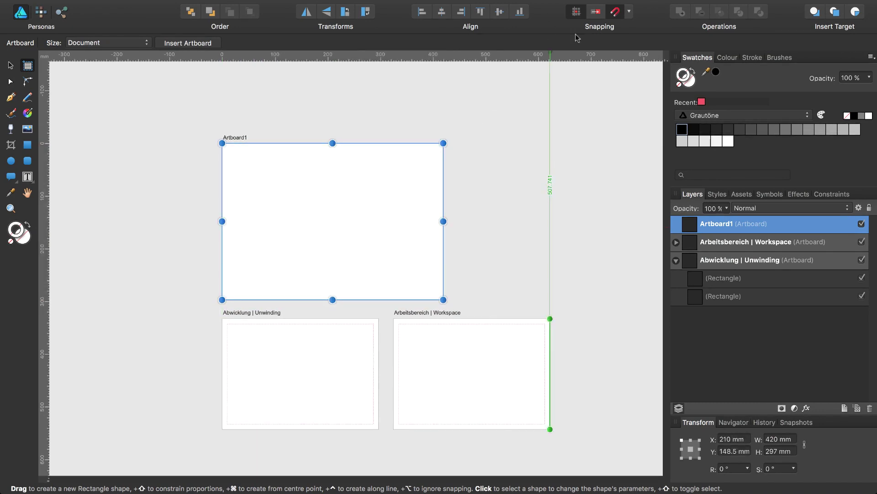
left_click_drag(328, 233, 326, 231)
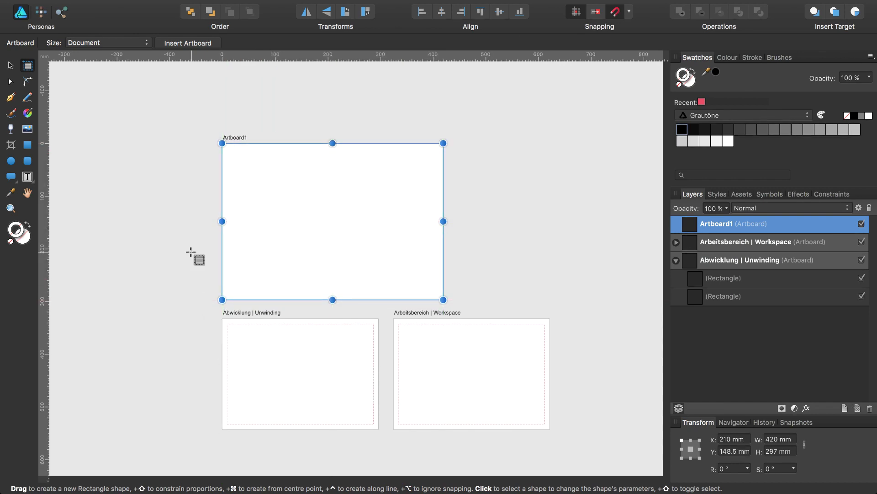
double_click(726, 224)
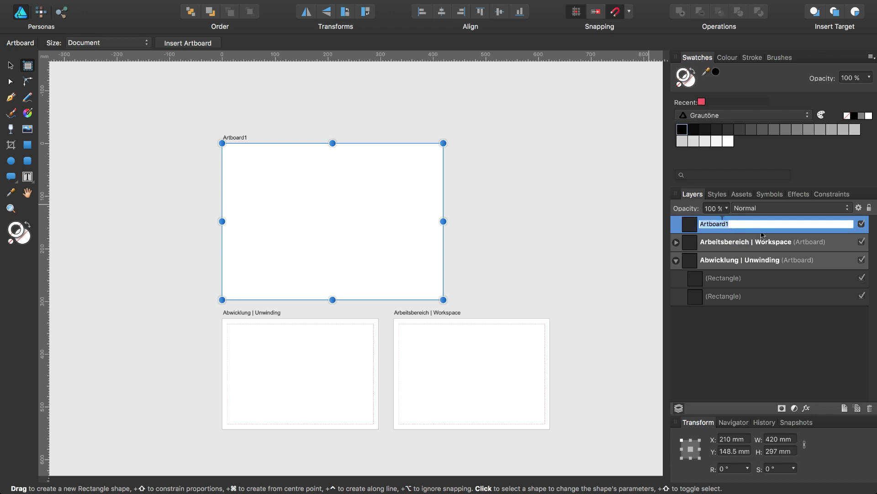
type("DVD")
type("Attrappe ||")
type(" DVD Mockup")
key("Return")
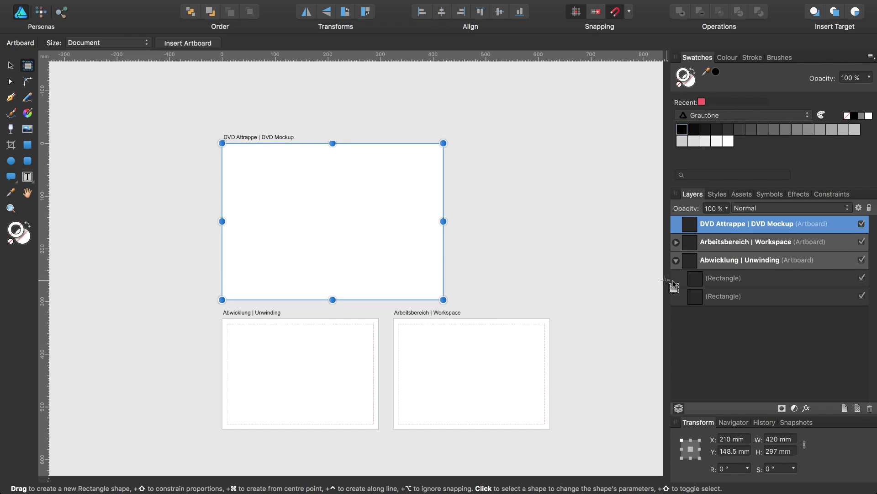
double_click(691, 242)
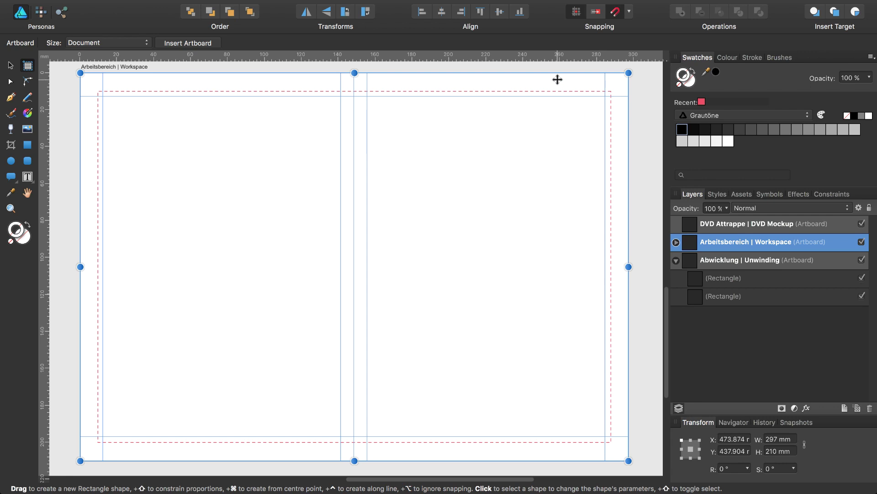
Draw a 278 × 190 mm rectangle from margin corner to margin corner on the Workspace artboard
left_click(676, 243)
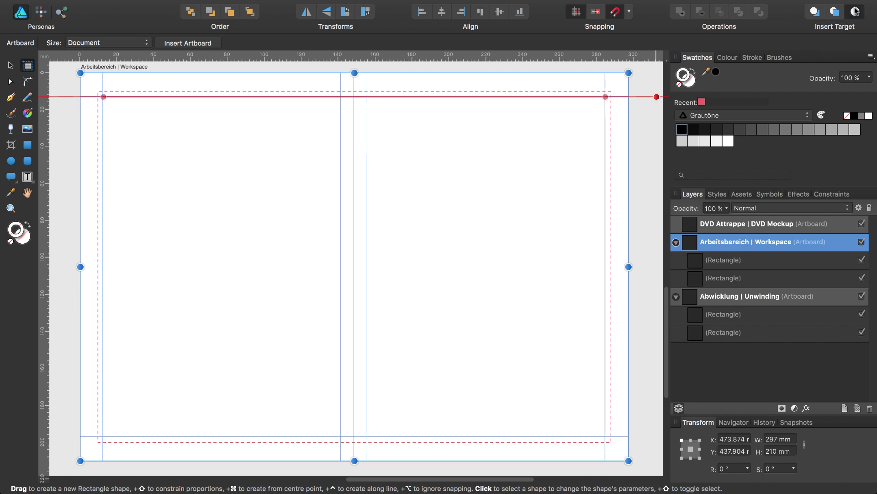
left_click(27, 145)
mouse_move(97, 91)
left_mouse_down()
mouse_move(436, 310)
mouse_move(611, 431)
mouse_move(611, 442)
left_mouse_up()
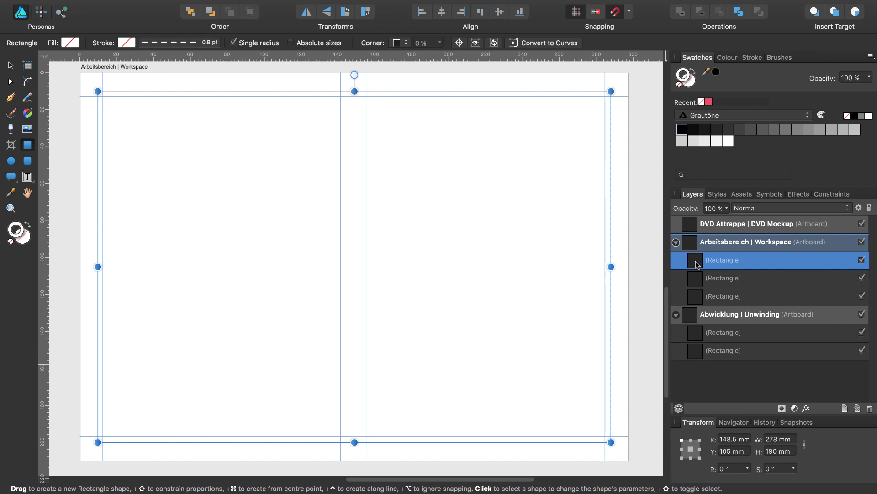
Make the margin rectangle a symbol and rename it Background
left_click(767, 196)
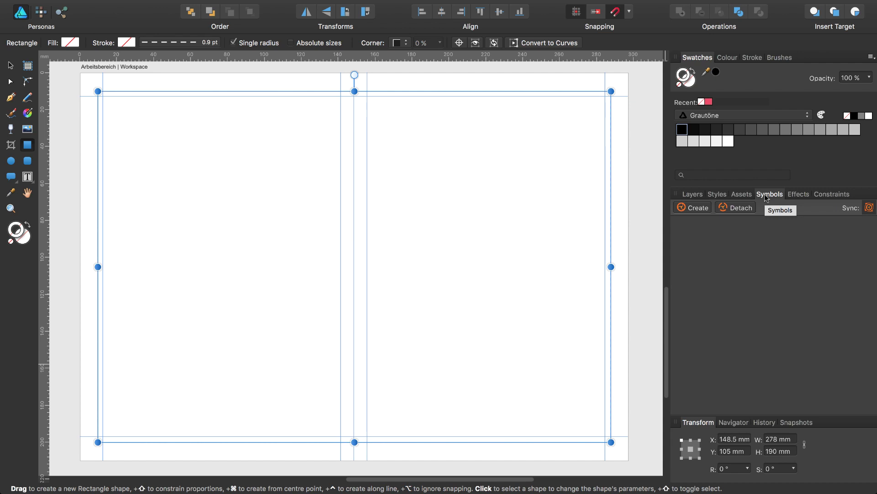
left_click(695, 209)
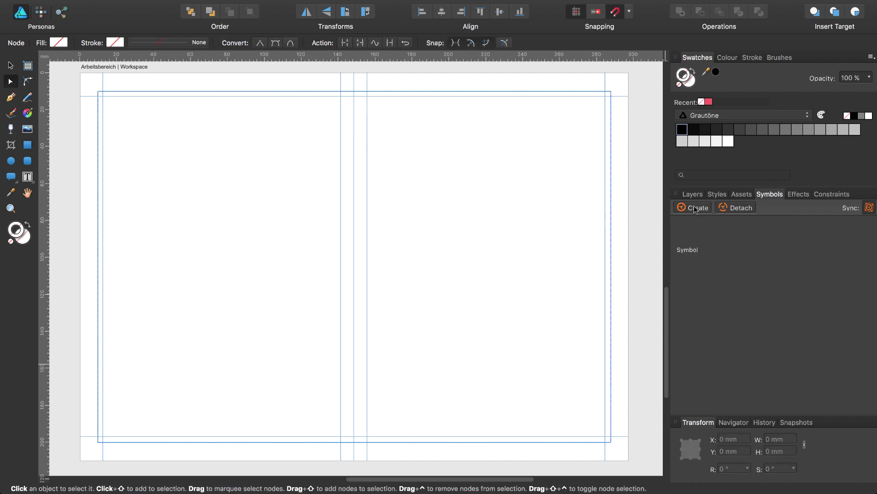
right_click(691, 253)
left_click(706, 254)
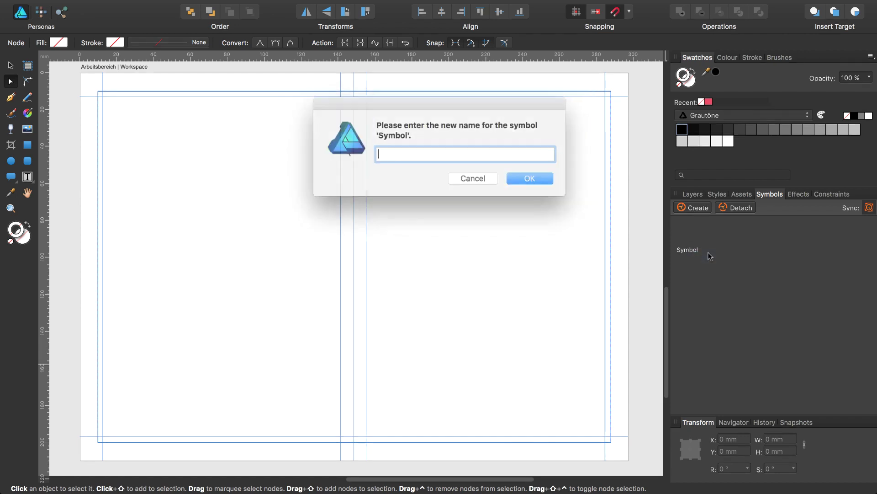
type("Background")
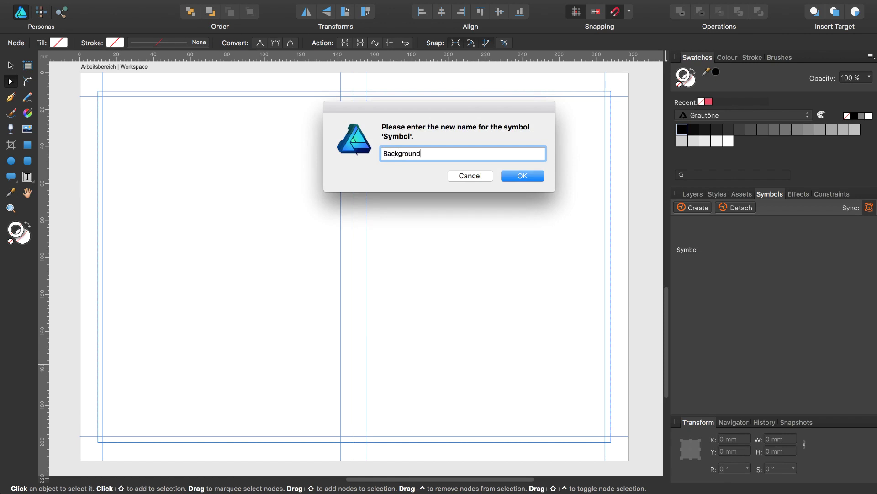
key("Return")
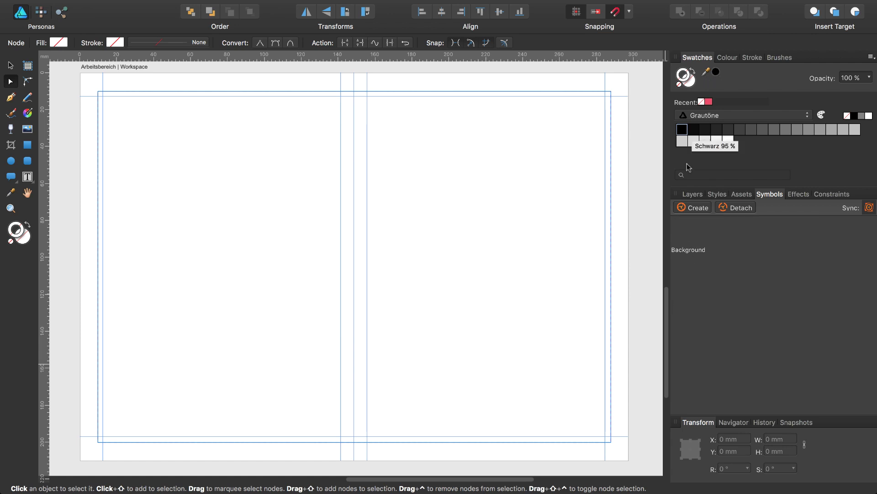
Select the Background symbol's rectangle, turn on Insert Inside, and open the Assets panel
left_click(688, 195)
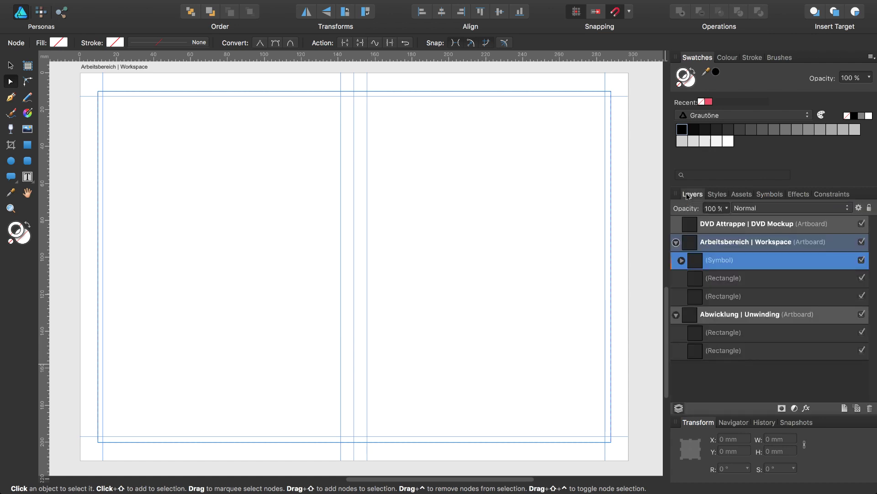
left_click(682, 260)
left_click(701, 278)
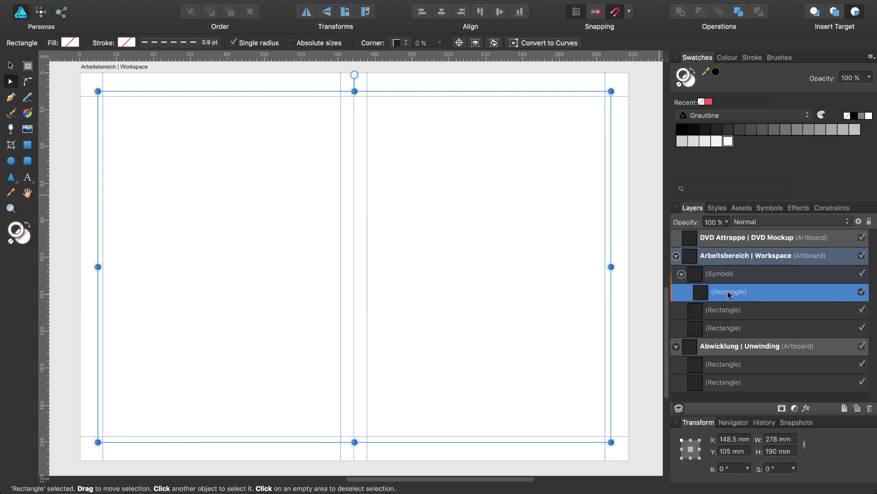
left_click(742, 209)
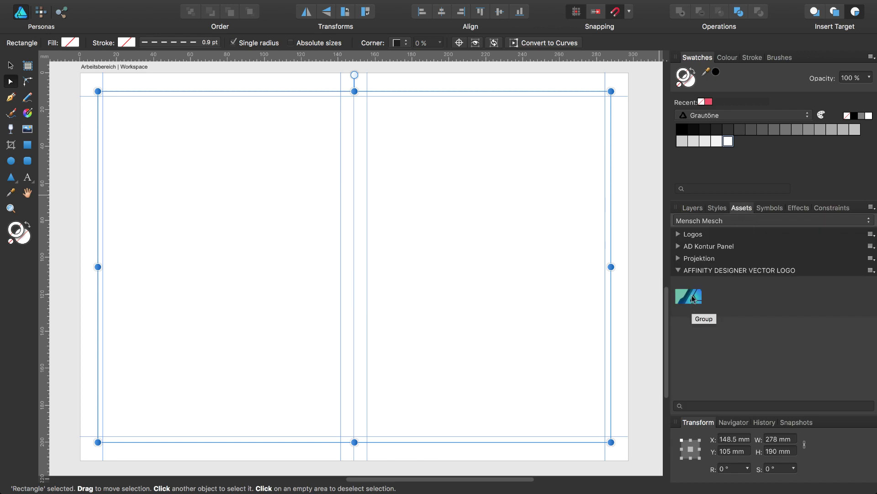
left_click(693, 209)
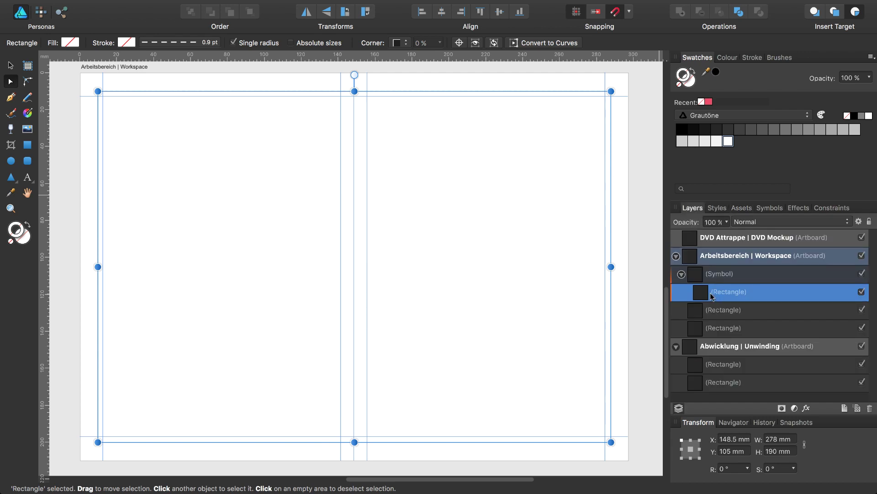
left_click(856, 12)
left_click(741, 208)
key("super+minus")
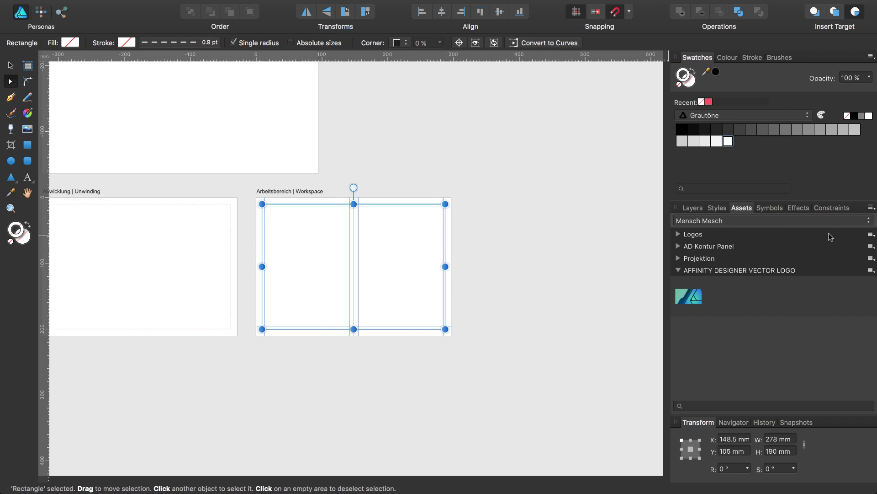
Drop the Affinity Designer logo into the Background symbol and snap it to the top-left margin
mouse_move(688, 296)
left_mouse_down()
mouse_move(377, 245)
mouse_move(319, 253)
left_mouse_up()
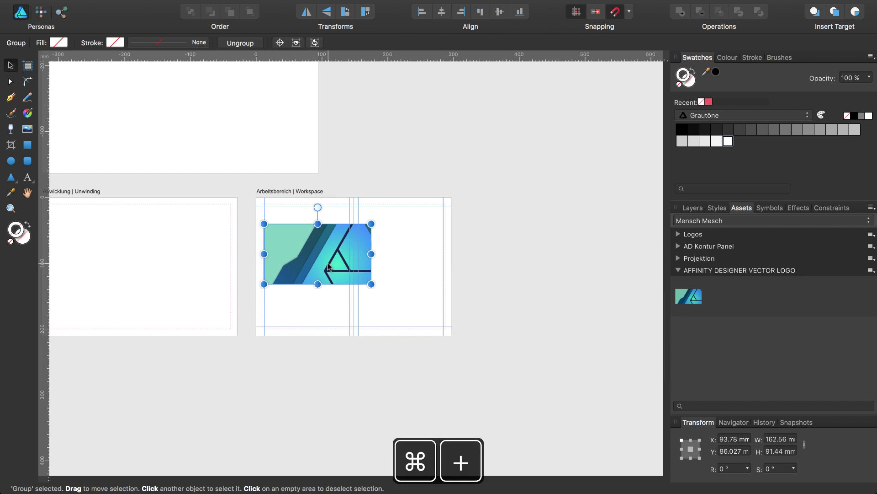
key("super+plus")
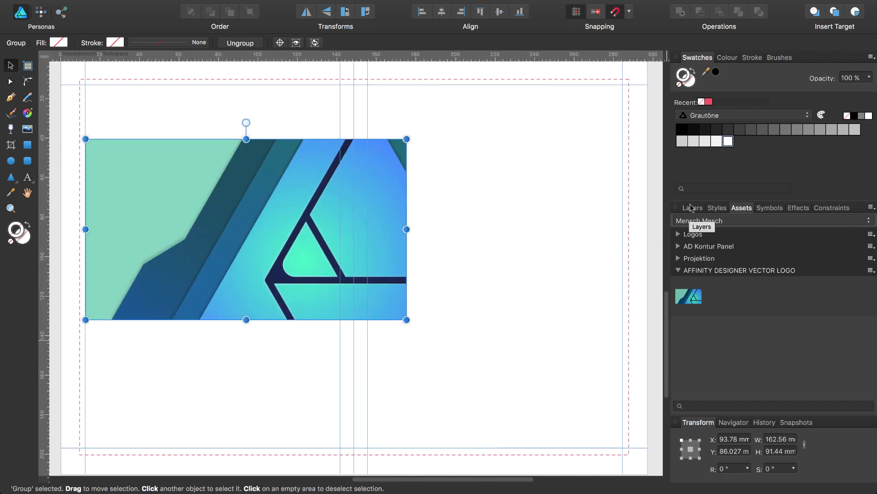
left_click(692, 210)
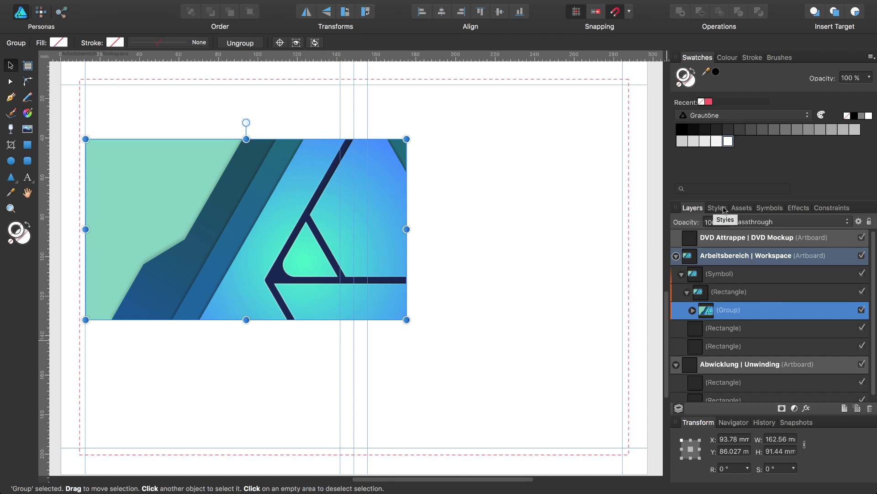
left_click(771, 209)
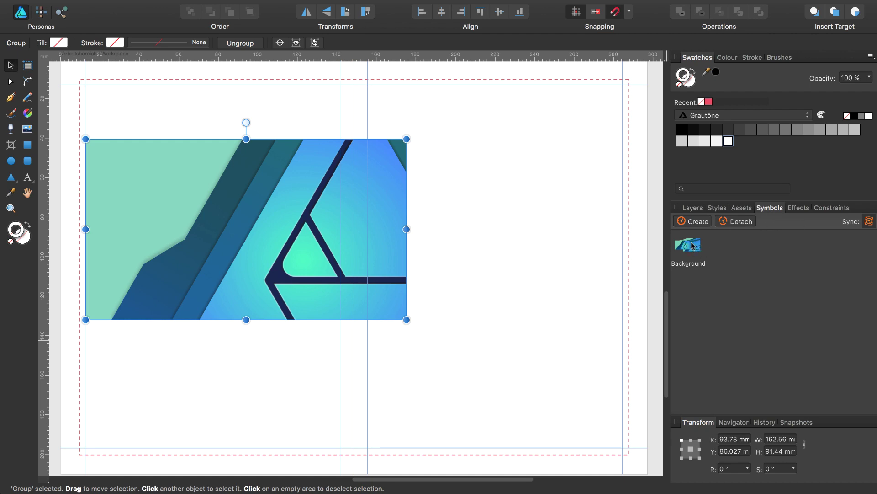
left_click(692, 208)
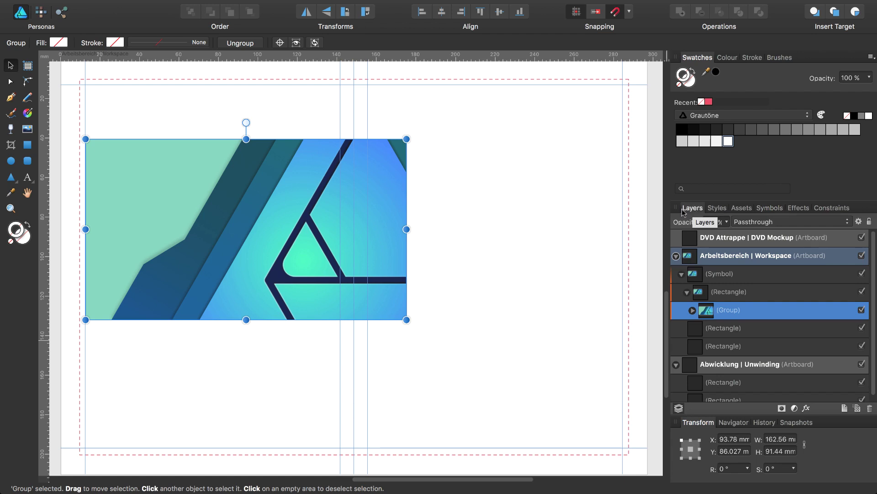
left_click(692, 310)
left_click_drag(179, 182, 179, 122)
left_click_drag(177, 120, 173, 119)
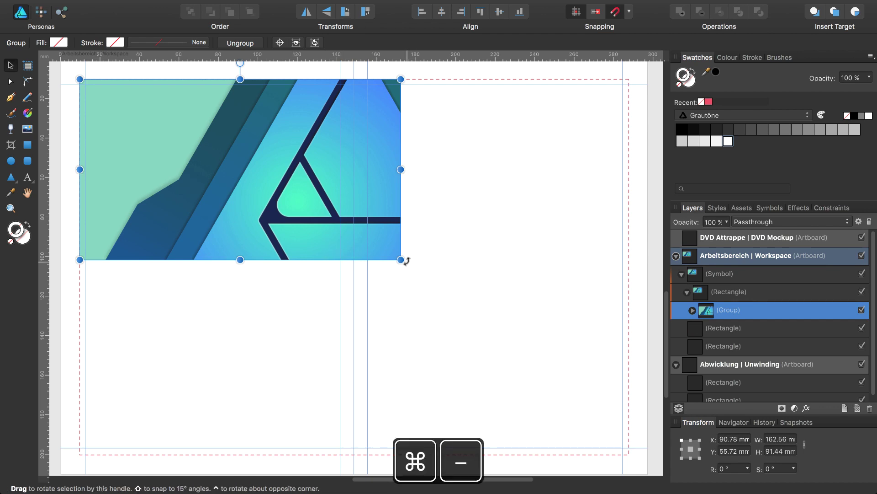
Enlarge the logo group to 337.778 × 190 mm, positioned at X 178.389 mm, Y 105 mm
key("super+minus")
key("super+minus")
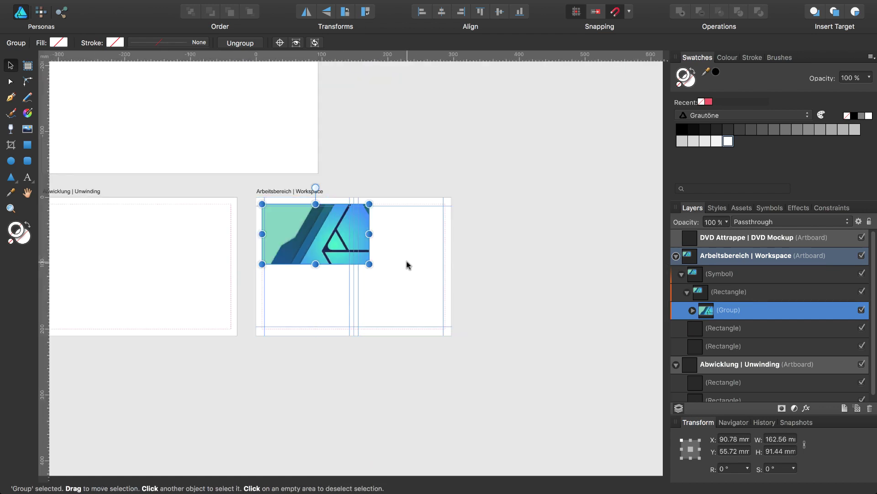
left_click_drag(369, 263, 490, 323)
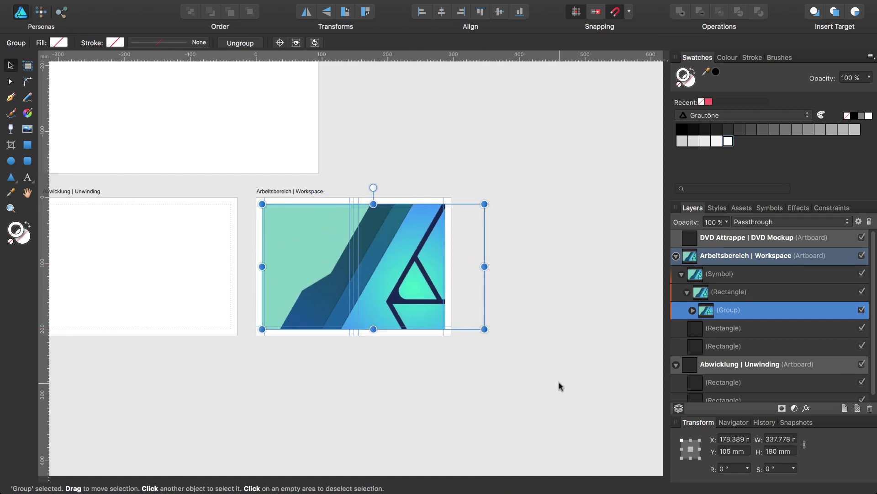
left_click_drag(389, 262, 386, 264)
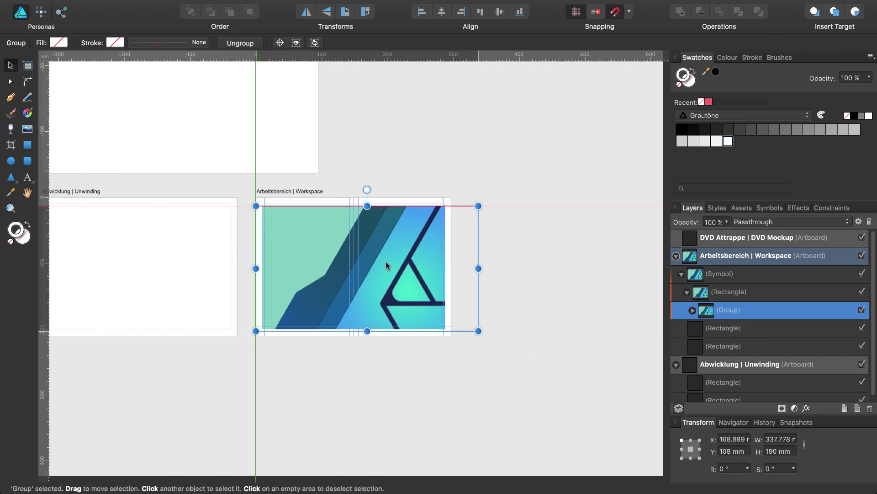
left_click_drag(386, 264, 390, 262)
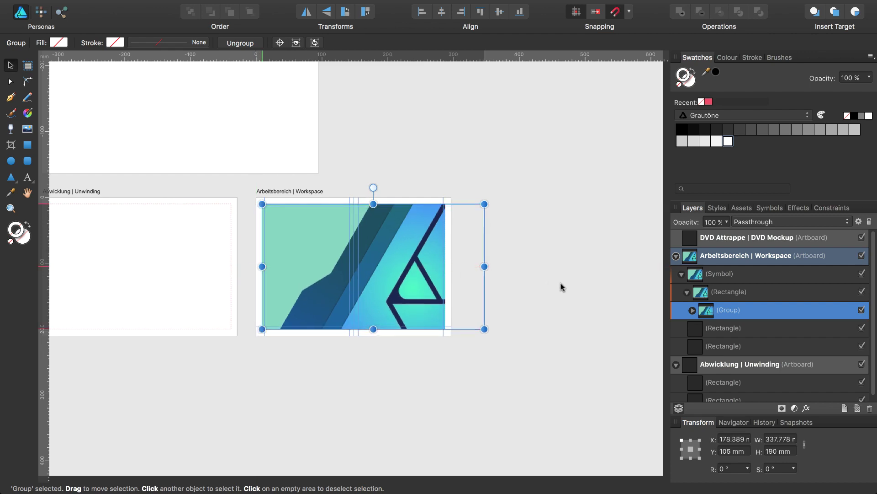
Zoom in to check the artwork's edges, then fit all artboards in view
key("super+plus")
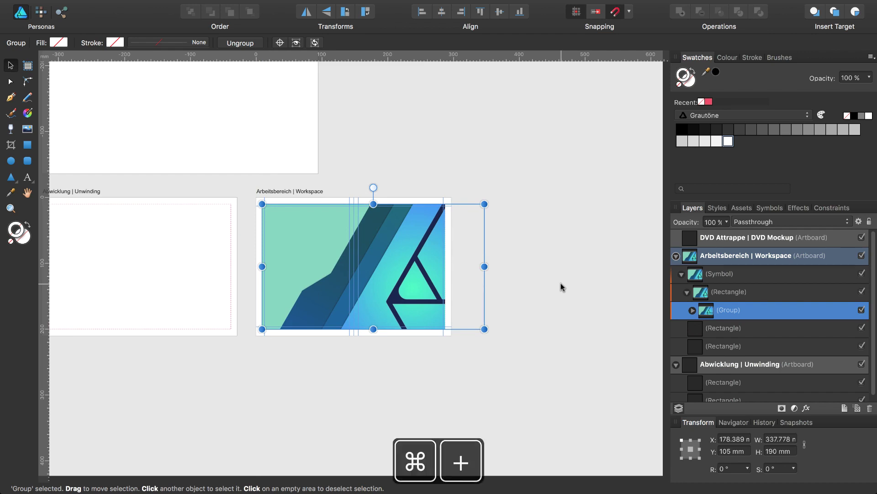
scroll(426, 284, "up", 3)
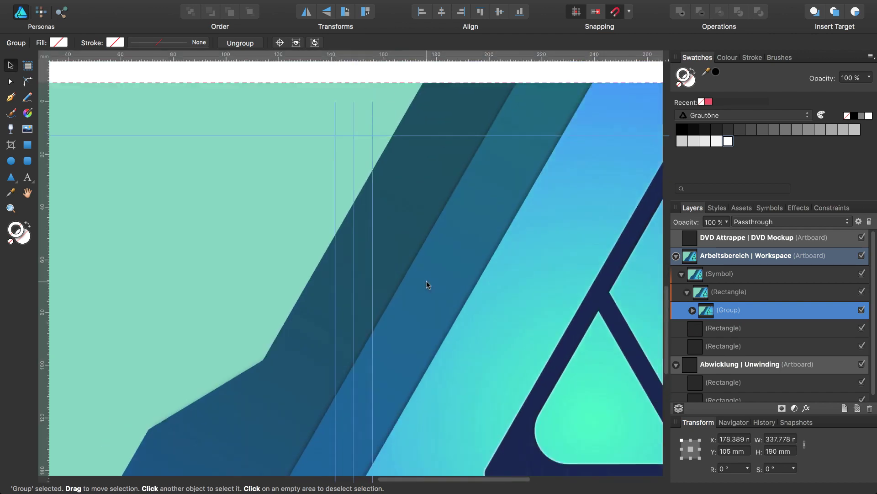
scroll(426, 283, "up", 5)
scroll(426, 284, "right", 2)
scroll(426, 285, "right", 5)
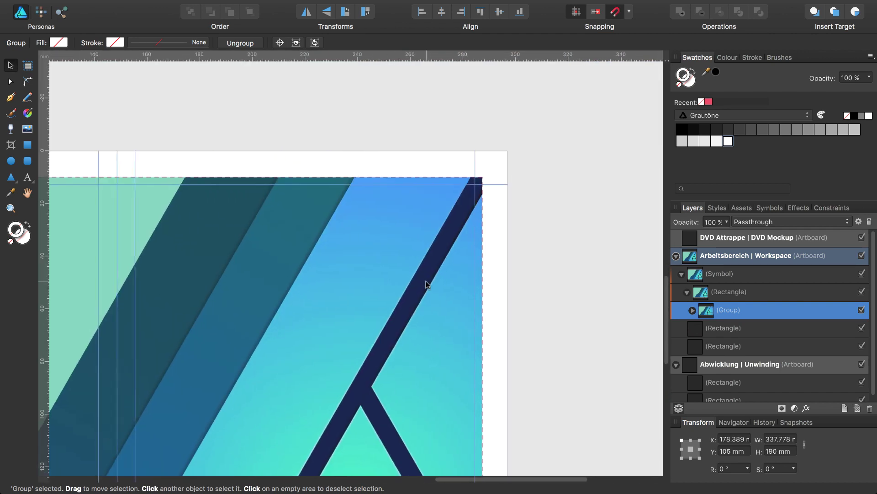
scroll(426, 285, "left", 10)
scroll(426, 282, "down", 2)
scroll(426, 282, "down", 10)
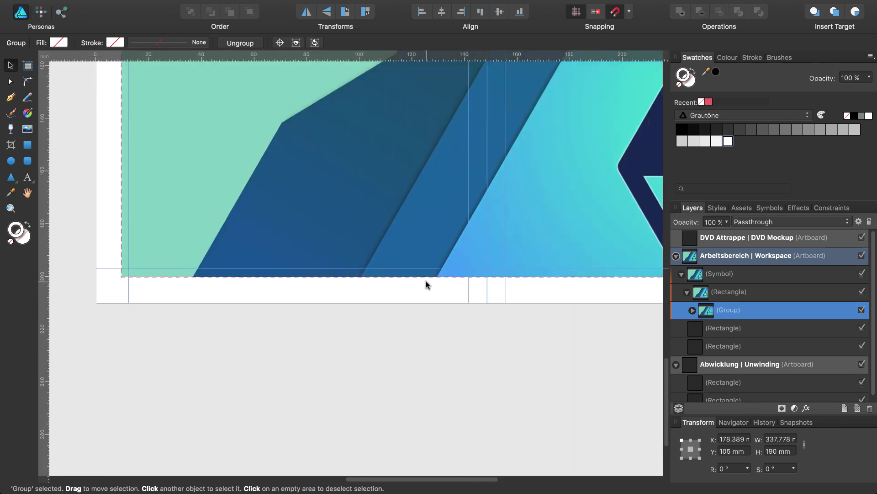
scroll(313, 284, "left", 1)
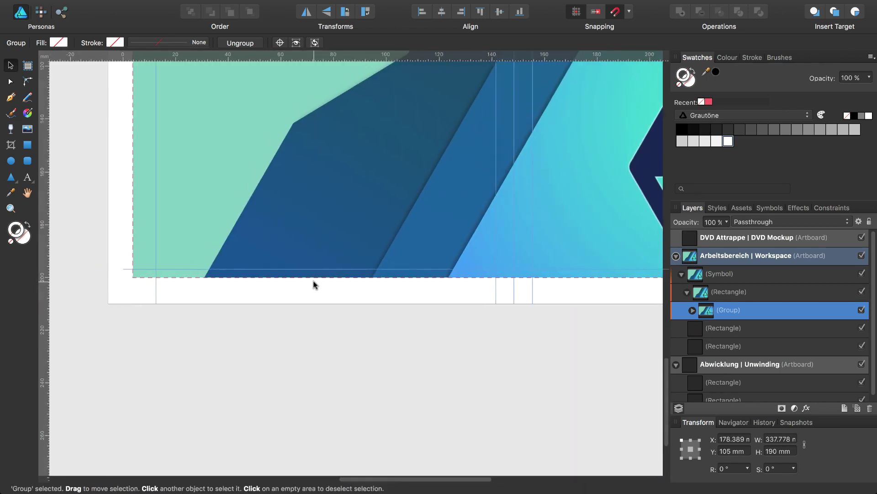
scroll(314, 284, "left", 4)
scroll(313, 284, "up", 5)
scroll(314, 284, "up", 5)
scroll(314, 284, "up", 3)
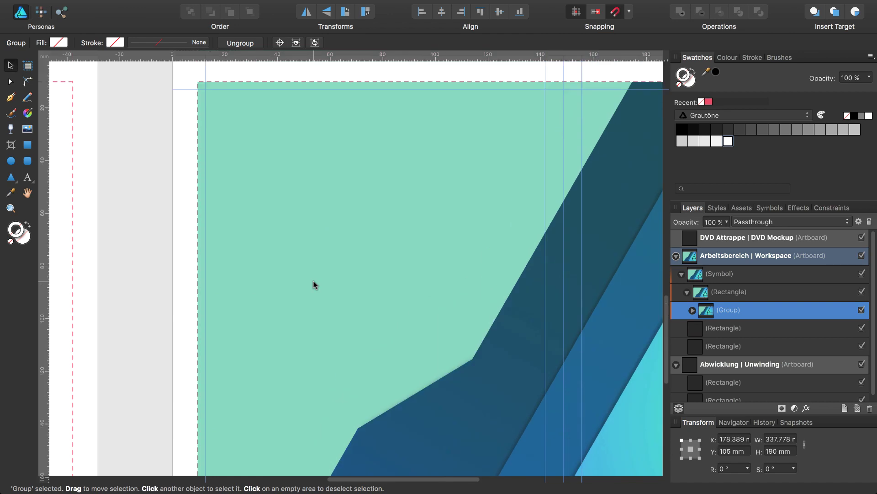
scroll(314, 284, "up", 1)
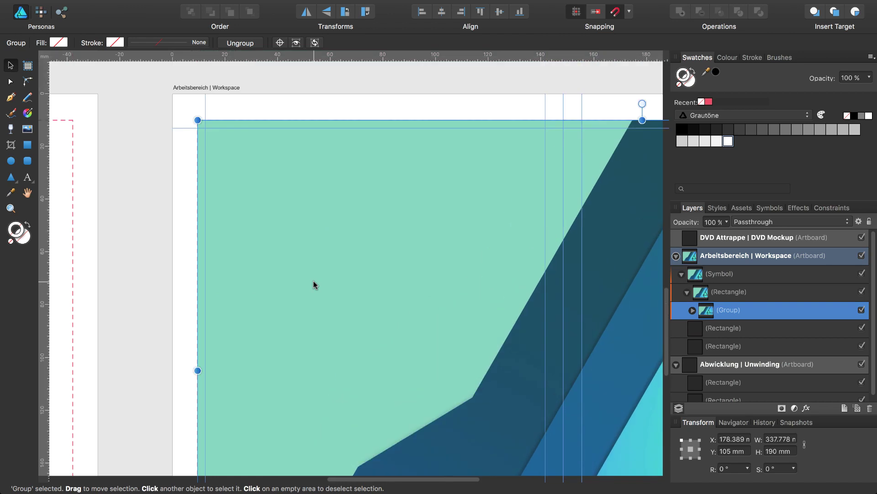
key("super+0")
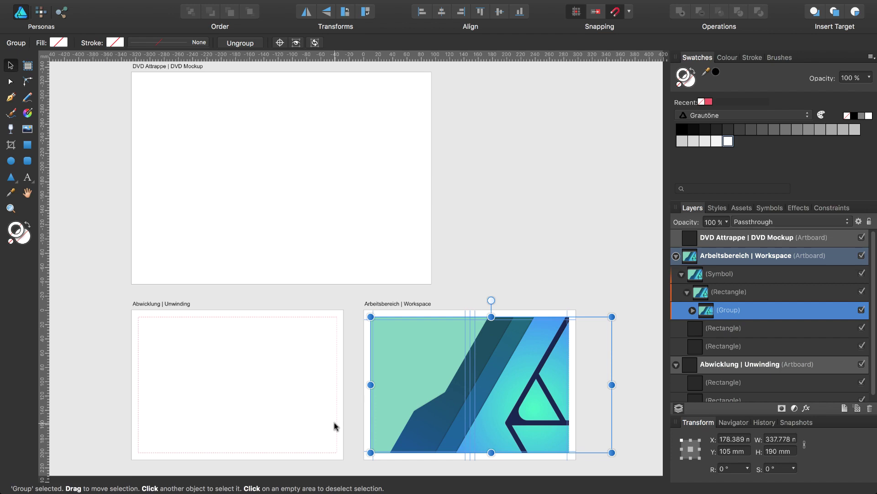
Draw a rectangle from the Unwinding margin corner to the centre guide, named 'Rückseite | Back panel'
left_click(693, 366)
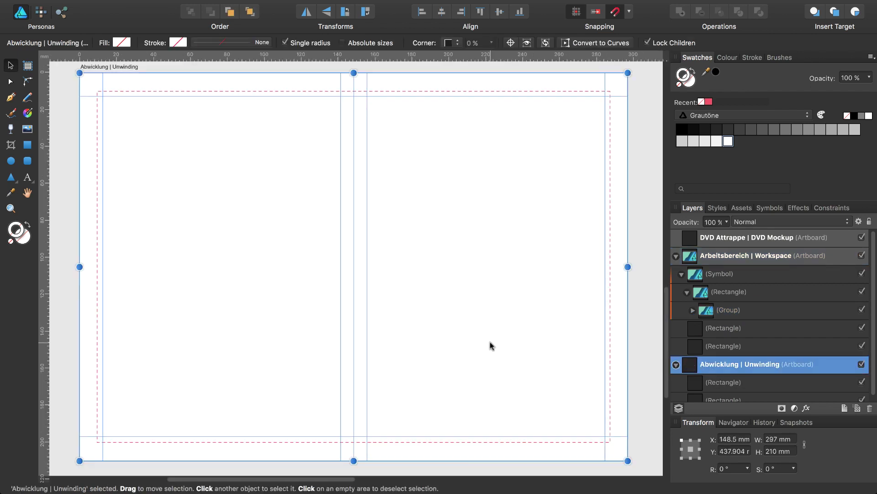
key("m")
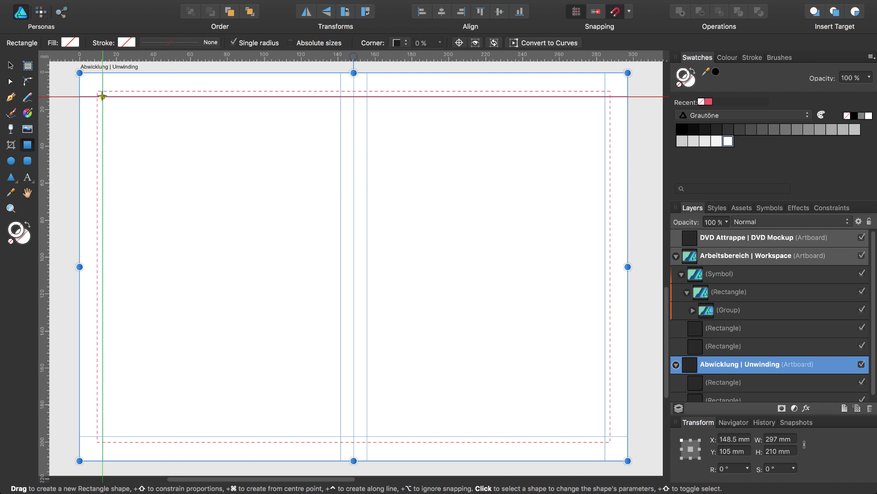
left_click_drag(103, 96, 334, 436)
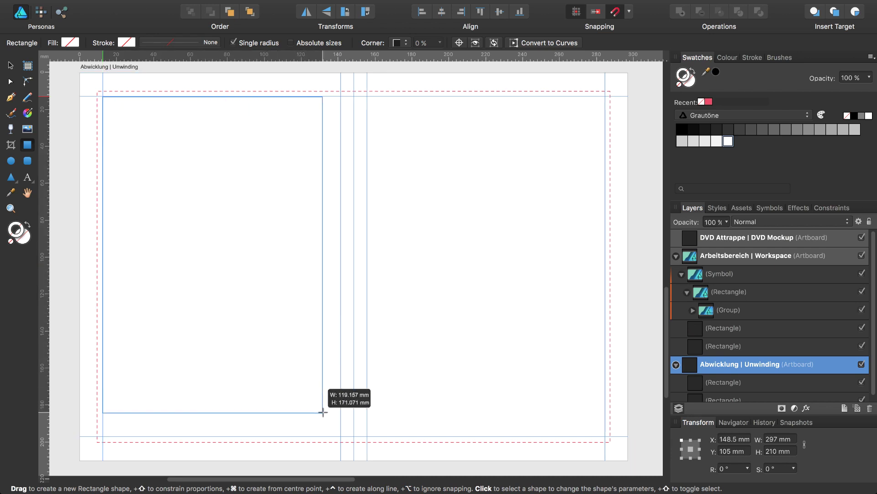
left_click_drag(334, 436, 341, 436)
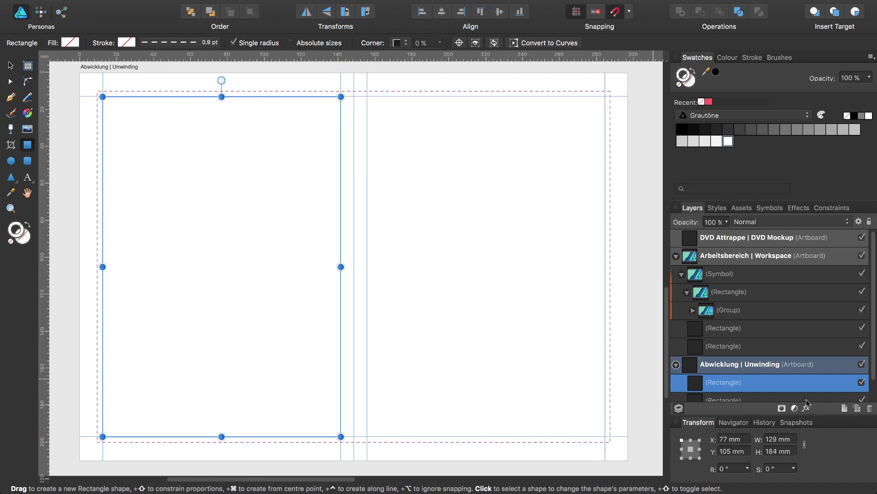
double_click(720, 380)
type("Rückseite")
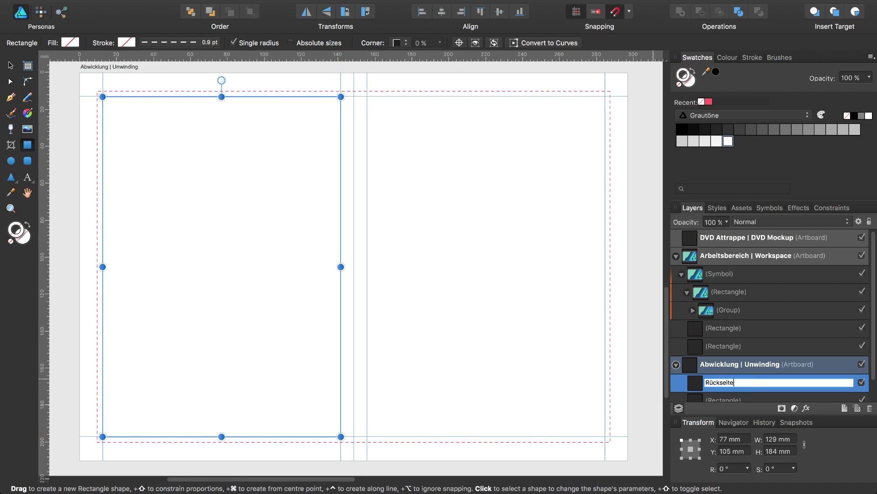
key("alt+7")
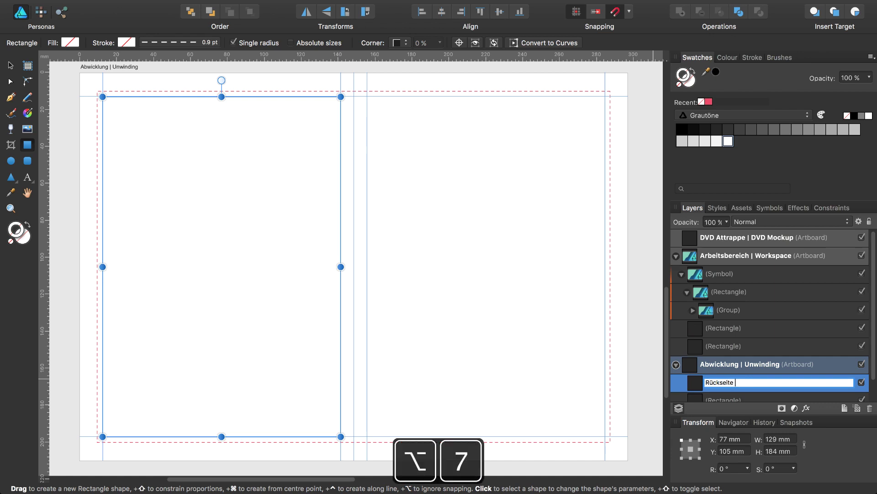
type(" Ba")
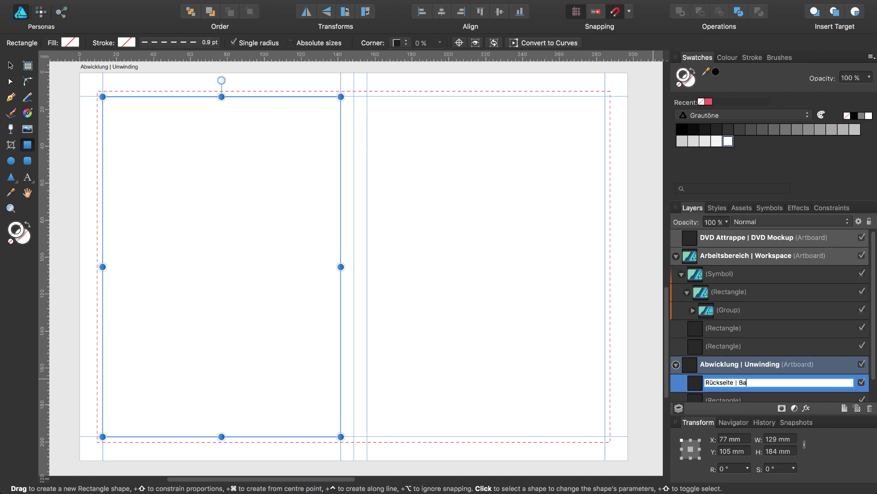
type("ck pan")
type("el")
key("Return")
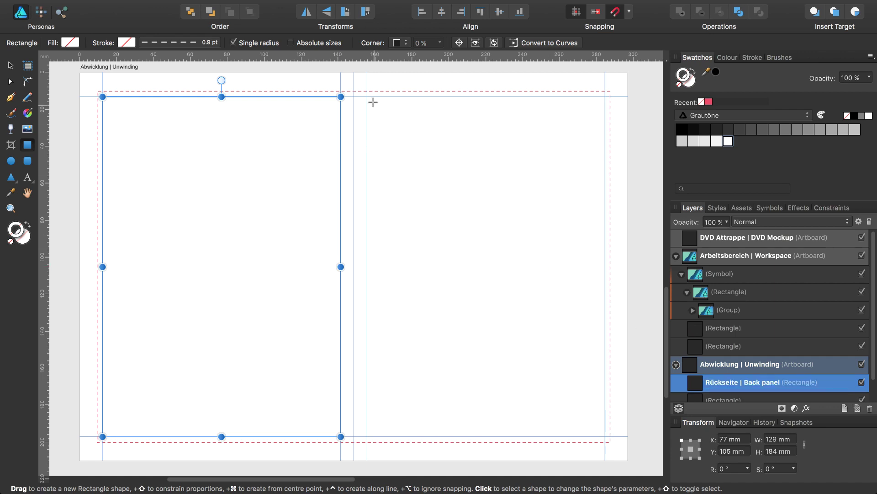
Draw the 14 mm-wide spine rectangle between the guides, named 'Rücken | Spine'
mouse_move(367, 96)
left_mouse_down()
mouse_move(337, 386)
mouse_move(341, 437)
left_mouse_up()
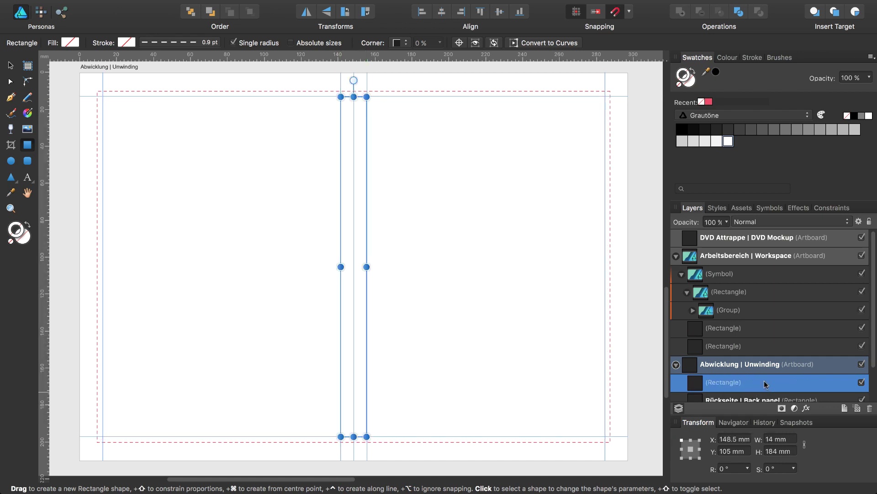
double_click(727, 383)
type("Rücken")
key("alt+7")
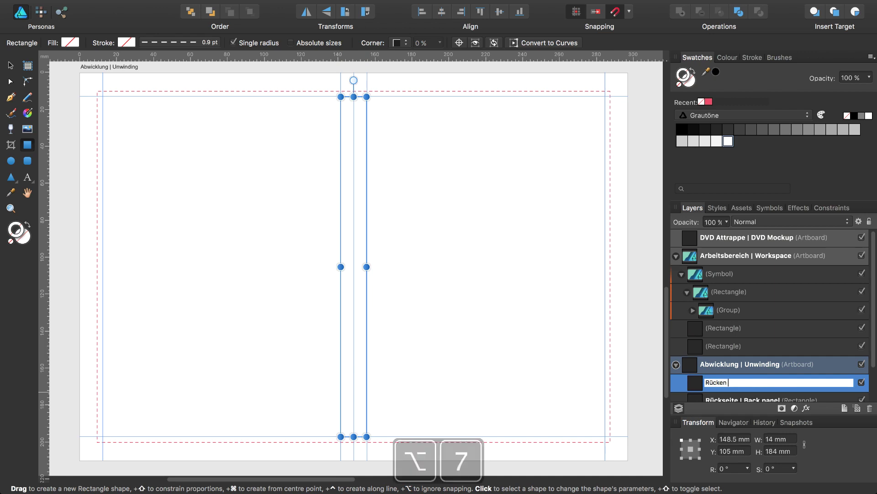
type("Spine")
key("Return")
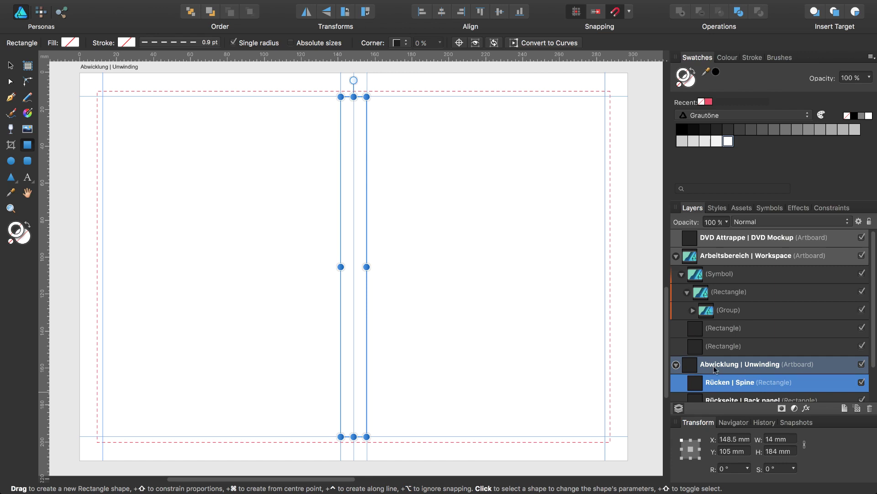
Draw the 129 × 184 mm right-hand rectangle at X 220, Y 105 mm, named 'Vorderseite | Front panel'
mouse_move(605, 96)
left_mouse_down()
mouse_move(381, 351)
mouse_move(368, 434)
left_mouse_up()
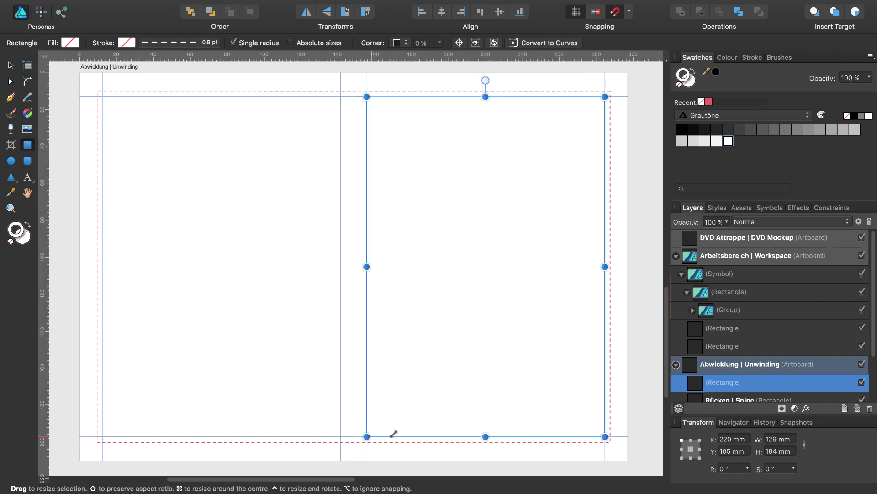
double_click(721, 386)
type("Vorderseite")
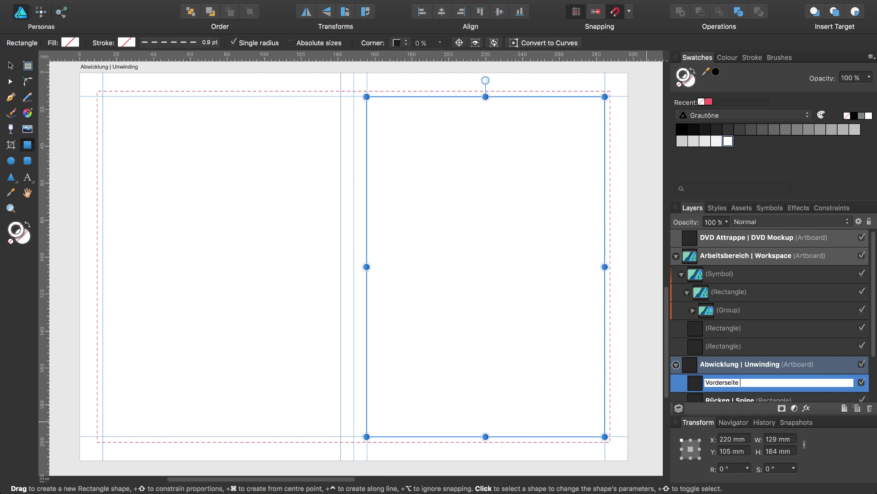
key("alt+7")
type("panel")
key("Return")
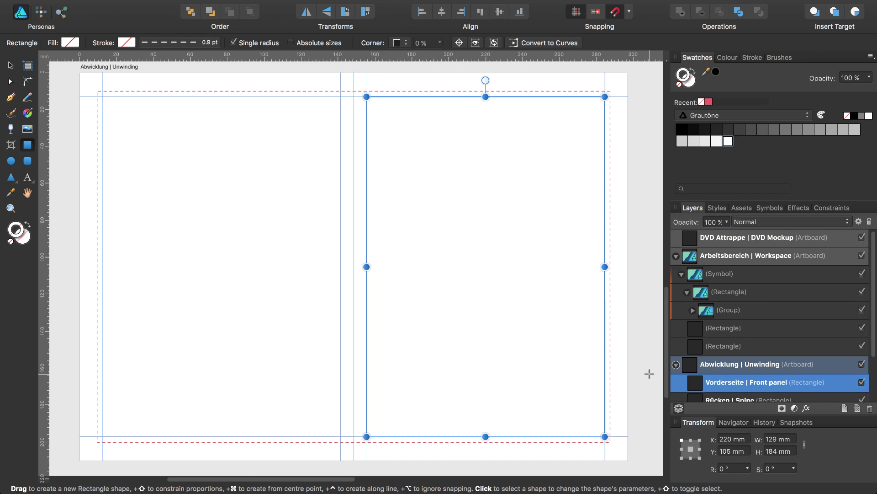
scroll(744, 325, "down", 2)
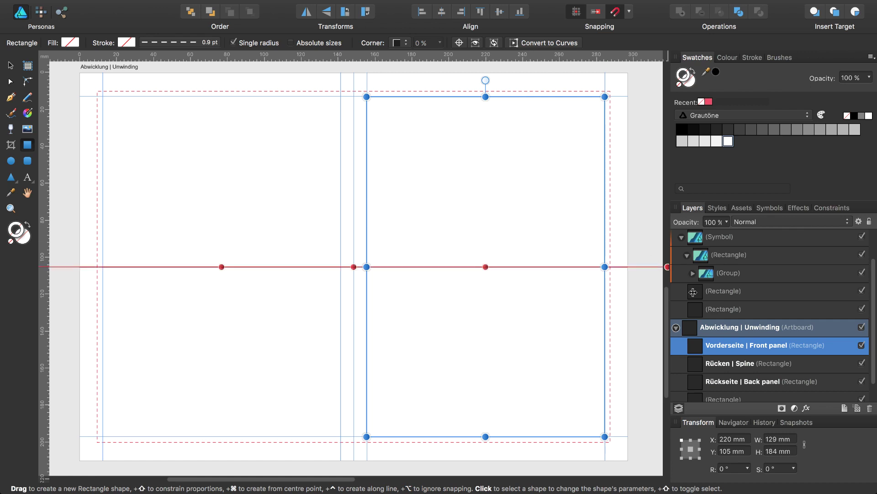
Duplicate the Background symbol and nest the copy inside the 'Vorderseite | Front panel' rectangle
left_click(699, 235)
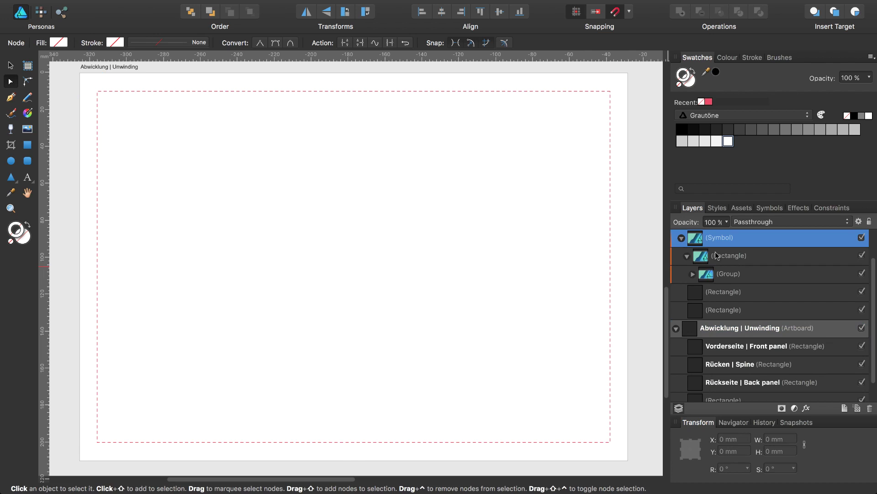
scroll(717, 256, "up", 1)
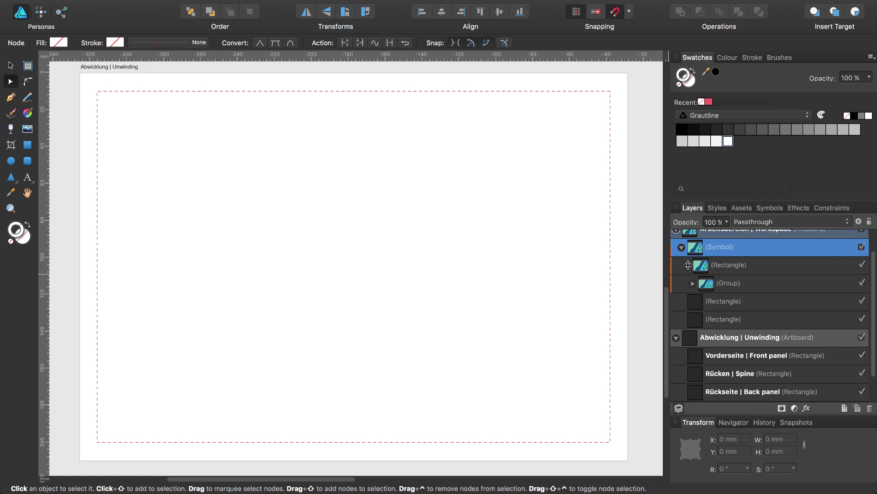
scroll(711, 252, "up", 2)
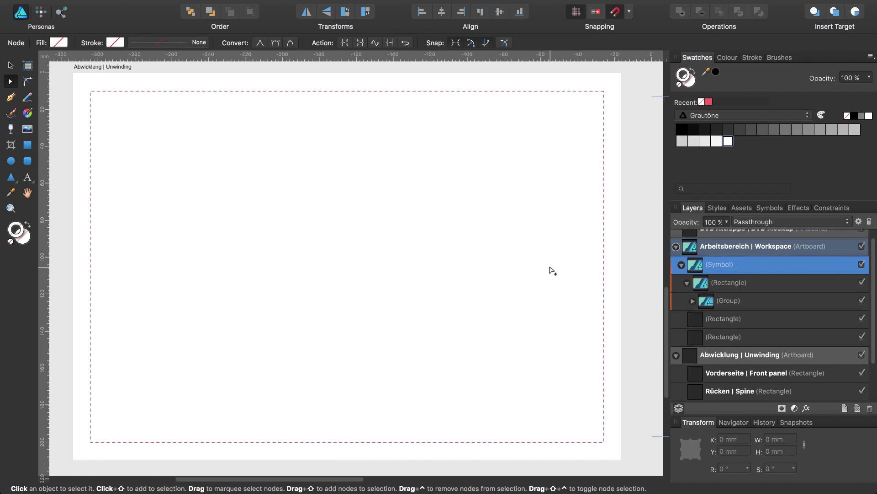
scroll(552, 270, "right", 10)
scroll(552, 270, "left", 10)
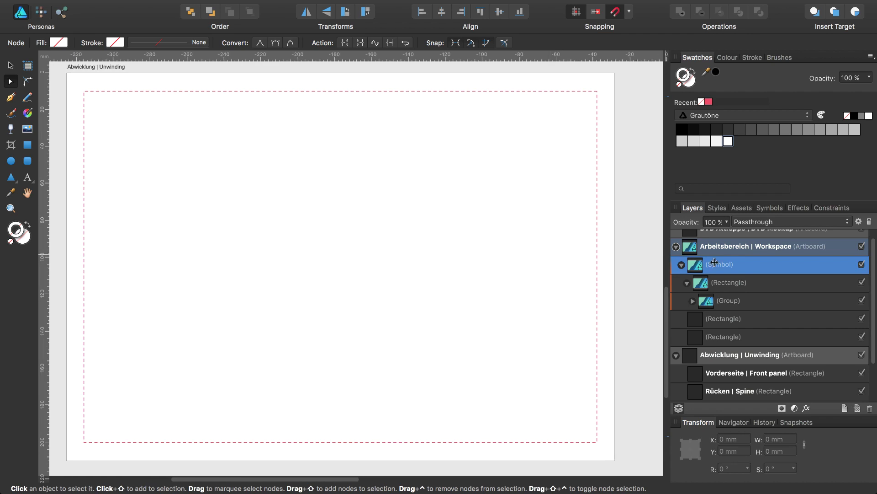
key("super+j")
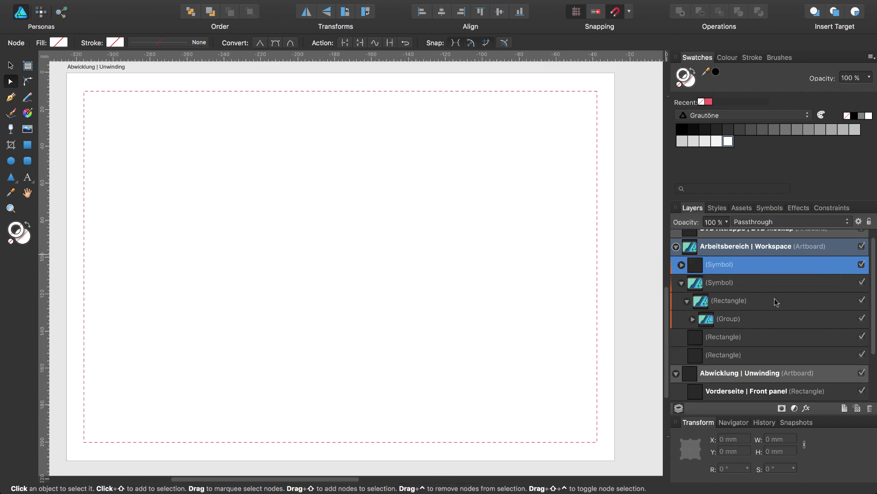
scroll(770, 292, "down", 1)
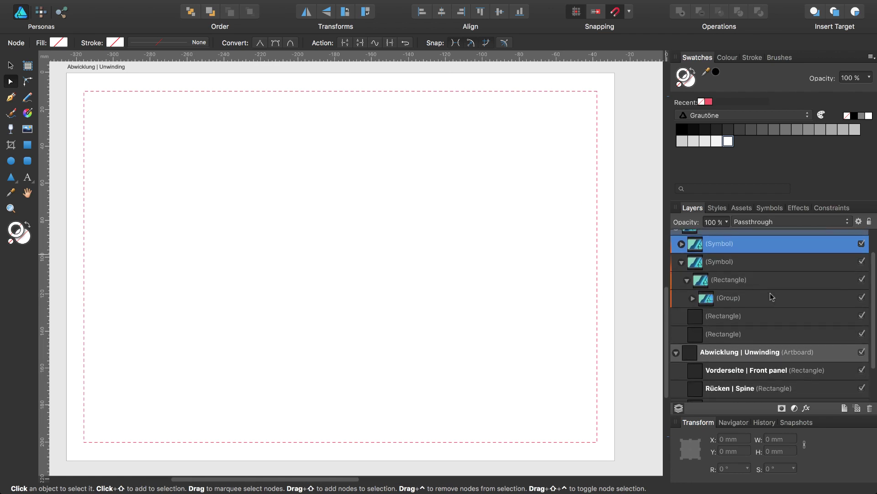
left_click_drag(695, 242, 739, 373)
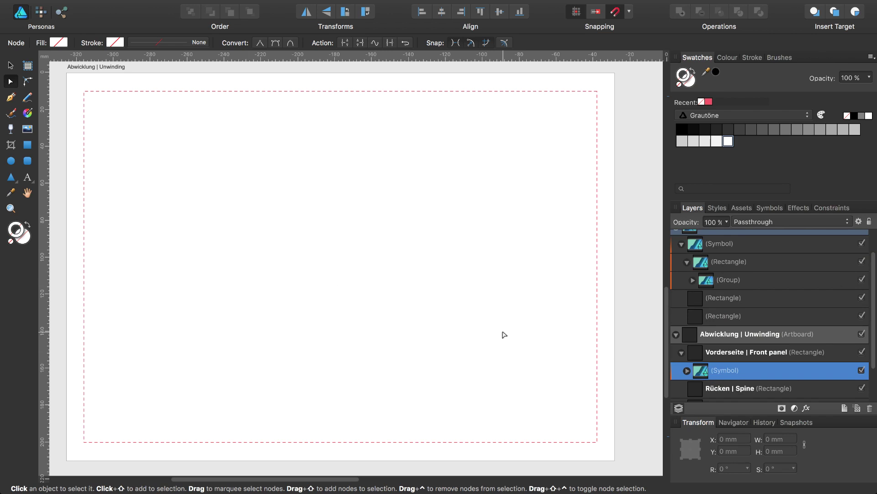
Alt-drag a copy of the Workspace symbol onto the Unwinding artboard's front panel
key("super+minus")
key("super+minus")
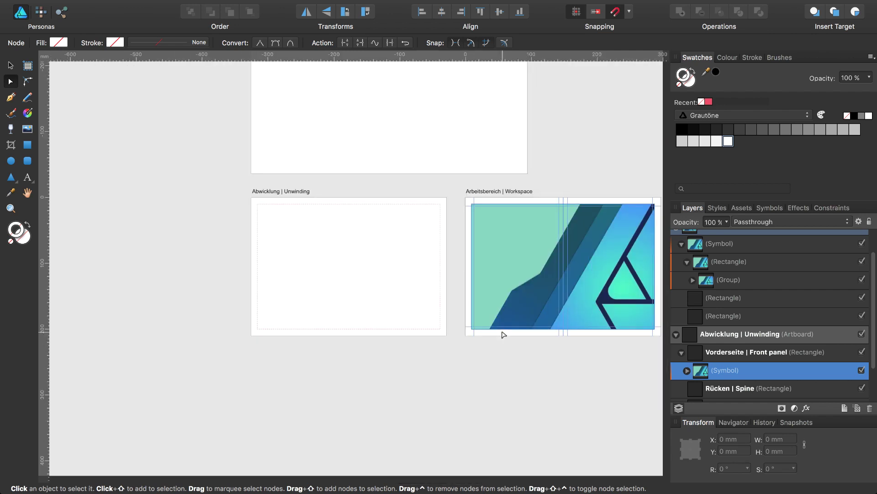
key("v")
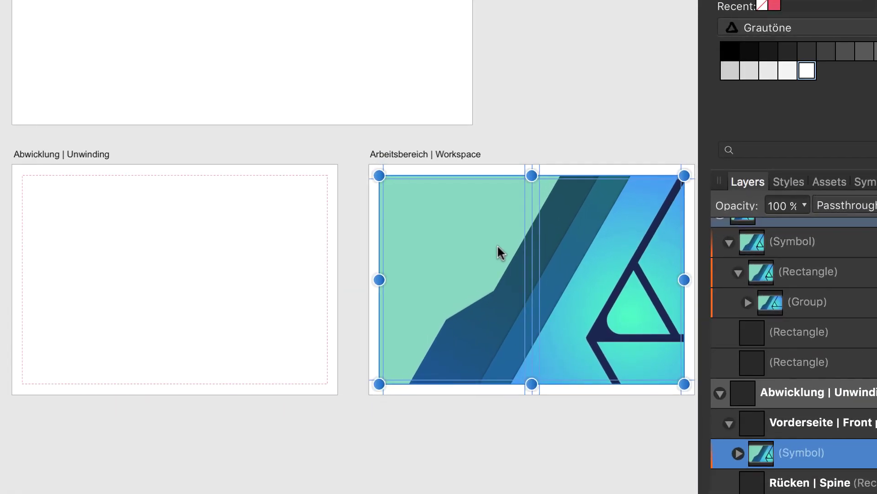
left_click_drag(496, 244, 140, 245)
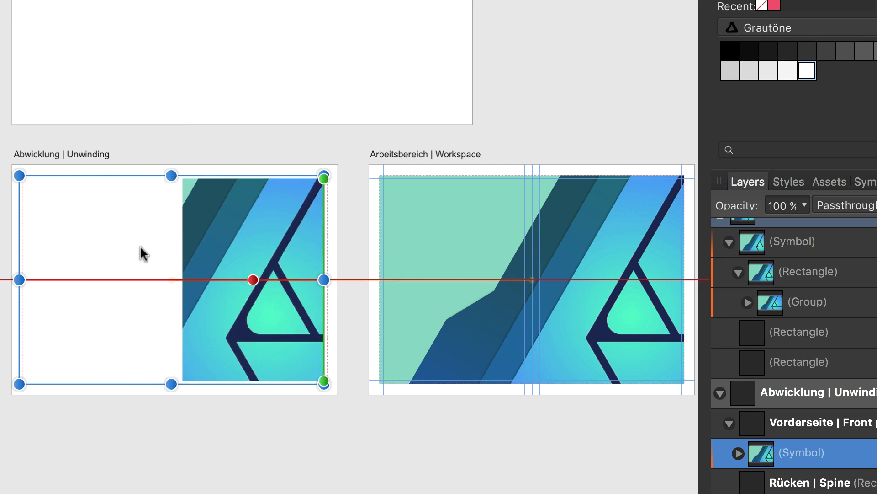
left_click_drag(140, 244, 140, 245)
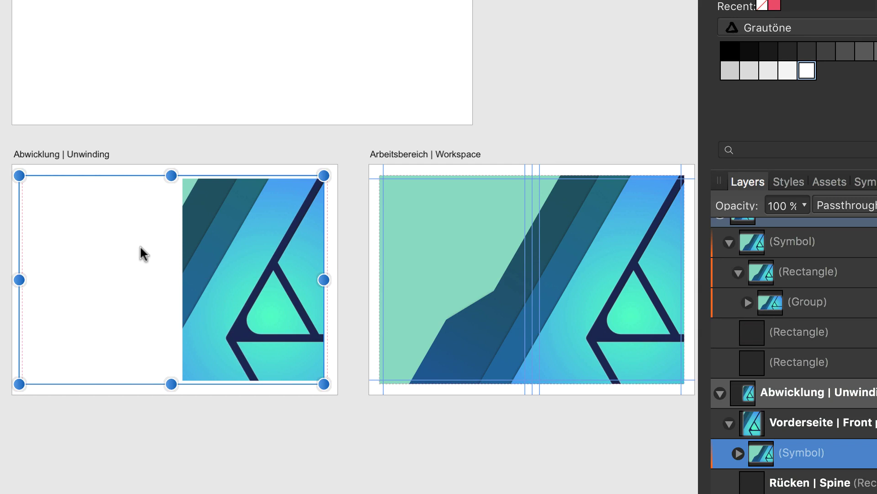
Expand the front panel layers and select the nested 278 × 190 mm Background symbol copy
left_click(750, 393)
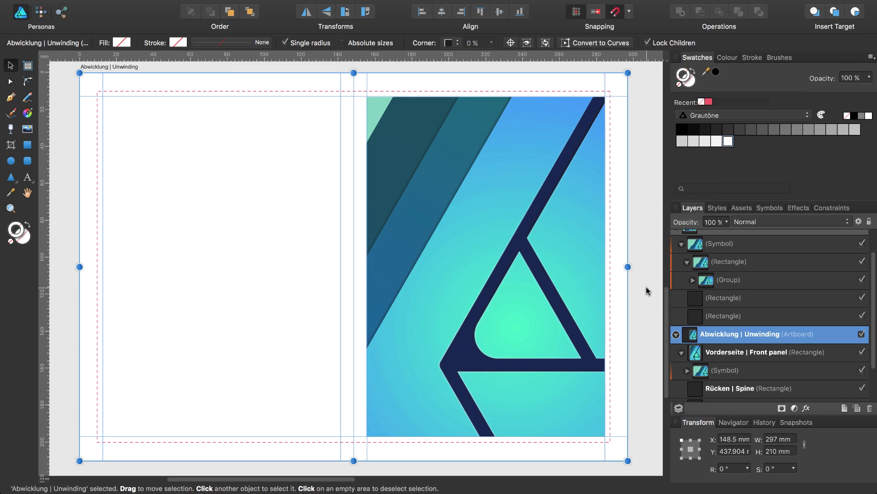
left_click(688, 371)
scroll(690, 347, "down", 3)
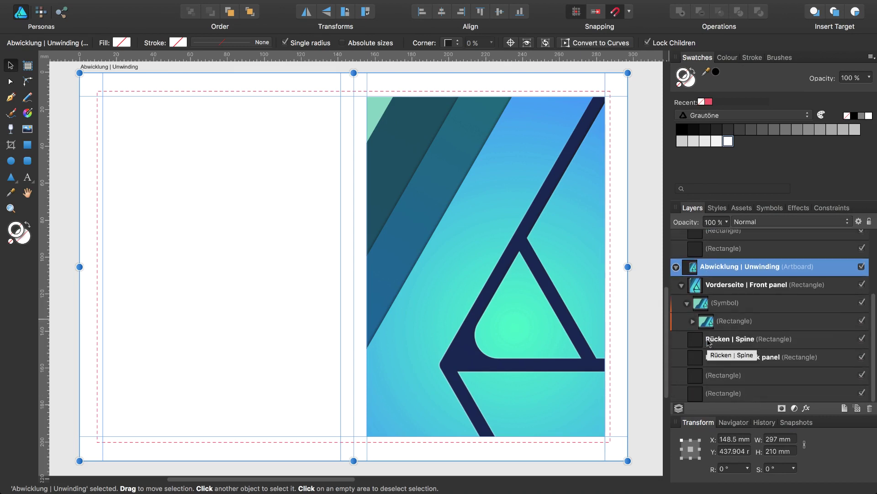
left_click(692, 321)
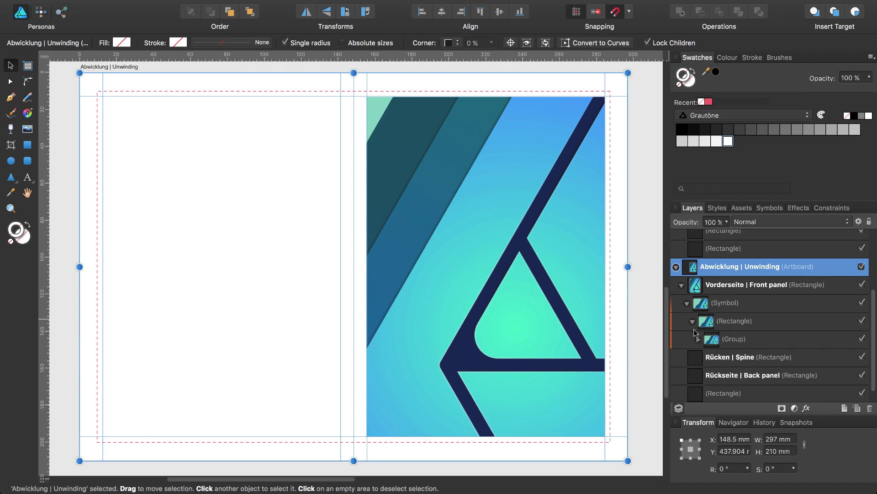
left_click(682, 287)
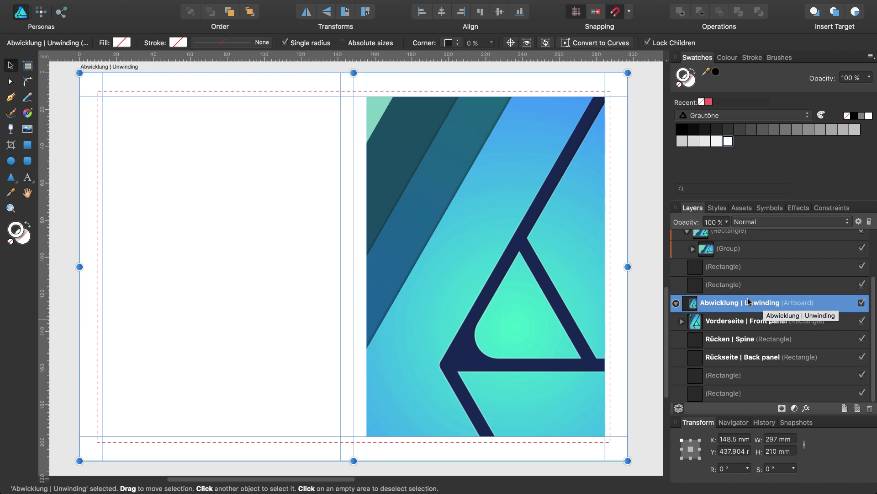
left_click(682, 321)
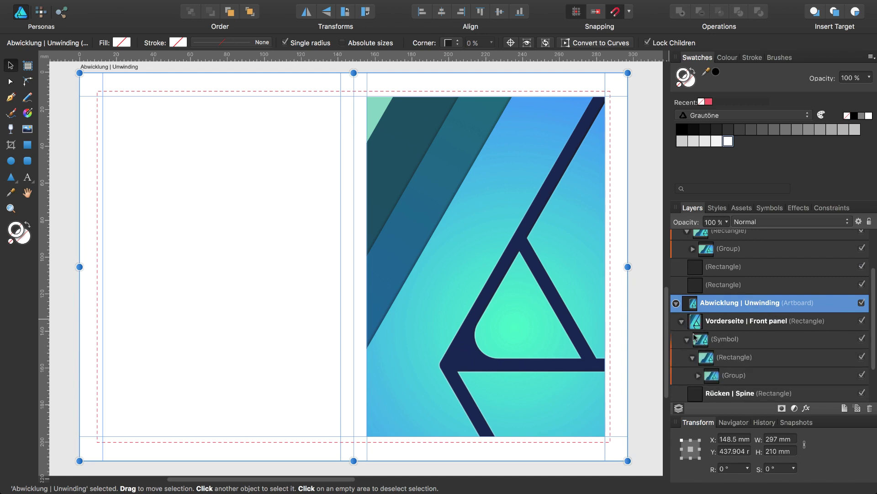
left_click(720, 337)
scroll(720, 337, "down", 2)
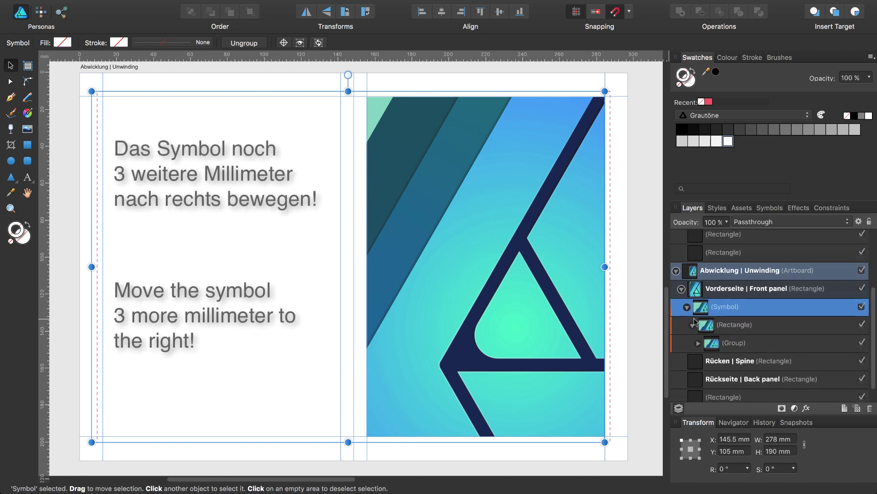
Duplicate the symbol into the Rücken | Spine panel
key("super+j")
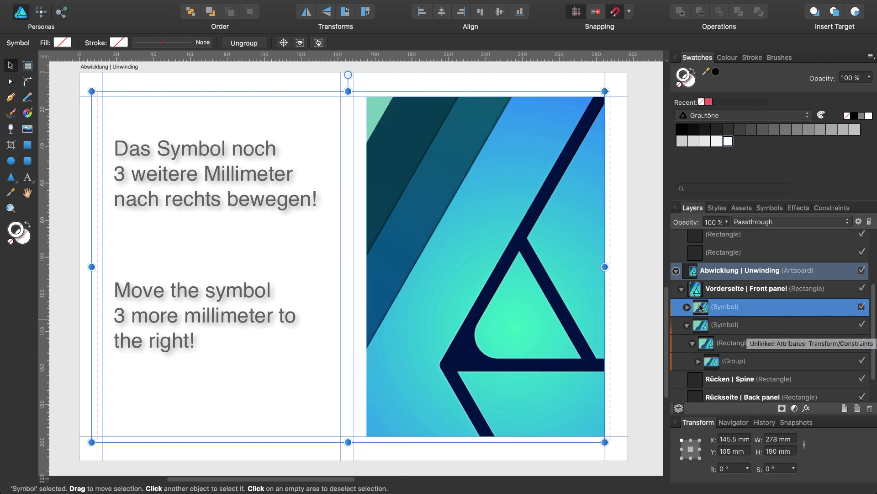
left_click_drag(702, 308, 721, 379)
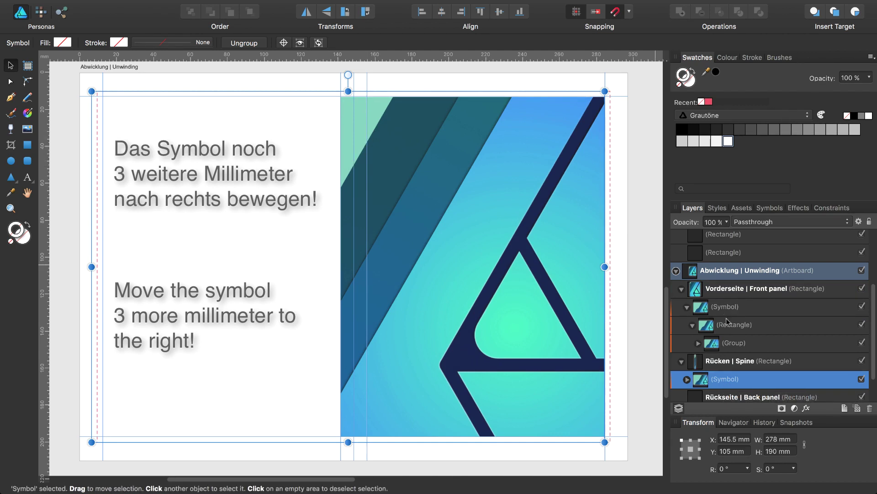
scroll(727, 321, "down", 2)
Duplicate the symbol into the Rückseite | Back panel and collapse the three panel layers
key("super+j")
key("super+j")
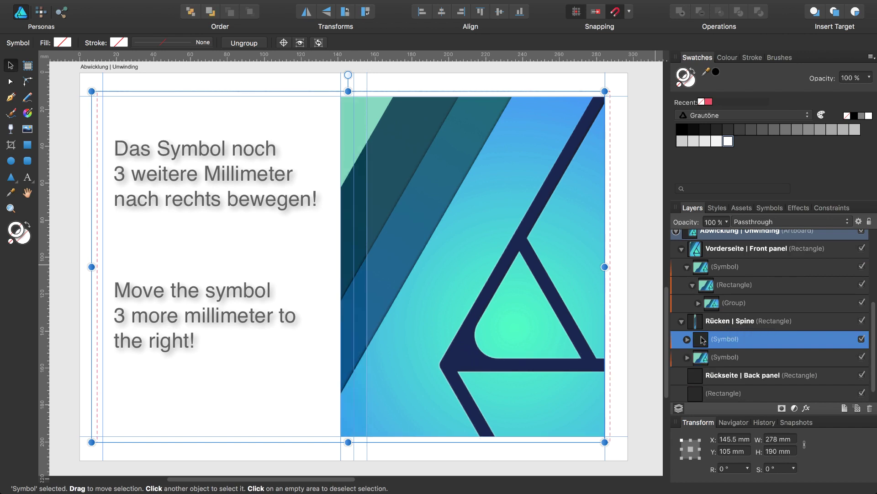
left_click_drag(702, 339, 723, 378)
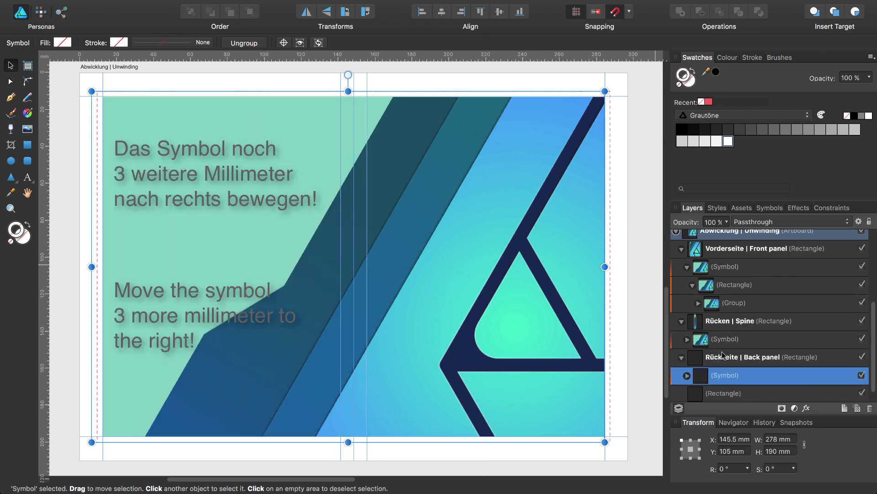
left_click(681, 358)
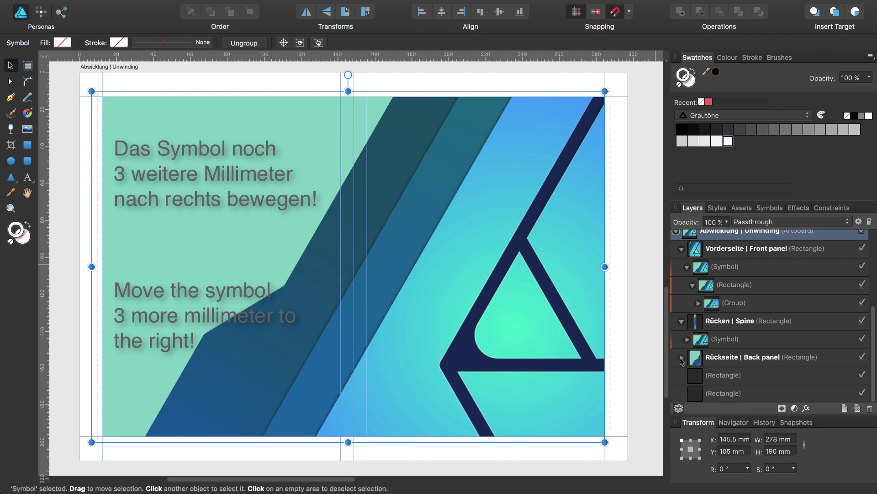
left_click(682, 322)
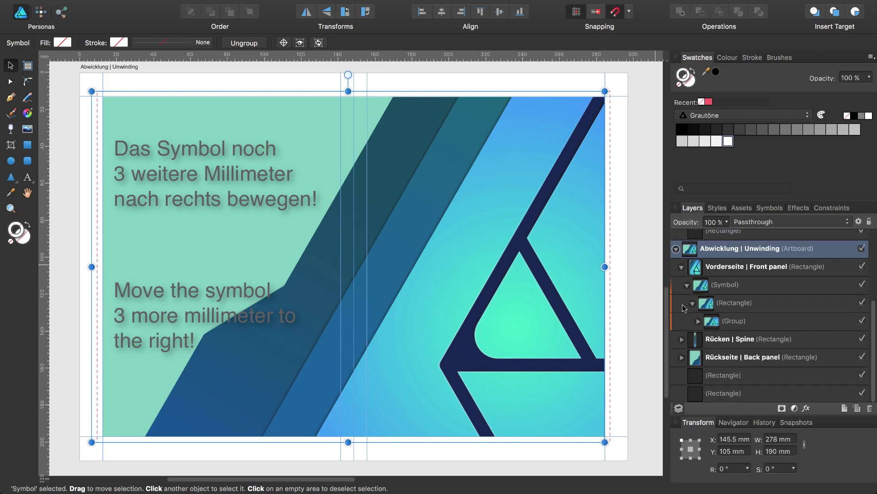
left_click(682, 268)
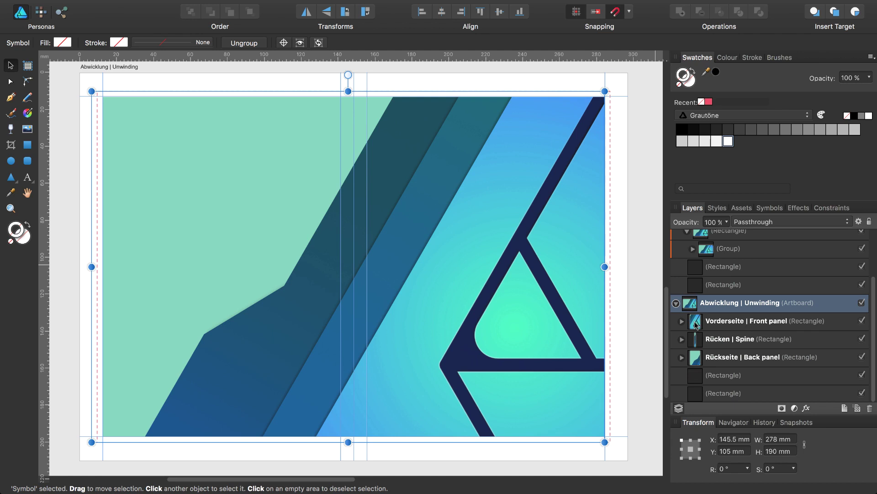
Create a symbol from the Vorderseite | Front panel layer and rename it 'Front'
left_click(697, 325)
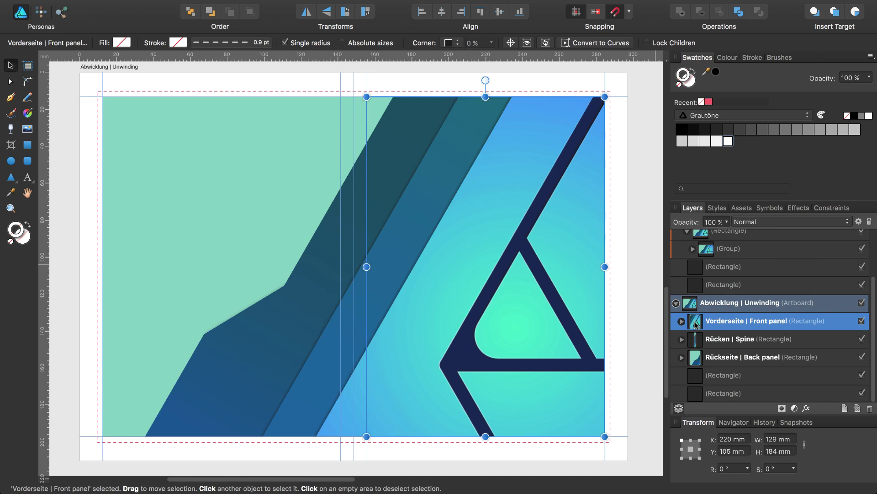
left_click(767, 208)
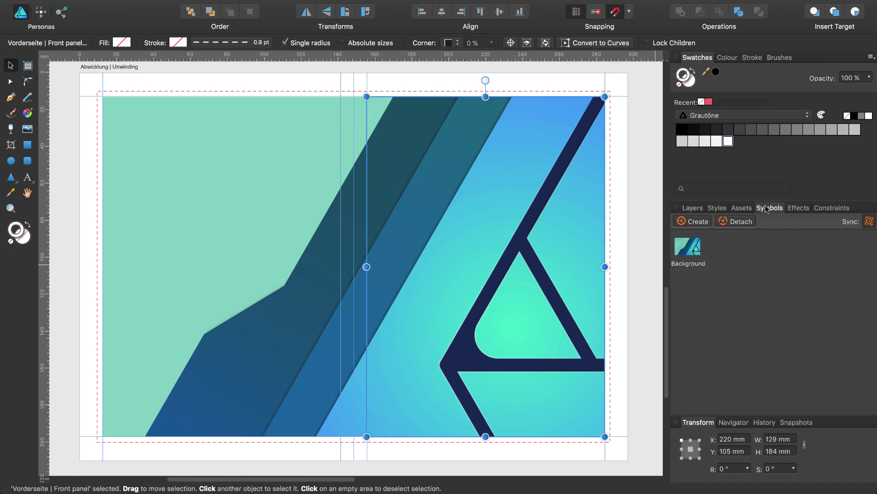
left_click(697, 222)
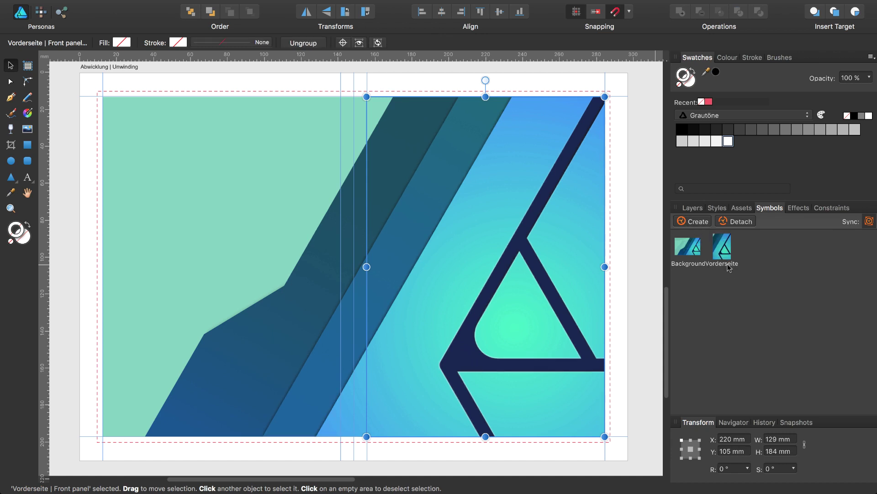
right_click(728, 265)
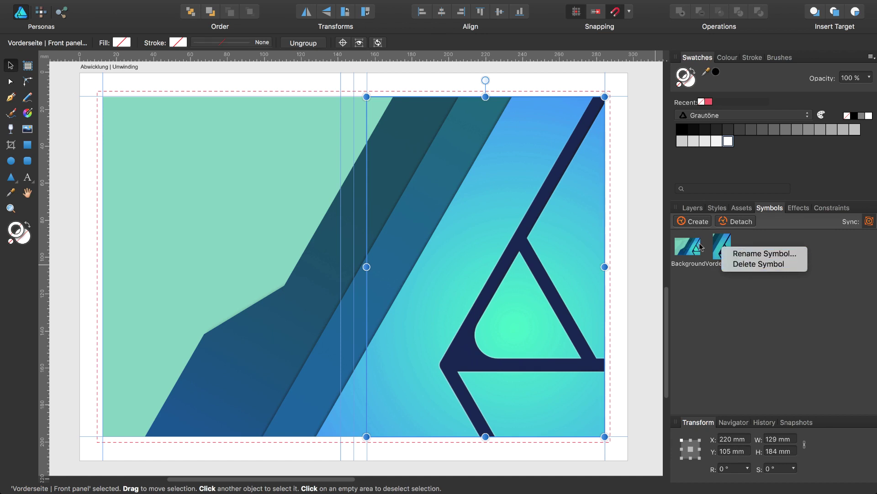
left_click(750, 257)
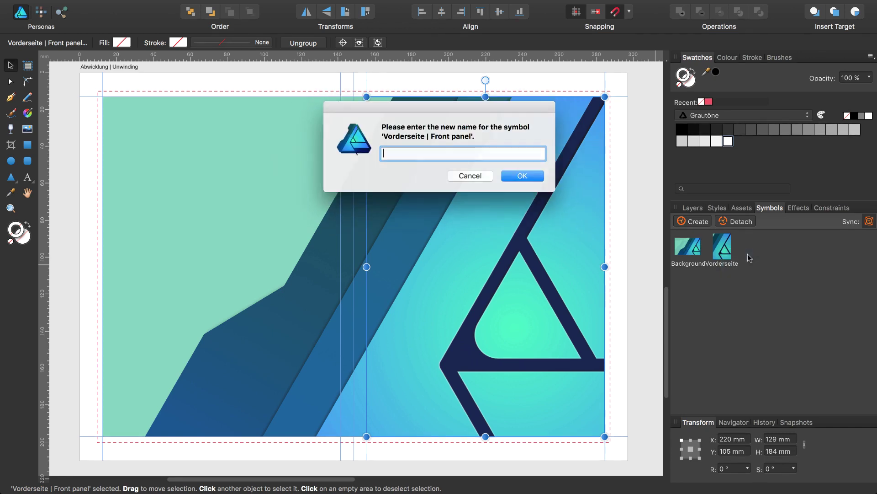
type("Fro")
type("nt")
key("Return")
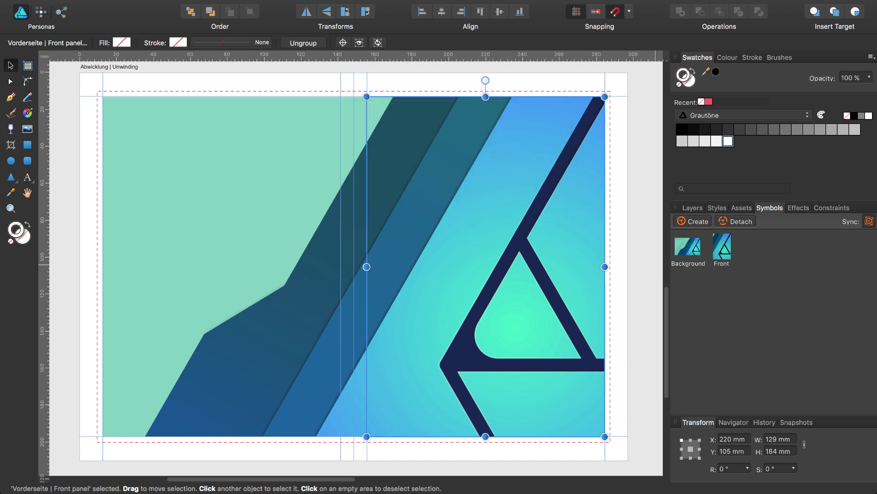
Create a symbol from the Rücken | Spine layer named 'Spine'
left_click(693, 208)
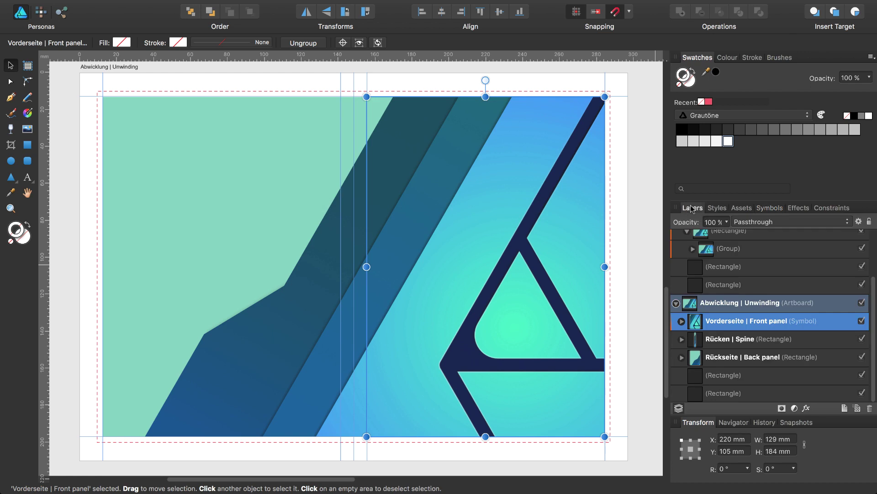
left_click(715, 339)
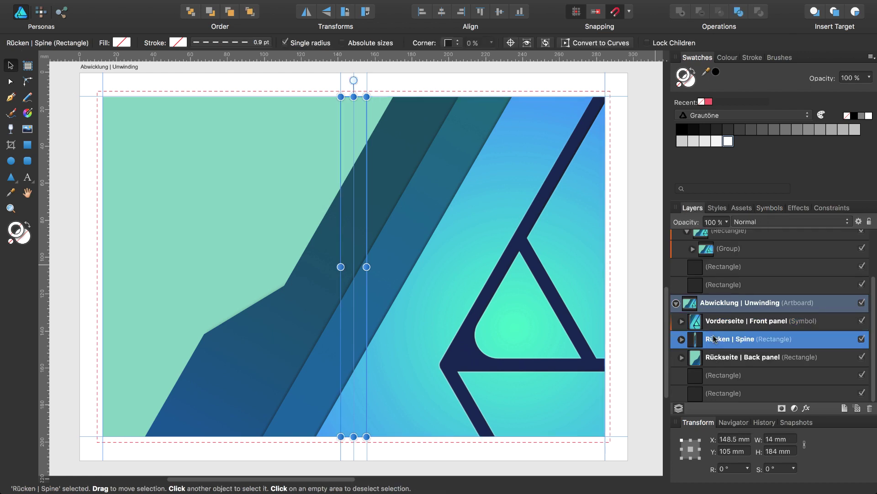
left_click(769, 208)
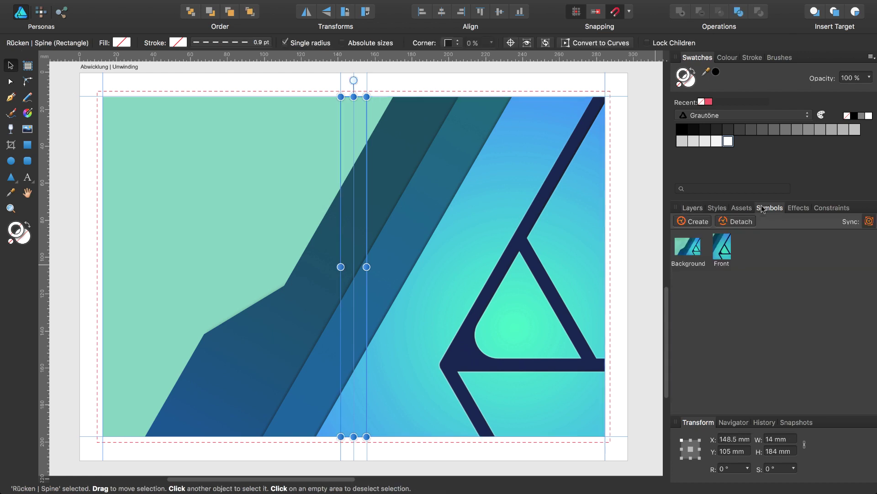
left_click(698, 221)
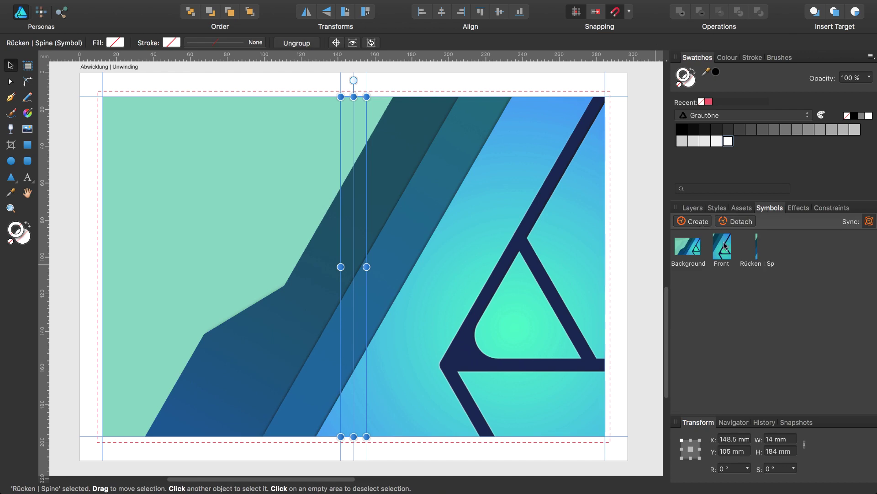
right_click(755, 264)
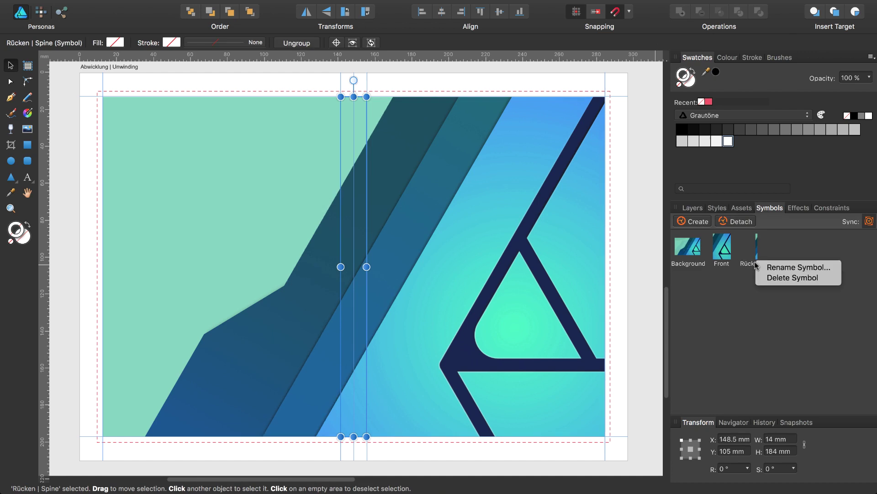
left_click(779, 268)
type("Spine")
key("Return")
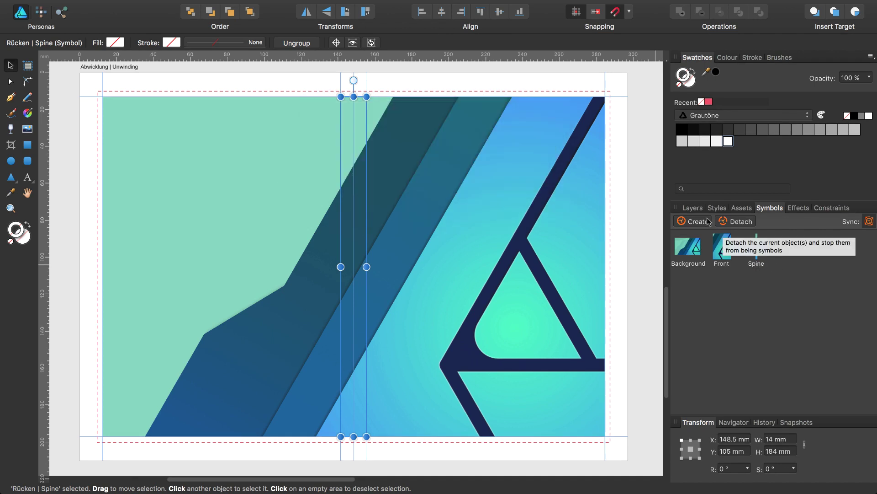
Create a symbol from the Rückseite | Back panel named 'Back', then return to Layers
left_click(693, 208)
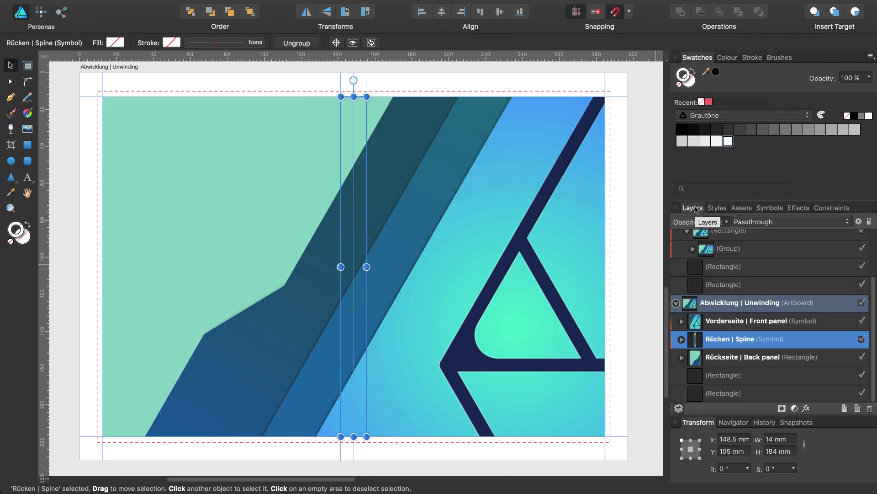
left_click(698, 360)
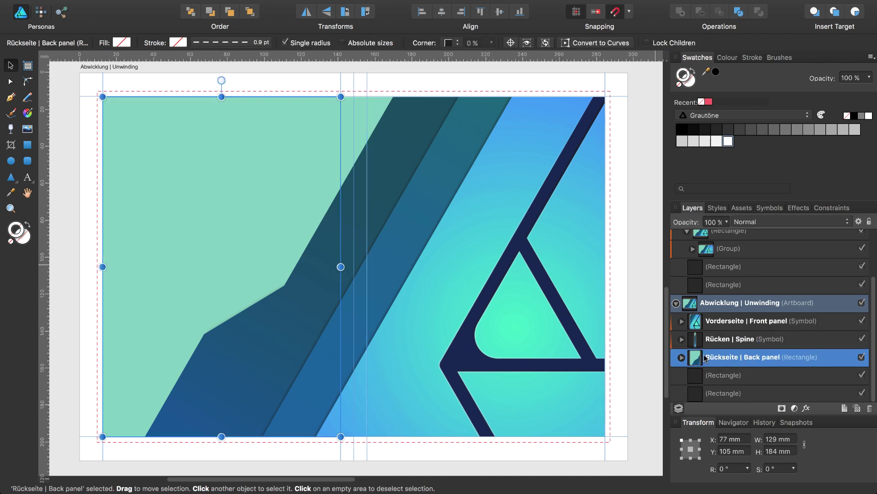
left_click(769, 208)
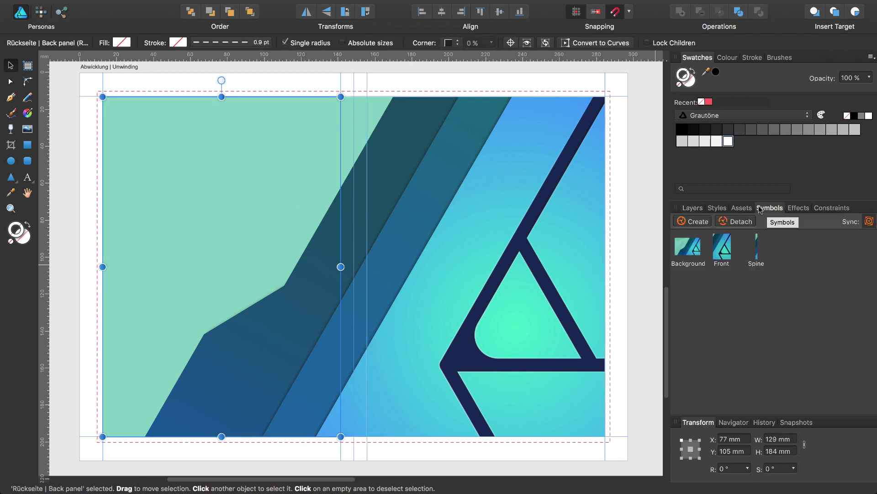
left_click(695, 222)
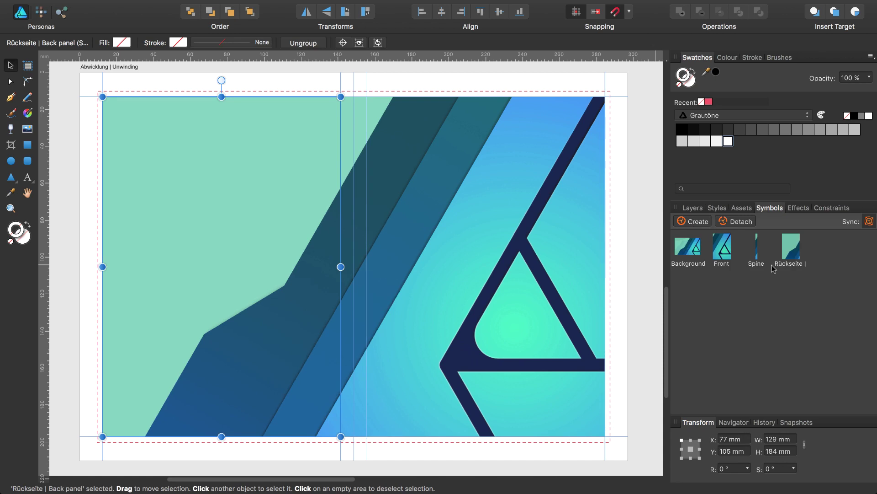
right_click(793, 255)
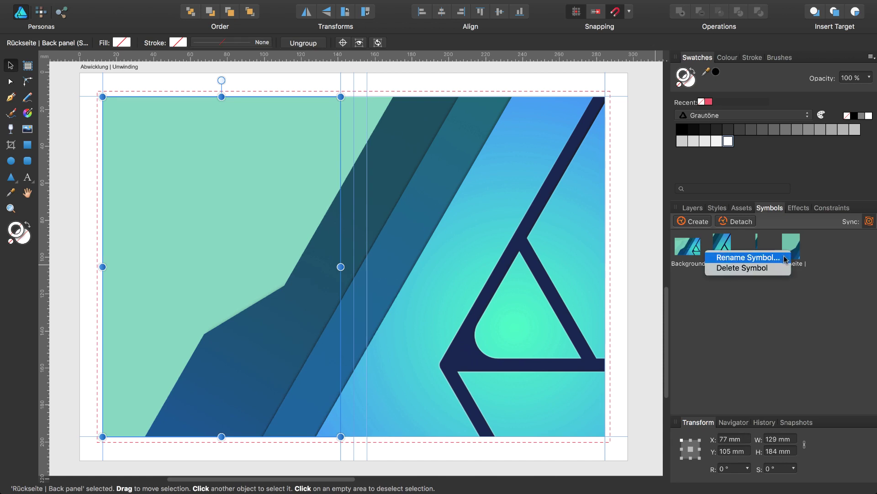
left_click(785, 258)
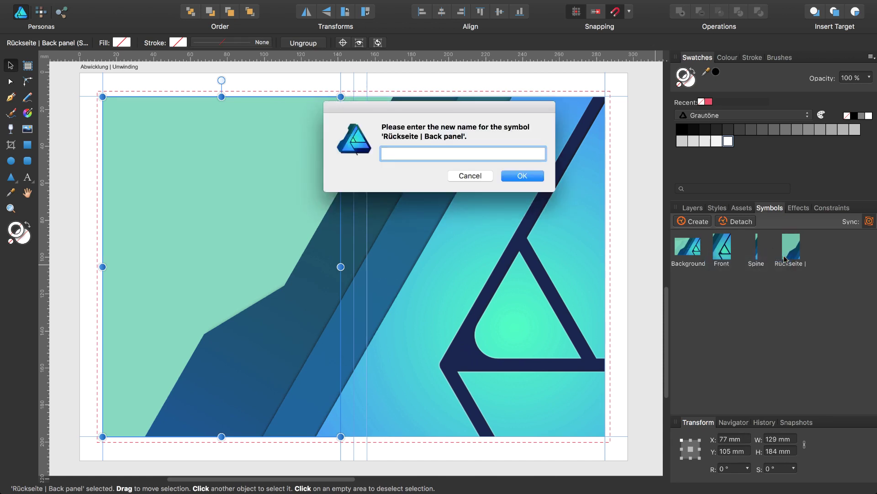
type("Back")
key("Return")
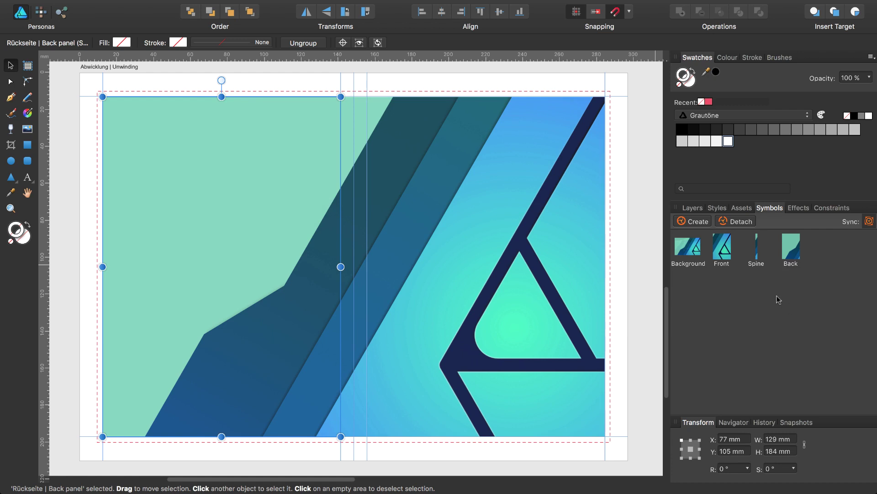
left_click(691, 207)
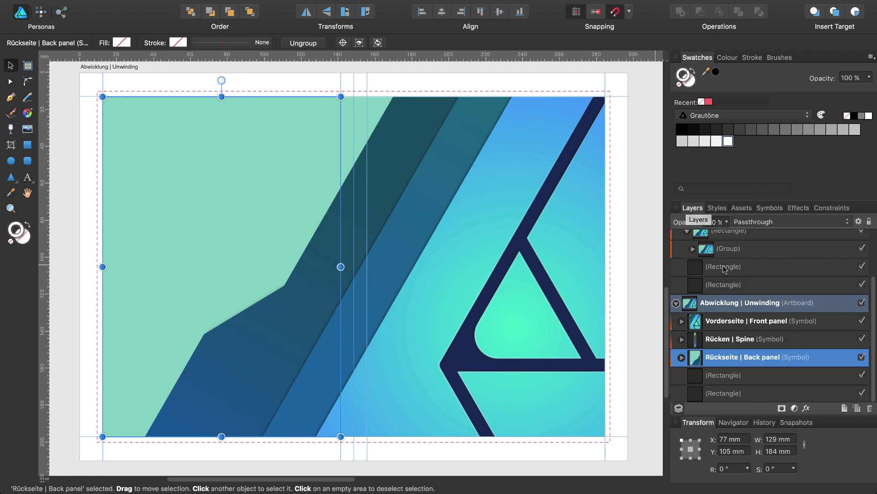
Select the 278 × 190 mm rectangle inside the Workspace symbol and pick the Rectangle Tool
scroll(745, 288, "up", 2)
scroll(745, 288, "up", 2)
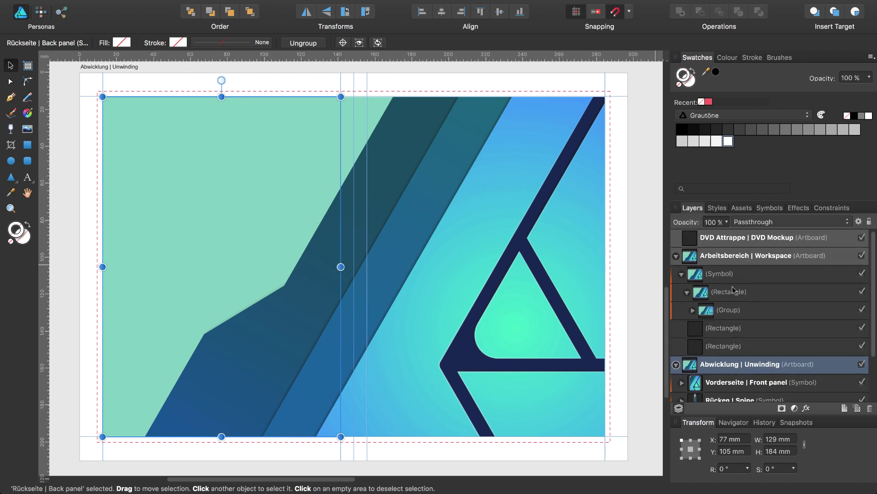
left_click(732, 295)
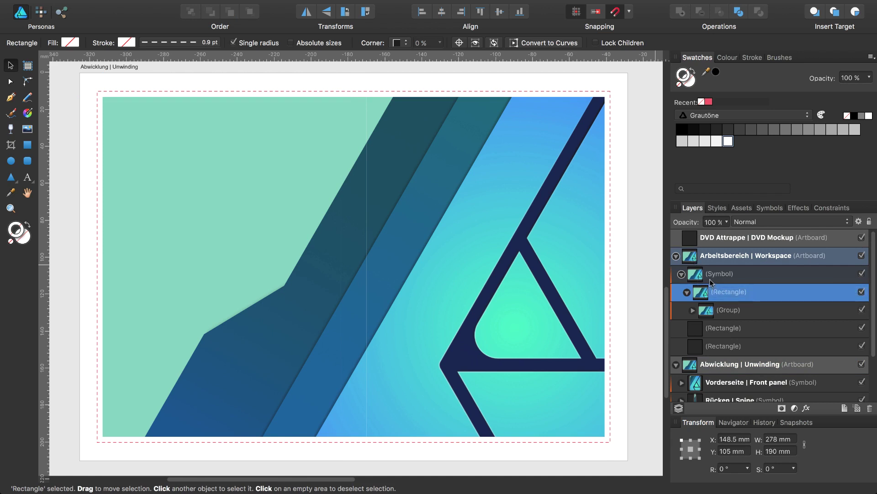
left_click(692, 261)
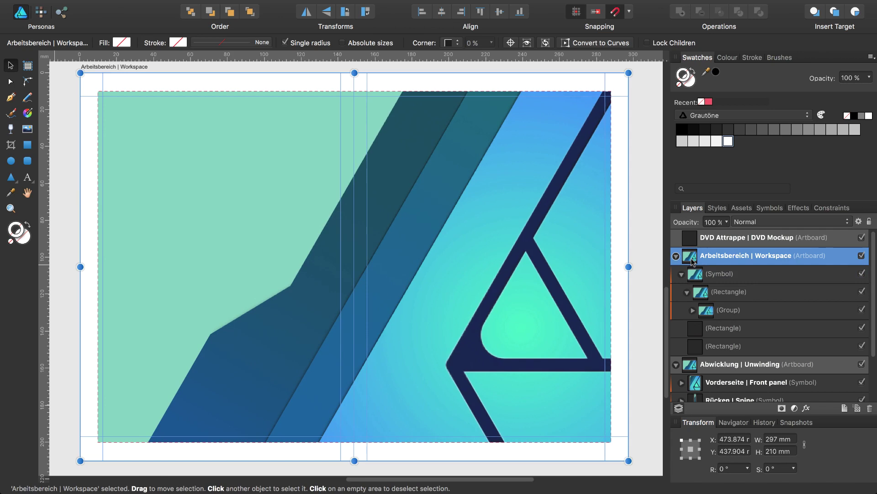
left_click(729, 296)
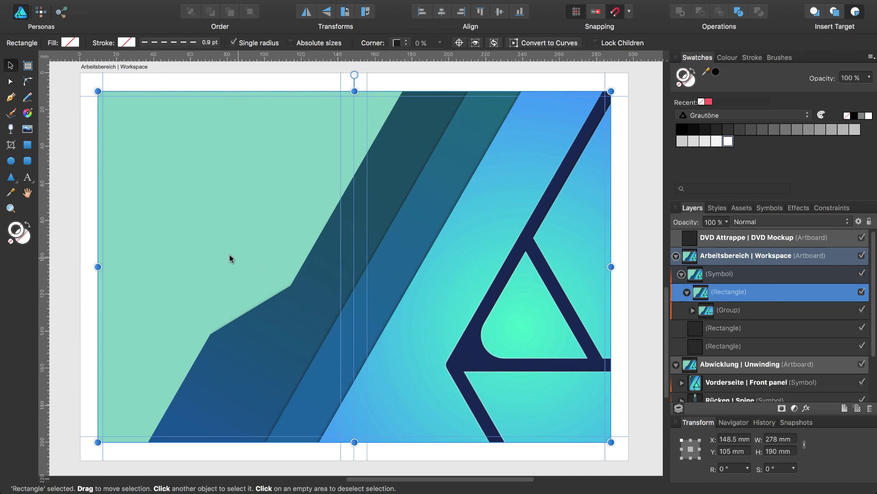
left_click(27, 145)
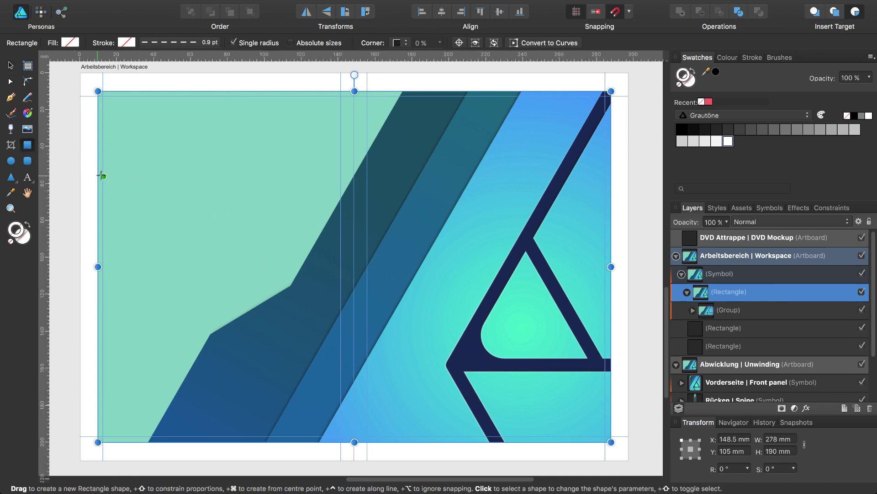
Draw a roughly 162 × 63 mm rectangle, white fill, no stroke, then zoom to all artboards
left_click_drag(110, 155, 410, 271)
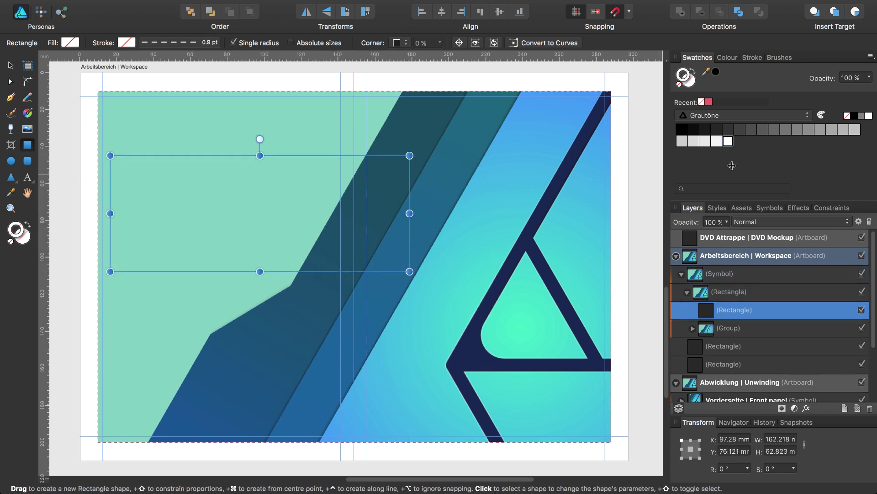
left_click(728, 141)
left_click(680, 86)
left_click(728, 140)
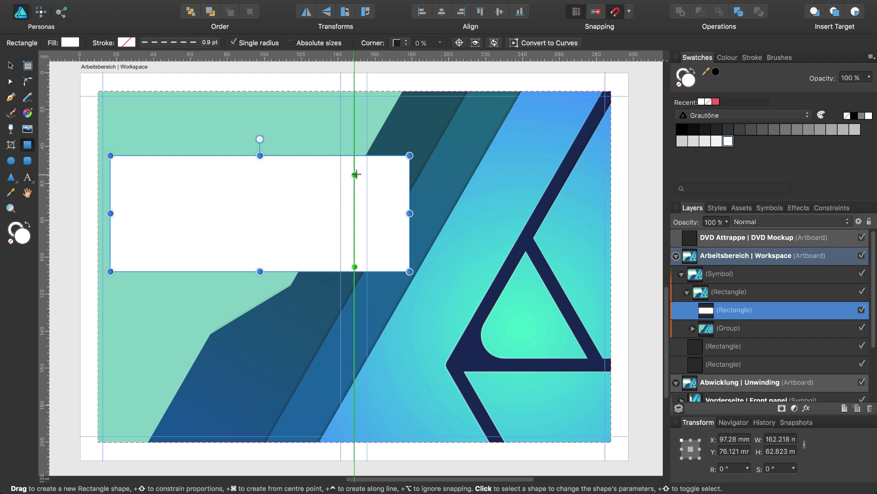
key("super+0")
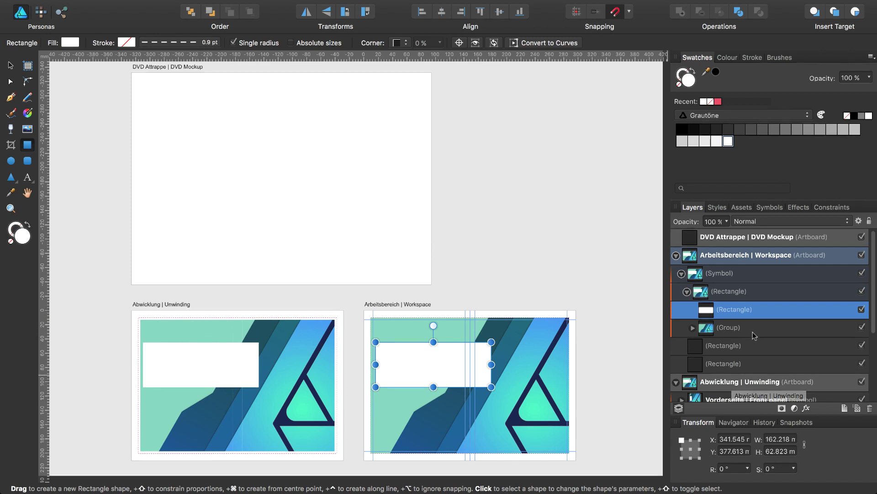
Inspect the Rückseite symbol's nested rectangle in Layers, then zoom to the DVD Attrappe artboard
scroll(753, 331, "down", 2)
scroll(753, 332, "down", 2)
scroll(753, 332, "down", 1)
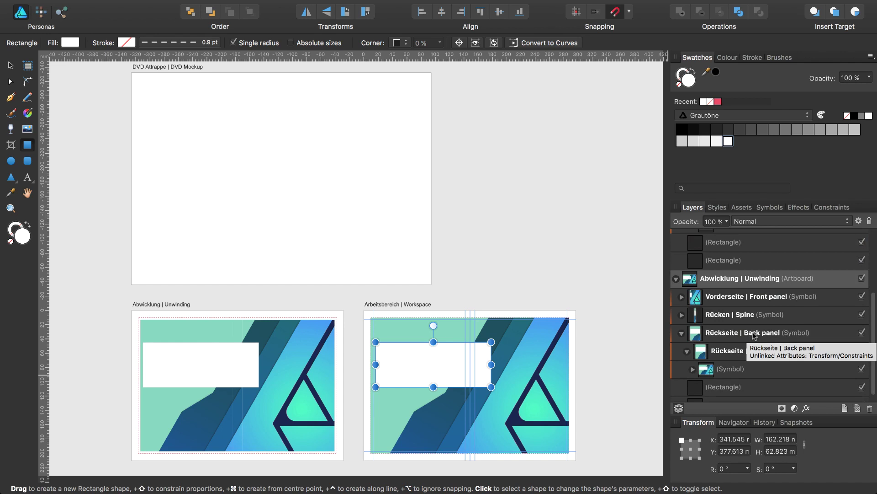
scroll(752, 332, "down", 1)
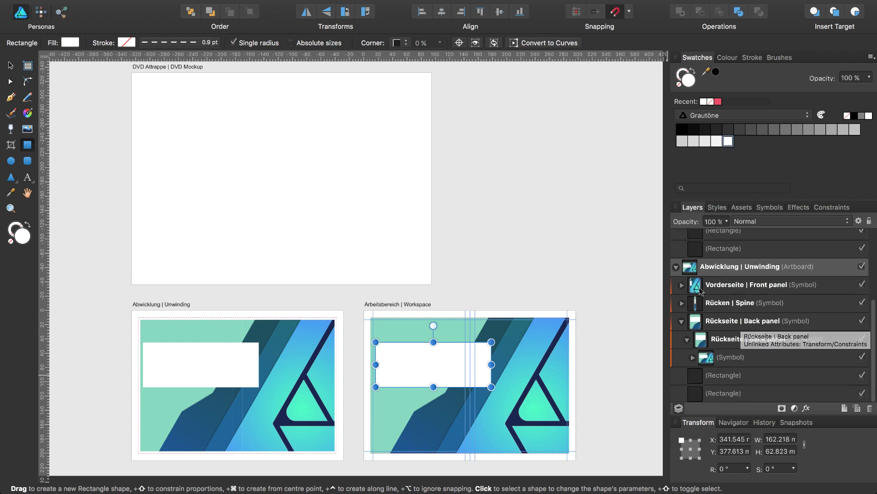
left_click(682, 321)
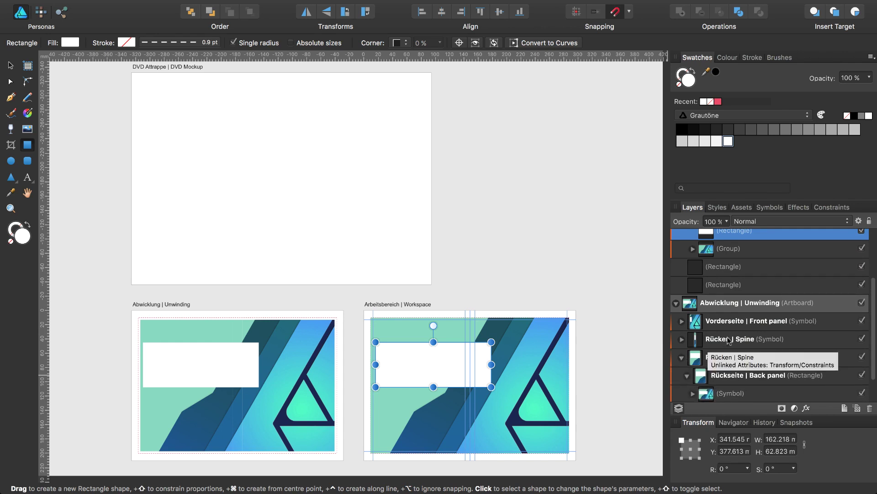
scroll(713, 343, "down", 3)
left_click(710, 361)
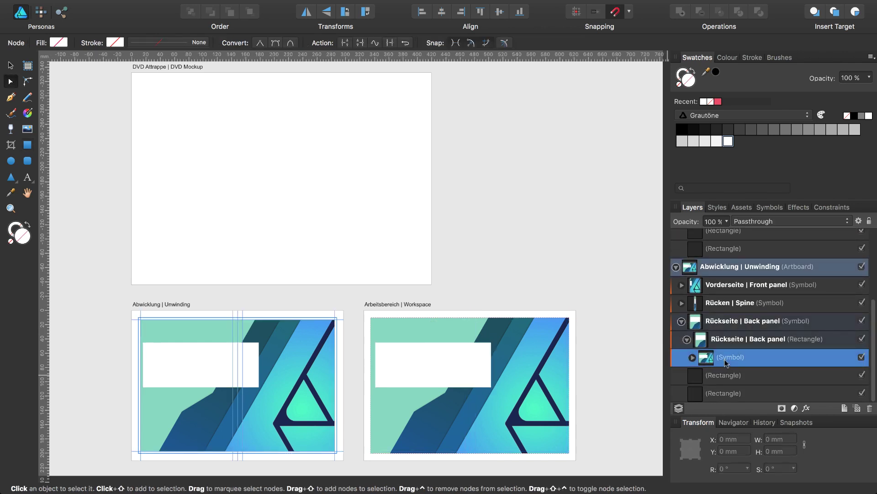
left_click(692, 357)
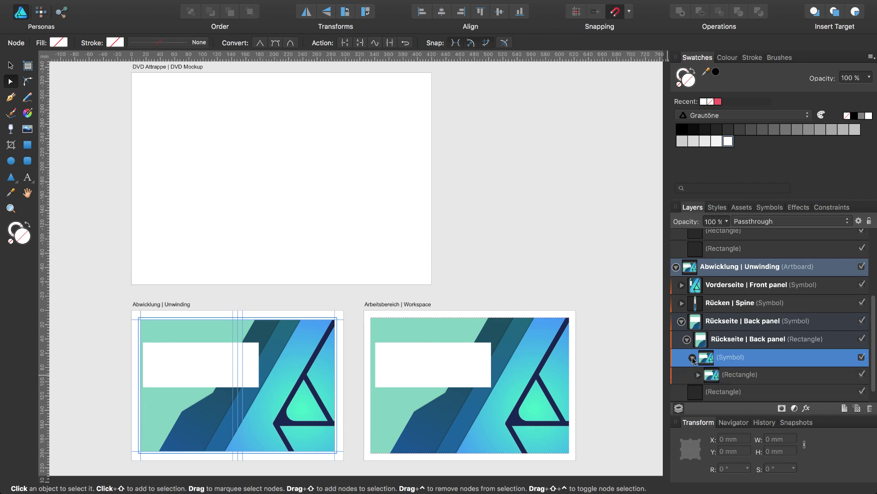
left_click(714, 379)
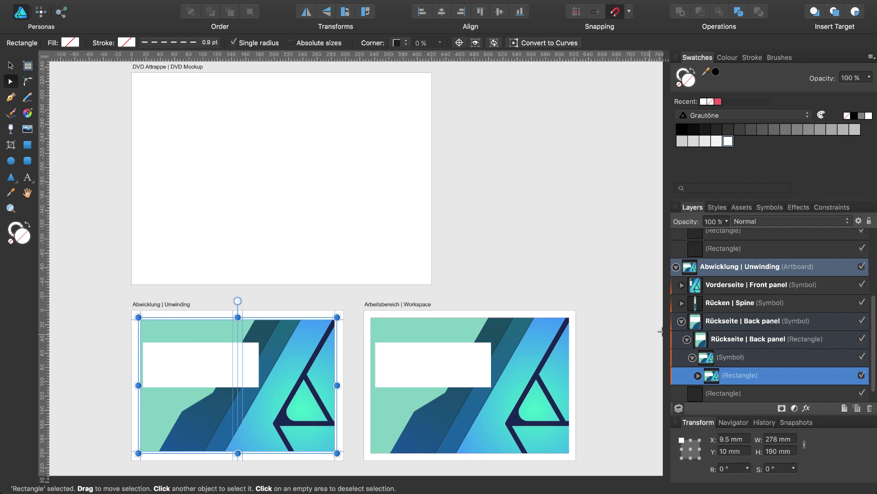
left_click(682, 322)
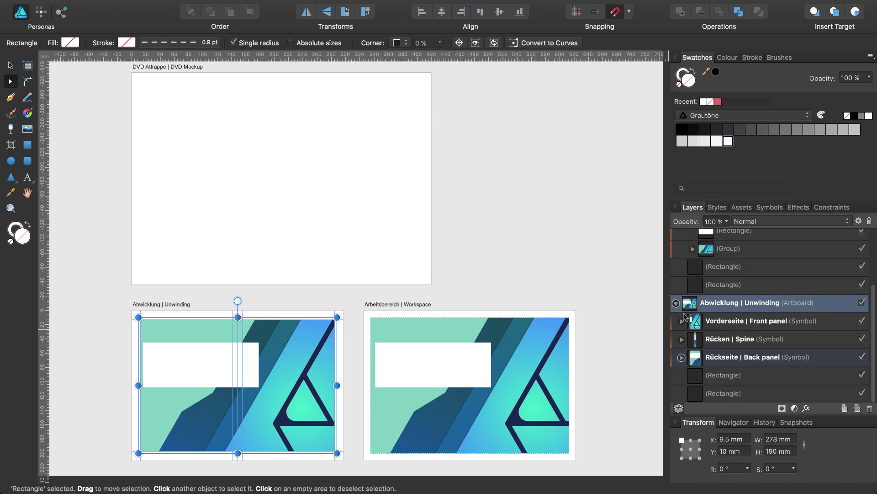
left_click(676, 304)
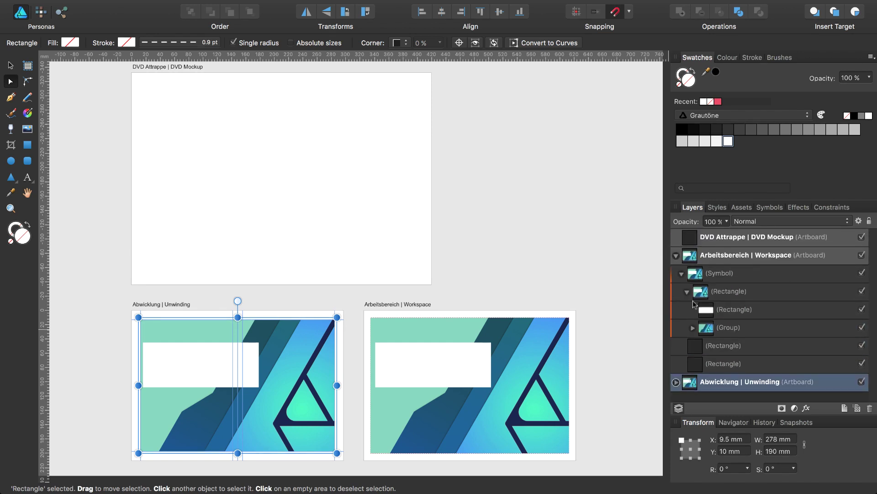
double_click(691, 238)
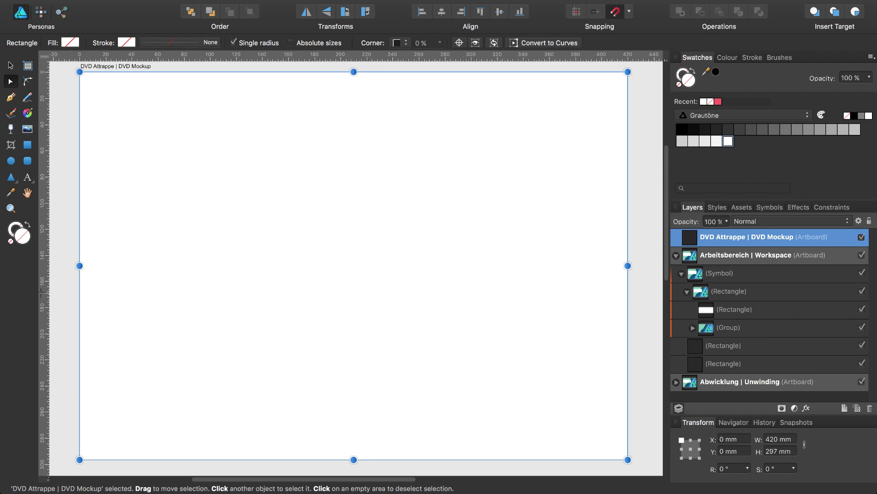
Add vertical and horizontal guides through the 420 × 297 mm DVD Mockup artboard's centre
key("v")
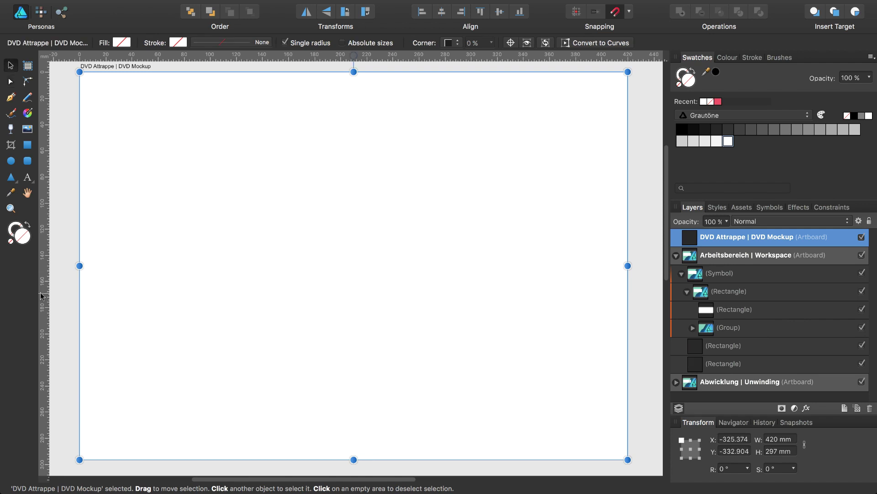
left_click_drag(42, 293, 352, 311)
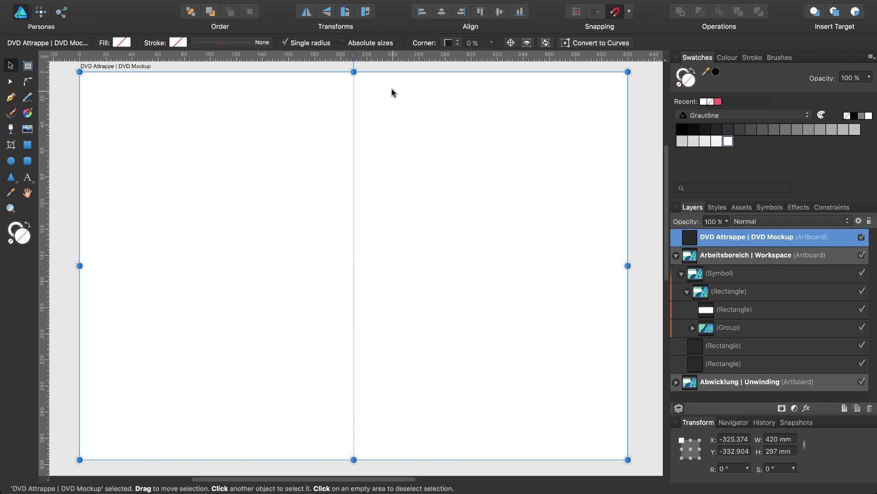
left_click_drag(379, 57, 405, 265)
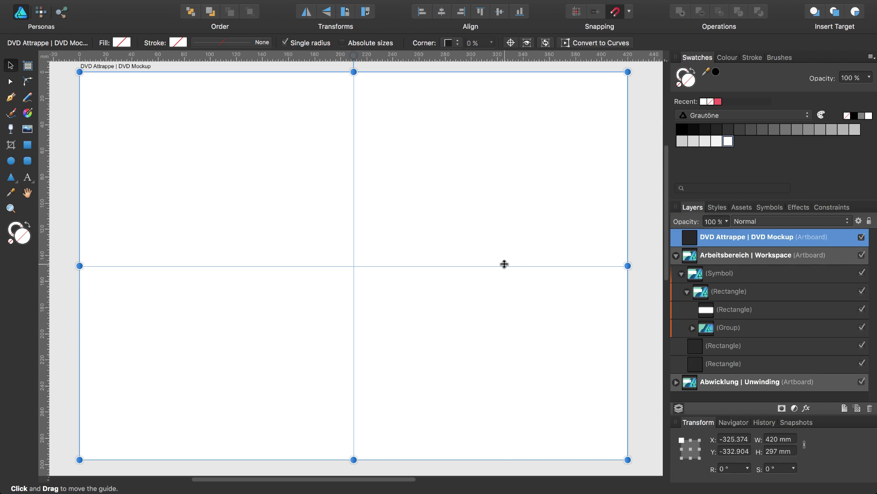
Collapse the Workspace artboard's layers and expand the Abwicklung | Unwinding layers
scroll(504, 264, "down", 2)
scroll(505, 265, "down", 3)
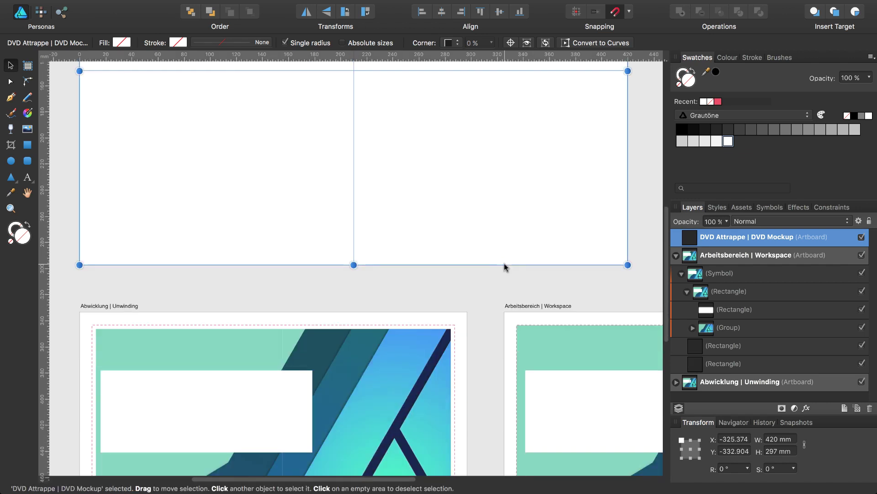
left_click(676, 257)
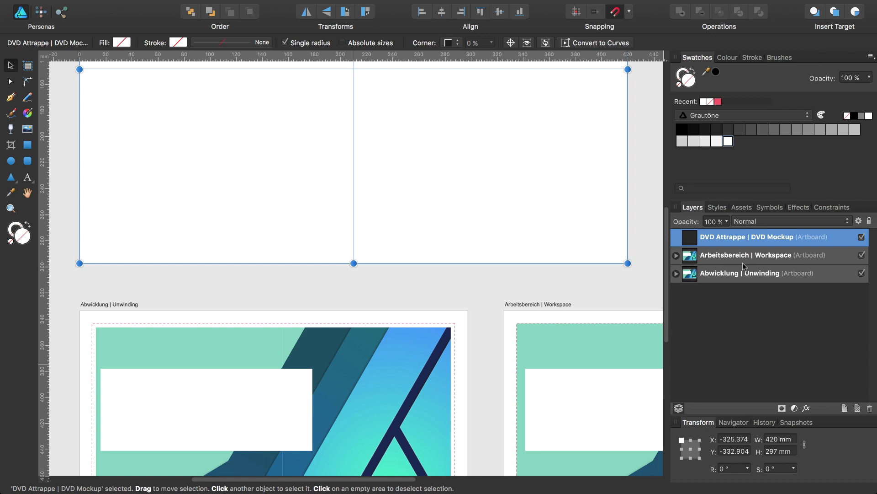
left_click(677, 274)
Place a copy of the front panel symbol on the DVD Attrappe artboard
left_click(699, 293)
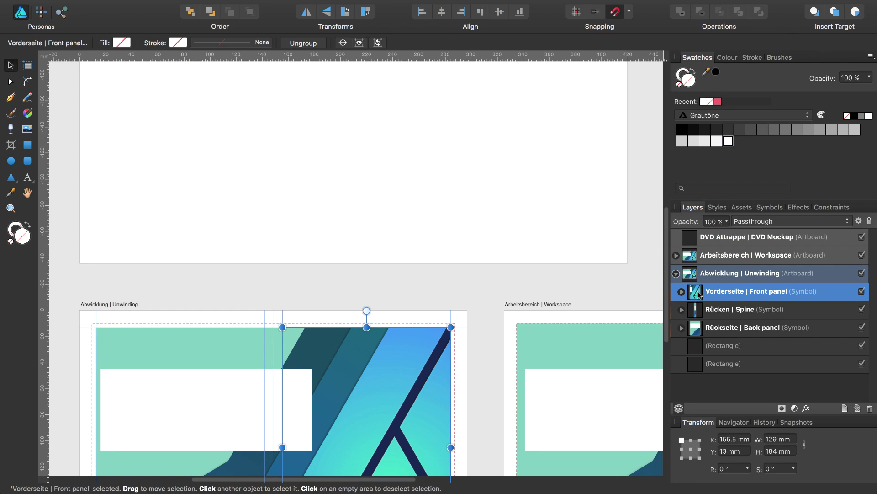
key("super+j")
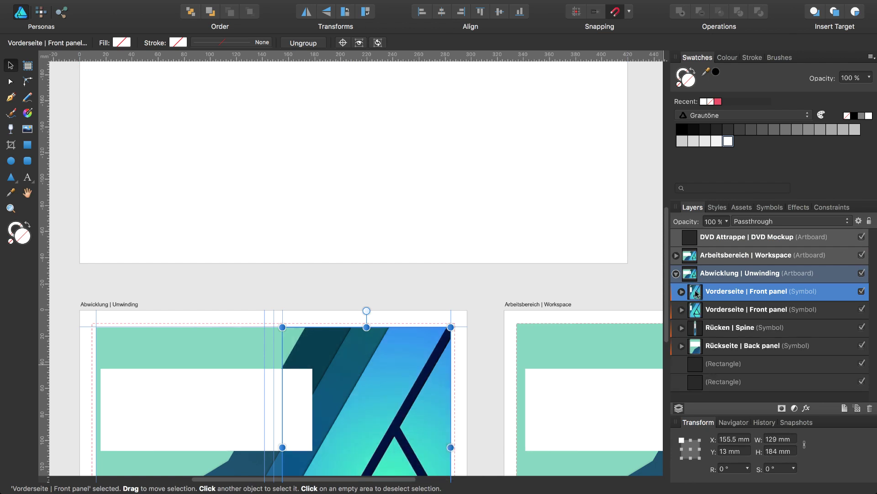
left_click_drag(695, 293, 709, 250)
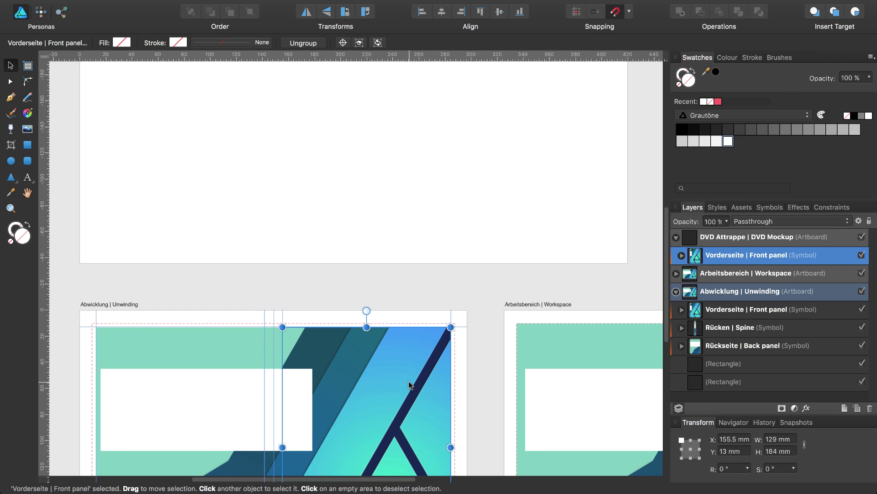
scroll(409, 384, "up", 4)
left_click_drag(404, 459, 303, 102)
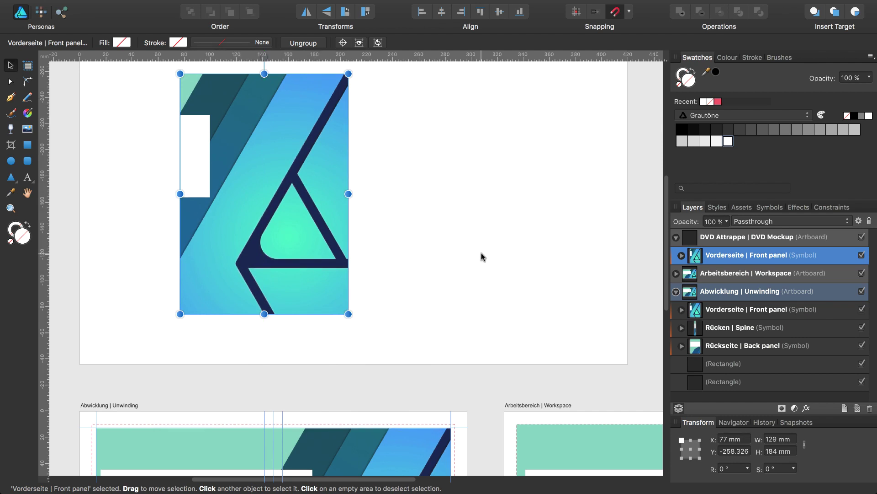
Place a copy of the 14 × 184 mm spine symbol on the DVD Attrappe artboard
scroll(481, 258, "down", 3)
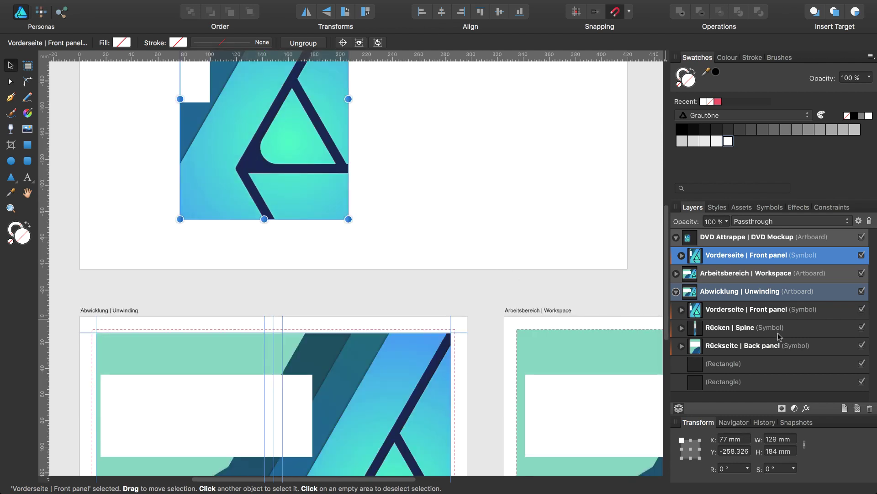
left_click(699, 330)
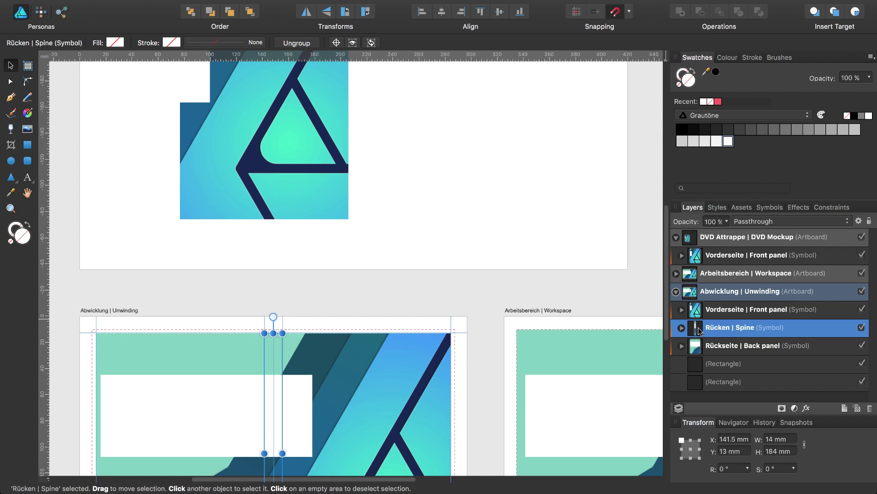
key("super+j")
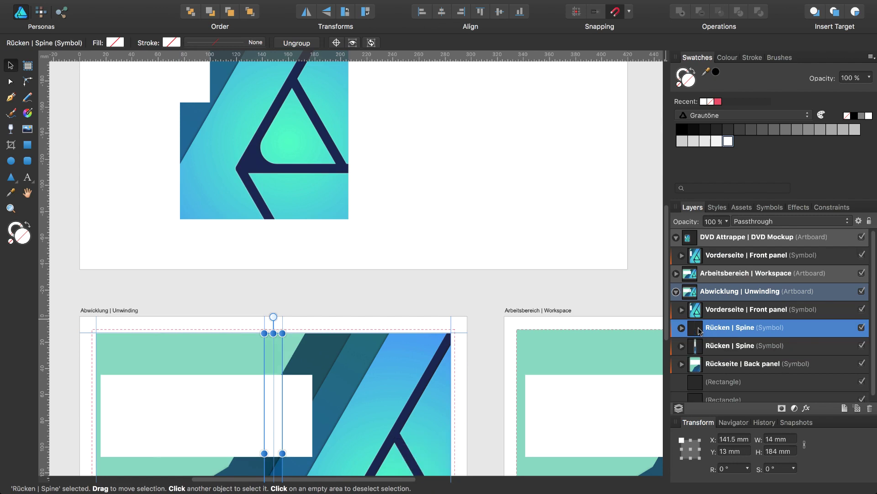
left_click_drag(695, 329, 730, 284)
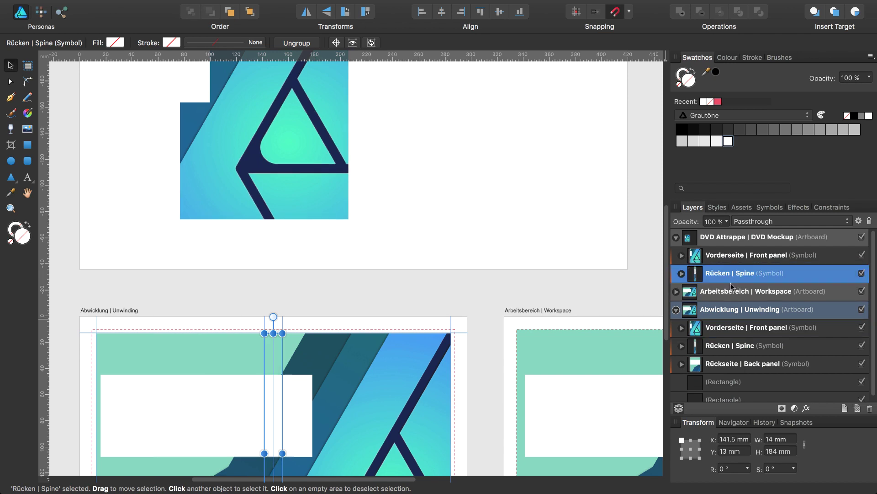
left_click_drag(280, 415, 153, 98)
scroll(173, 170, "up", 1)
scroll(173, 170, "up", 2)
scroll(174, 170, "up", 2)
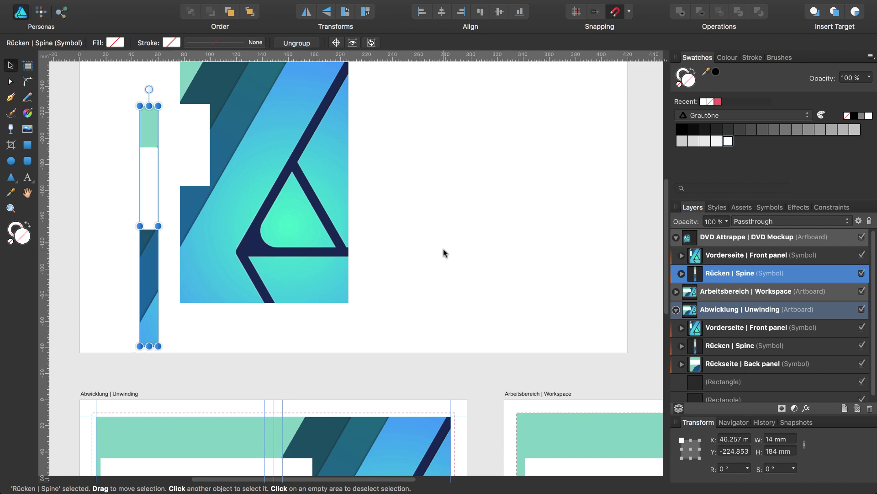
scroll(443, 248, "down", 2)
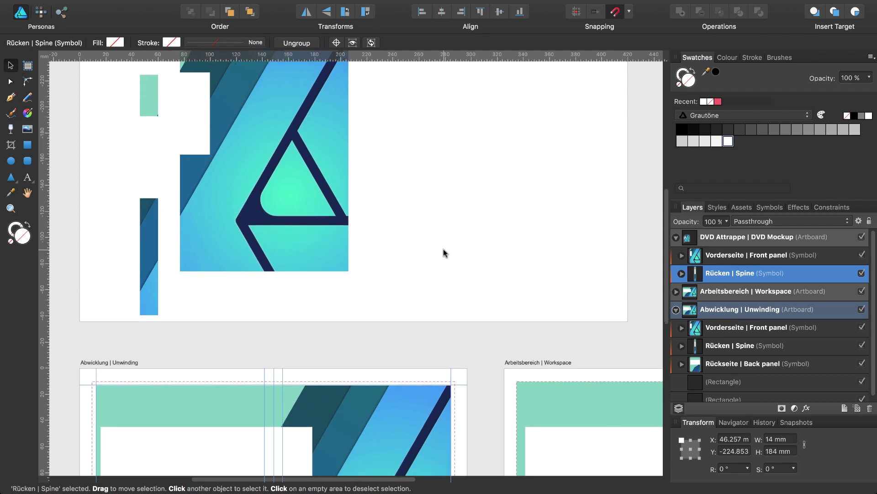
Add a back panel copy on the mockup's right half and a second spine copy
left_click(701, 349)
left_click(697, 366)
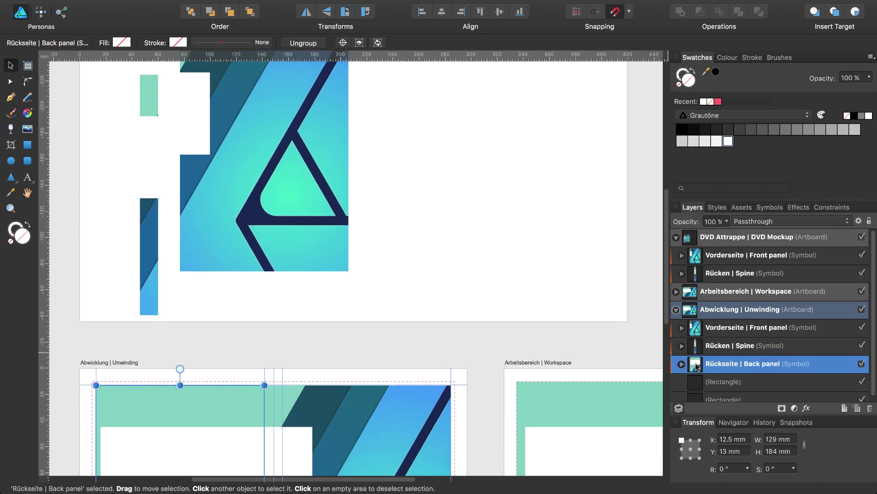
key("super+j")
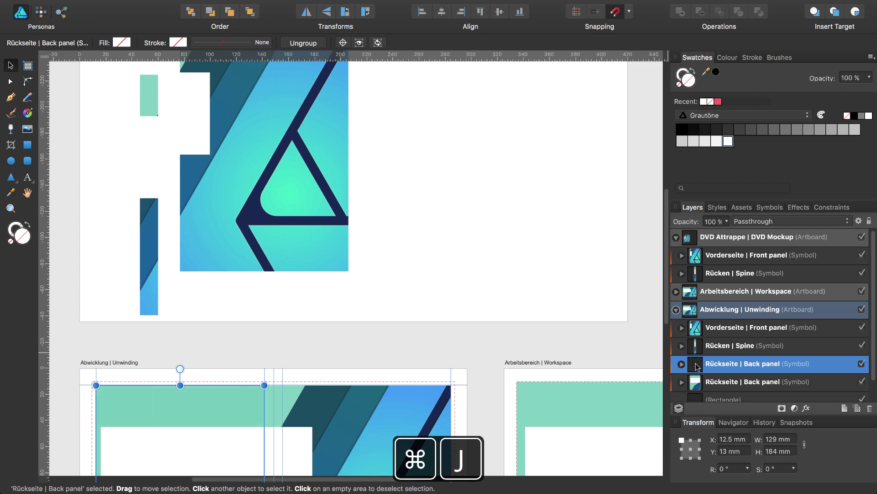
left_click_drag(696, 366, 698, 286)
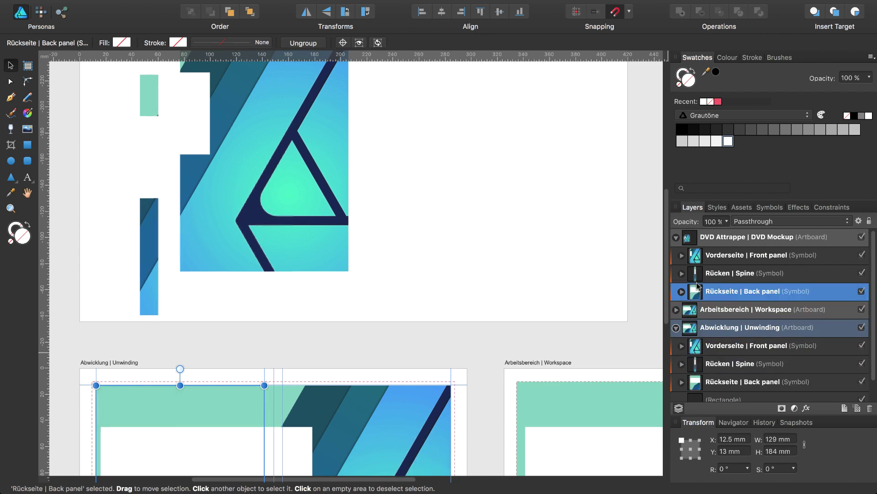
left_click_drag(215, 410, 512, 85)
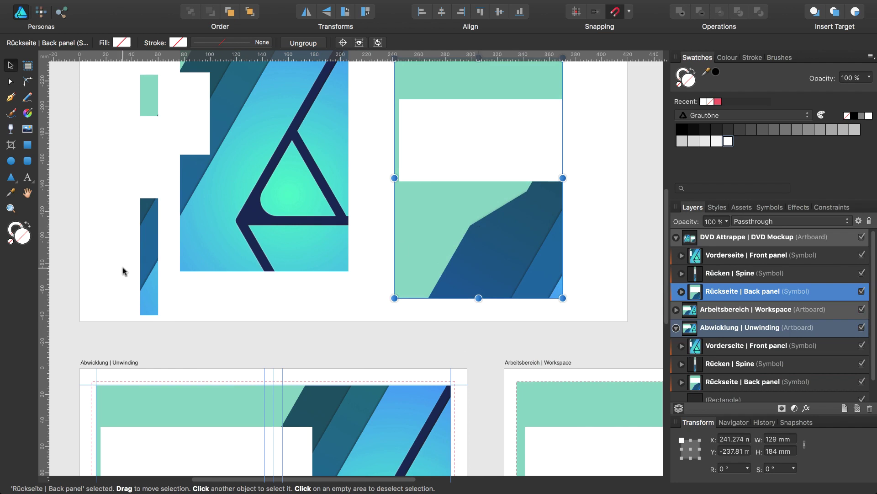
left_click(698, 275)
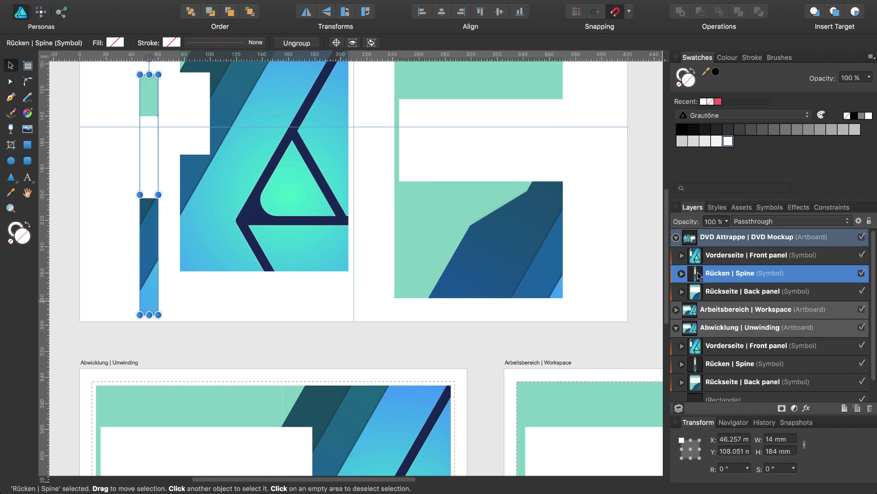
key("super+j")
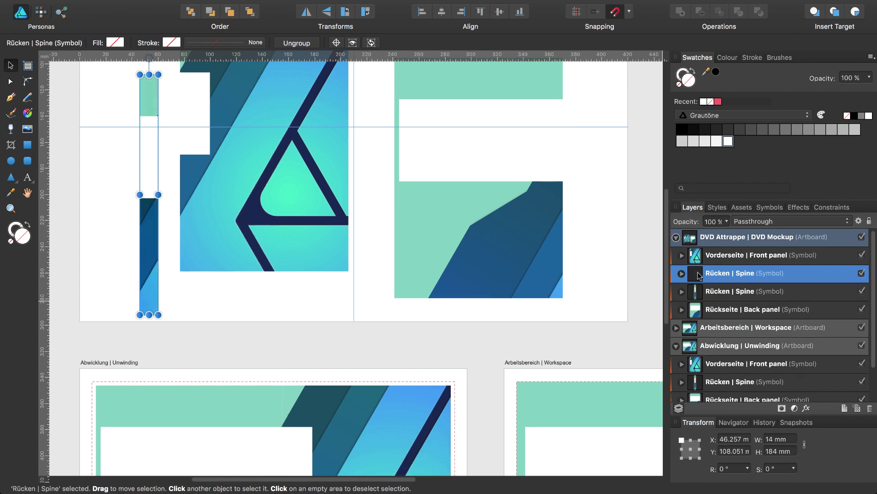
left_click_drag(697, 274, 721, 295)
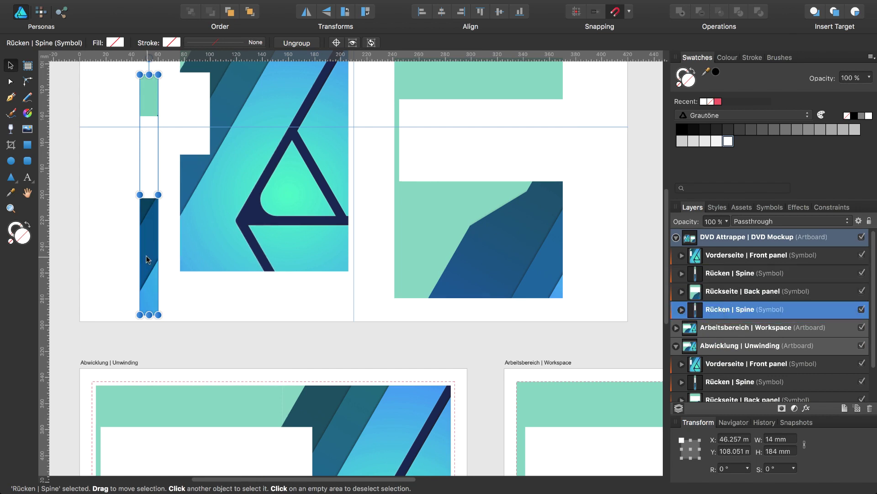
Centre the front panel vertically on the DVD Mockup artboard
scroll(244, 275, "up", 5)
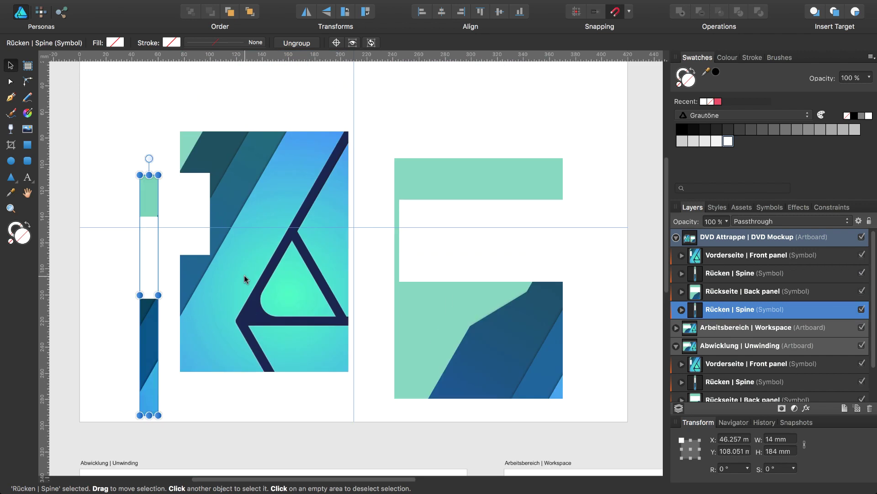
left_click(693, 240)
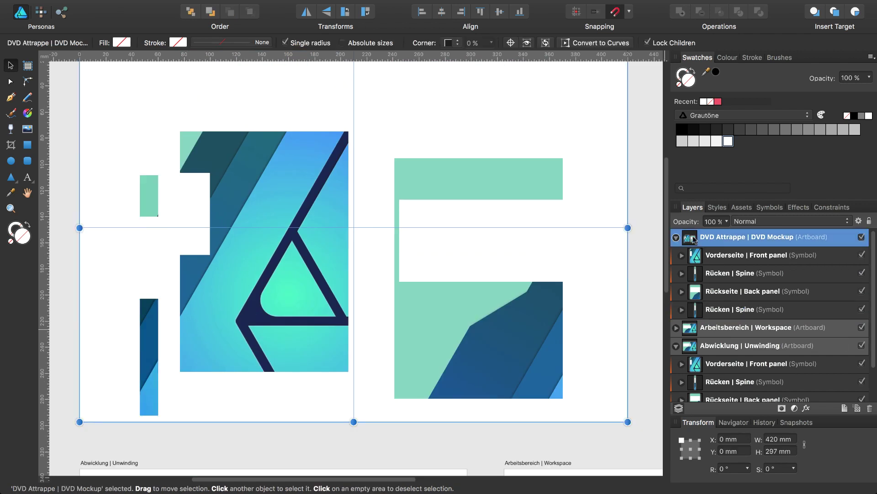
scroll(543, 245, "up", 2)
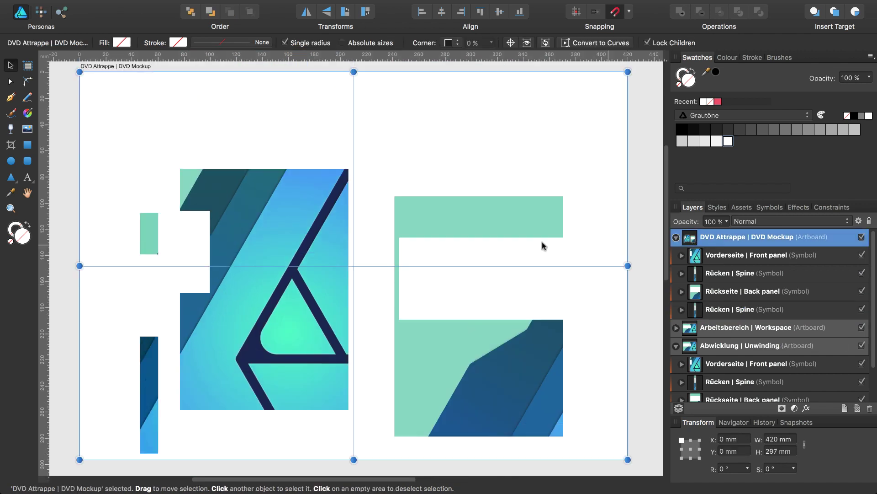
left_click(291, 223)
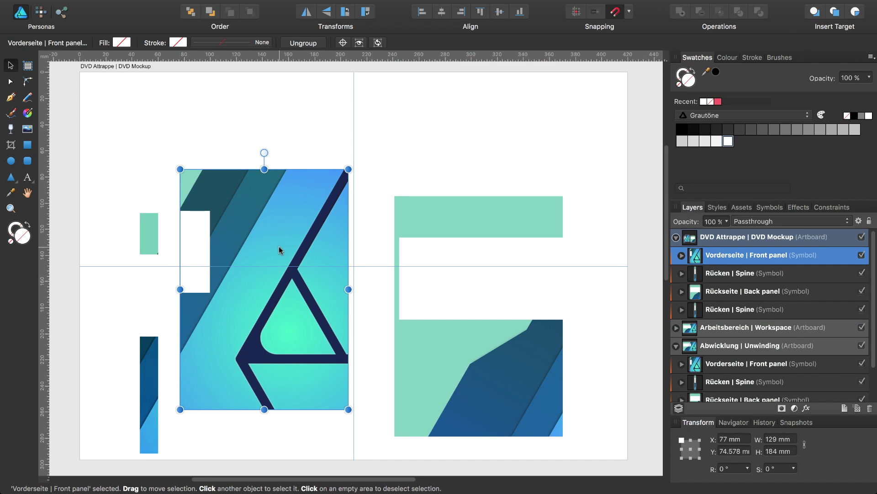
left_click_drag(280, 248, 280, 225)
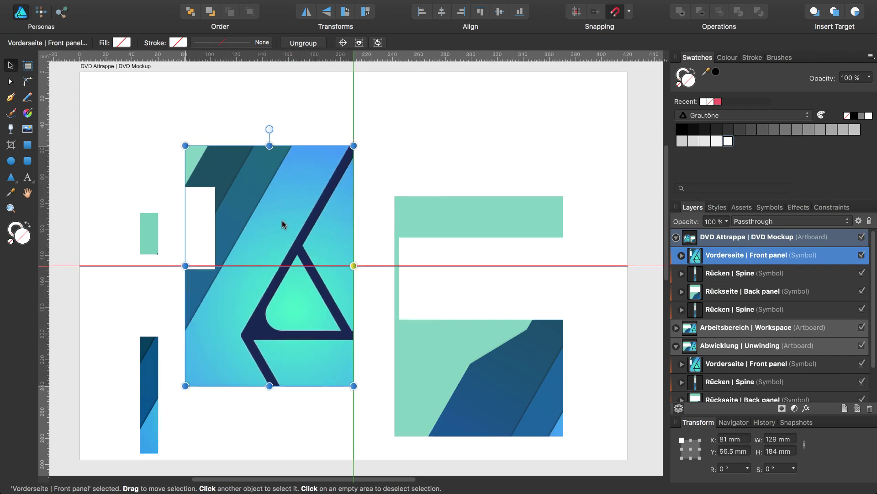
Snap the spine left of the front panel, the back panel to its right, then the second spine
left_click_drag(282, 224, 284, 222)
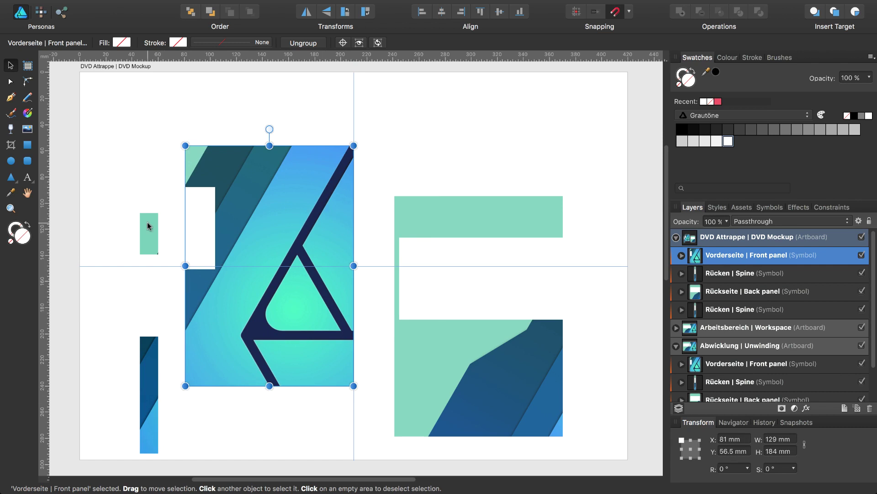
left_click_drag(148, 225, 176, 174)
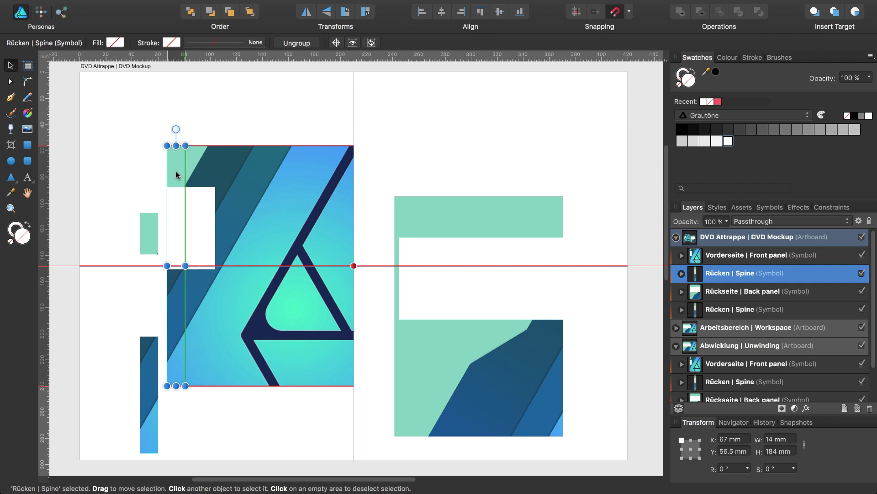
left_click_drag(175, 171, 176, 171)
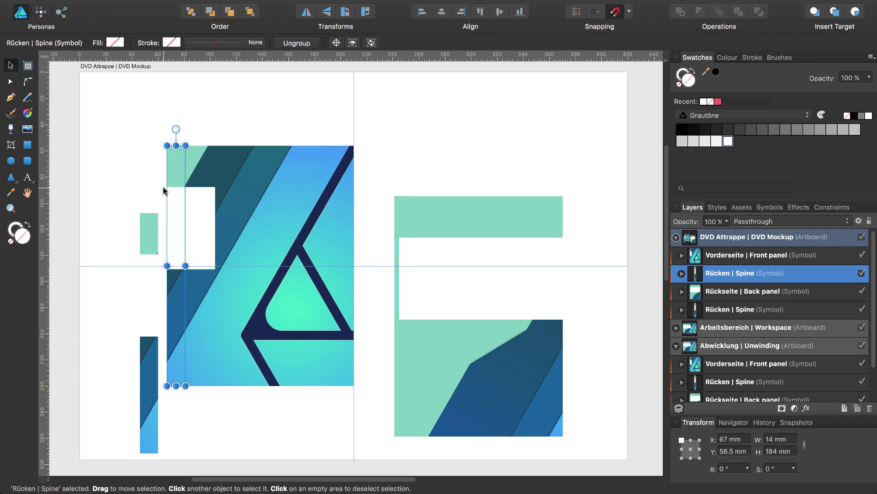
left_click(453, 226)
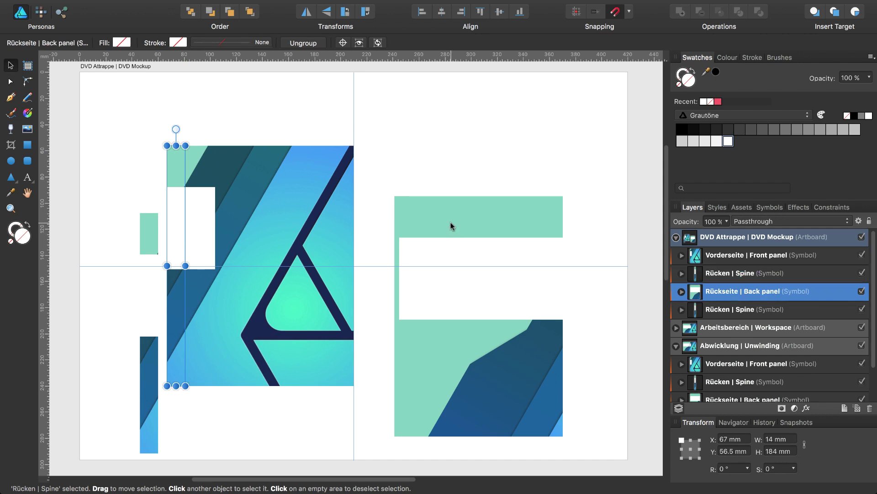
left_click_drag(500, 226, 460, 175)
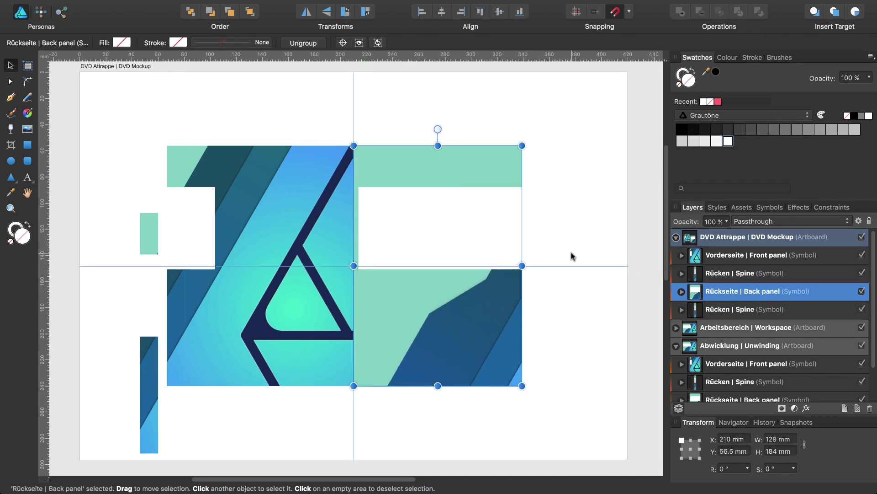
left_click(151, 382)
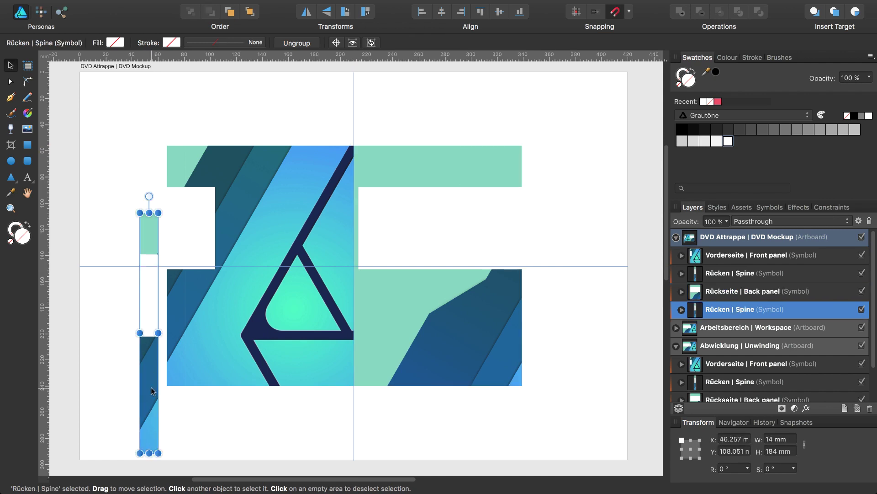
mouse_move(150, 393)
left_mouse_down()
mouse_move(537, 332)
mouse_move(535, 319)
left_mouse_up()
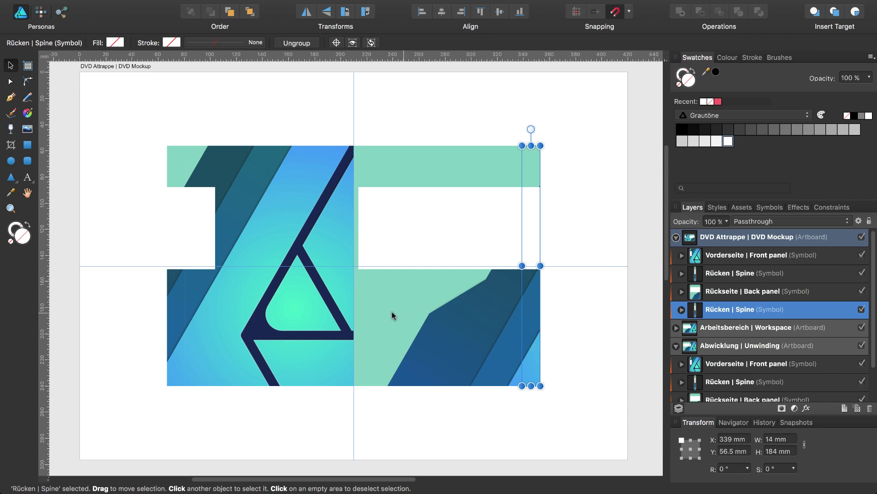
left_click(314, 324)
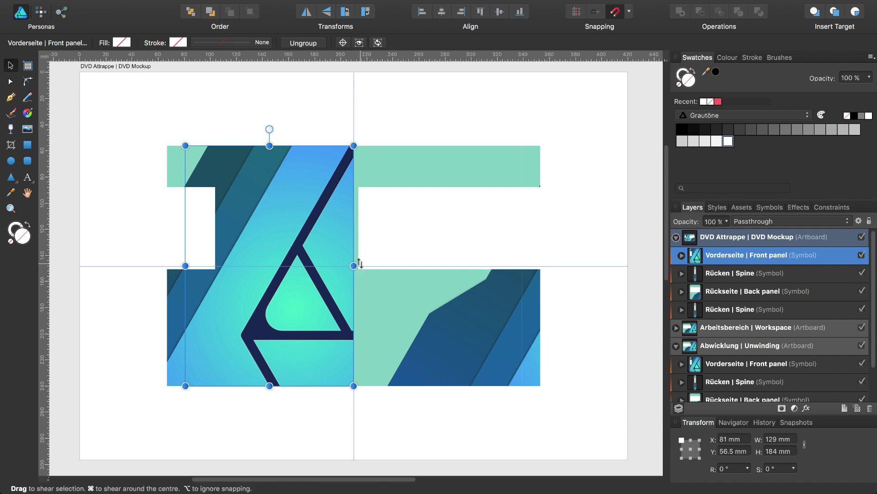
Finish the front panel's shear, then shear the back panel upward by 15°
left_click_drag(360, 263, 366, 217)
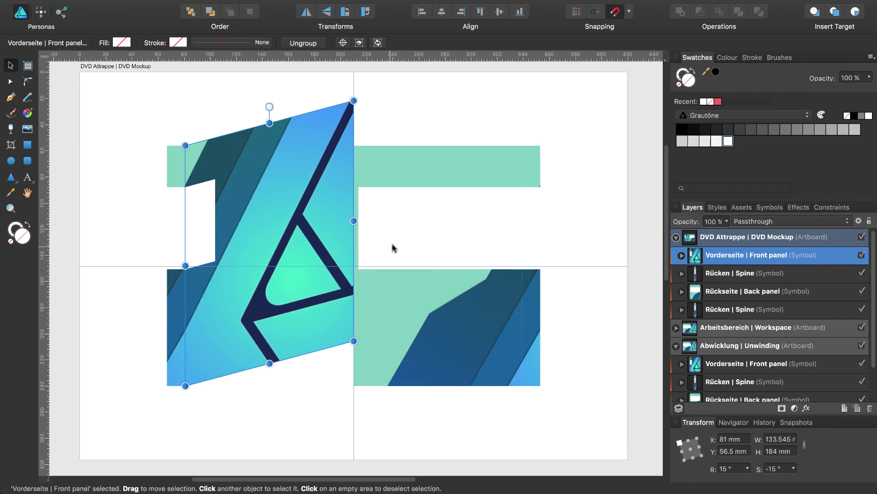
left_click(397, 315)
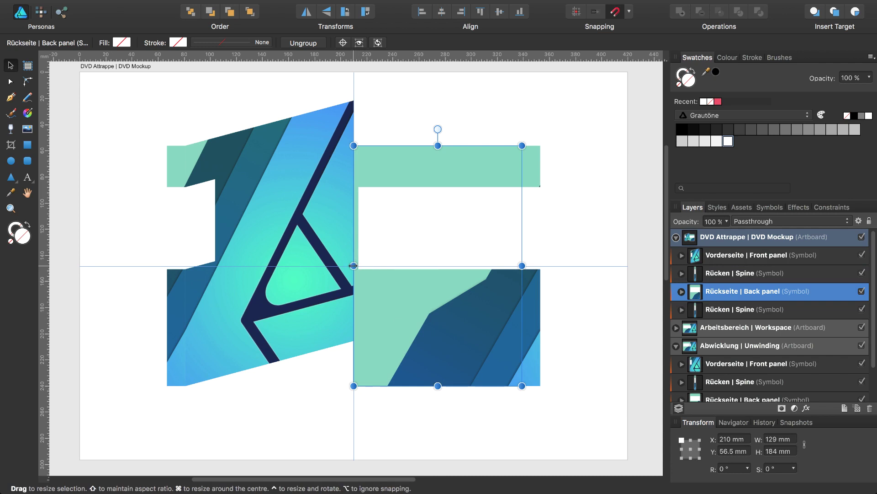
left_click_drag(347, 265, 341, 222)
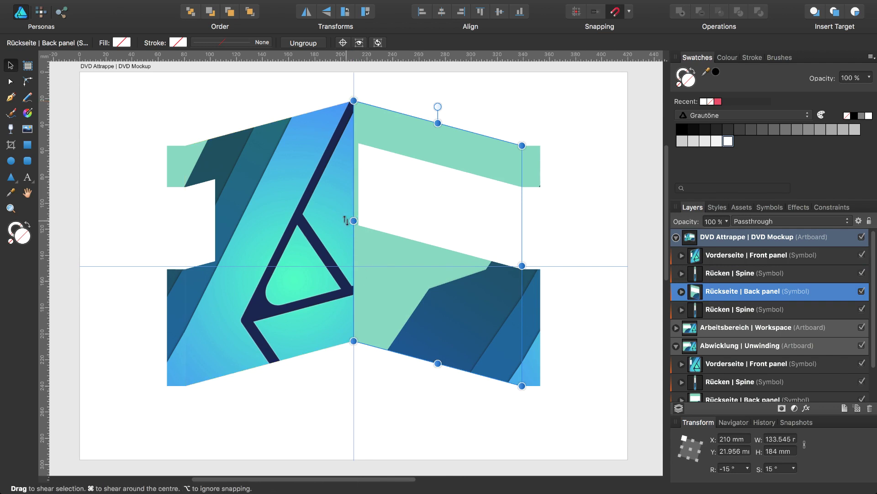
left_click_drag(346, 221, 347, 221)
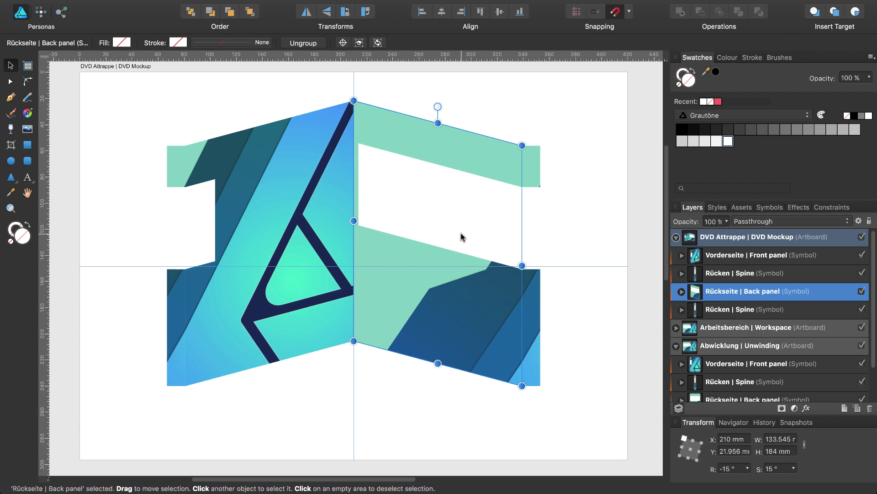
left_click(178, 176)
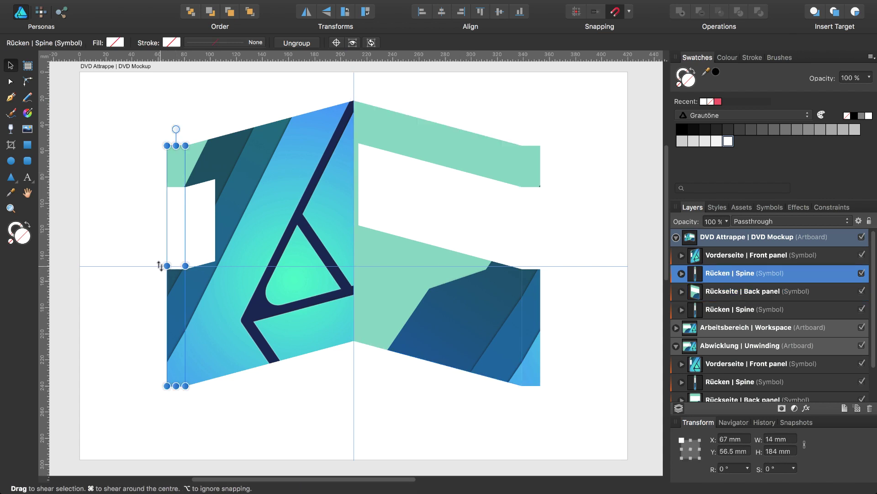
Slant the left spine upward and fine-tune its shear to about 30°
mouse_move(159, 266)
left_mouse_down()
mouse_move(149, 247)
mouse_move(119, 247)
mouse_move(119, 256)
left_mouse_up()
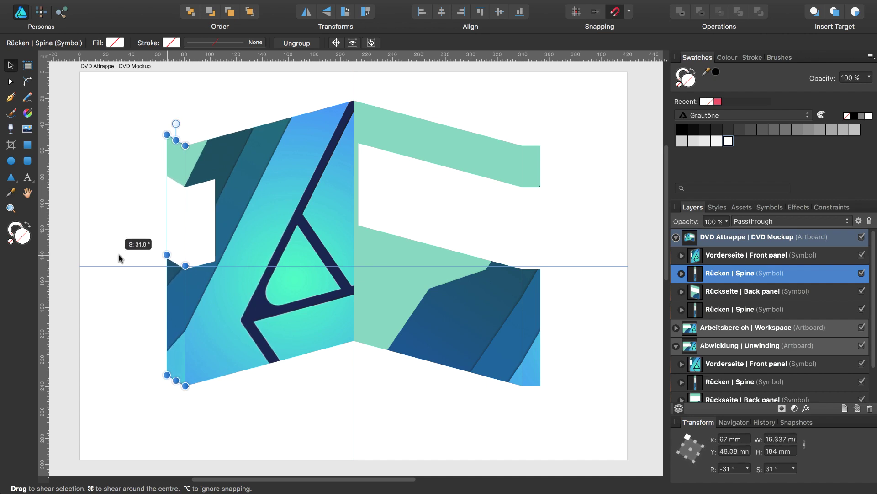
left_click_drag(119, 255, 120, 253)
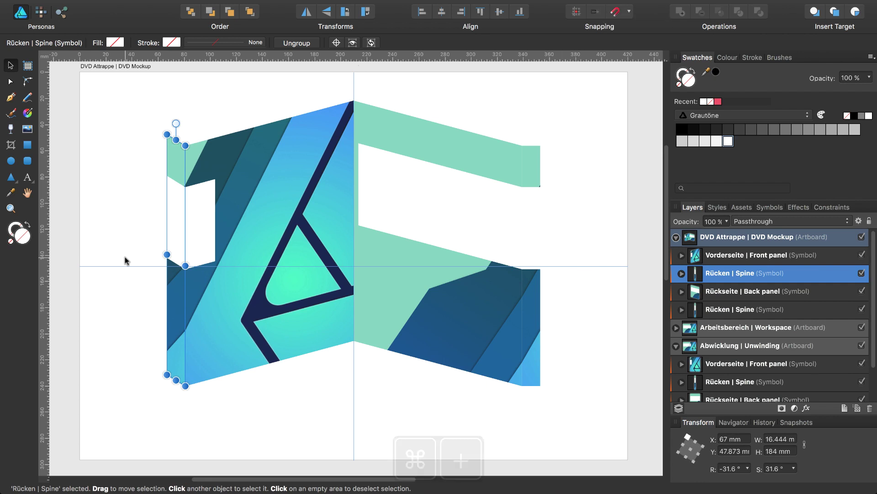
key("super+plus")
key("super+plus")
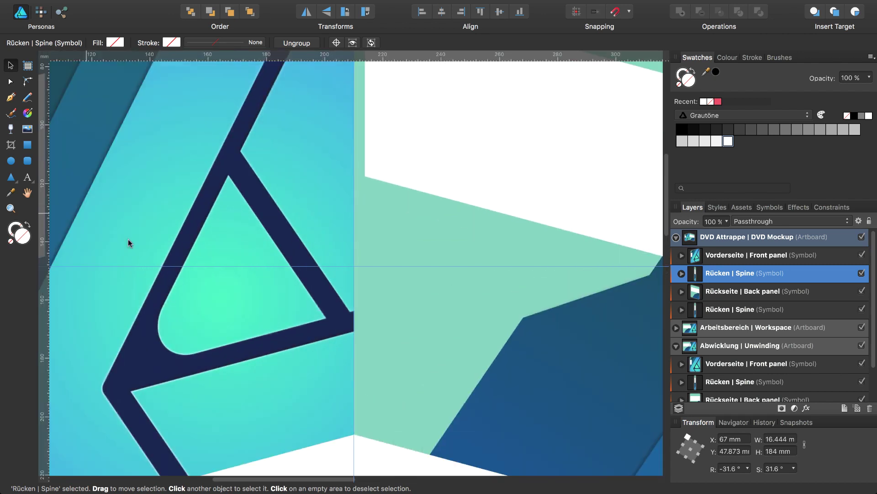
scroll(171, 243, "left", 2)
scroll(172, 242, "left", 8)
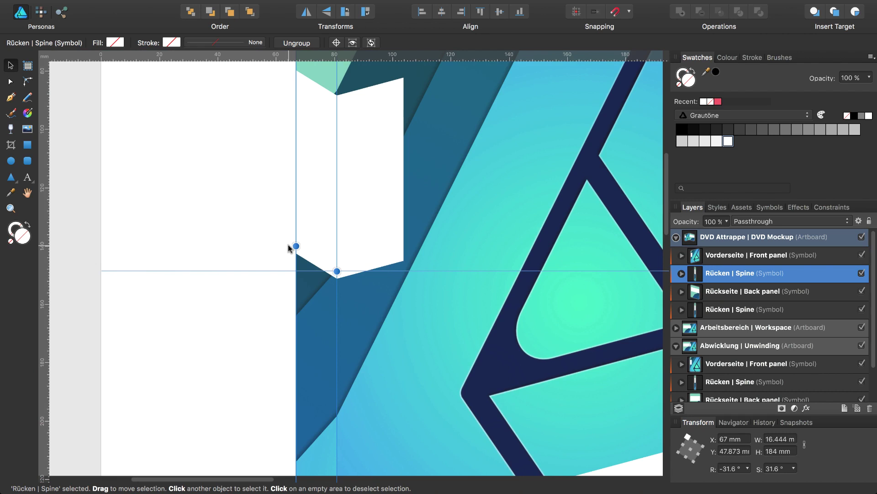
left_click_drag(288, 245, 170, 246)
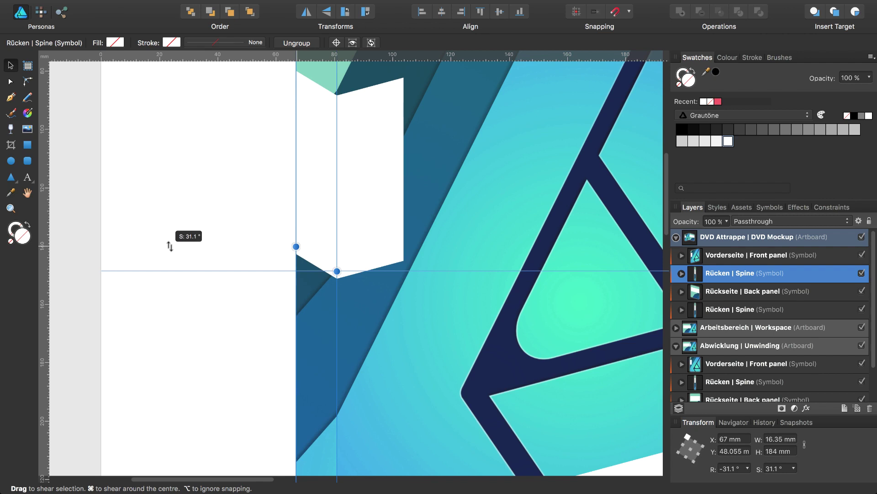
left_click_drag(170, 246, 170, 247)
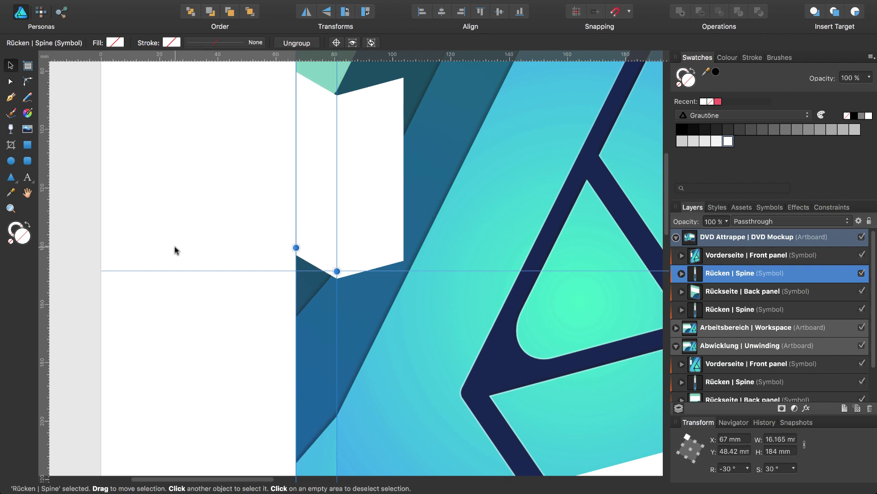
Shear the right spine beside the back panel, refining it to exactly -30°
scroll(175, 245, "right", 10)
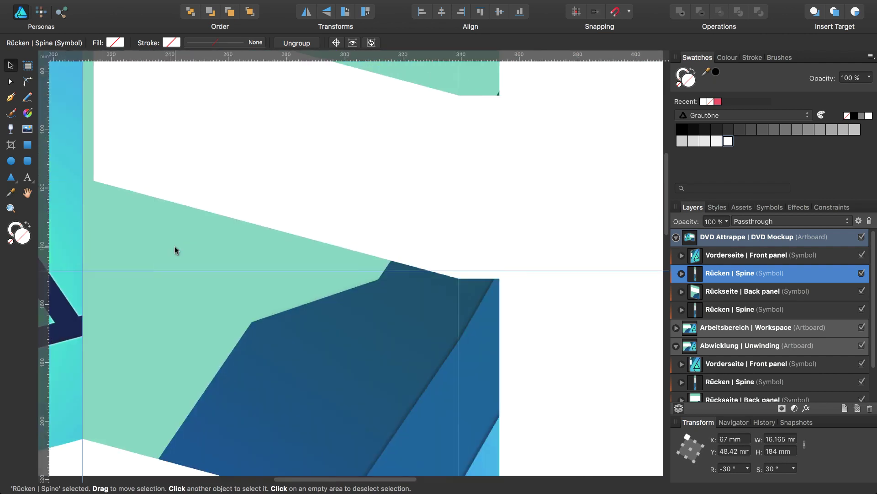
left_click(471, 297)
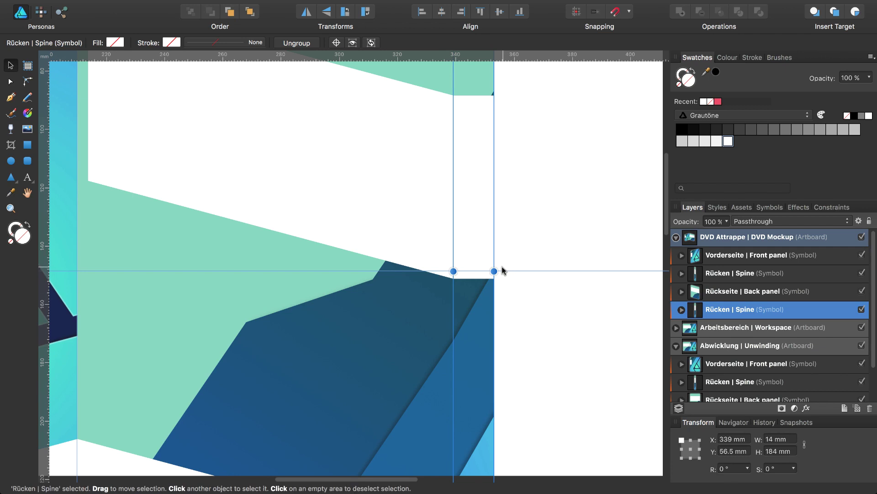
left_click_drag(500, 270, 528, 247)
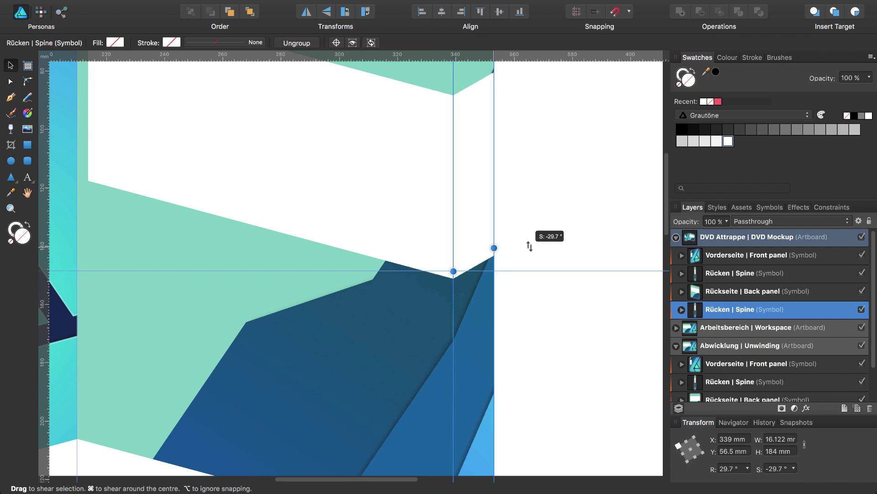
left_click_drag(528, 247, 530, 246)
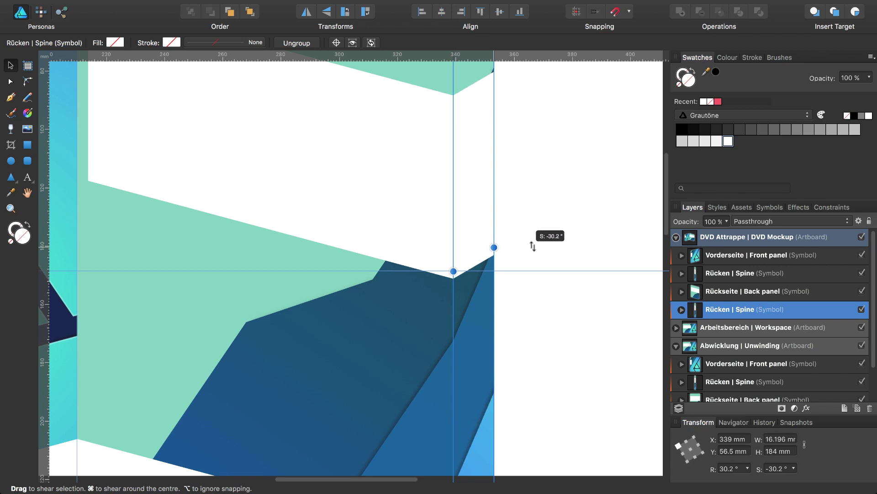
left_click_drag(530, 246, 598, 236)
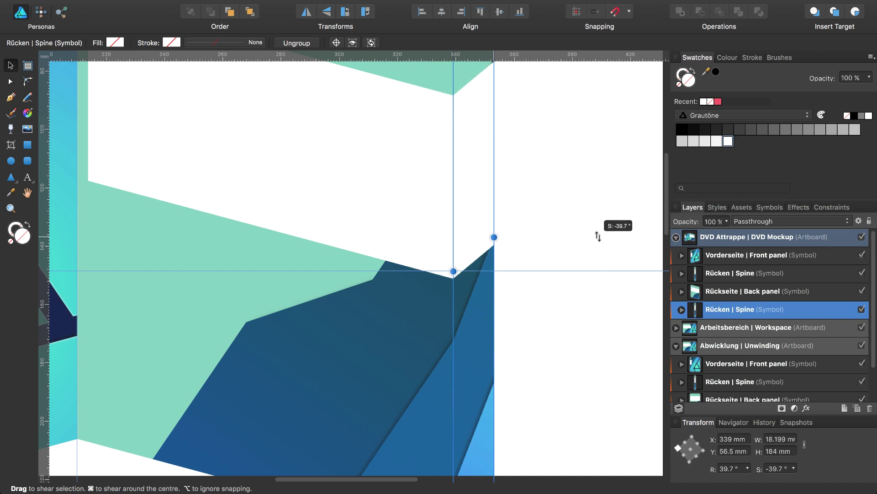
left_click_drag(598, 236, 600, 245)
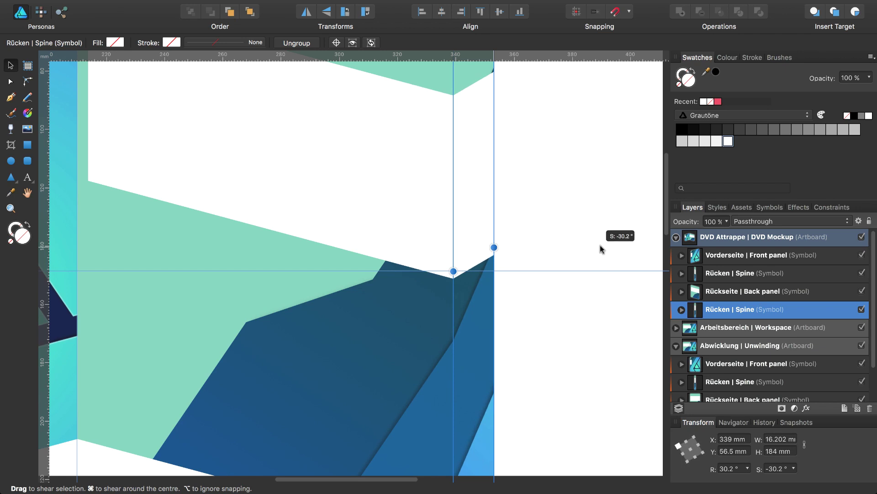
left_click_drag(600, 246, 601, 248)
key("super+plus")
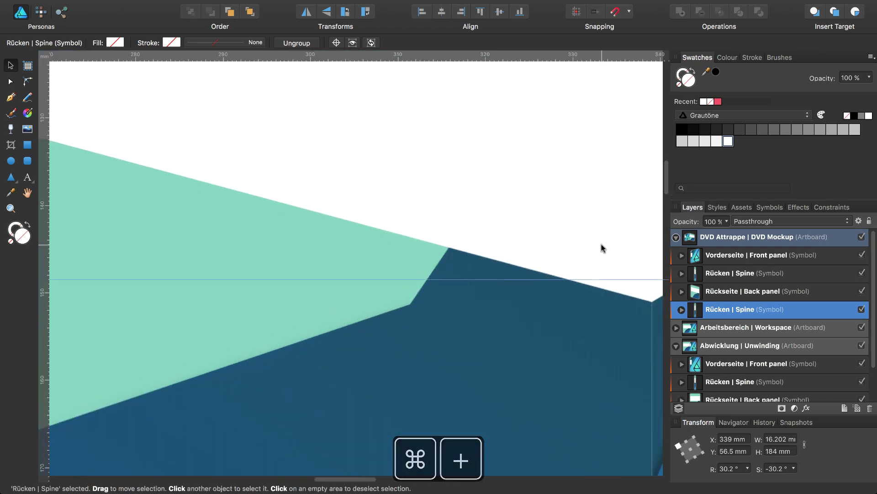
scroll(527, 268, "right", 10)
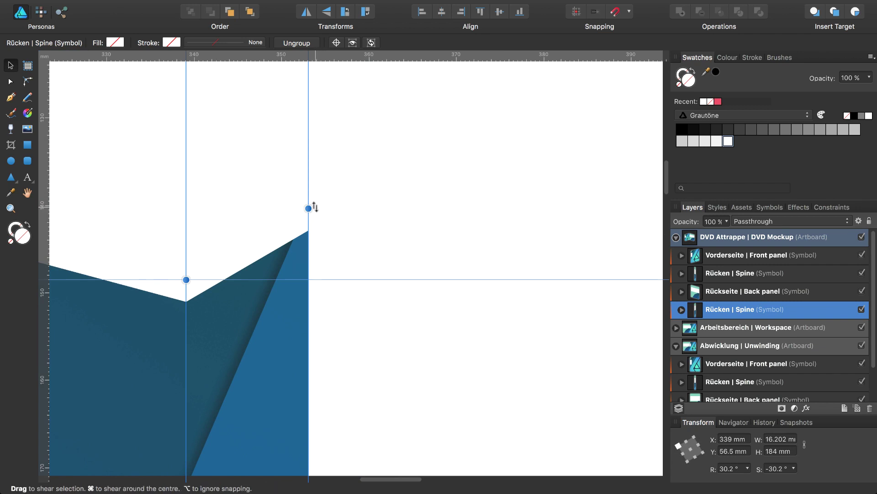
left_click_drag(314, 208, 421, 207)
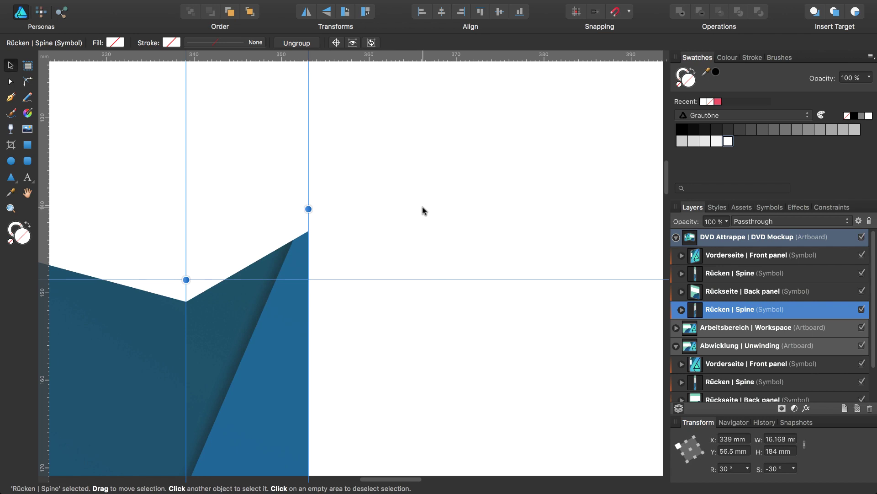
Fit the DVD Mockup artboard in view and group the front panel with the left spine
left_click(690, 238)
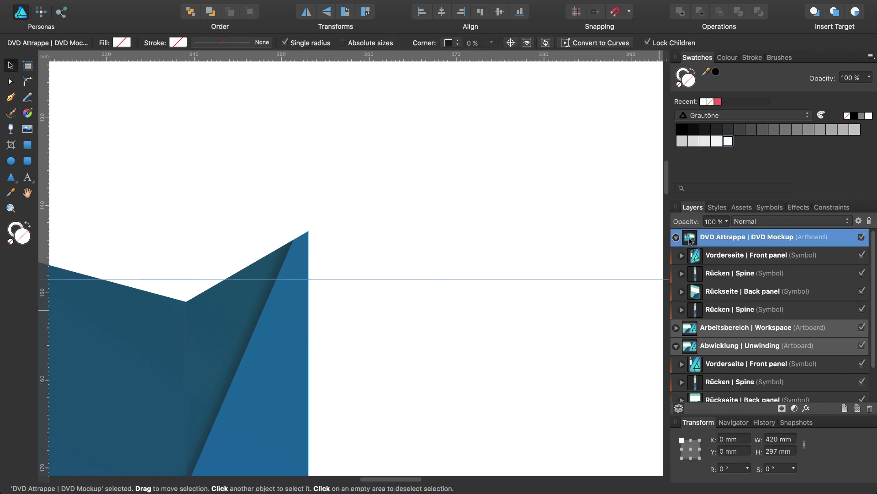
key("ctrl+alt+0")
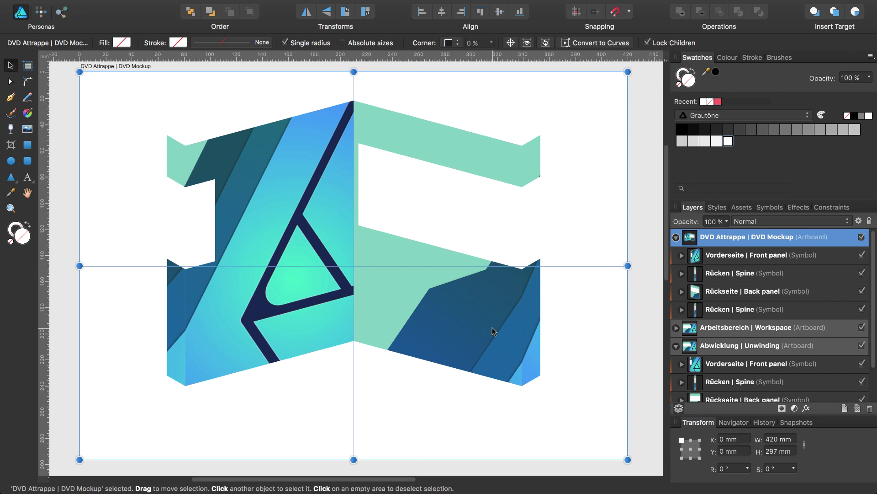
left_click(289, 324)
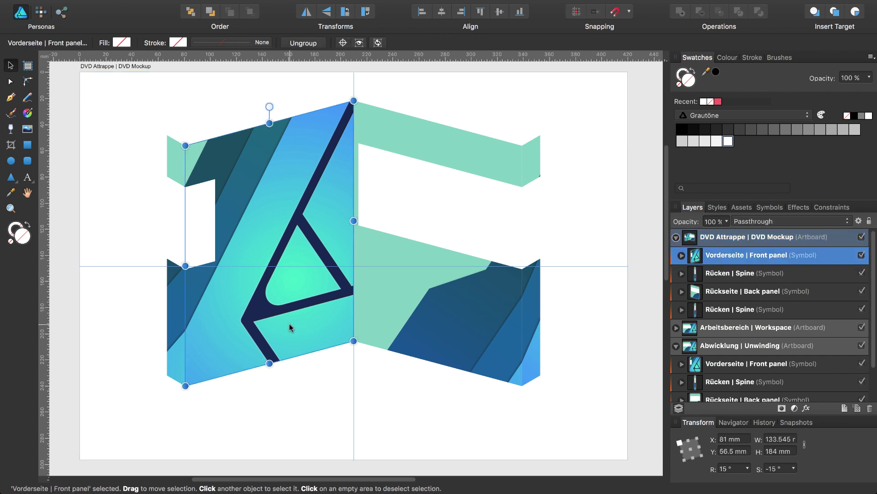
left_click(169, 350, "shift")
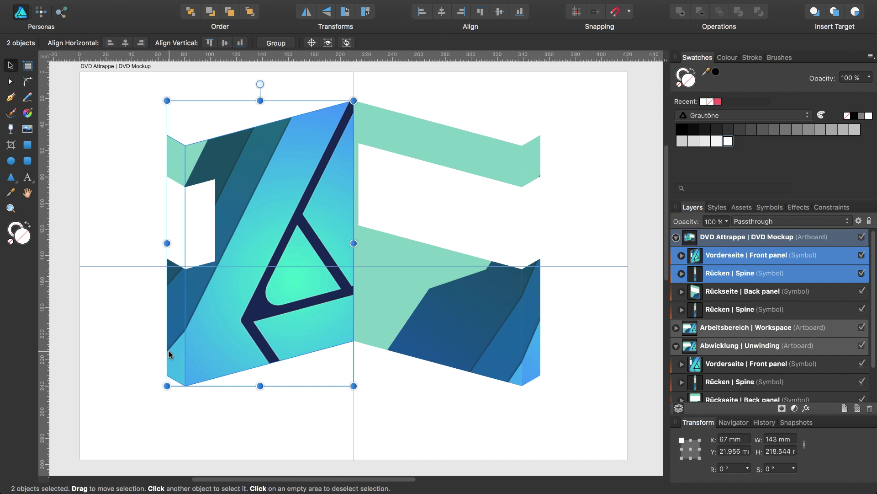
key("super+g")
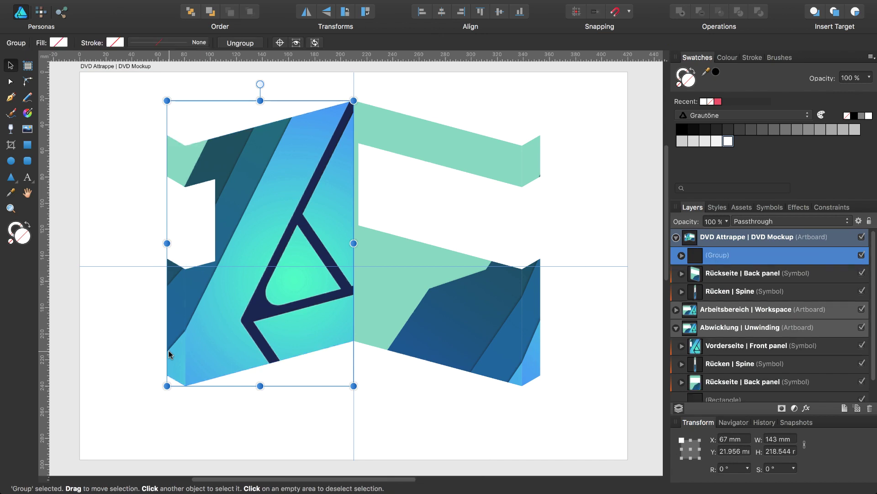
Group the back panel with the right spine
left_click(457, 339)
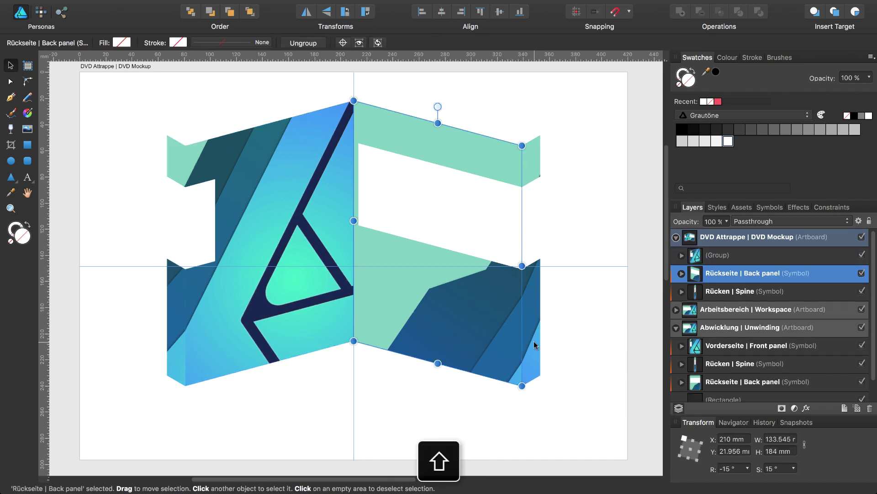
left_click(534, 343, "shift")
key("super+g")
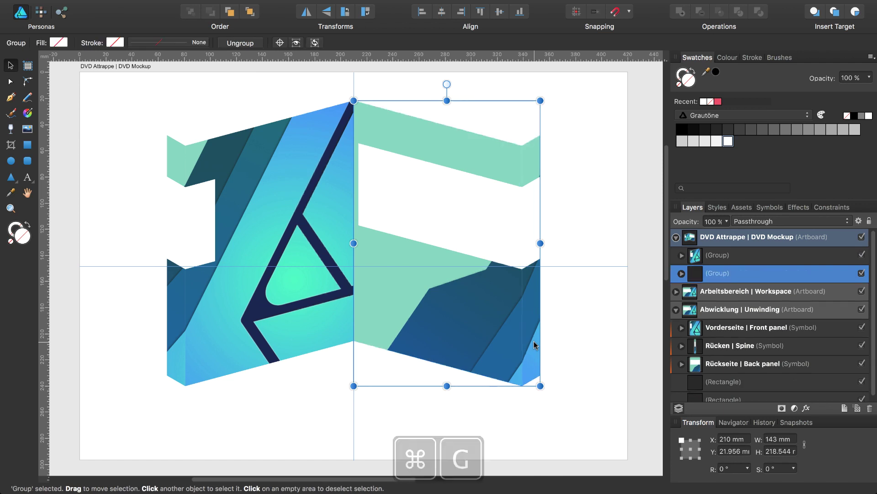
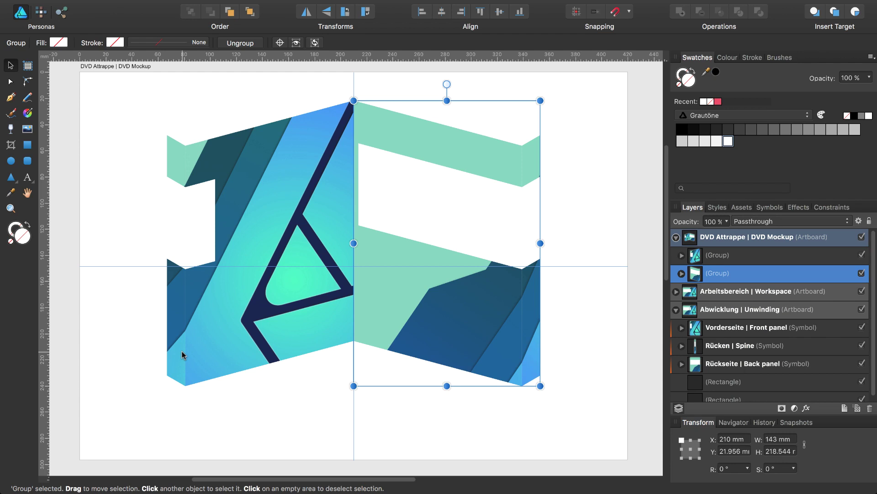
Move the left cover group to X 60 mm
left_click(206, 326)
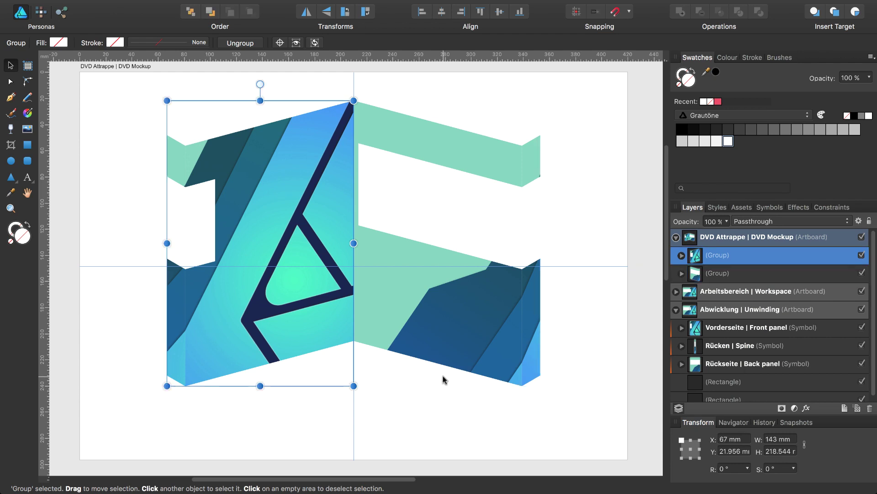
left_click(728, 440)
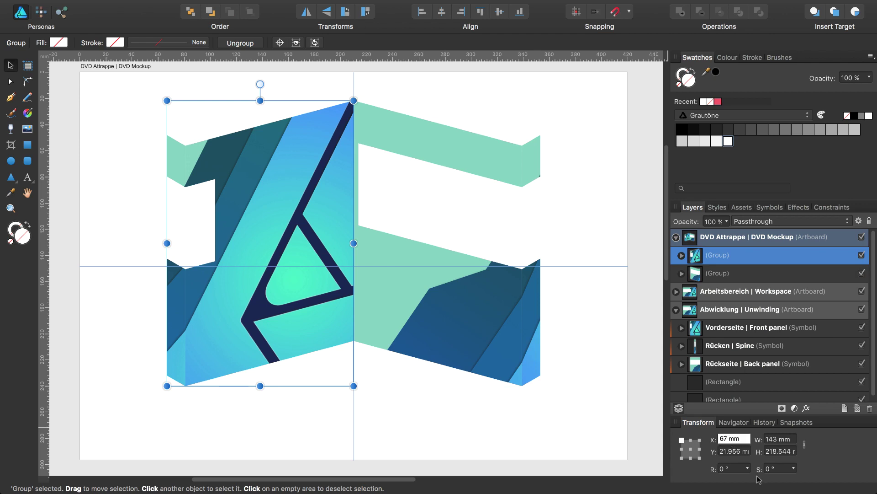
key("BackSpace")
type("0")
key("Return")
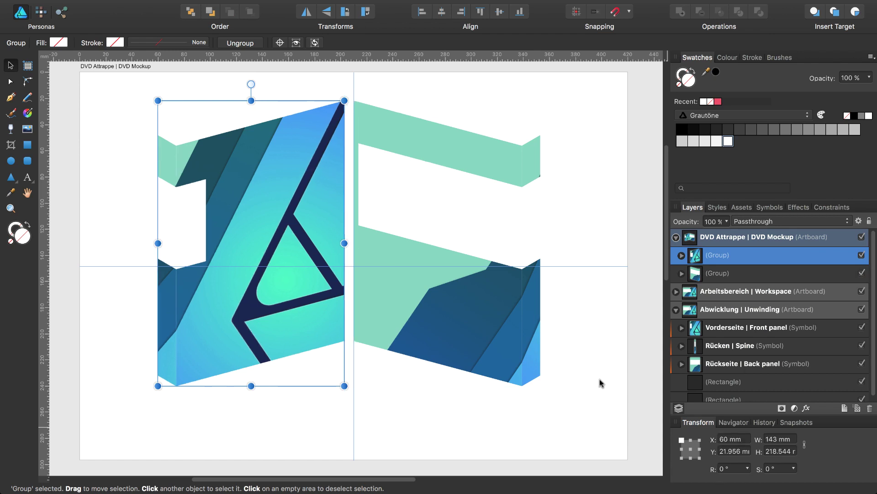
Move the right cover group to X 217 mm
left_click(498, 322)
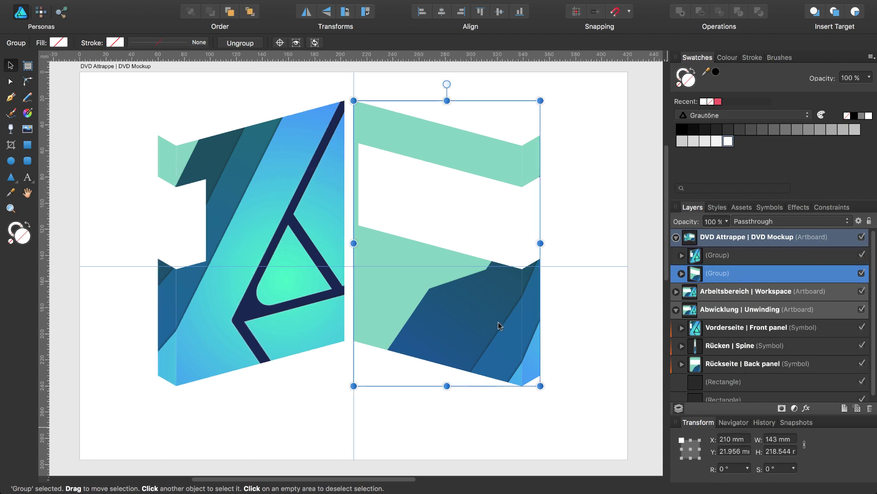
left_click(730, 437)
key("BackSpace")
type("7")
key("Return")
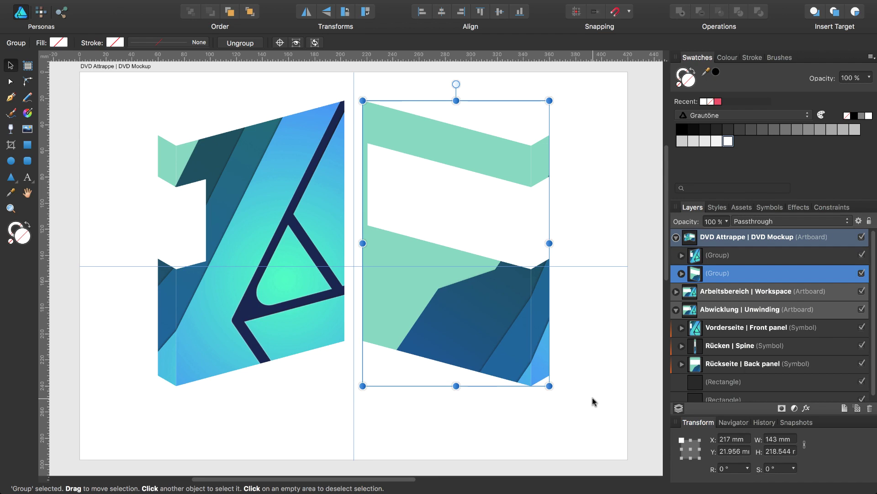
scroll(593, 401, "down", 1)
scroll(593, 401, "down", 2)
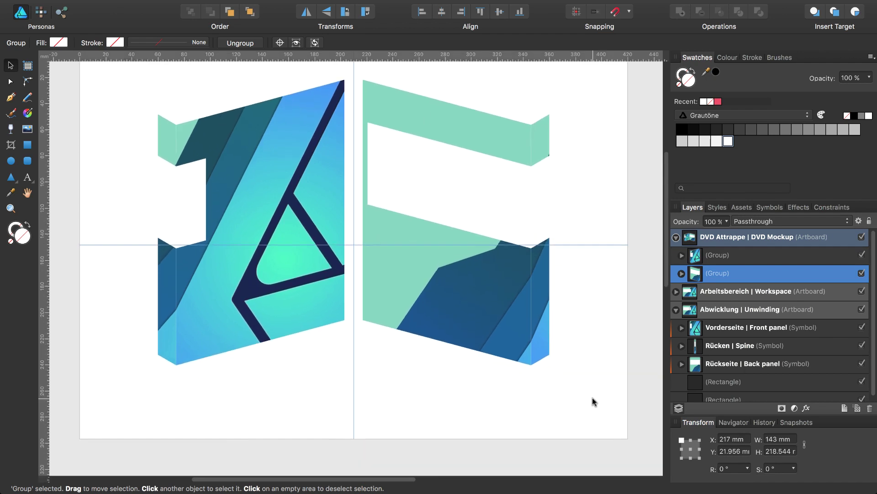
scroll(593, 401, "down", 3)
scroll(593, 401, "down", 1)
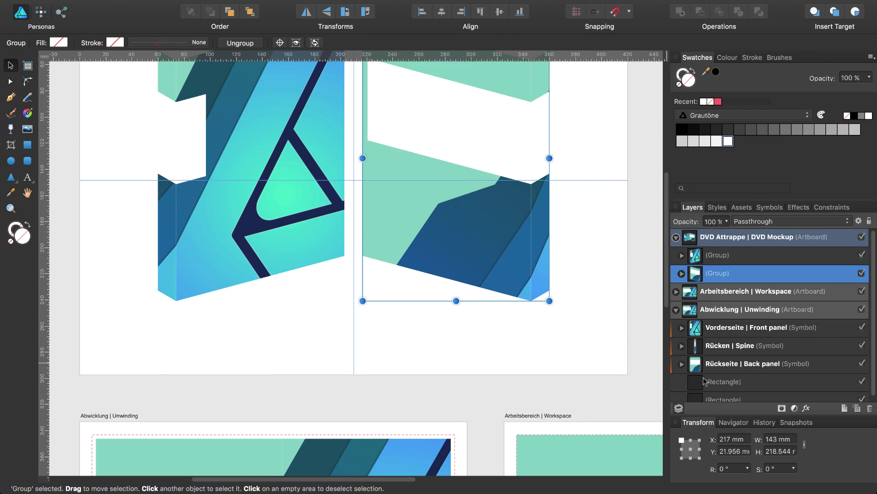
Duplicate the Front panel symbol and place the copy below the front cover on the mockup artboard
left_click(698, 329)
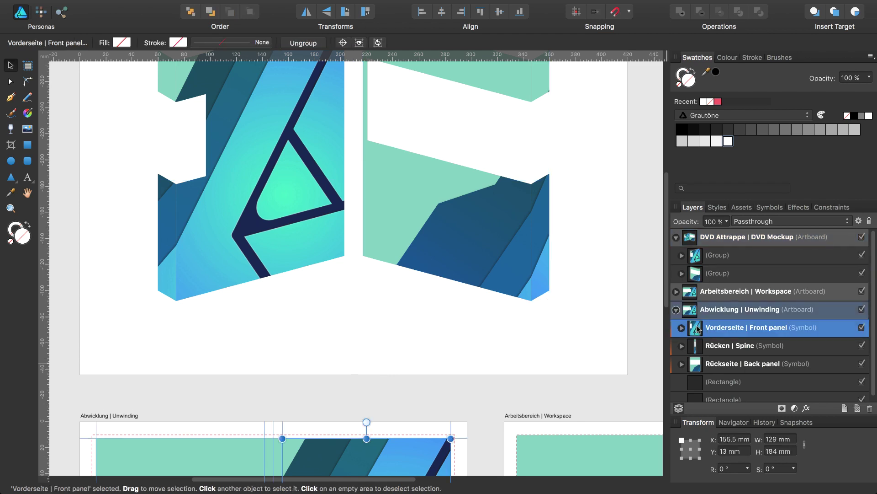
key("super+j")
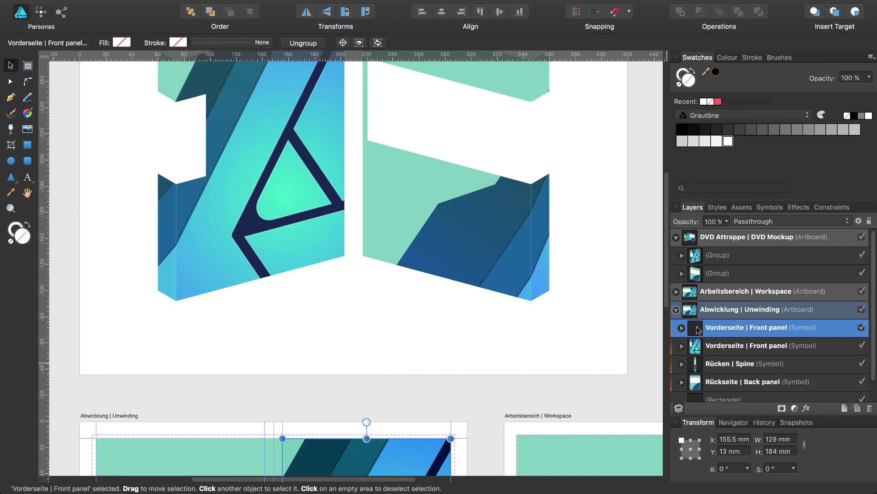
left_click_drag(698, 329, 702, 294)
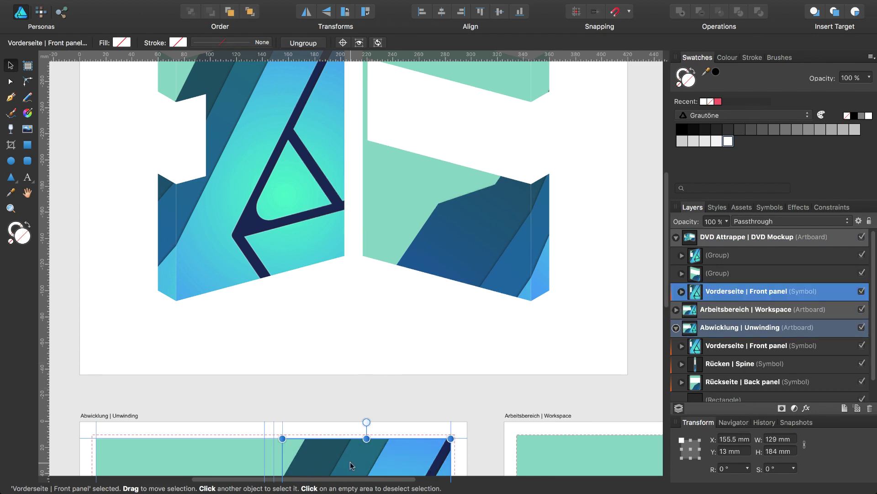
left_click_drag(350, 461, 246, 336)
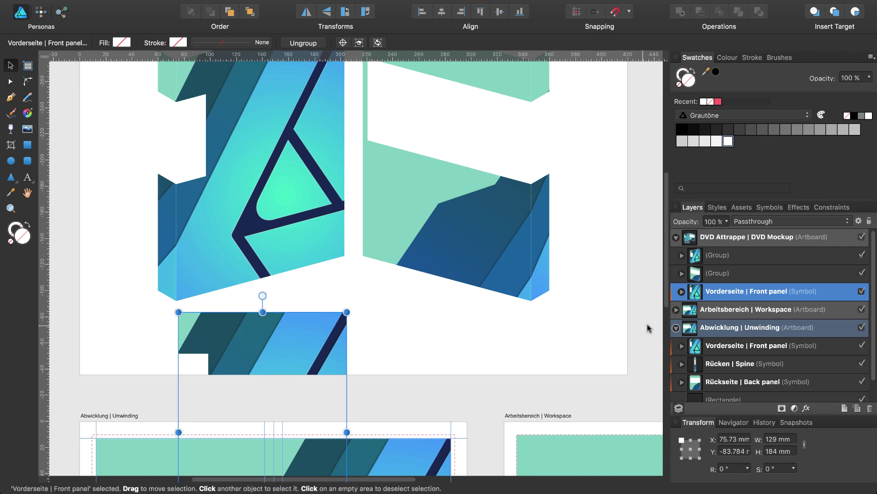
Duplicate the Spine symbol, place it beside the Front panel copy, and enable snapping
left_click(700, 364)
key("super+j")
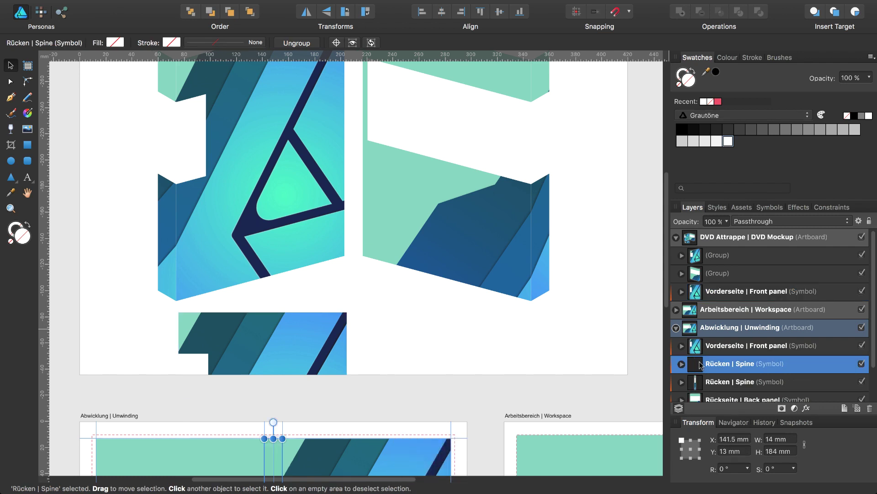
left_click_drag(696, 366, 697, 304)
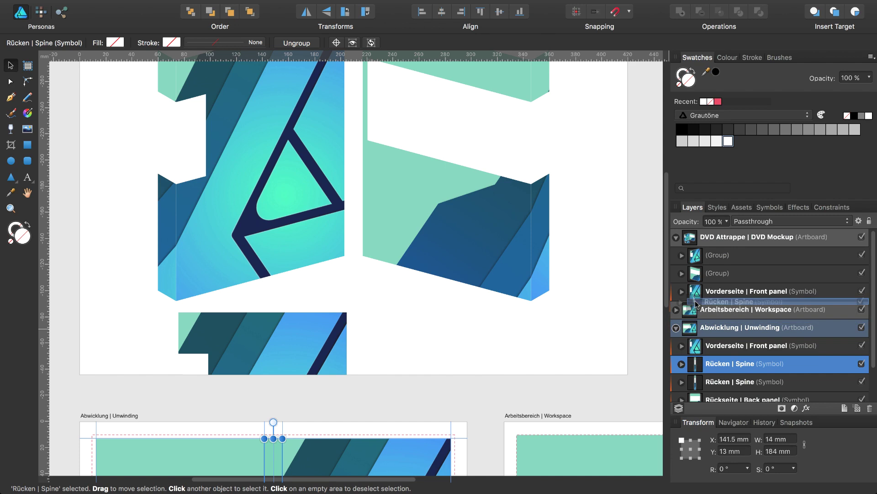
mouse_move(268, 456)
left_mouse_down()
mouse_move(202, 394)
mouse_move(172, 343)
left_mouse_up()
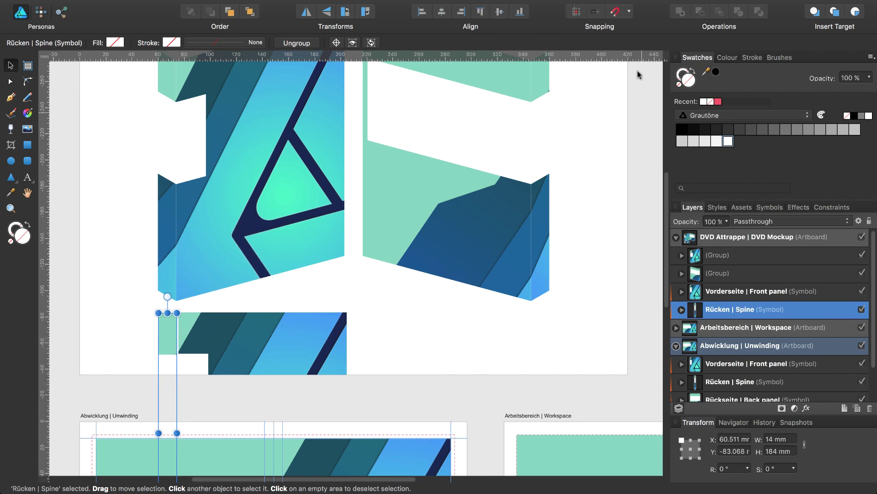
left_click(615, 13)
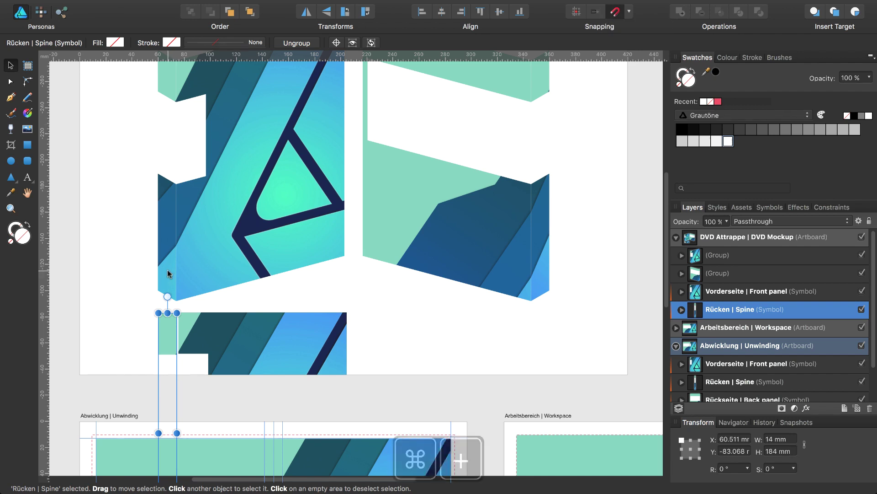
Snap the spine copy against the edge of the front panel copy
key("super+plus")
key("super+plus")
key("super+plus")
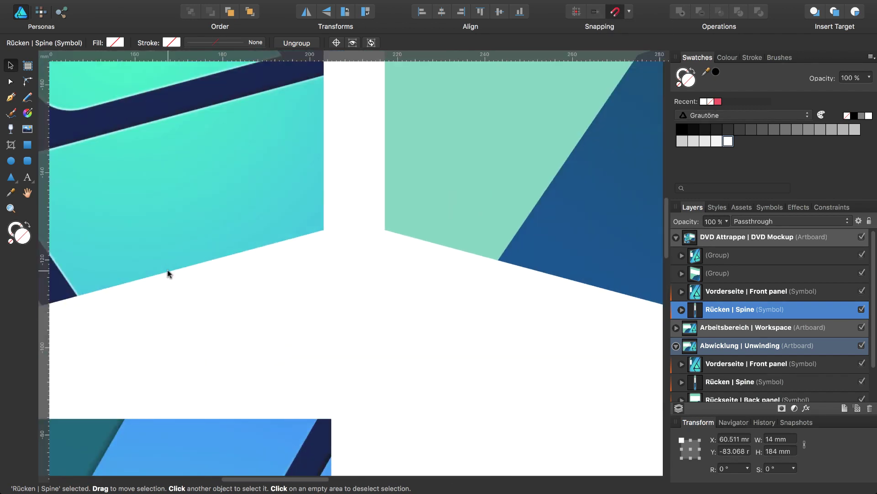
scroll(202, 327, "down", 5)
scroll(202, 328, "left", 10)
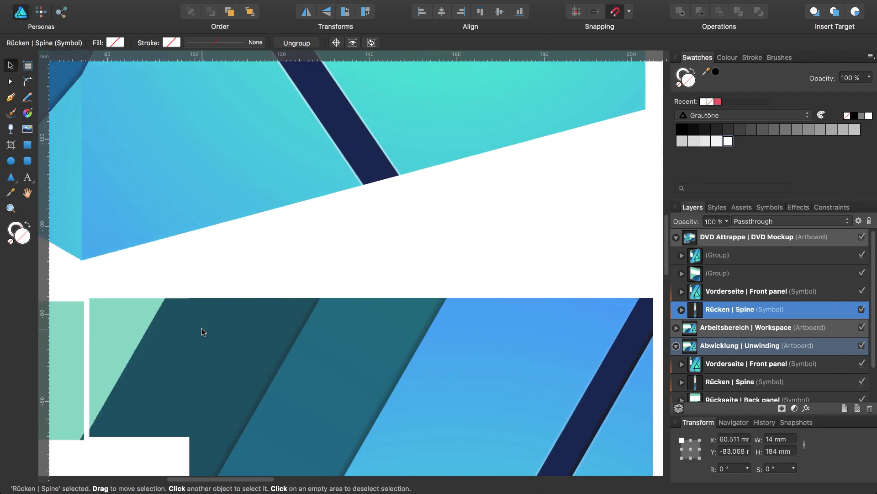
scroll(201, 328, "left", 3)
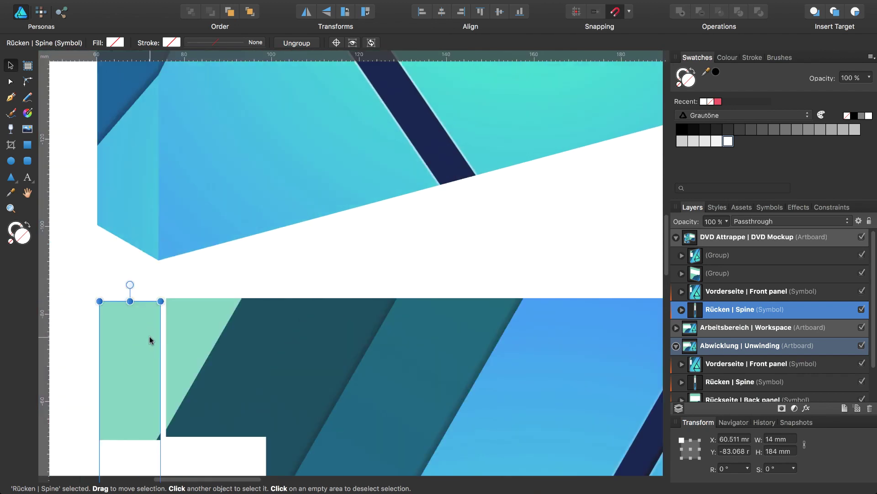
left_click_drag(149, 340, 241, 389)
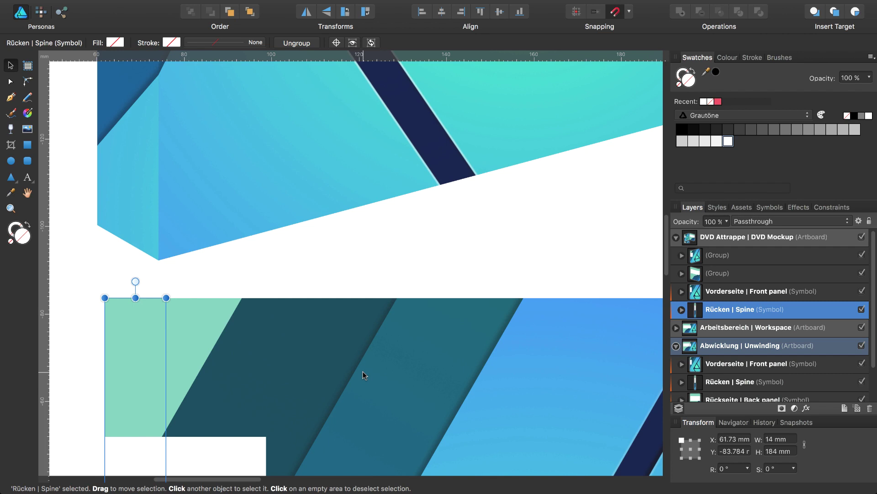
Flip the spine and front panel copies vertically, then reselect the spine copy
left_click(317, 348, "shift")
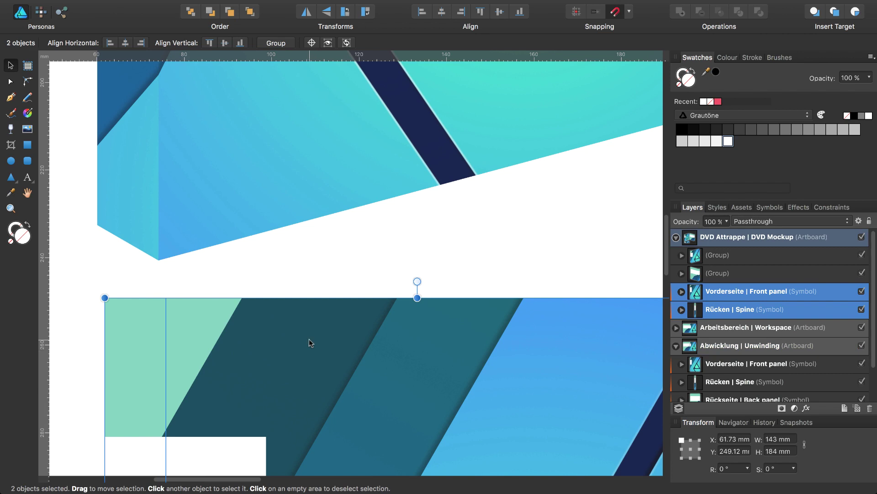
left_click(328, 14)
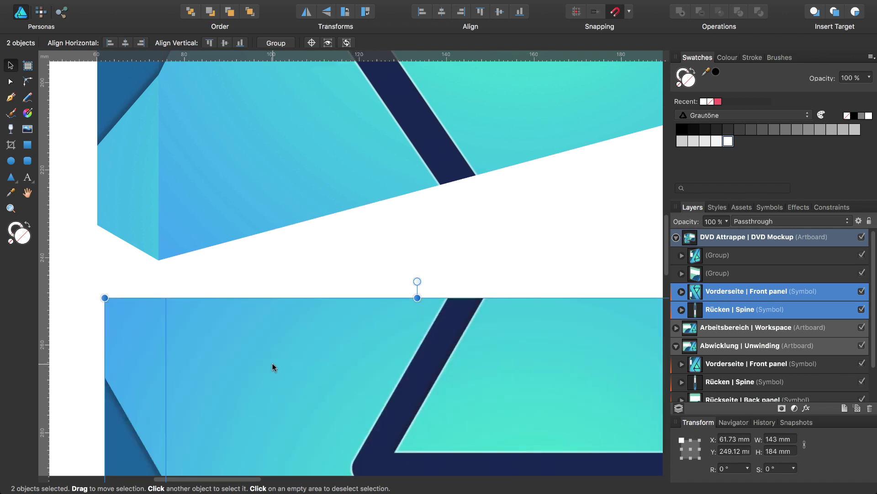
scroll(272, 366, "down", 1)
scroll(272, 367, "down", 5)
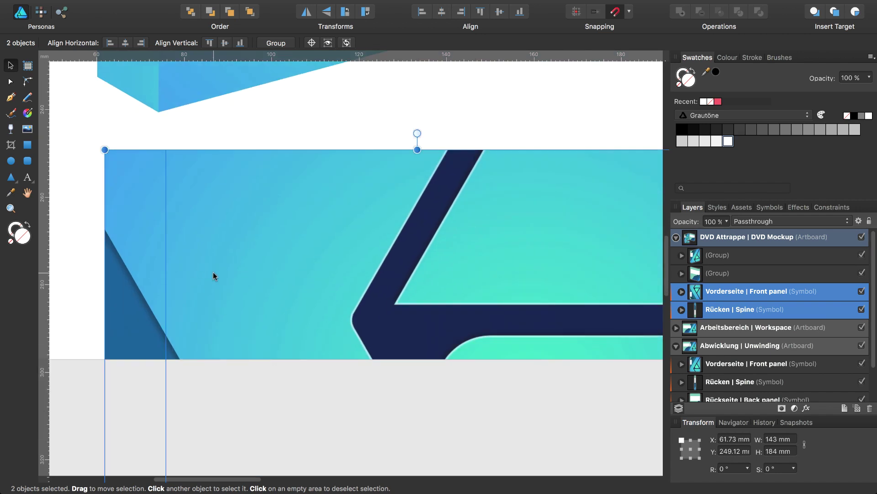
scroll(213, 275, "down", 2)
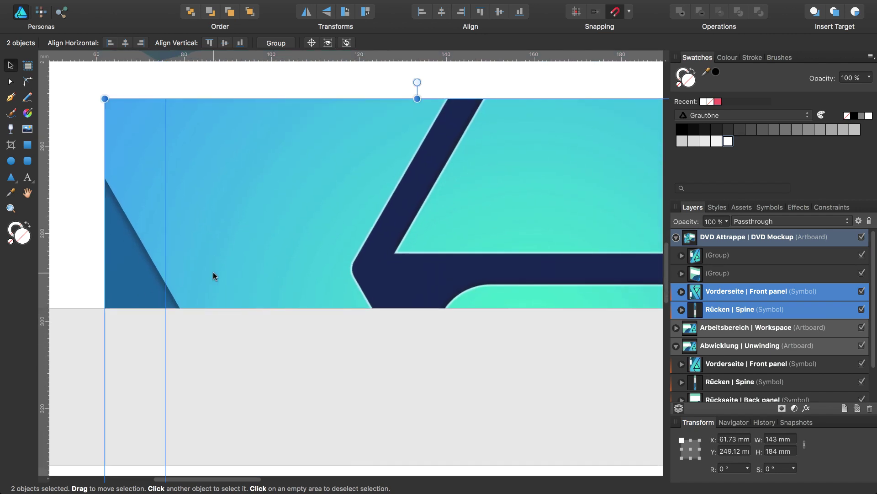
scroll(213, 274, "down", 1)
scroll(213, 274, "down", 12)
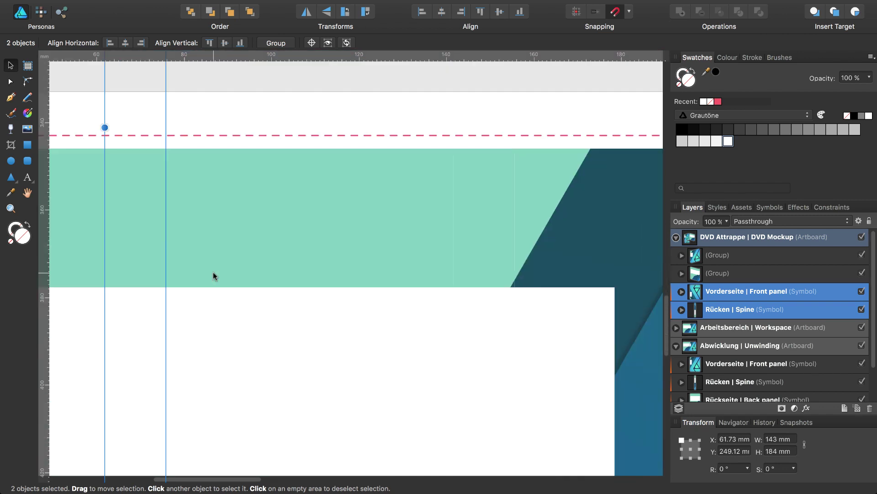
left_click(145, 224)
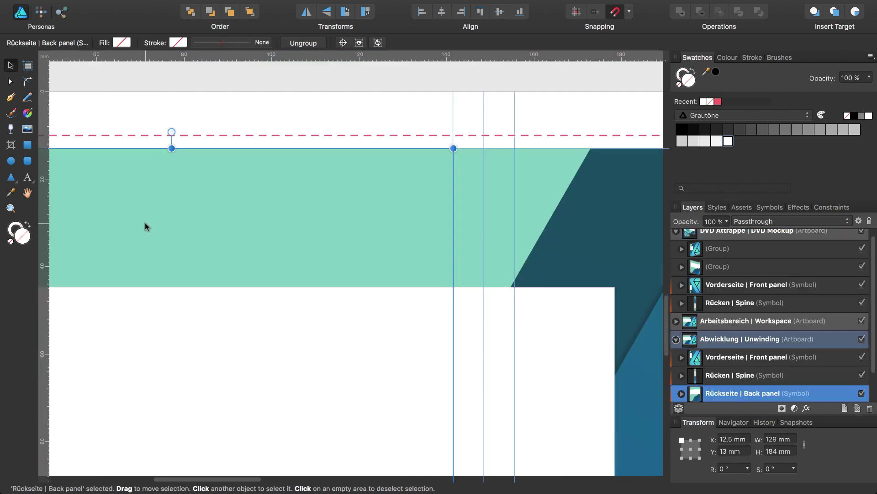
scroll(333, 245, "up", 5)
scroll(315, 241, "up", 10)
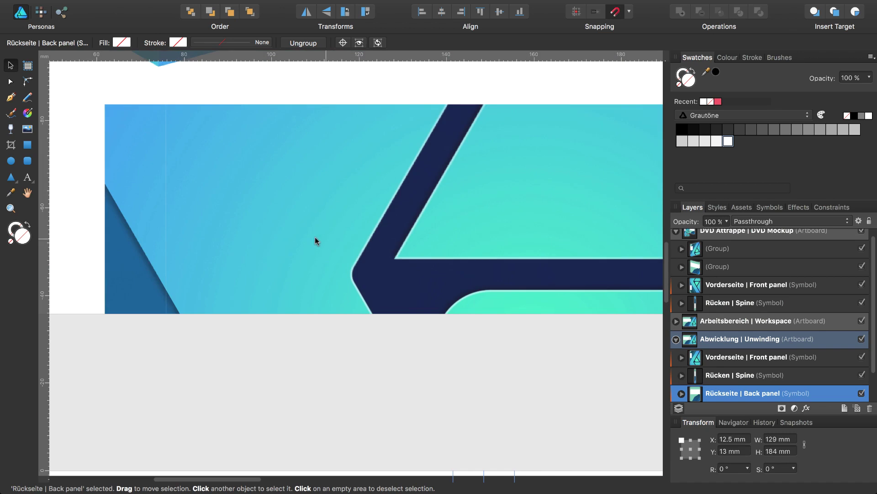
left_click(117, 185)
scroll(124, 223, "down", 9)
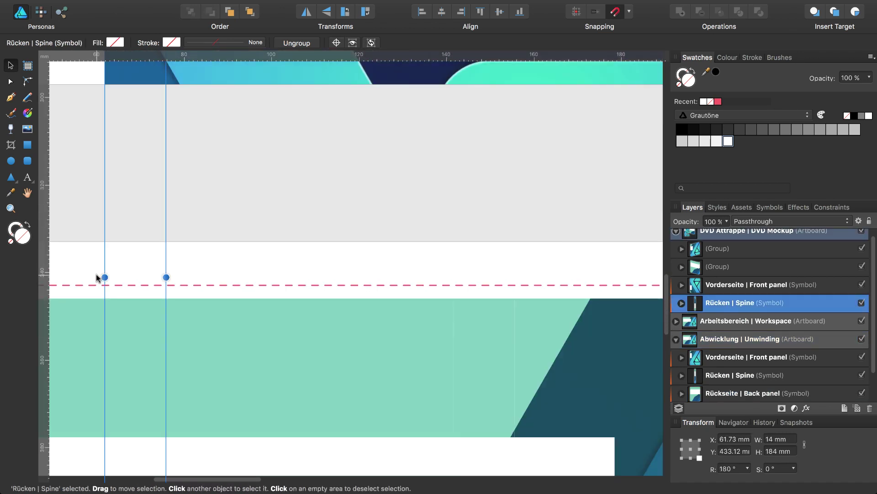
Shear the Rücken | Spine copy to 30° so its end is bevelled
scroll(97, 276, "left", 1)
scroll(97, 278, "left", 4)
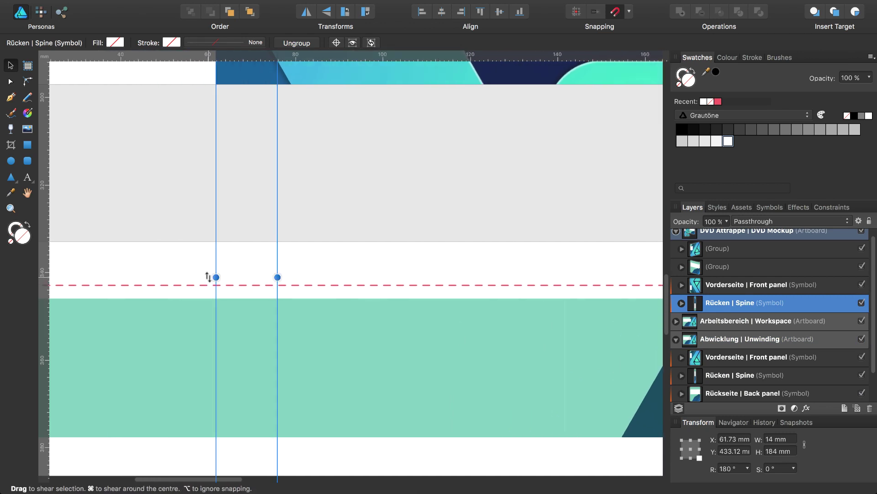
mouse_move(207, 277)
left_mouse_down()
mouse_move(173, 232)
mouse_move(143, 242)
left_mouse_up()
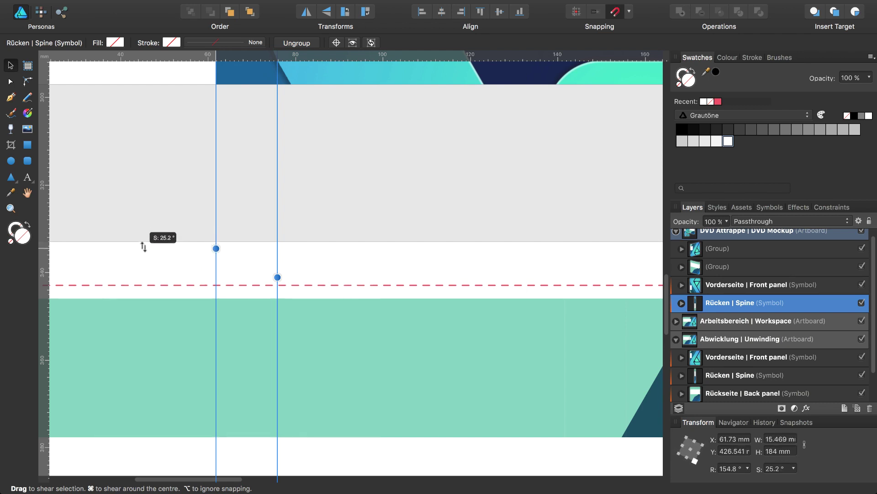
left_click_drag(143, 242, 138, 249)
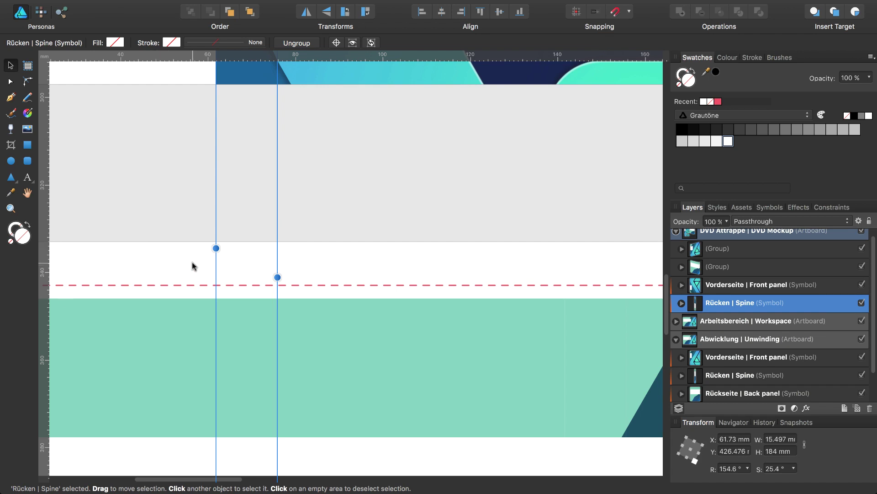
left_click_drag(207, 247, 174, 241)
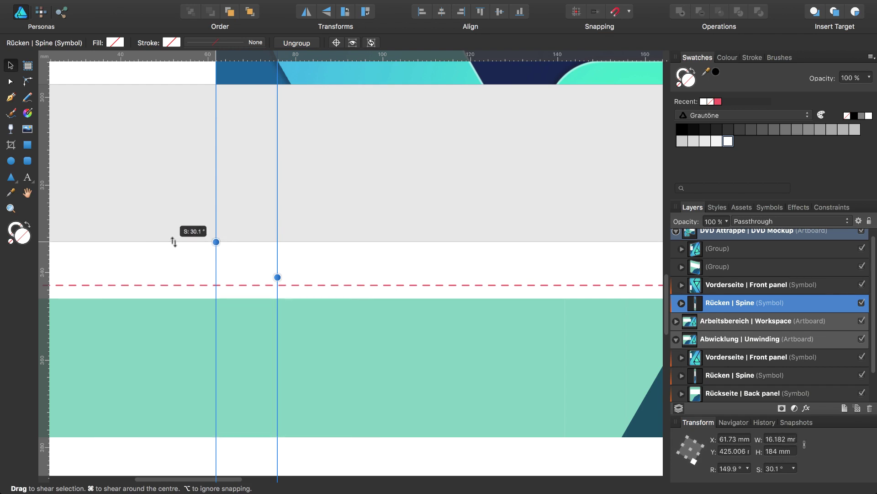
left_click_drag(174, 242, 170, 242)
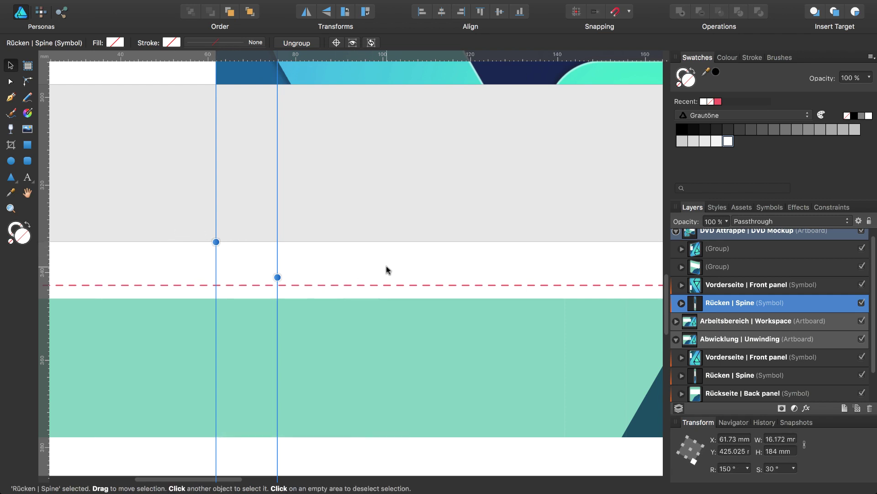
Shear the Vorderseite | Front panel copy to about −15°, then zoom out to the whole mockup
scroll(386, 265, "up", 10)
left_click(391, 237)
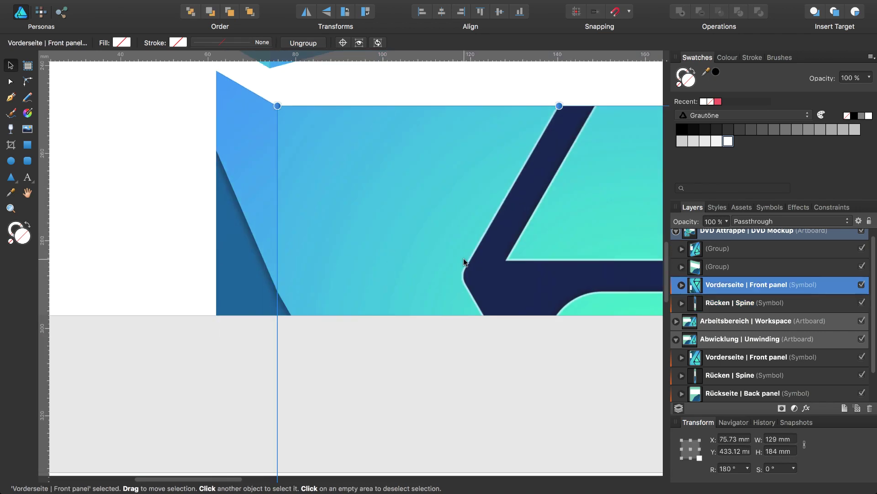
scroll(464, 259, "right", 4)
scroll(462, 257, "right", 6)
scroll(430, 271, "down", 10)
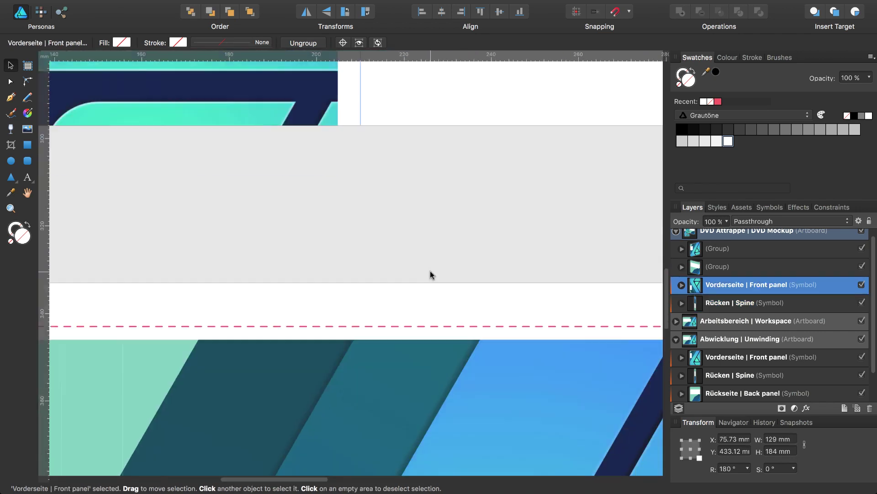
scroll(430, 271, "down", 2)
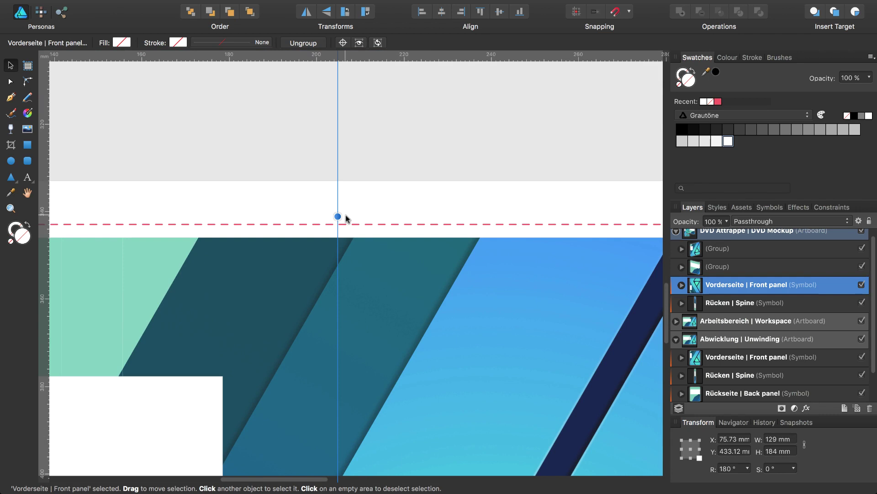
mouse_move(342, 215)
left_mouse_down()
mouse_move(364, 144)
mouse_move(409, 93)
mouse_move(402, 89)
left_mouse_up()
scroll(398, 160, "up", 3)
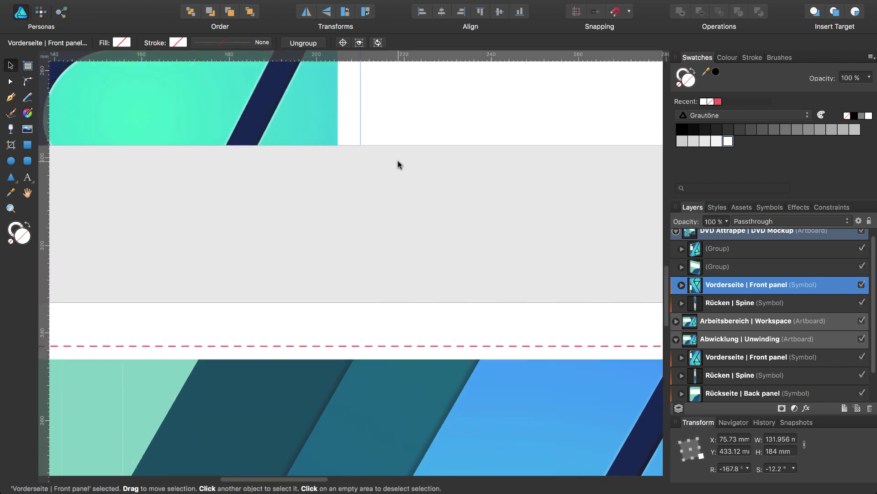
scroll(397, 160, "up", 2)
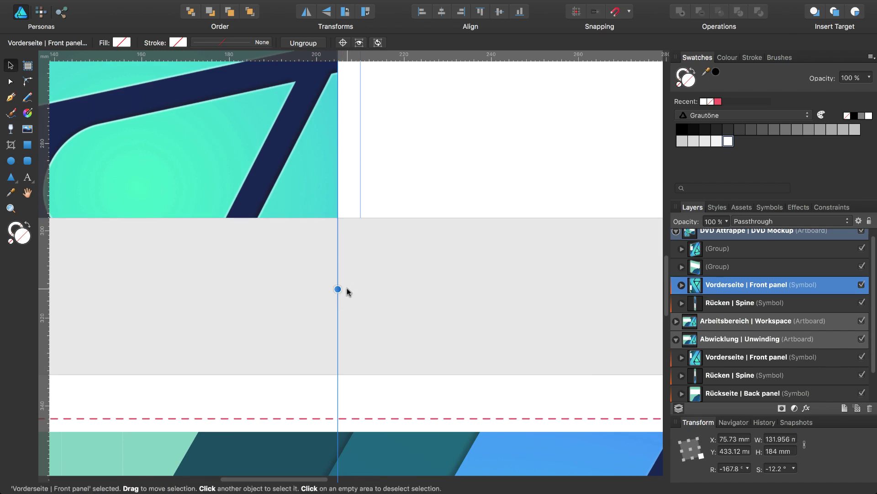
left_click_drag(339, 288, 356, 259)
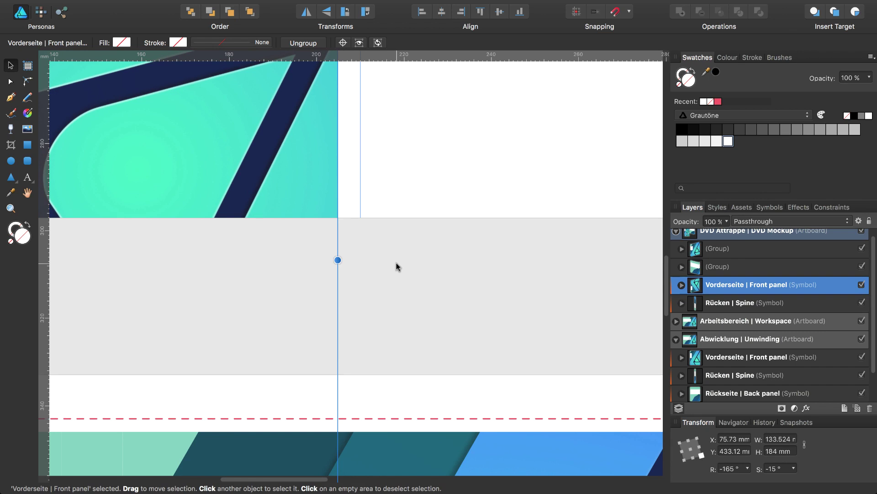
key("super+minus")
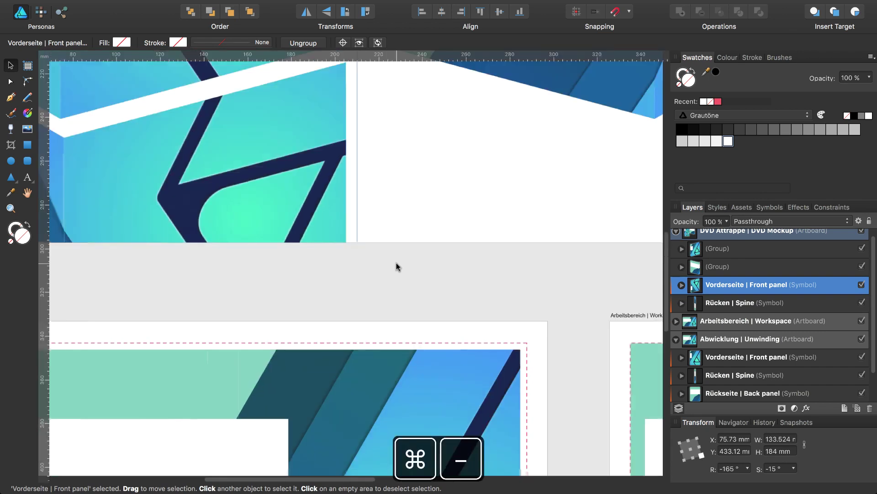
key("super+minus")
key("super+minus")
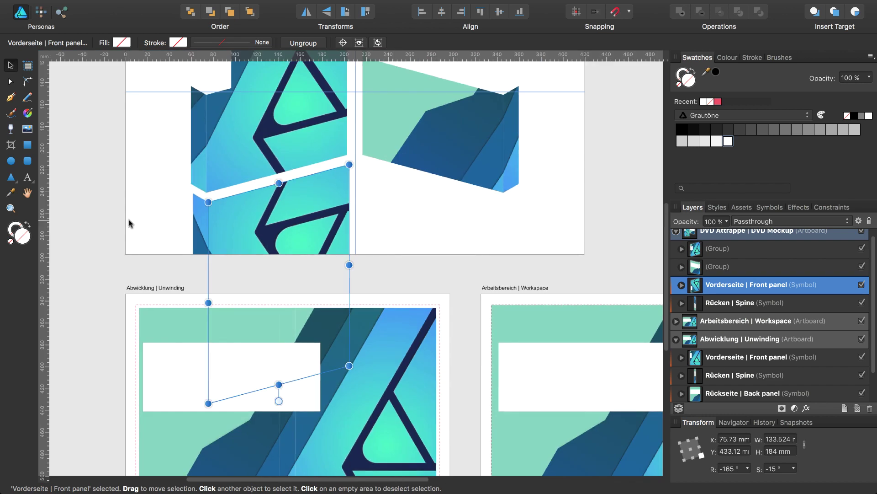
Group the sheared front panel and spine pieces and set the group's X to 60 mm
left_click(201, 224, "shift")
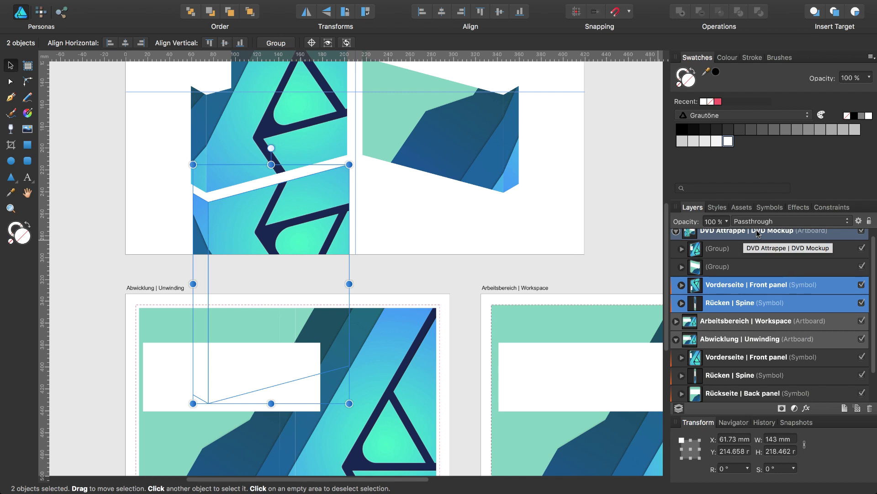
key("super+g")
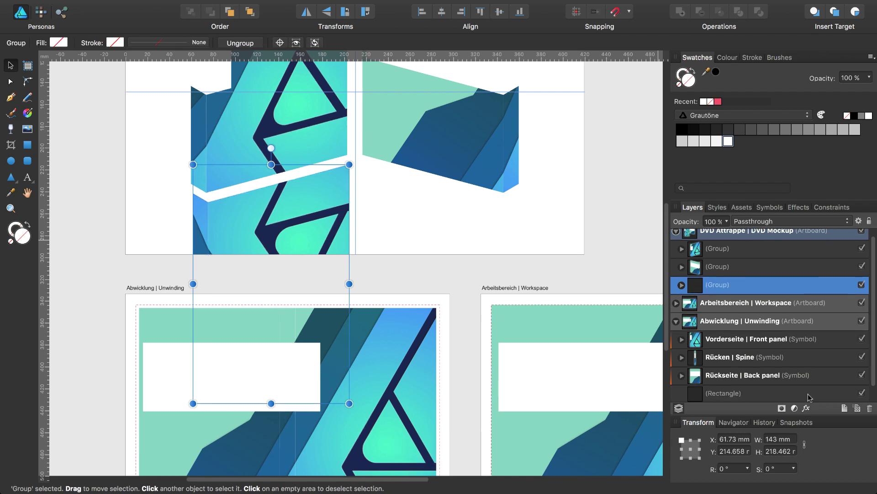
left_click(736, 439)
left_click_drag(736, 438, 721, 438)
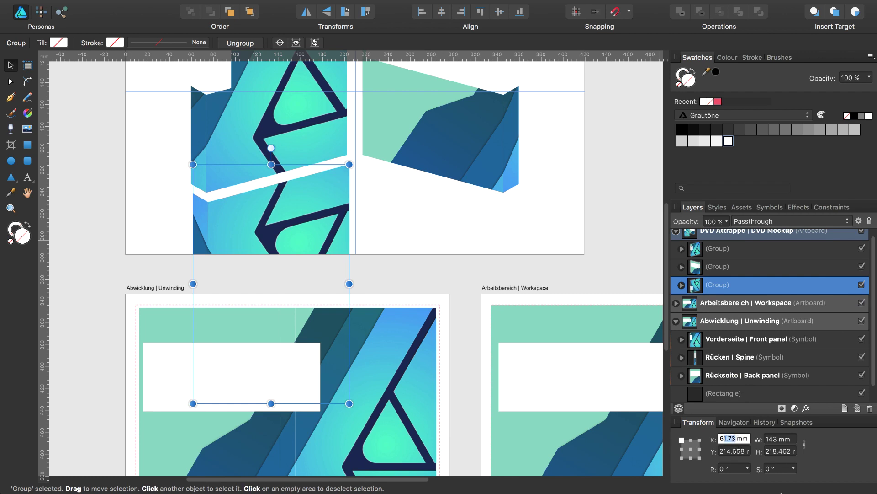
type("60")
key("Return")
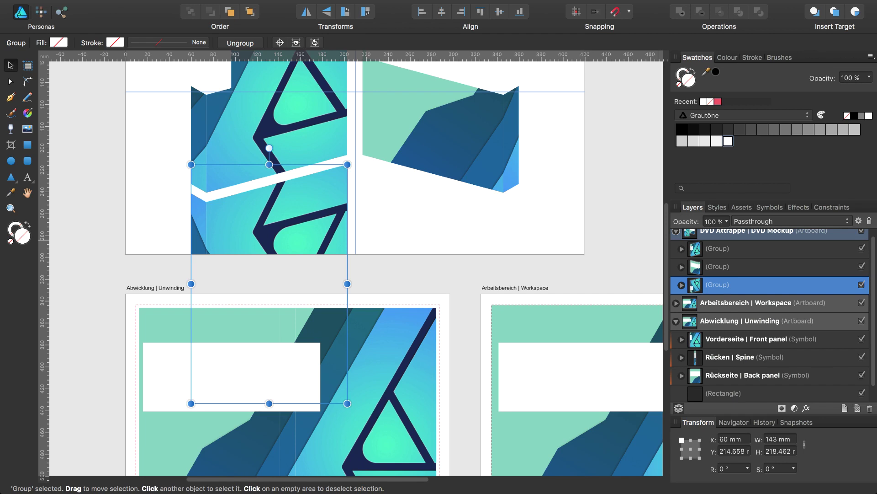
scroll(453, 341, "down", 5)
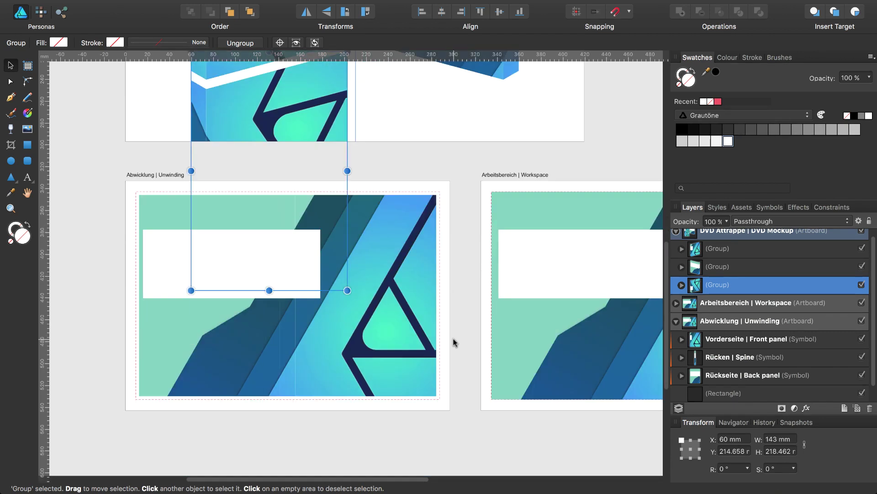
Duplicate the Back panel and Spine symbols and place both copies on the mockup's right cover
left_click(697, 375)
key("super+j")
left_click_drag(696, 376, 694, 299)
mouse_move(215, 218)
left_mouse_down()
mouse_move(422, 132)
mouse_move(437, 111)
left_mouse_up()
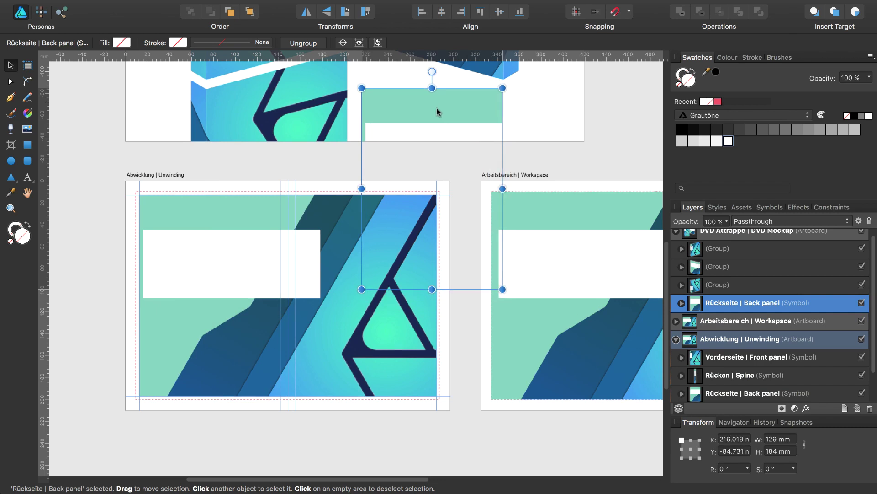
left_click(697, 374)
key("super+j")
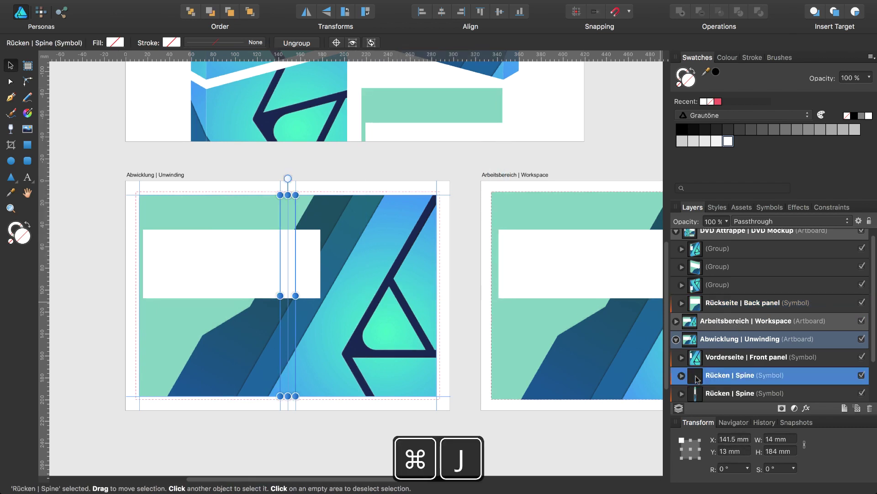
left_click_drag(697, 375, 694, 320)
left_click_drag(292, 239, 539, 131)
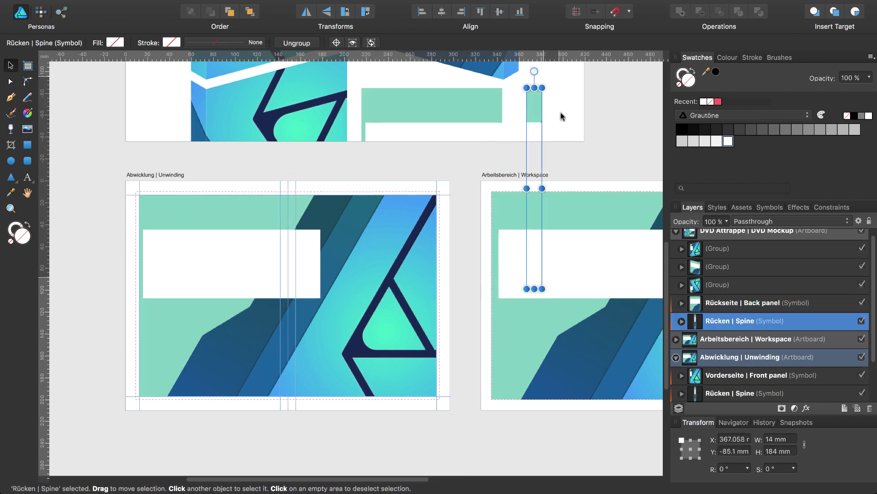
Flip the back panel and spine copies vertically
key("z")
left_click(499, 98)
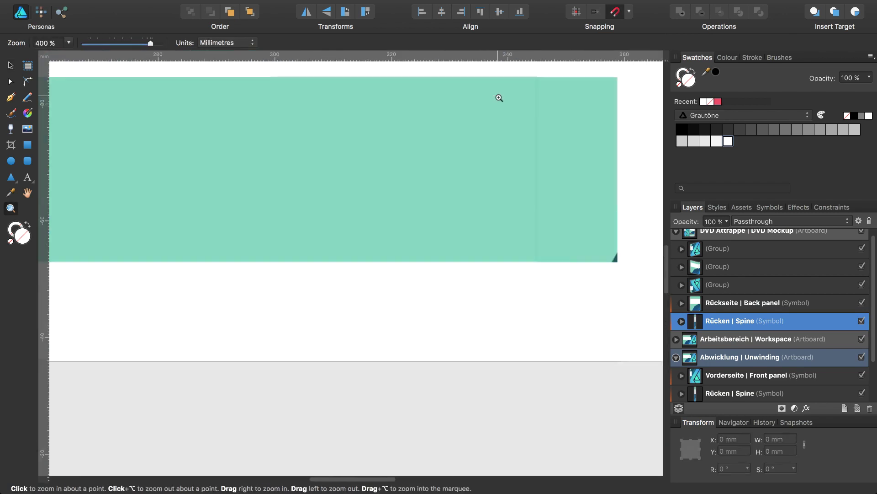
scroll(564, 172, "up", 3)
key("v")
scroll(539, 259, "up", 2)
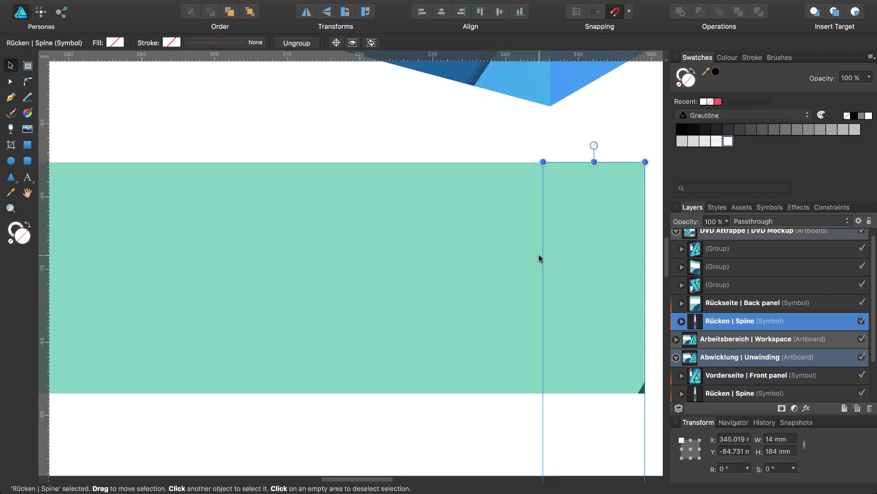
left_click(539, 254, "shift")
left_click(326, 12)
left_click(607, 278)
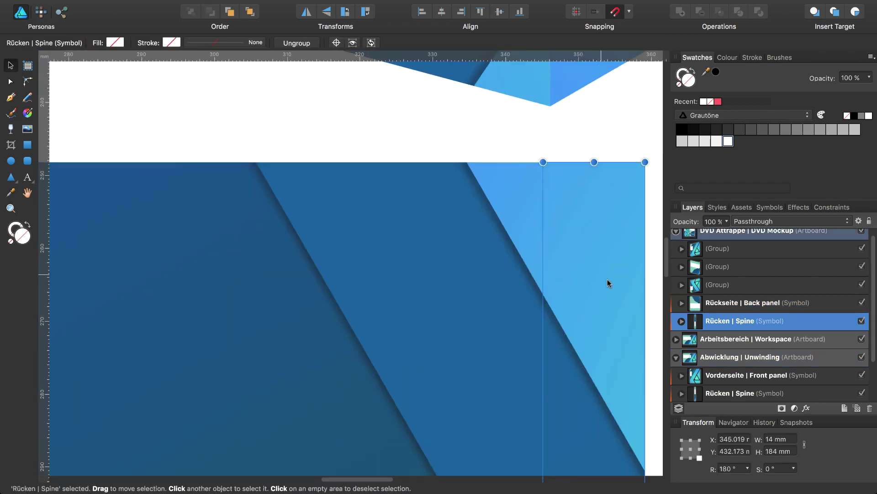
Shear the spine copy to about −30° for a bevelled end
scroll(607, 280, "right", 5)
scroll(521, 261, "down", 5)
scroll(521, 261, "down", 4)
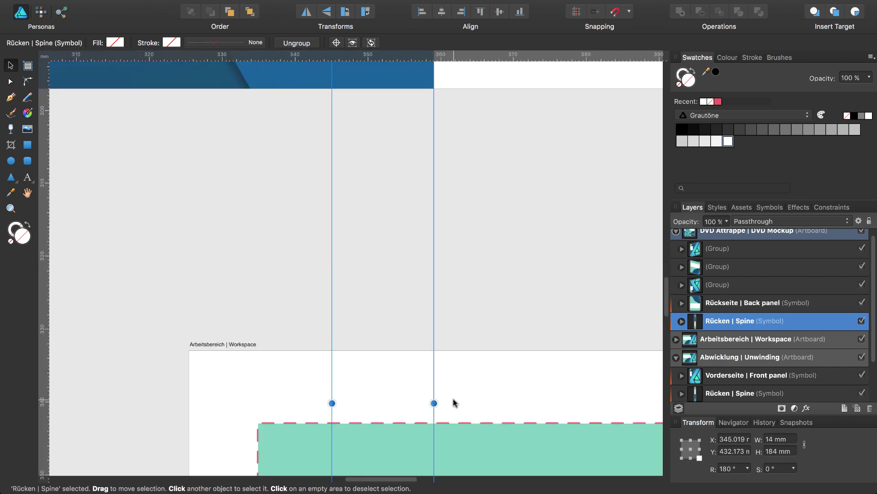
left_click_drag(434, 402, 498, 342)
scroll(383, 277, "up", 3)
Shear the back panel copy to about 15°, zoom out, and select both copies
key("Escape")
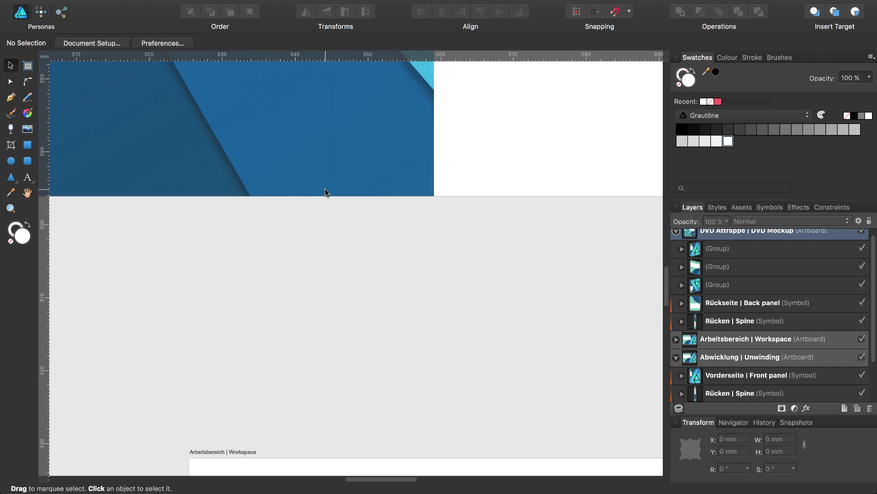
scroll(325, 188, "left", 5)
left_click(262, 212)
scroll(288, 254, "down", 3)
scroll(320, 251, "left", 5)
scroll(320, 250, "down", 3)
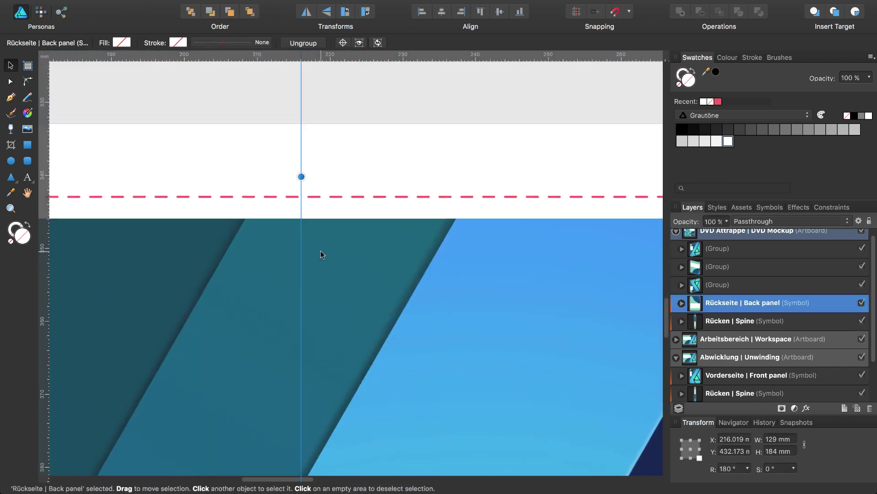
scroll(284, 210, "up", 5)
left_click_drag(299, 407, 237, 151)
key("super+minus")
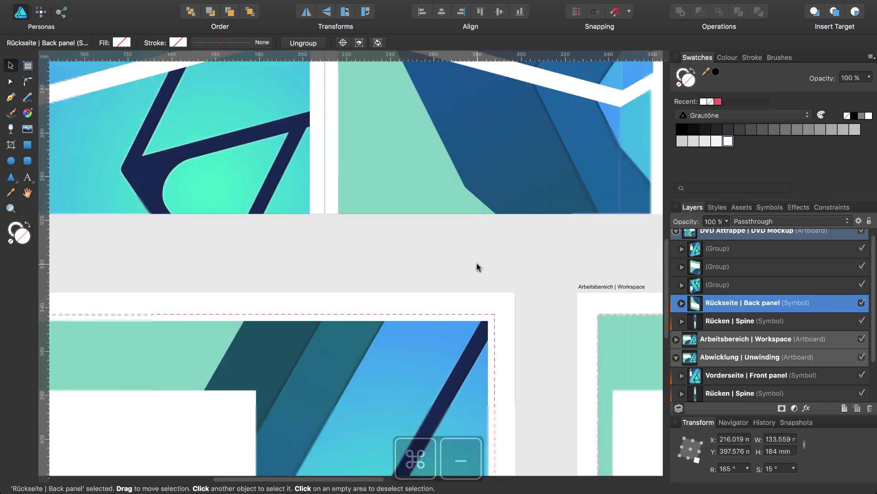
key("super+minus")
key("super+minus")
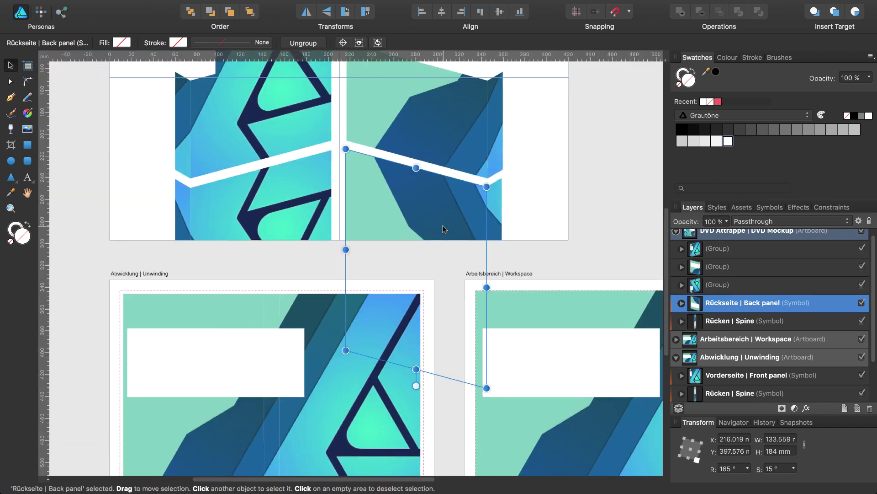
left_click(492, 203, "shift")
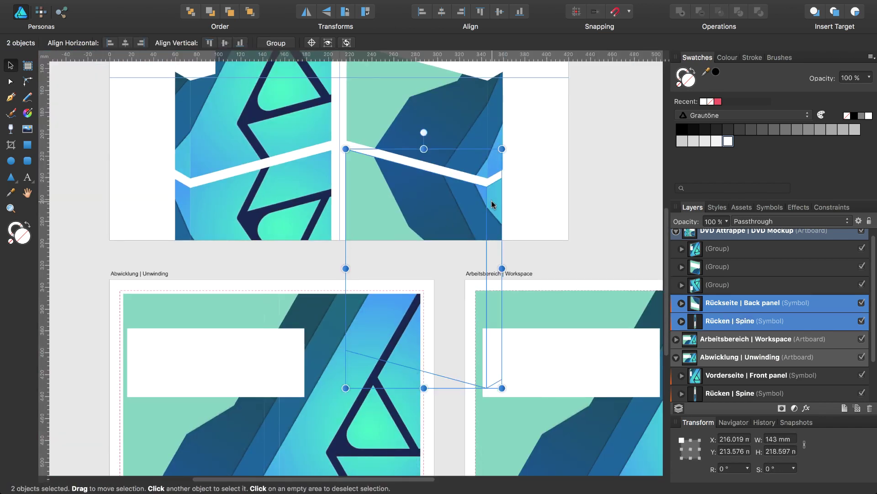
Group the back panel and spine copies and set the group's X to 217 mm
key("super+g")
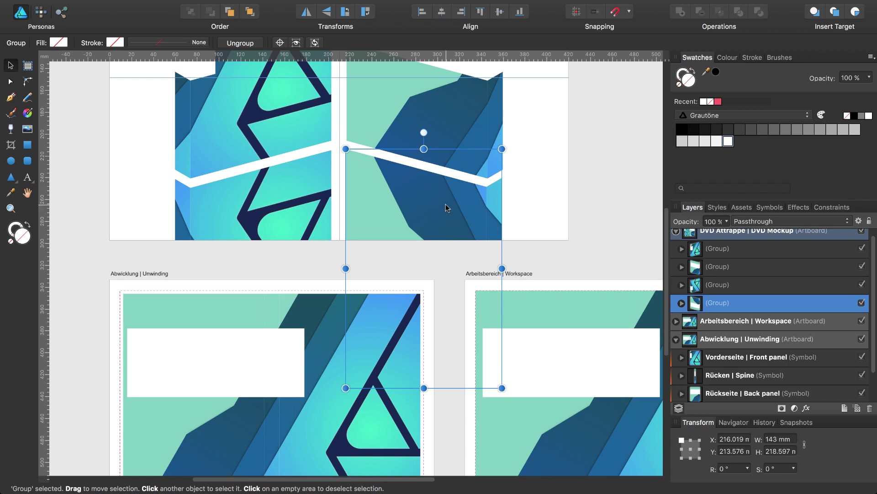
left_click(731, 438)
left_click_drag(741, 438, 721, 438)
type("217mm")
key("Return")
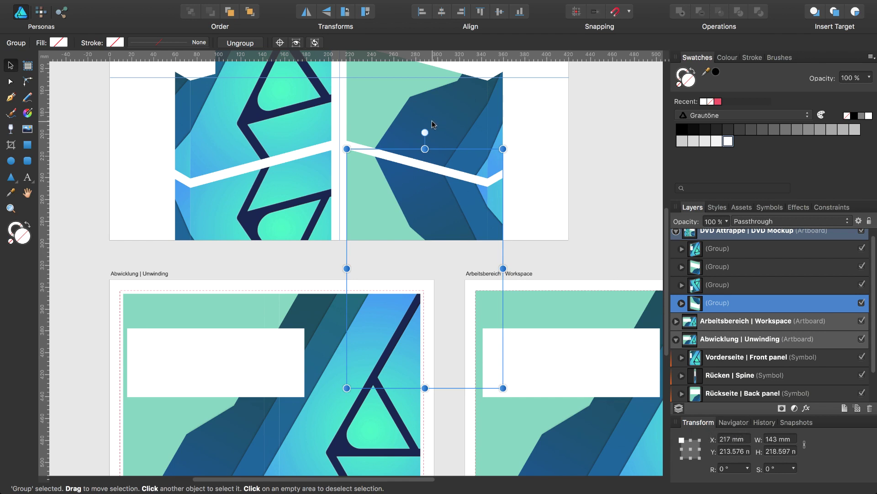
Align the top edges of both cover groups, then zoom to fit
left_click(310, 178, "shift")
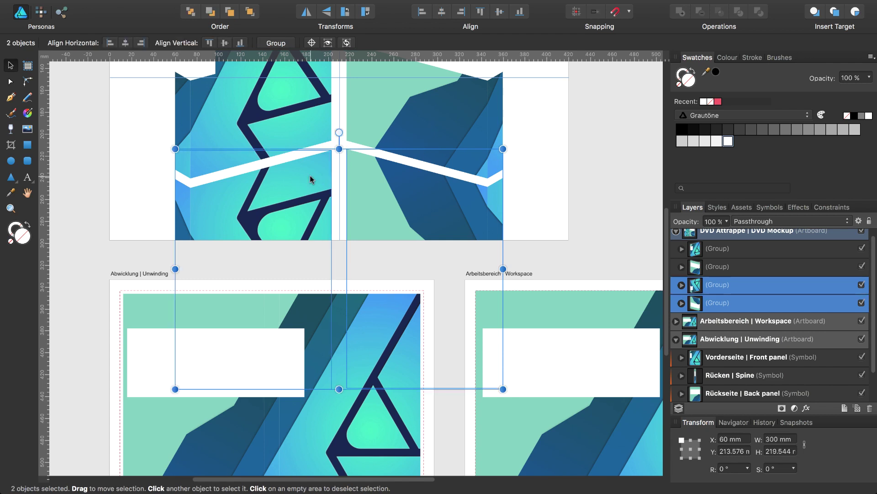
key("ctrl+plus")
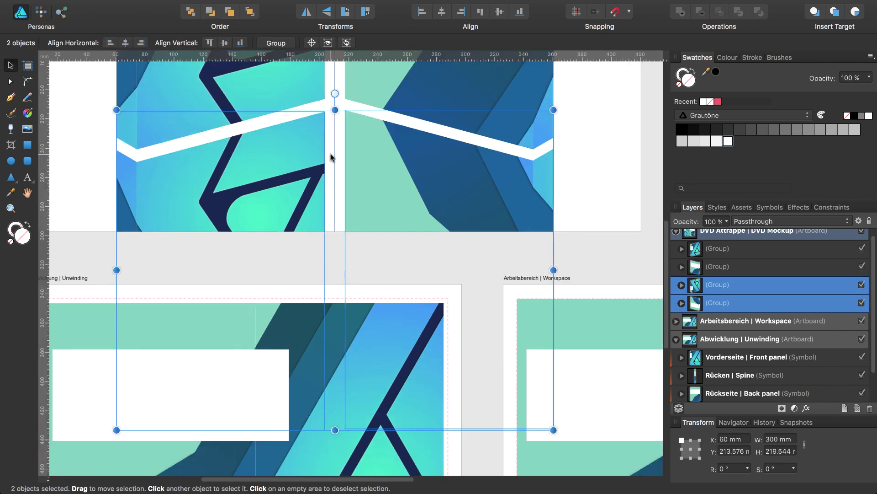
scroll(332, 158, "up", 4)
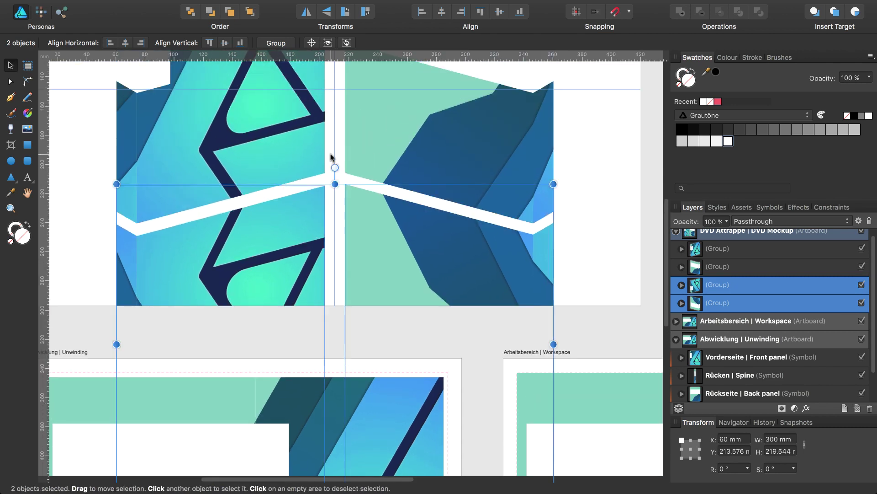
scroll(332, 157, "up", 1)
scroll(333, 157, "up", 2)
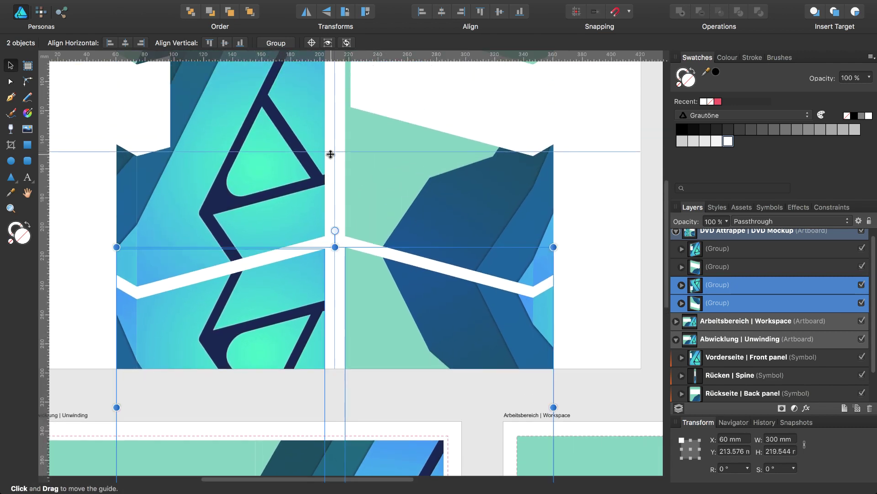
key("ctrl+plus")
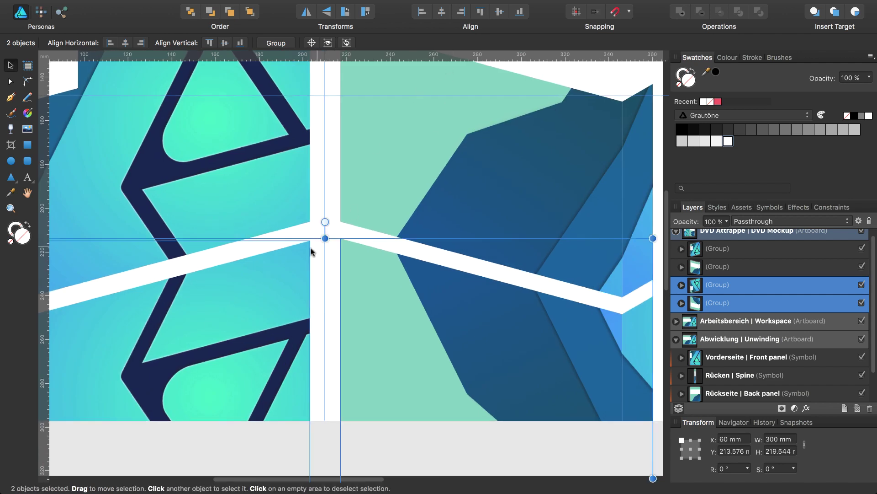
left_click(482, 13)
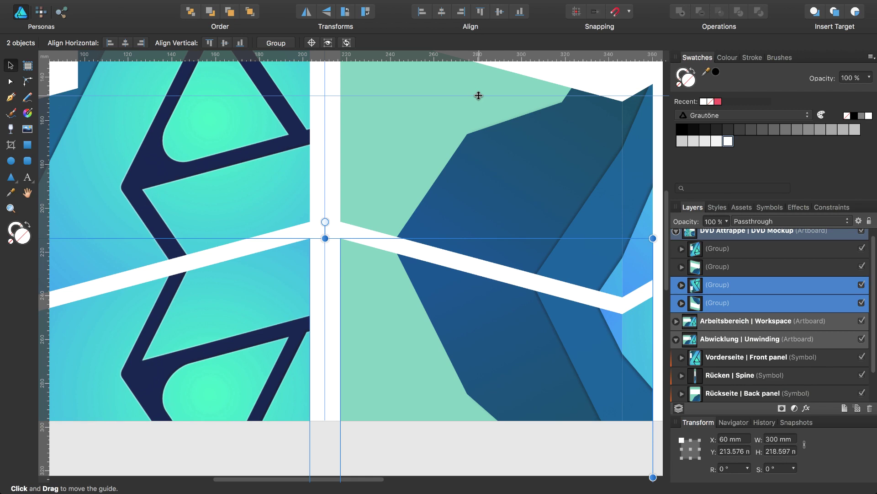
key("super+0")
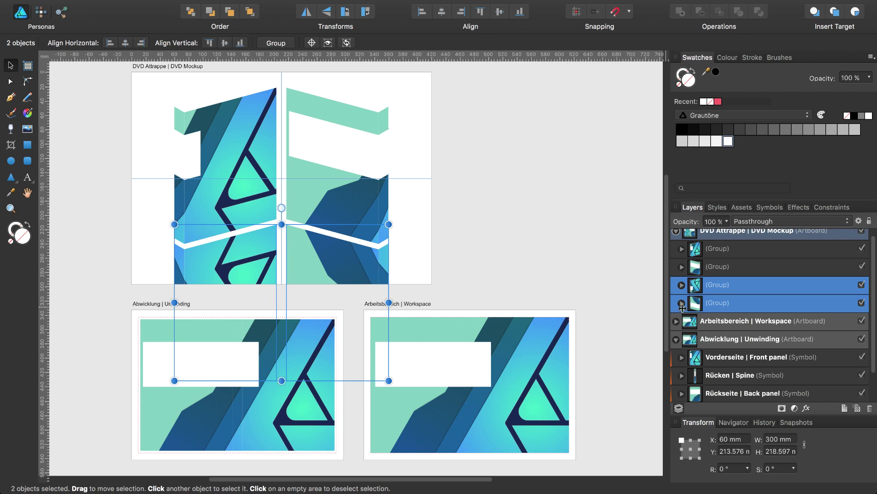
Duplicate the Arbeitsbereich artwork group, hide the copy, and rasterise the original into a pixel layer
scroll(681, 260, "up", 1)
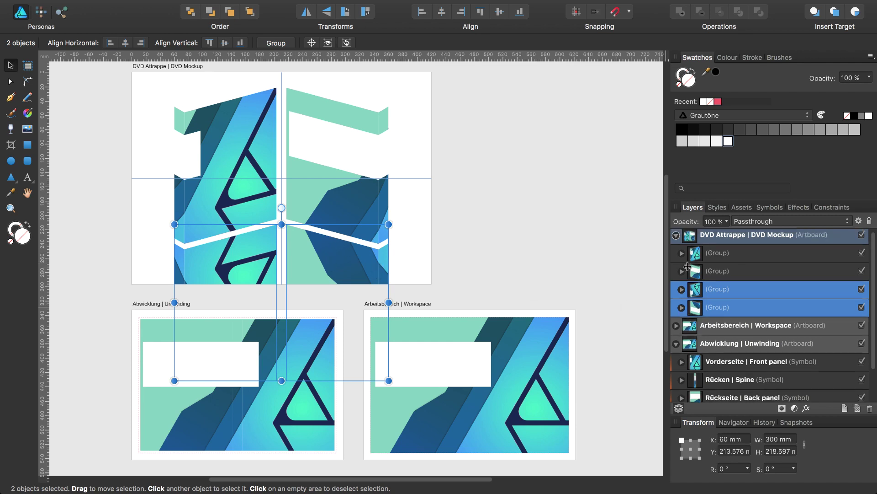
left_click(676, 237)
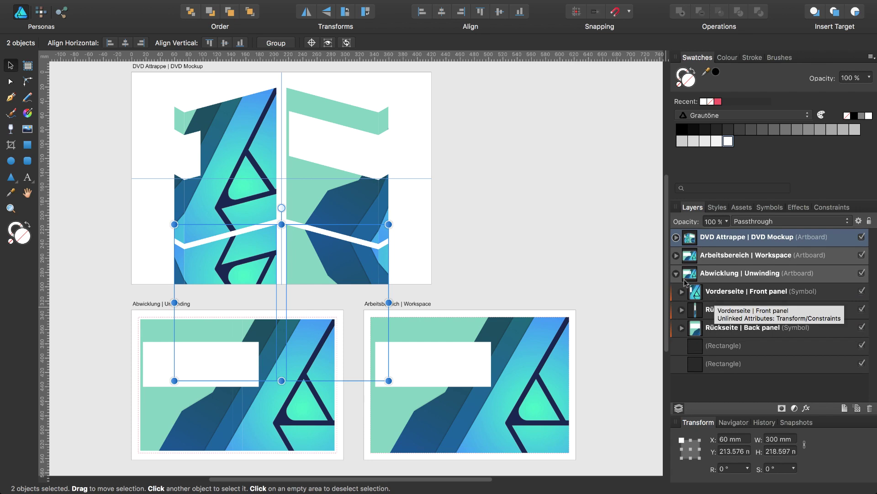
left_click(676, 256)
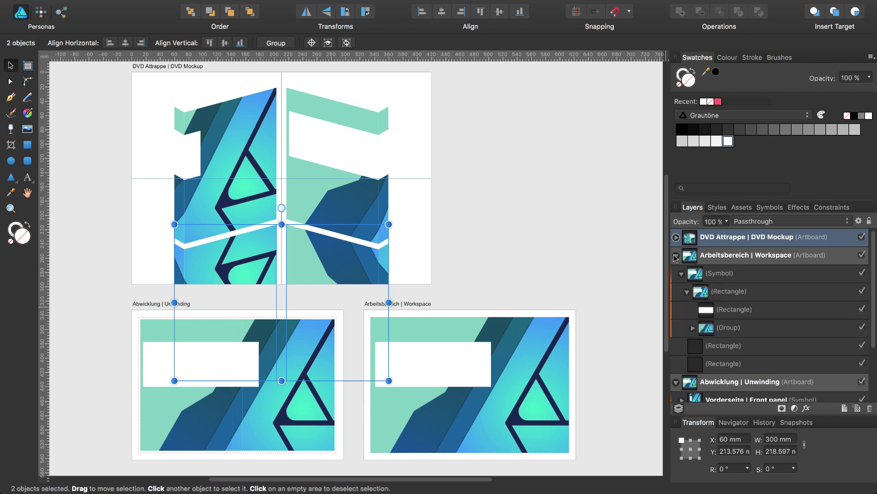
left_click(711, 330)
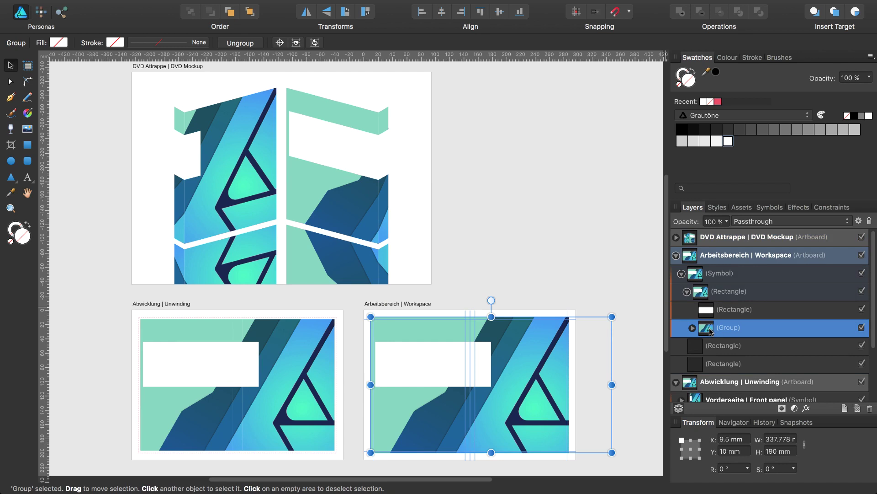
key("super+j")
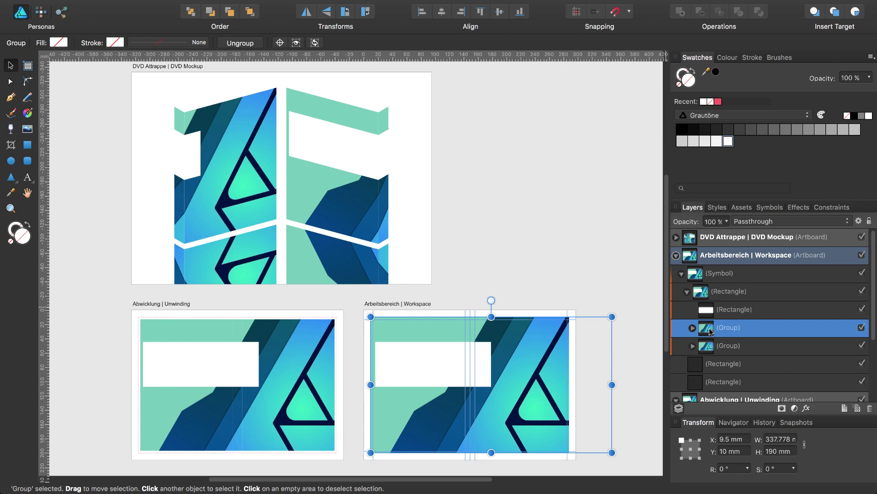
left_click(862, 345)
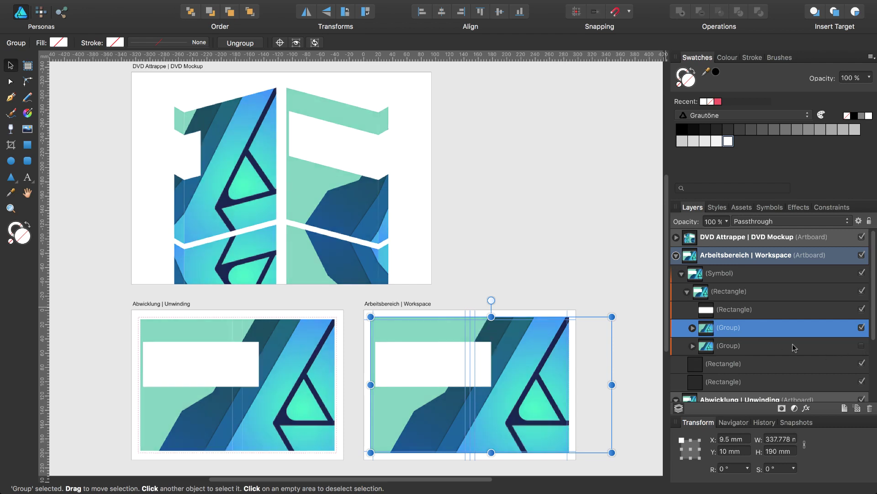
right_click(712, 328)
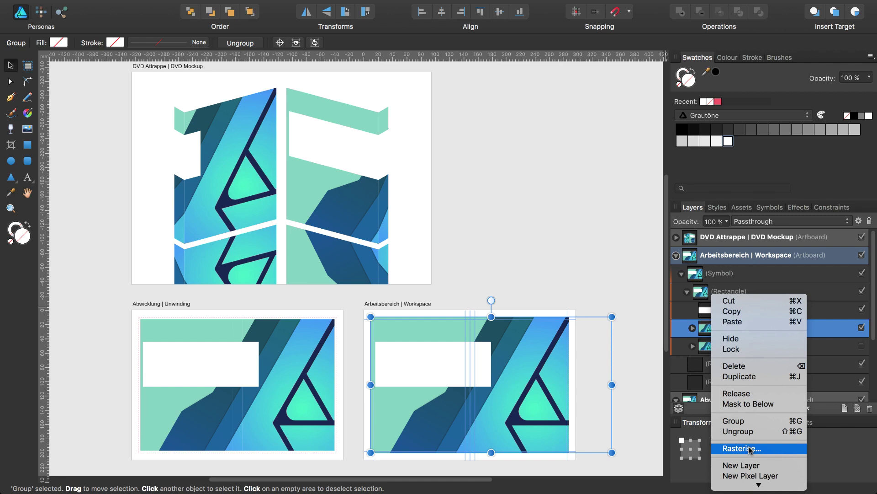
left_click(749, 449)
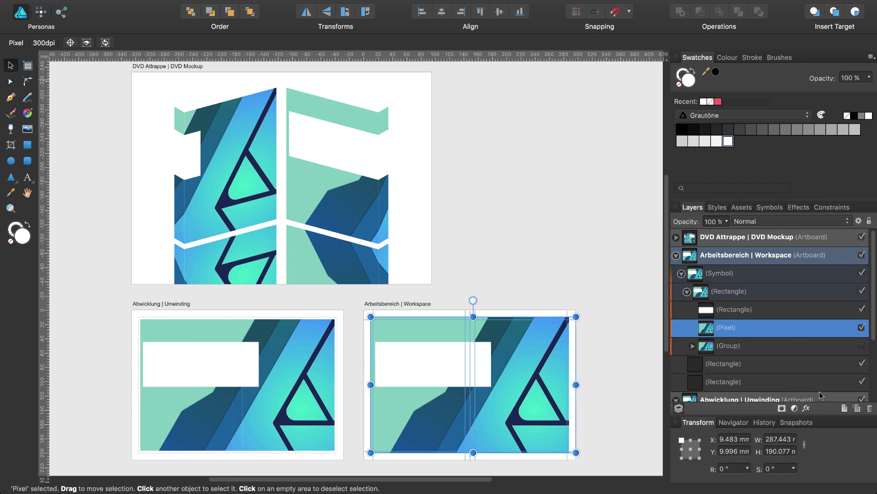
left_click(676, 238)
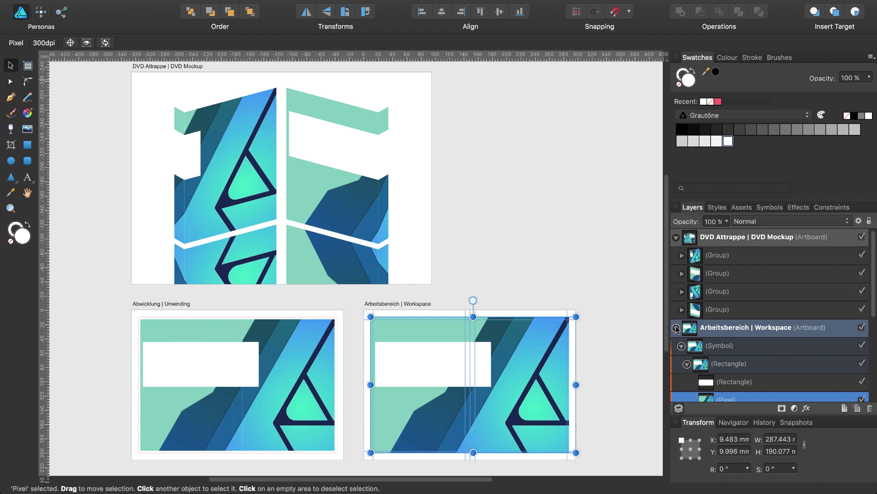
Rename the first two groups 'Ansicht vorne | Front view' and 'Ansicht hinten | Back view'
left_click(714, 257)
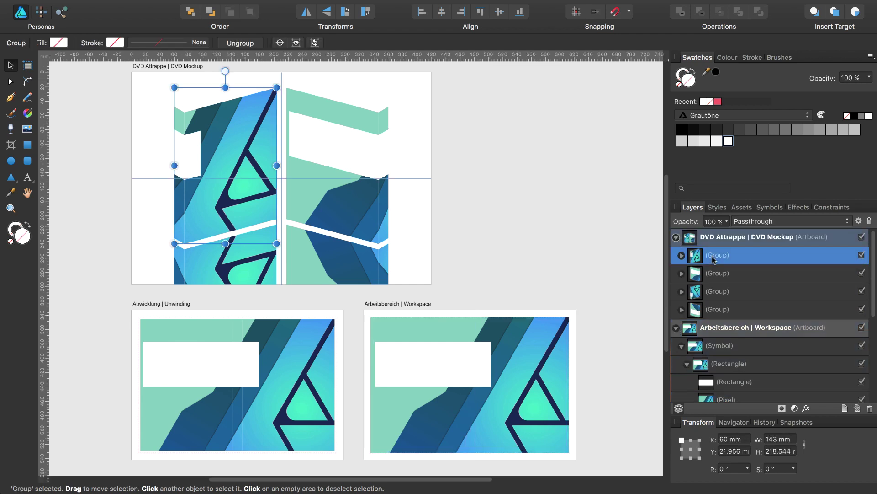
double_click(712, 256)
type("Ansicht vorne | Front view")
double_click(714, 276)
type("Ansicht hinten | Back view")
key("Return")
Rename the other groups 'Ansicht vorne Spiegelung | Front view mirror' and 'Ansicht hinten Spiegelung | Back view mirror'
double_click(715, 291)
type("A")
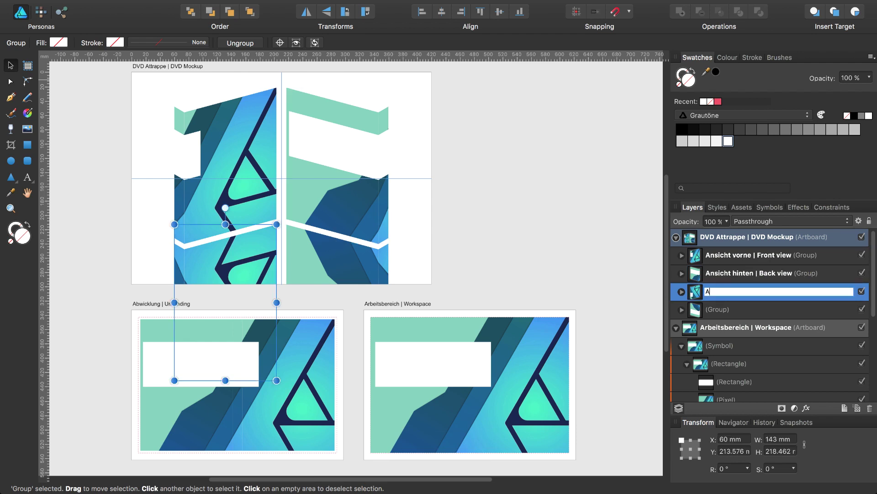
type("nsicht vorne Spiegelung | Front view mirror")
key("Return")
left_click(718, 310)
double_click(719, 313)
type("Ansicht hinten Spiegelung |")
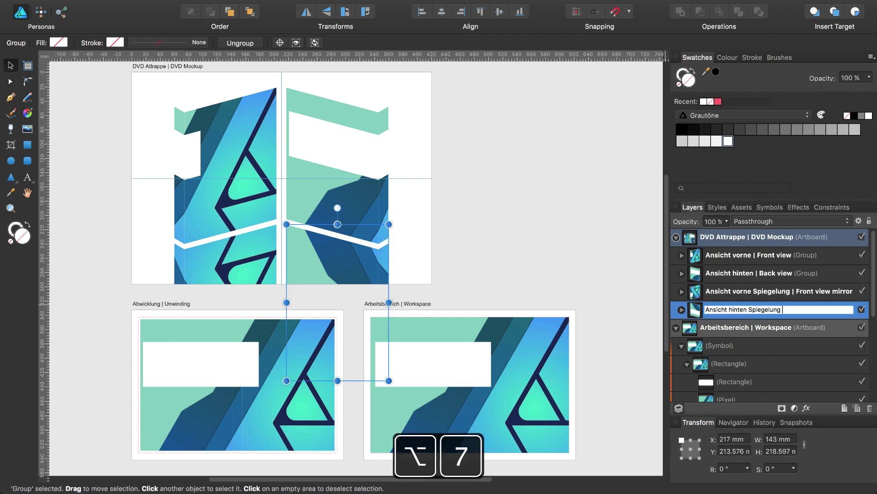
type(" Back view mirror")
key("Return")
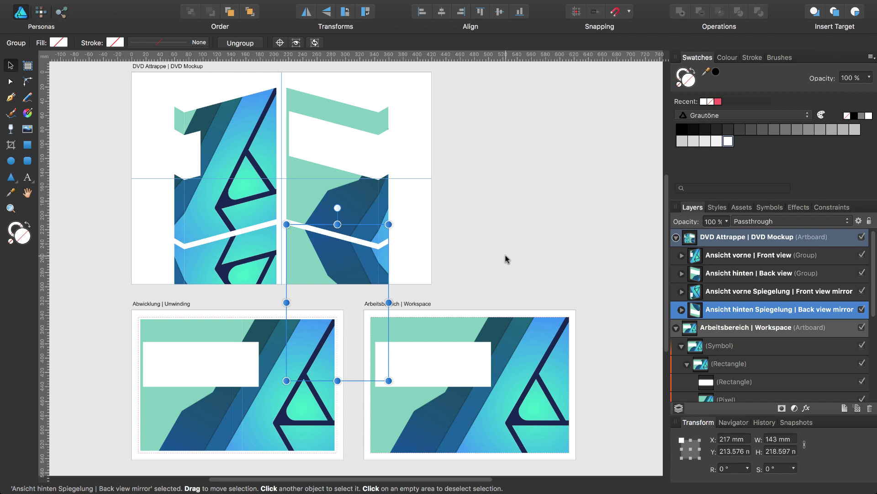
double_click(696, 237)
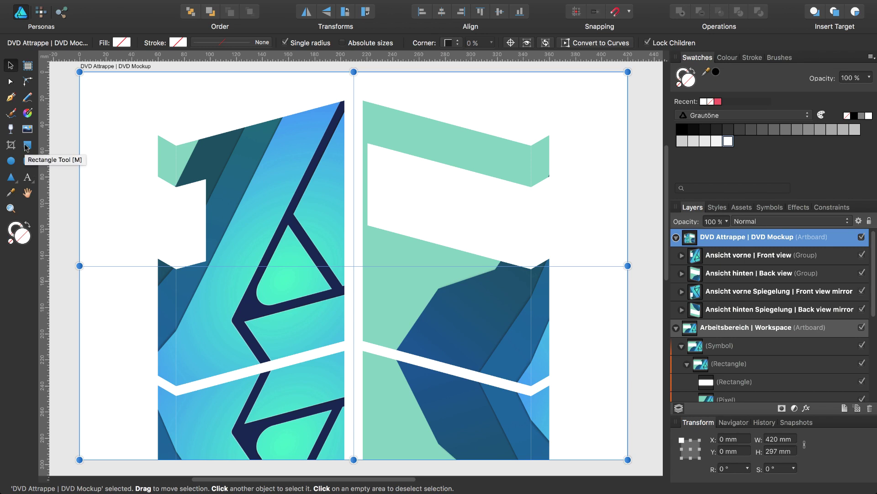
Draw a 14 × 184 mm rectangle beside the front cover's left edge and fill it light grey
left_click(27, 145)
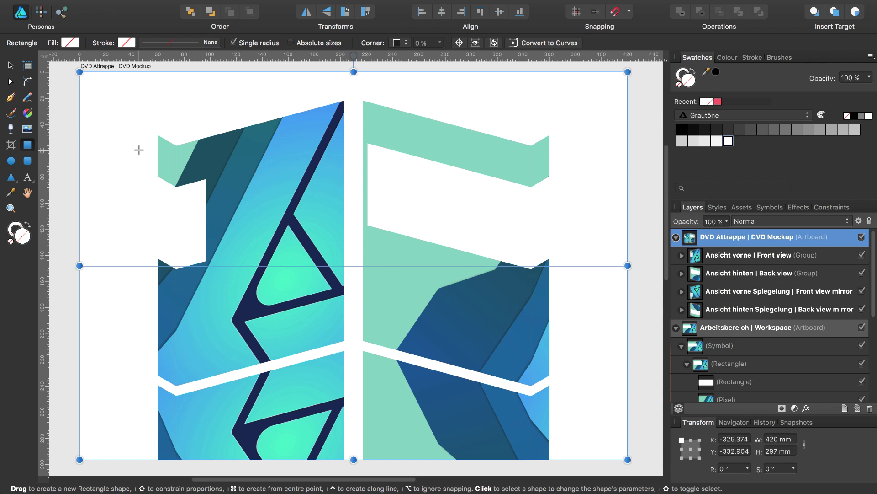
left_click_drag(137, 149, 173, 409)
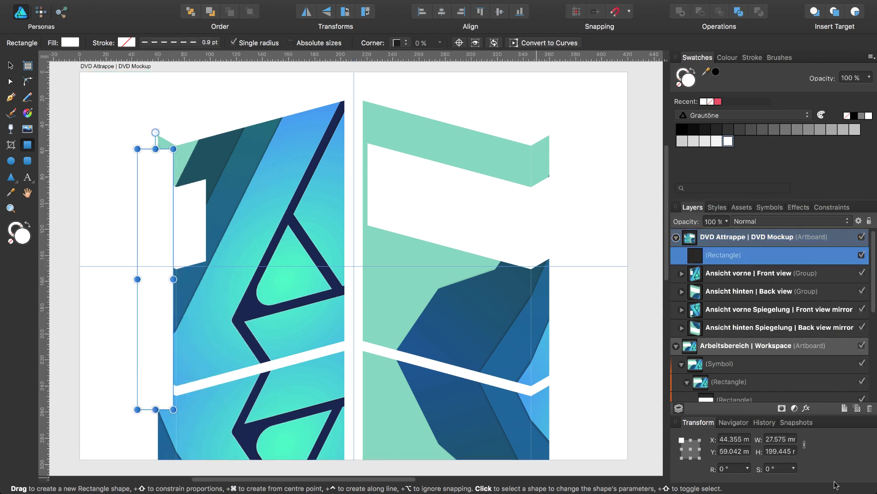
left_click(777, 439)
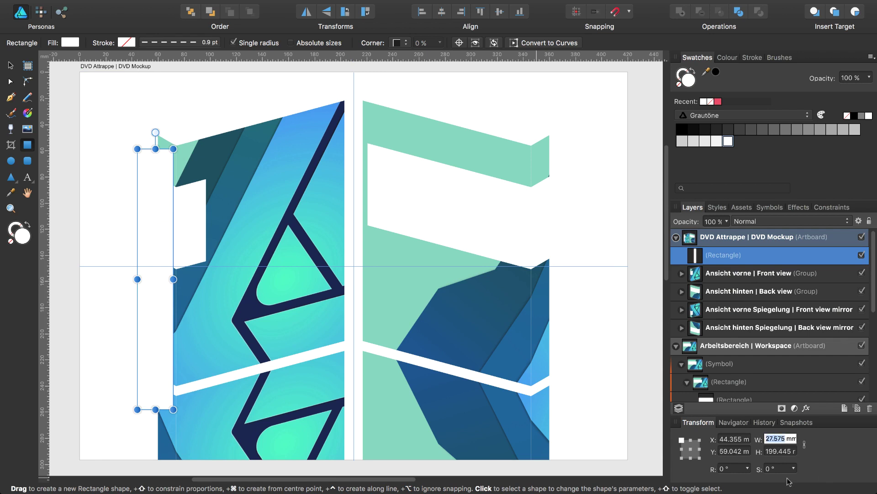
type("14")
key("Tab")
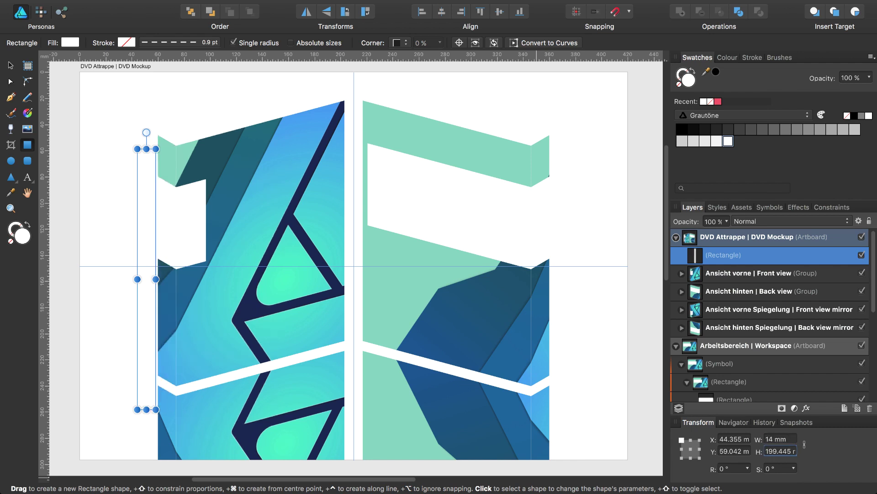
type("184")
key("Return")
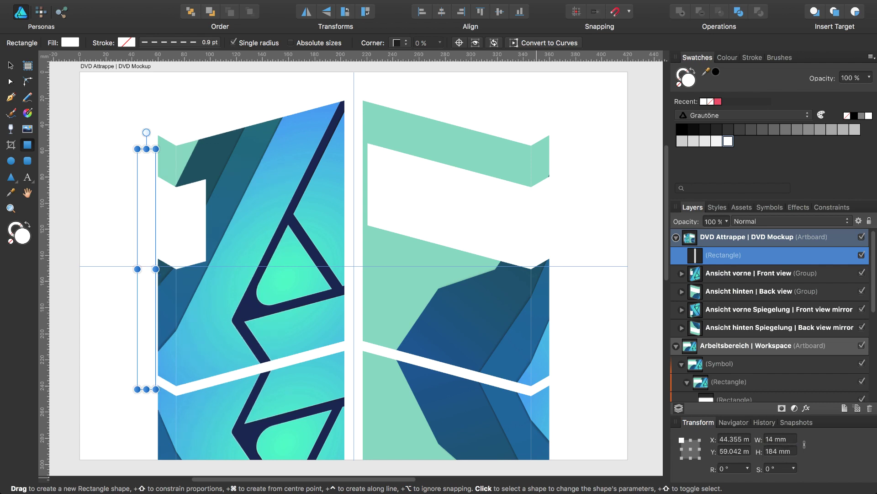
left_click(681, 142)
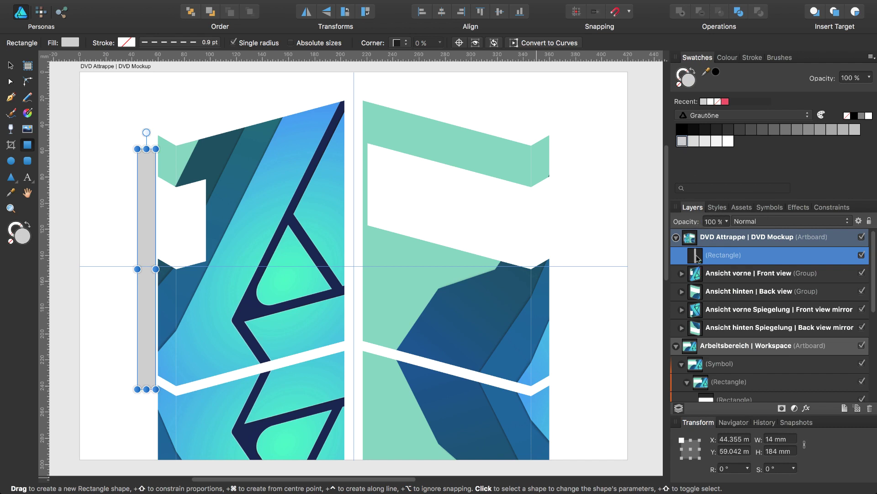
Duplicate the grey strip, place the copy just to the right and widen it to 129 mm
key("super+j")
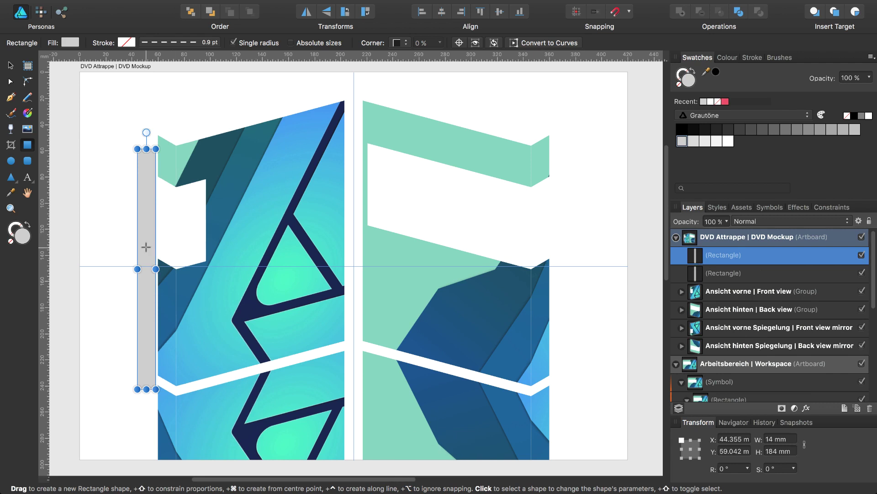
key("v")
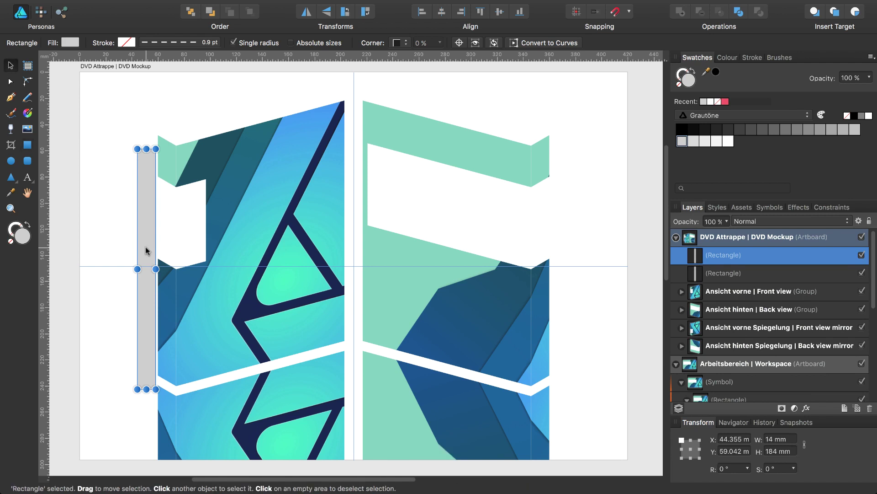
left_click_drag(146, 247, 165, 255)
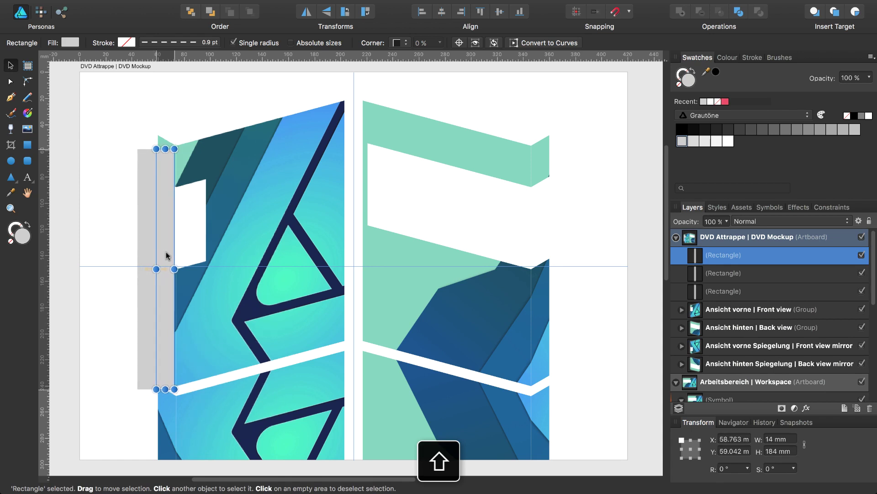
left_click_drag(165, 255, 167, 257)
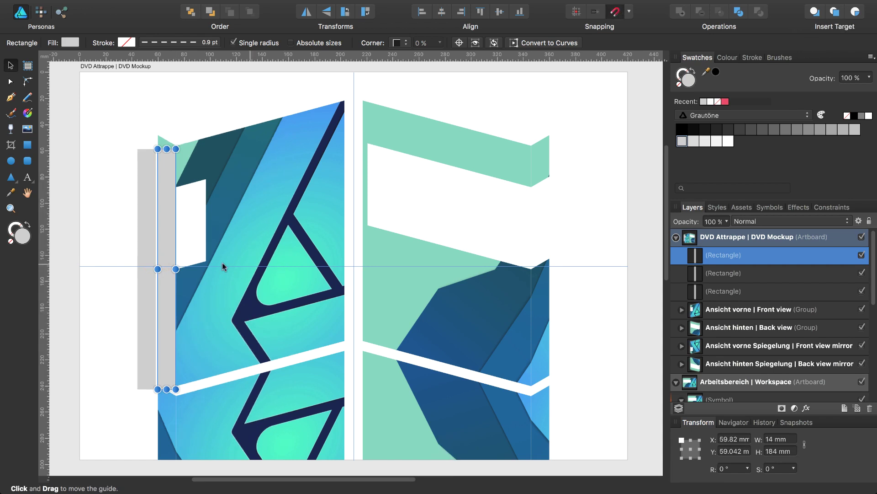
left_click_drag(168, 249, 166, 249)
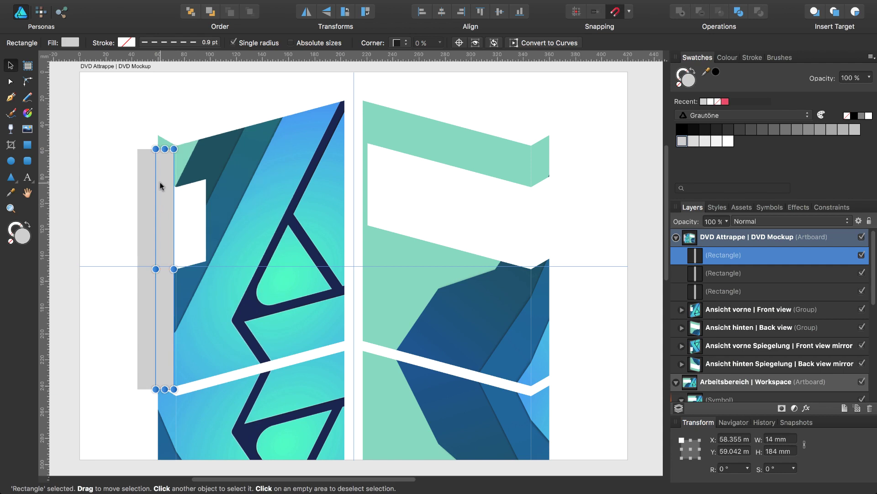
left_click(770, 439)
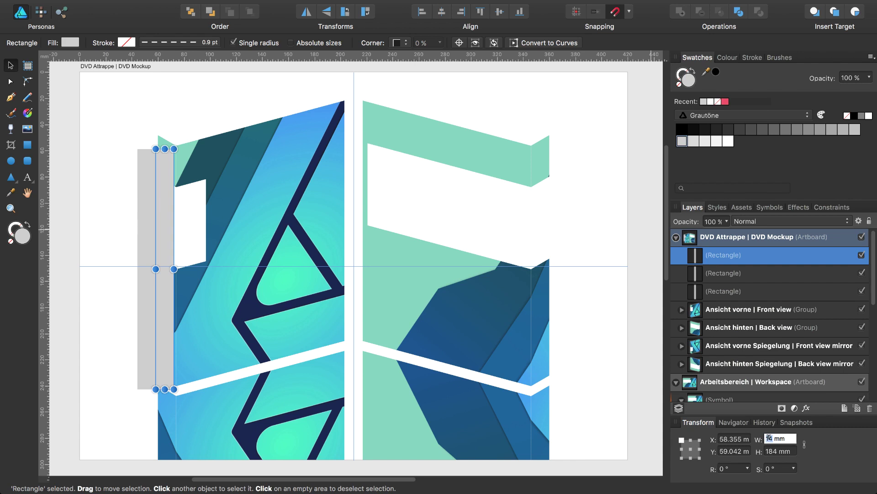
type("129")
key("Return")
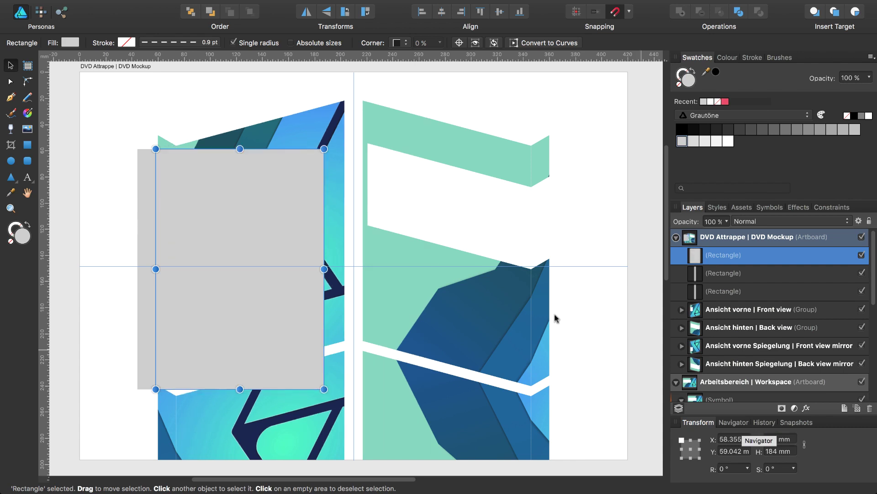
Line both grey rectangles up at X 60 mm and move the spare narrow strip aside
left_click(142, 240, "shift")
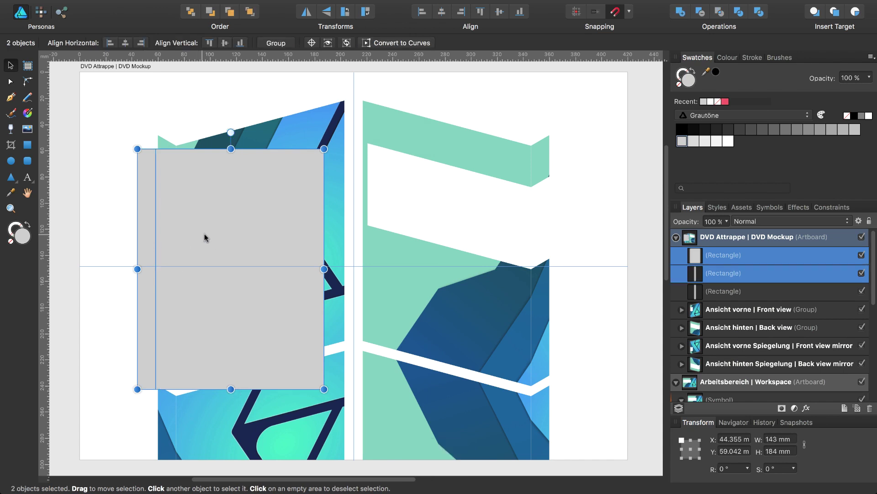
left_click_drag(204, 234, 221, 234)
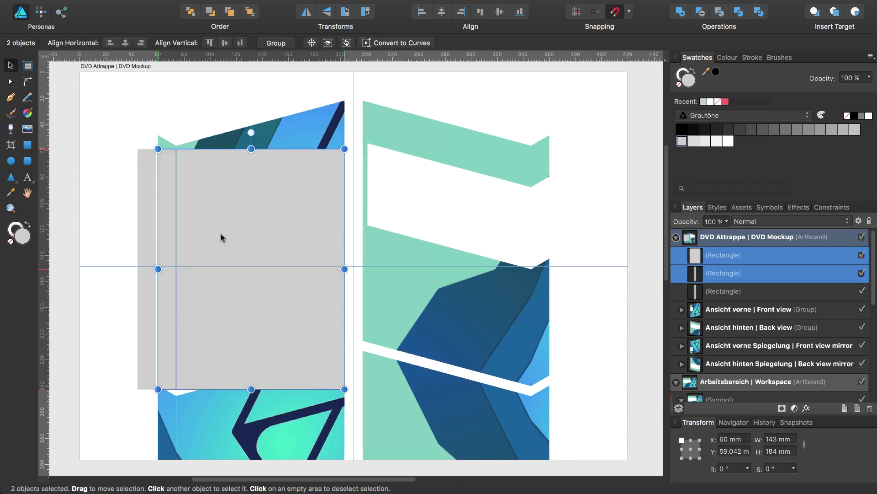
left_click(145, 241)
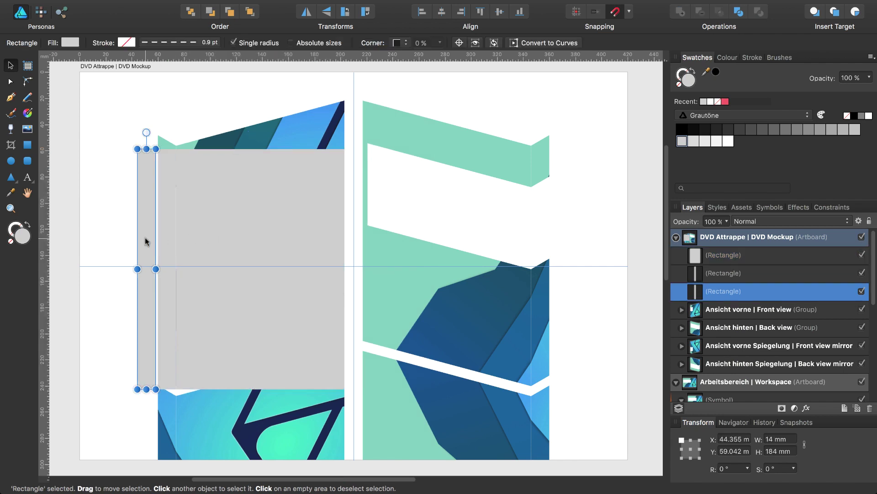
left_click_drag(146, 241, 574, 248)
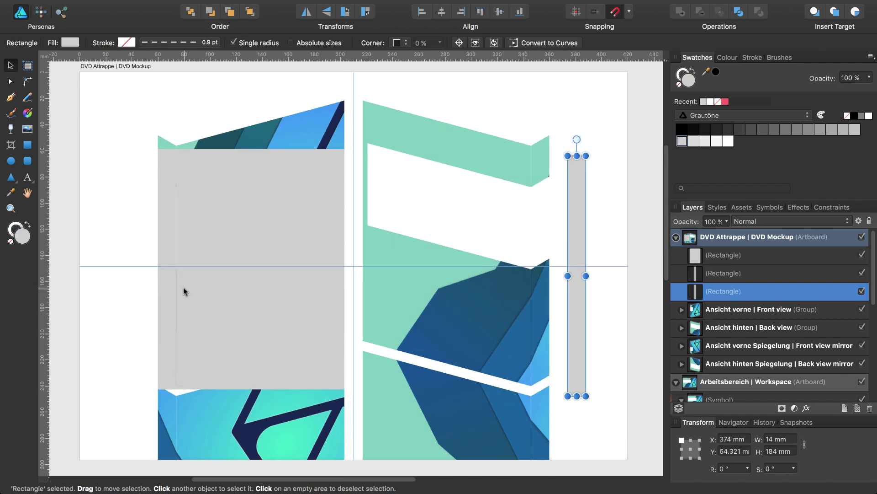
Set the narrow edge strip's height to 186 mm with a middle-left Transform anchor
left_click(164, 213)
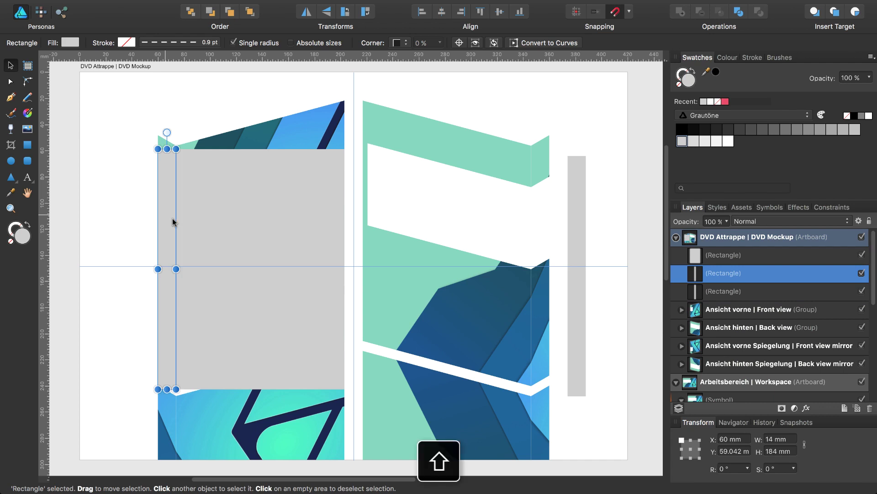
left_click(218, 227, "shift")
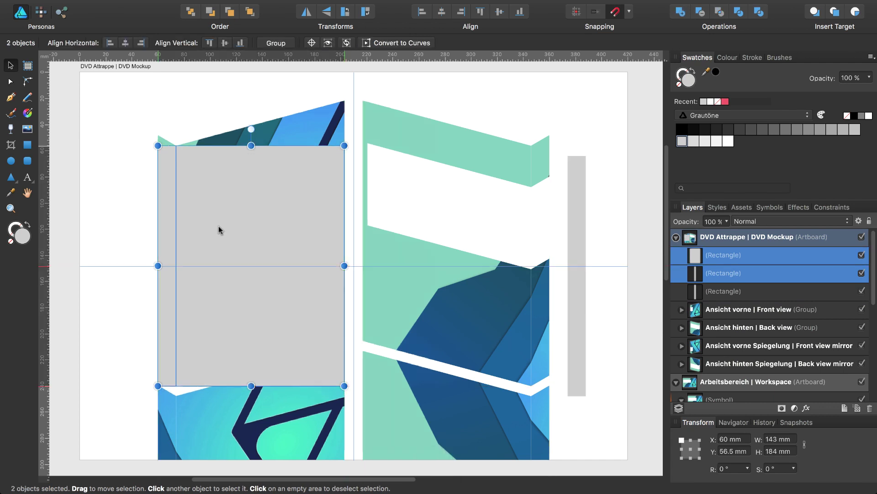
left_click(169, 216)
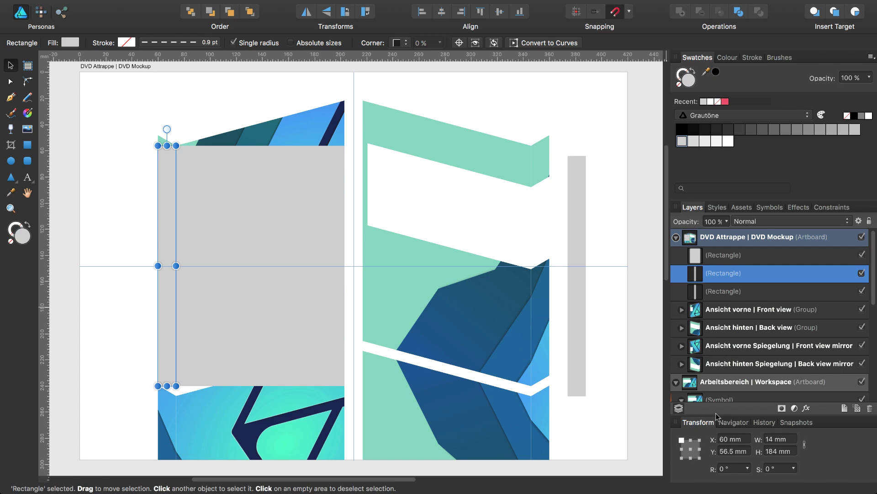
left_click(681, 449)
left_click(776, 450)
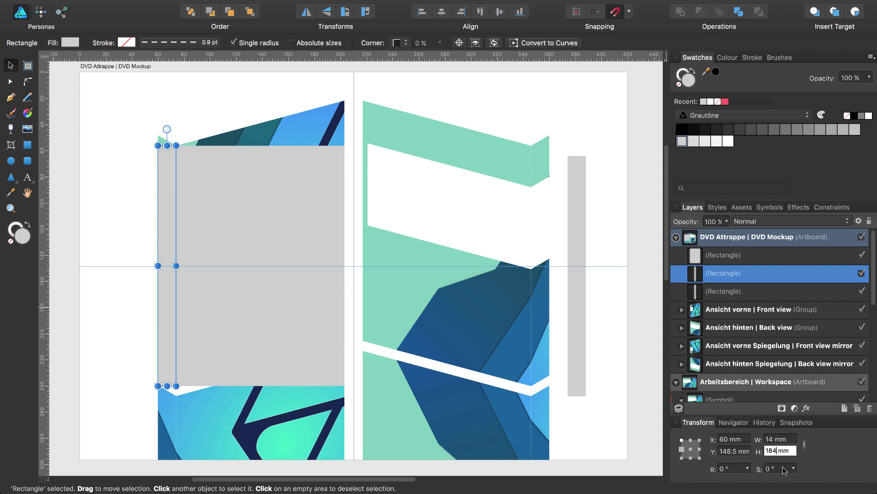
key("BackSpace")
type("6")
key("Return")
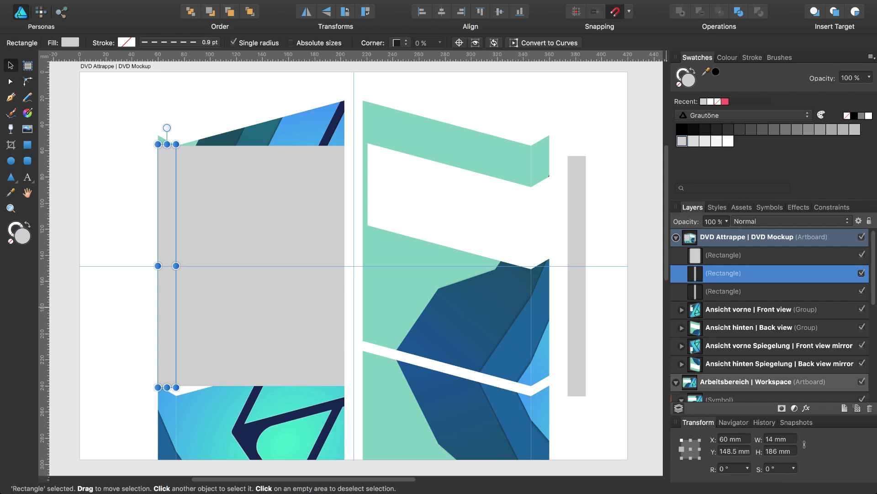
Resize the large grey panel to 130 × 186 mm
left_click(241, 312)
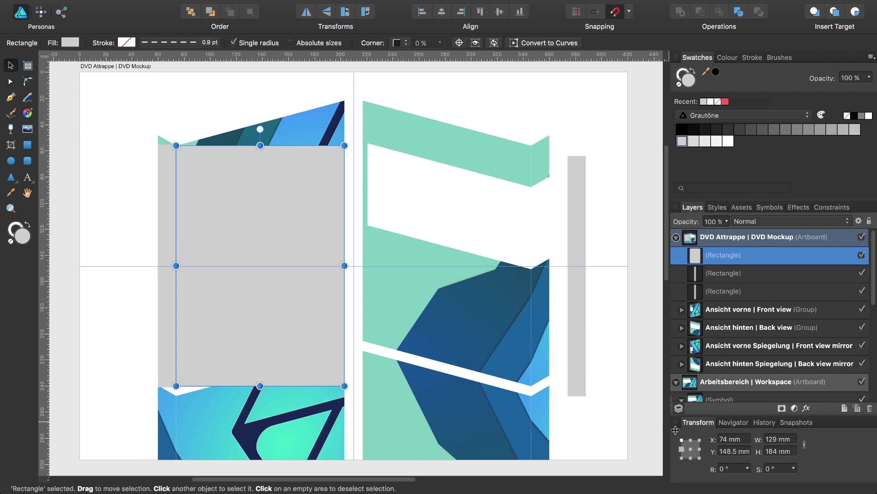
left_click(776, 438)
key("BackSpace")
key("BackSpace")
type("30")
key("Tab")
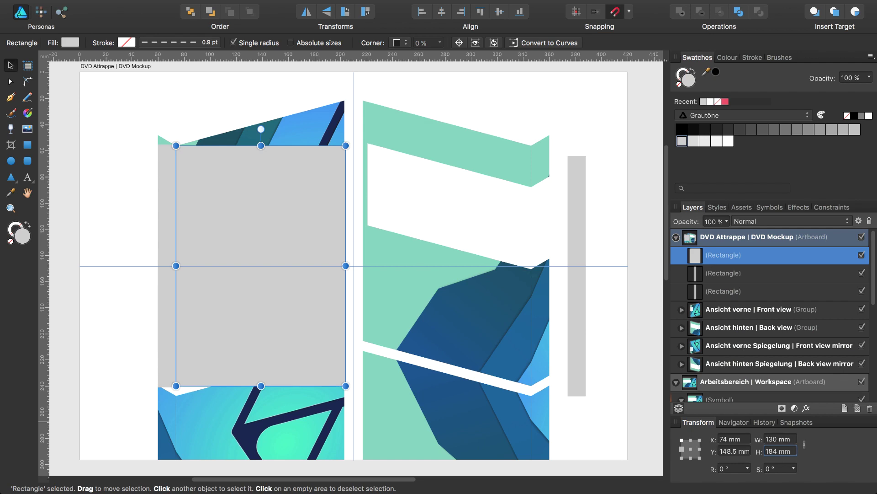
type("186")
key("Return")
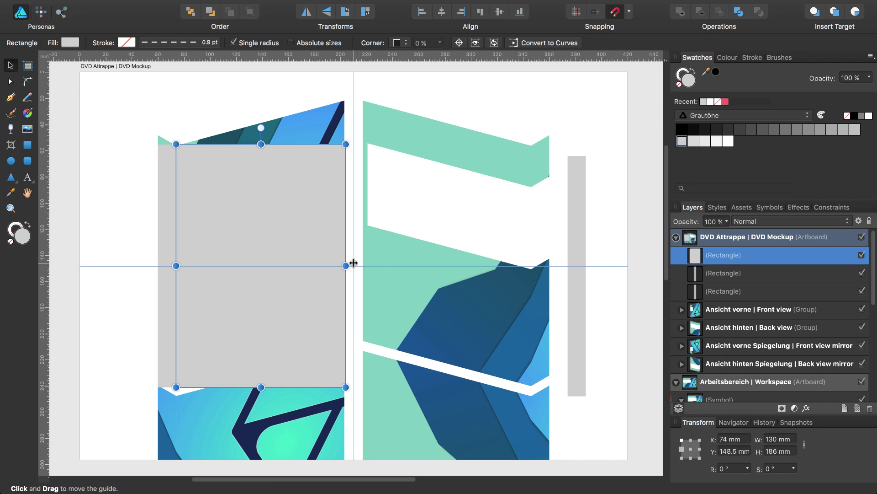
Shear the grey panel to −15° and the narrow strip's left side to about 31.9°
left_click_drag(351, 264, 365, 215)
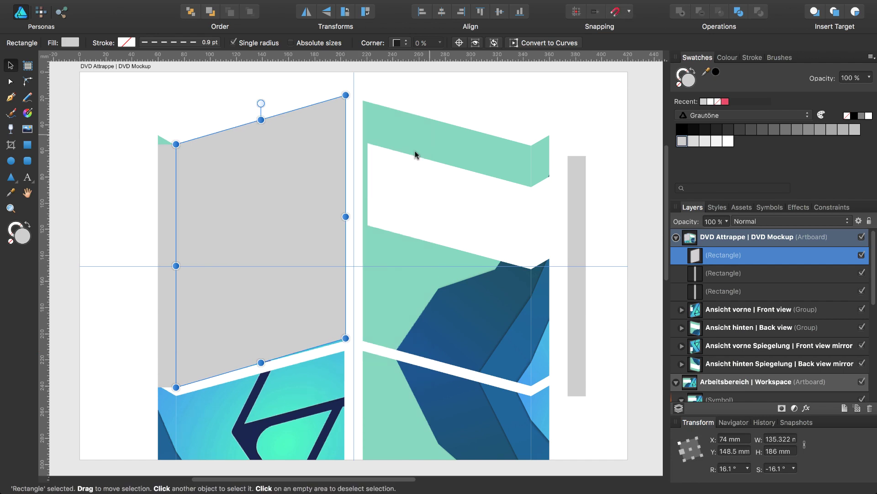
left_click_drag(352, 215, 368, 222)
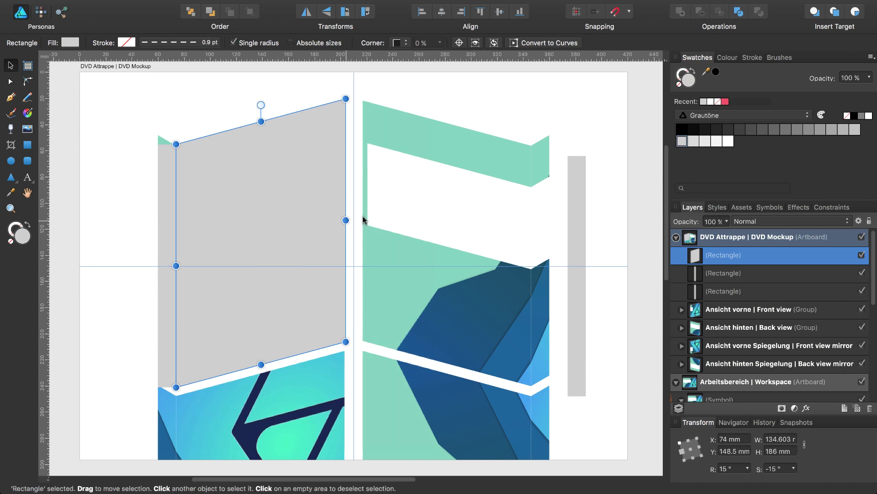
left_click(165, 278)
left_click_drag(151, 264, 113, 254)
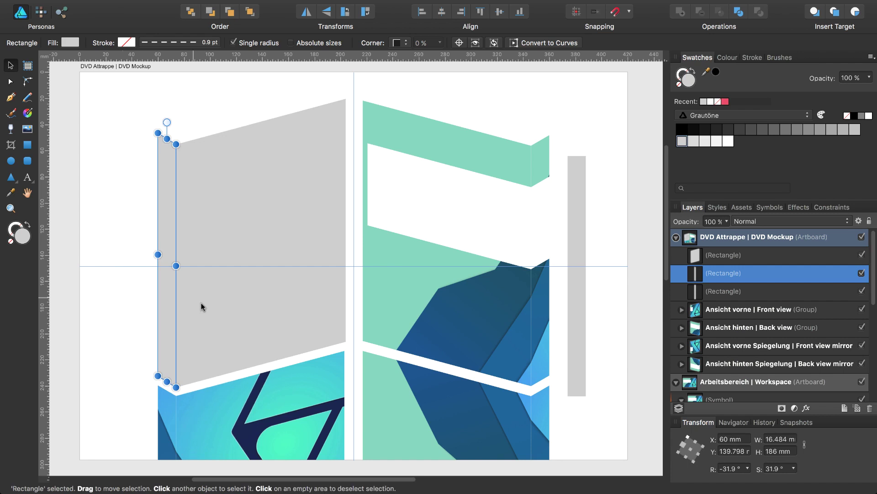
Zoom in on the narrow strip and trim its shear to exactly 30°
key("super+plus")
key("super+plus")
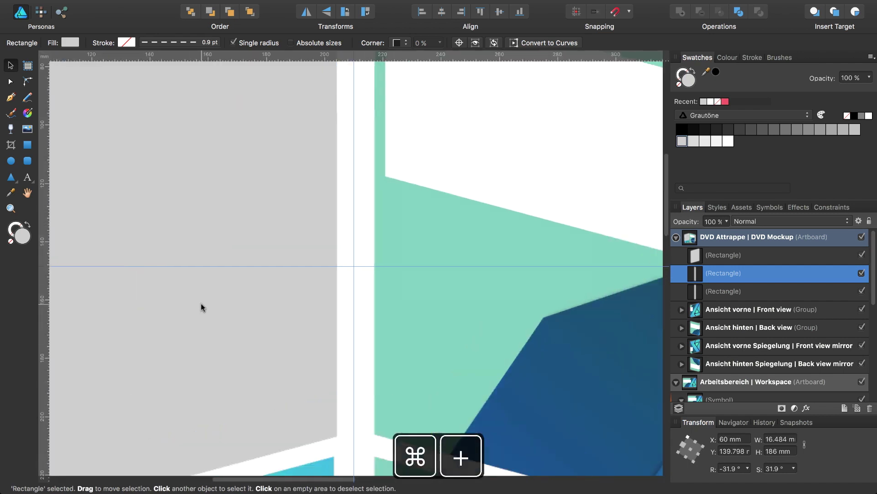
key("super+plus")
key("super+plus")
scroll(204, 300, "left", 10)
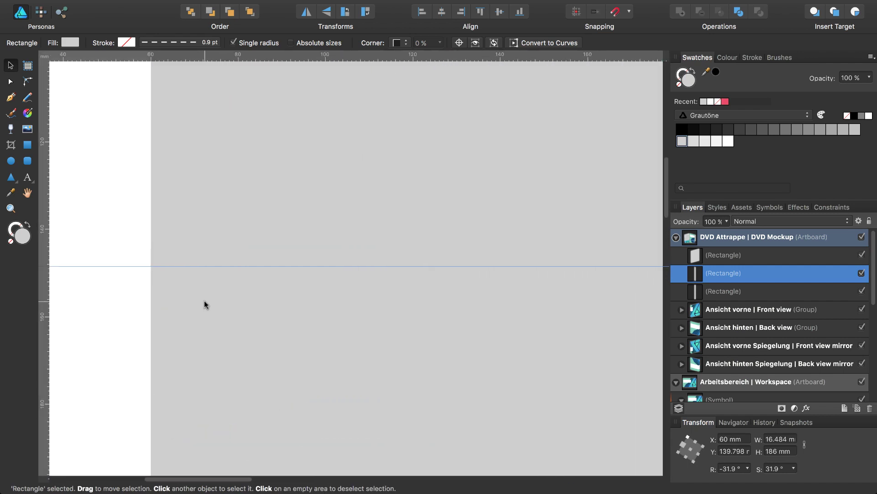
scroll(204, 301, "left", 2)
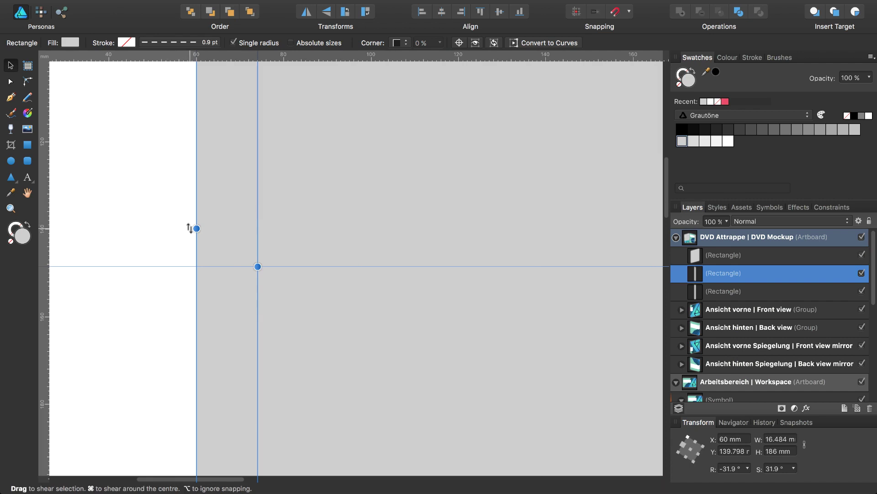
left_click_drag(188, 228, 145, 231)
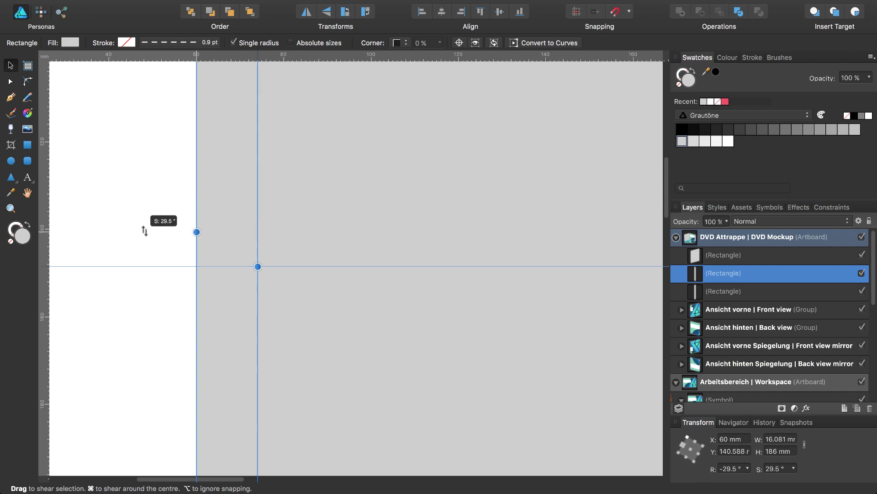
left_click_drag(144, 231, 144, 230)
scroll(506, 254, "up", 3)
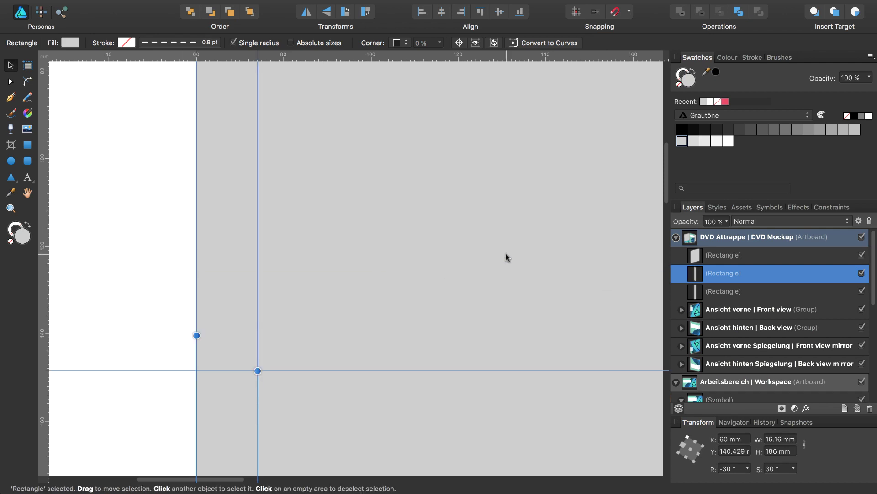
scroll(461, 245, "up", 7)
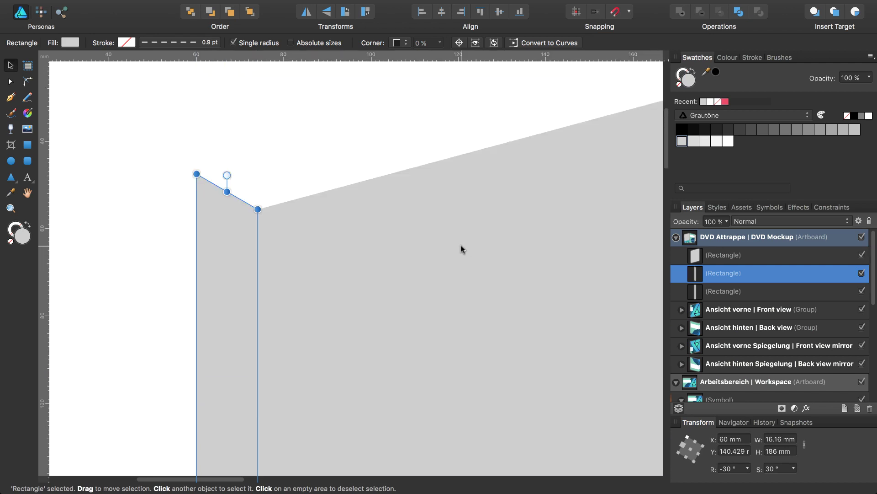
left_click(691, 238)
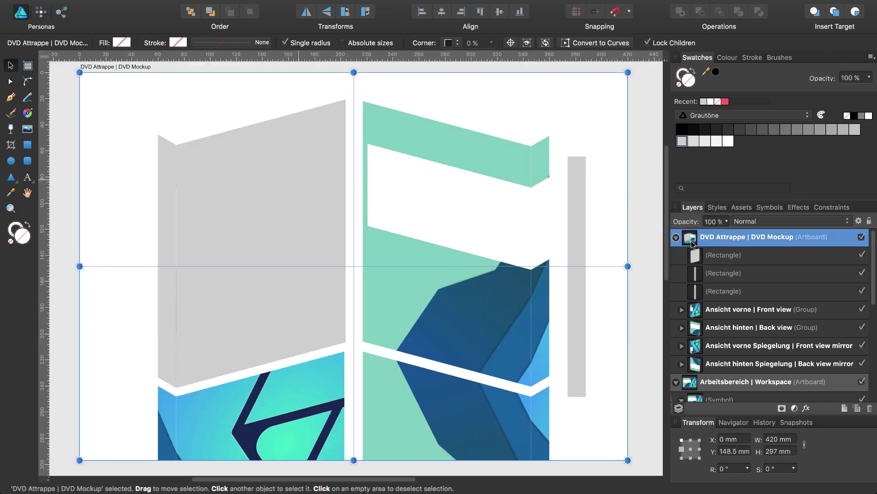
Group the grey panel and strip and move the group below 'Ansicht vorne | Front view'
left_click(166, 222)
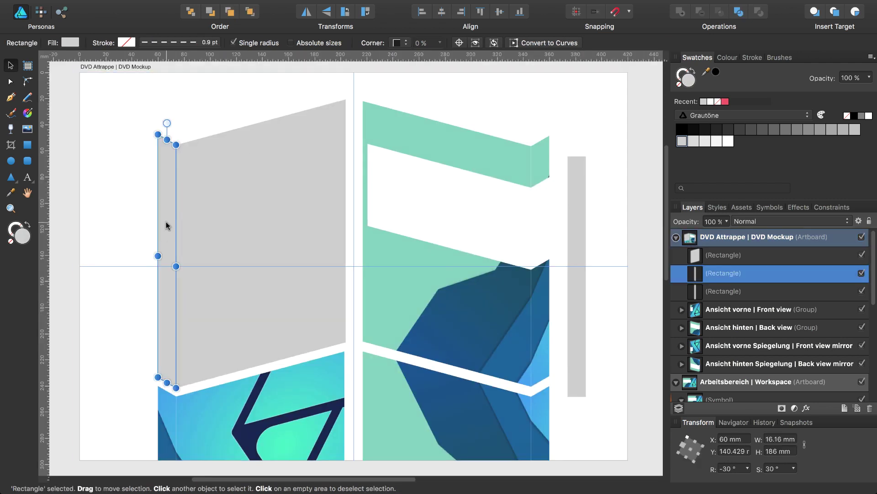
left_click(234, 205, "shift")
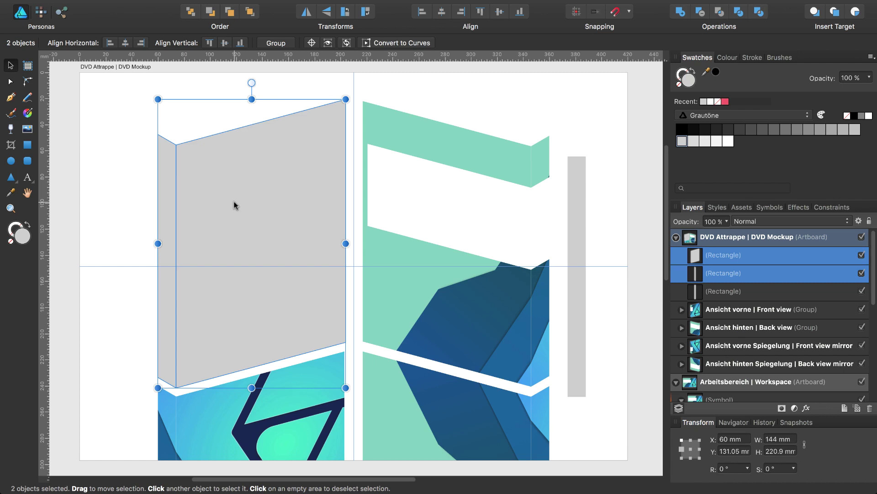
key("super+g")
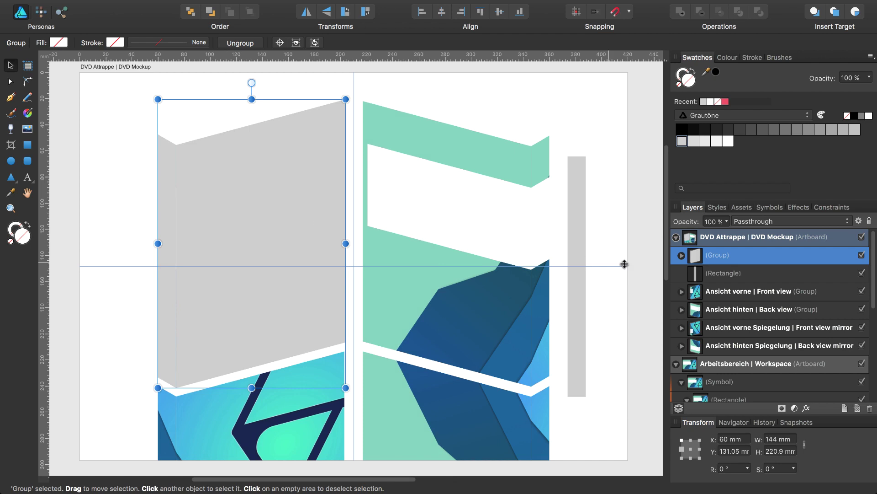
scroll(794, 296, "down", 1)
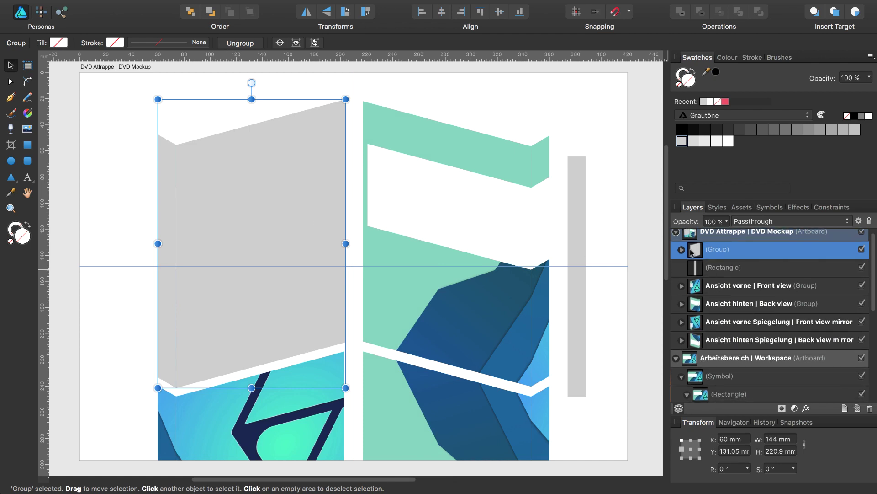
left_click_drag(697, 251, 699, 293)
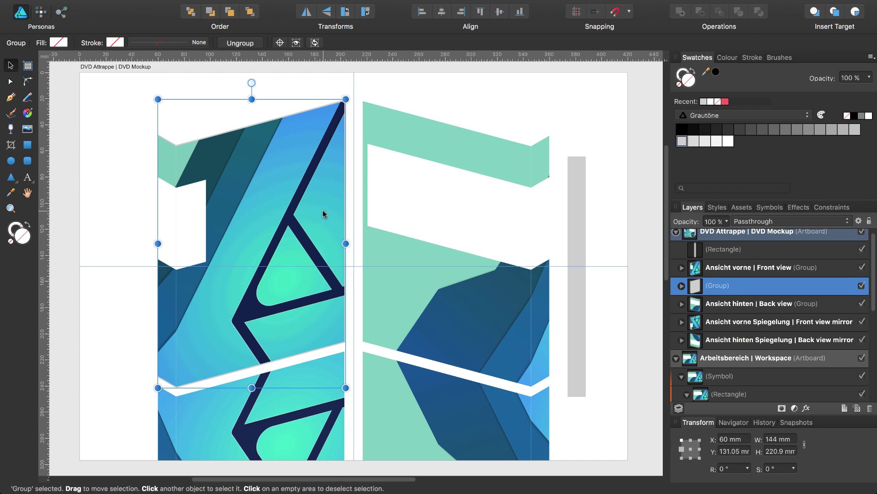
scroll(251, 171, "up", 1)
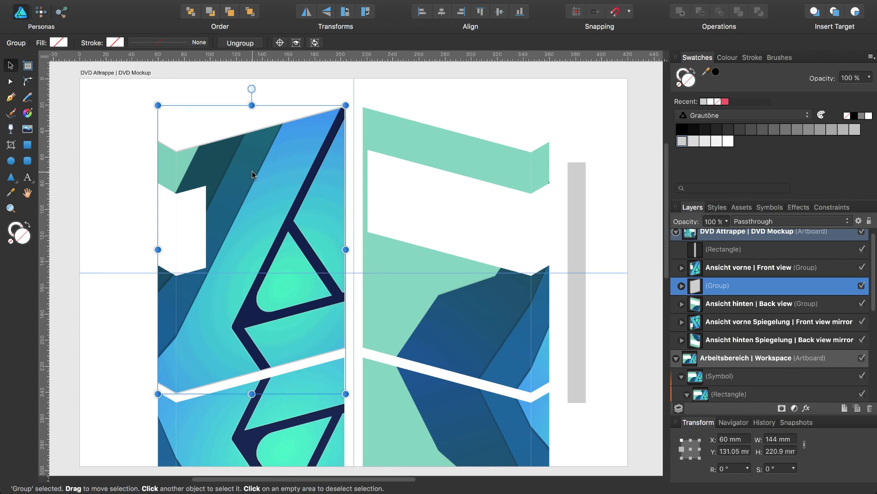
key("z")
left_click(240, 121)
left_click(241, 121)
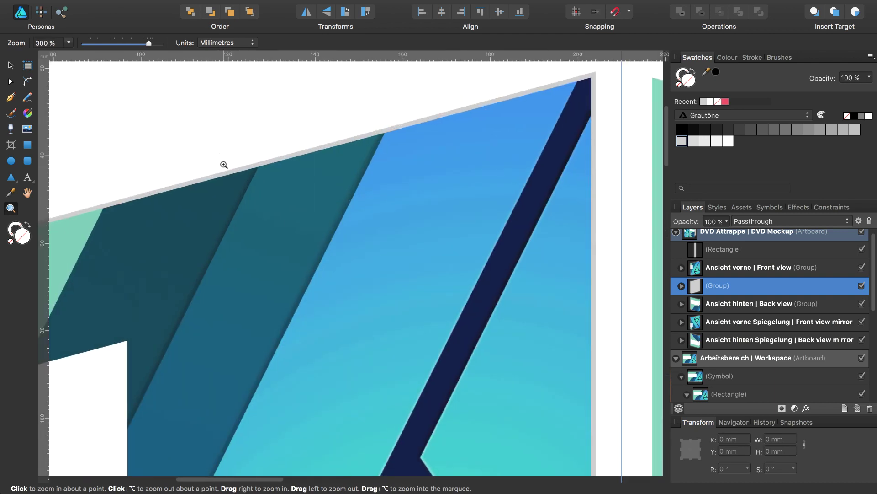
Pan the canvas to the front cover's top-left corner where the grey edge bends
scroll(224, 165, "right", 2)
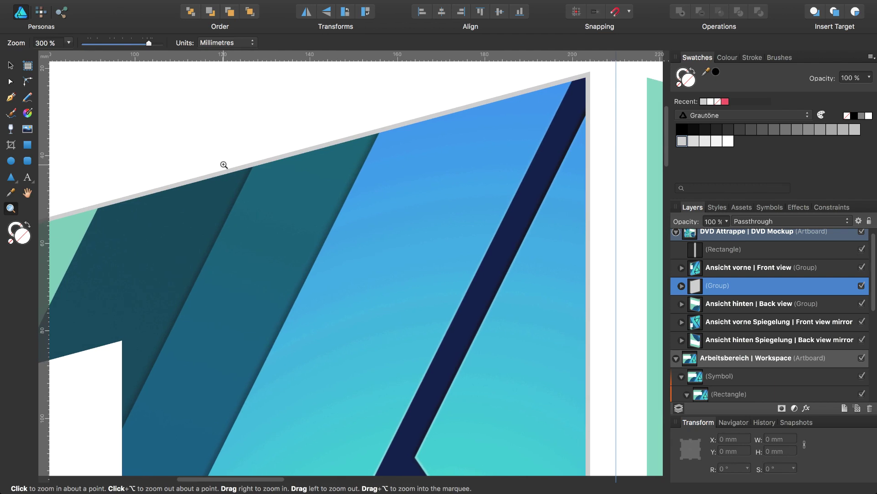
key("v")
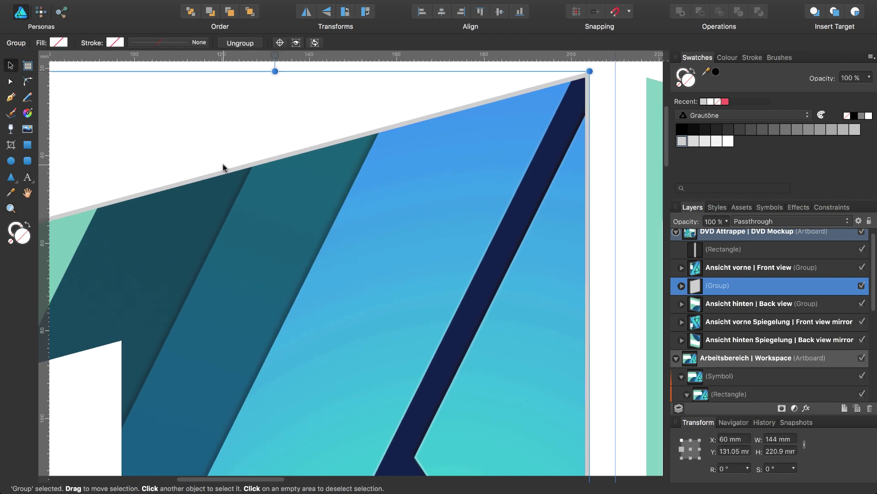
scroll(224, 166, "left", 1)
scroll(223, 167, "up", 5)
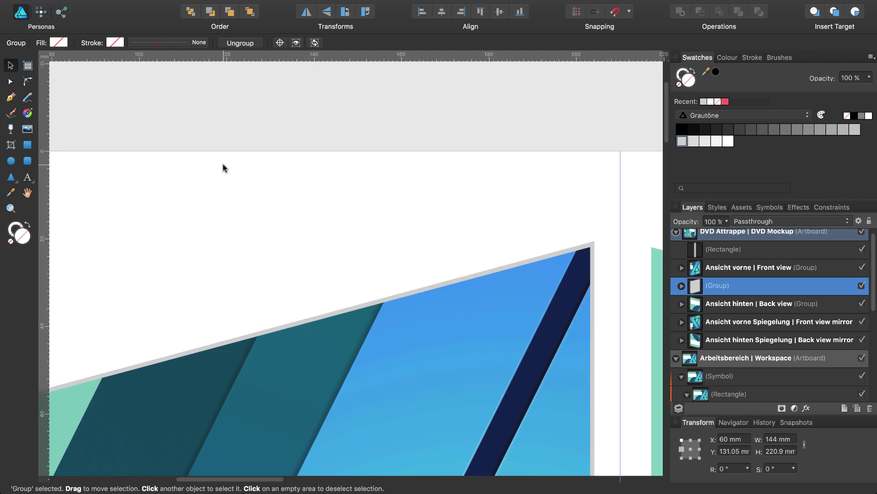
scroll(224, 167, "right", 2)
scroll(224, 167, "right", 3)
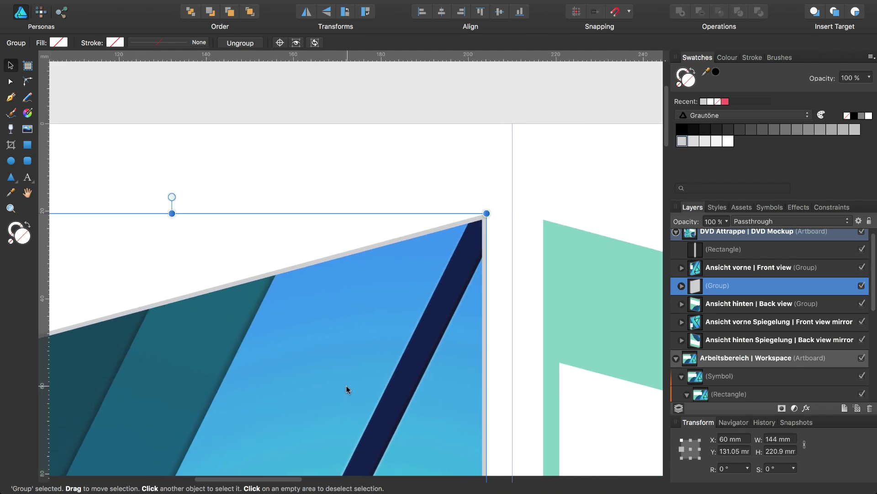
left_click_drag(270, 477, 219, 466)
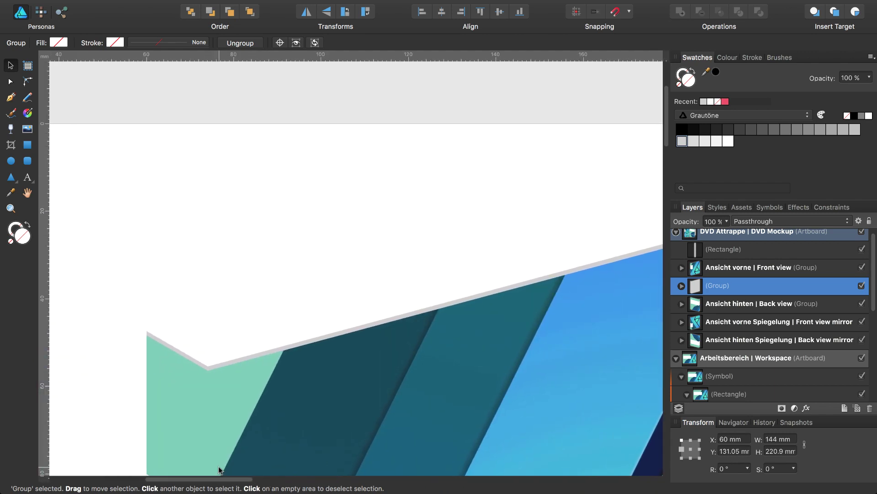
scroll(212, 303, "down", 1)
scroll(212, 303, "down", 5)
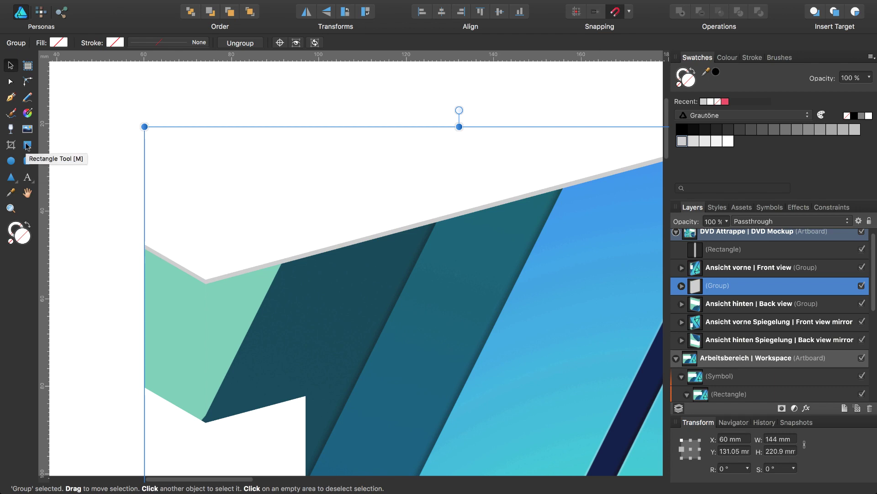
Draw a grey rectangle from the top edge's corner and zoom in using outline view
left_click(27, 145)
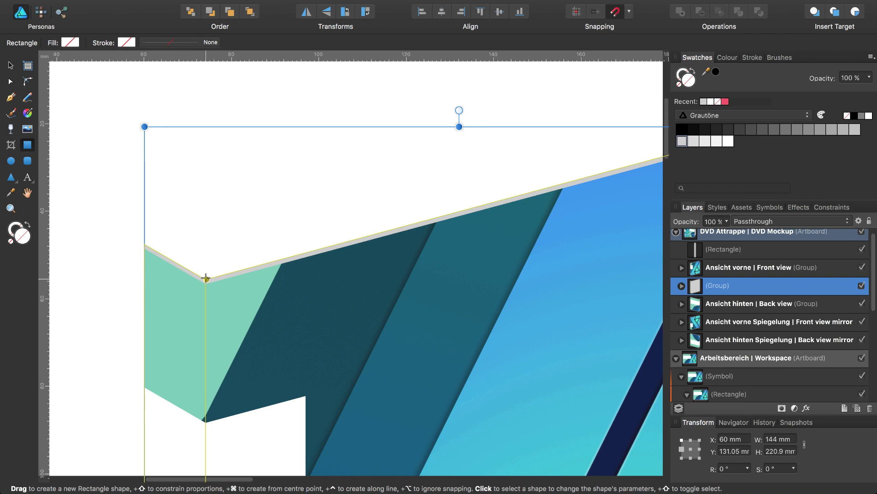
left_click_drag(206, 278, 368, 205)
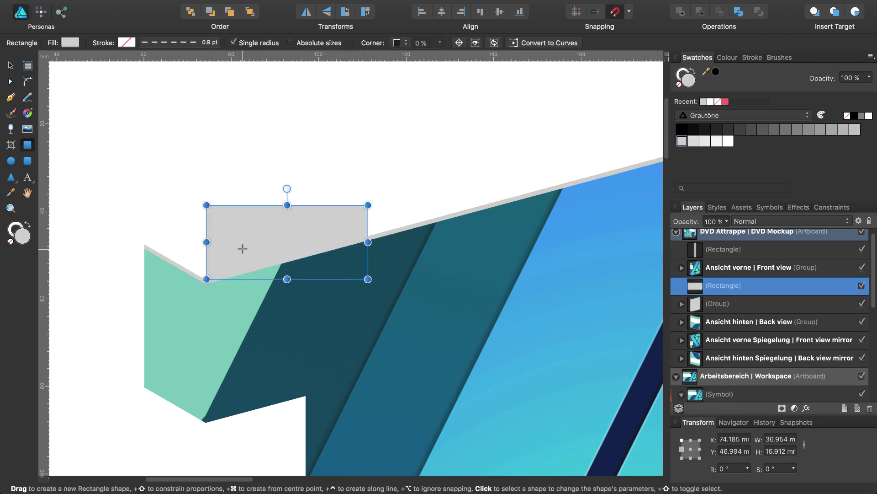
key("super+y")
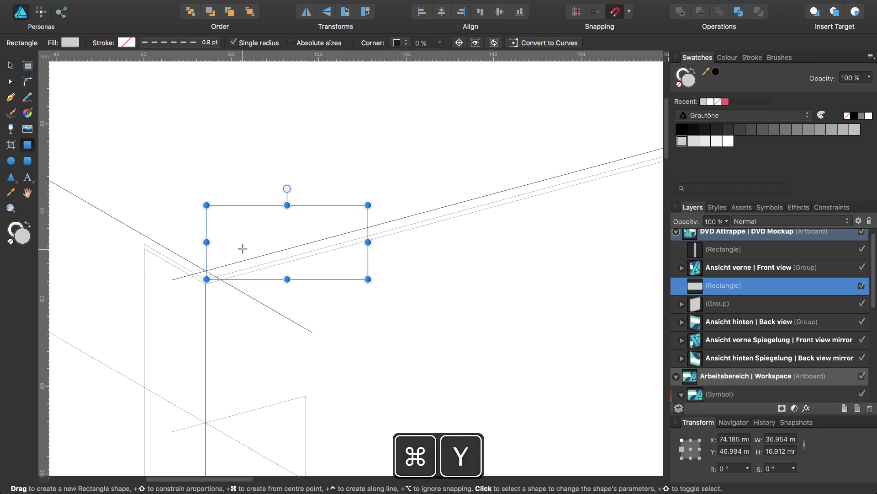
key("space")
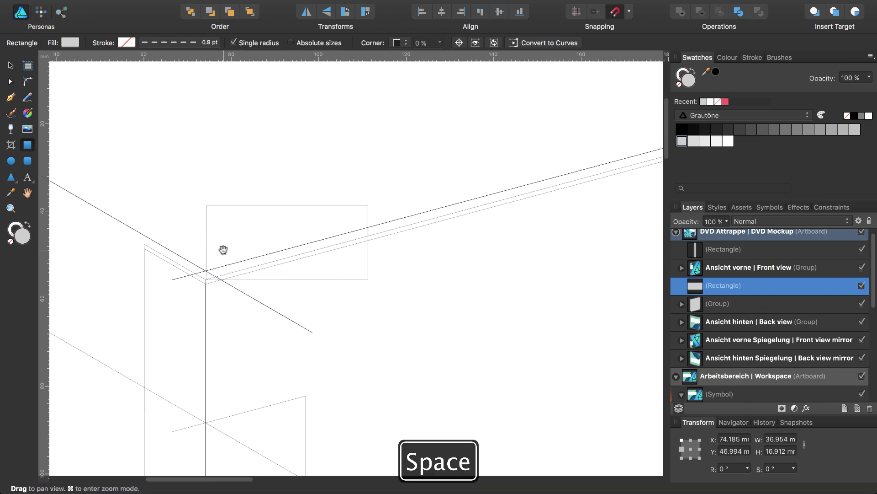
key("z")
left_click(207, 281)
left_click_drag(207, 281, 231, 274)
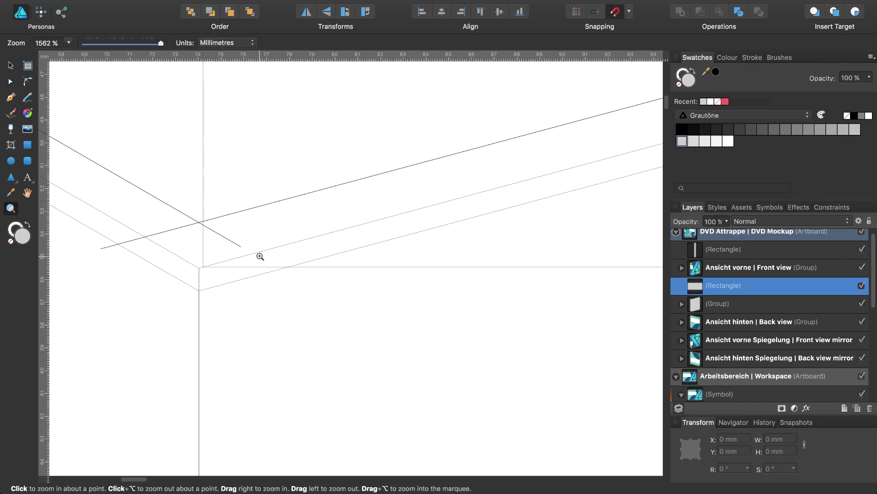
Nudge the rectangle's bottom-left corner exactly onto the edge notch, then restore filled view
key("z")
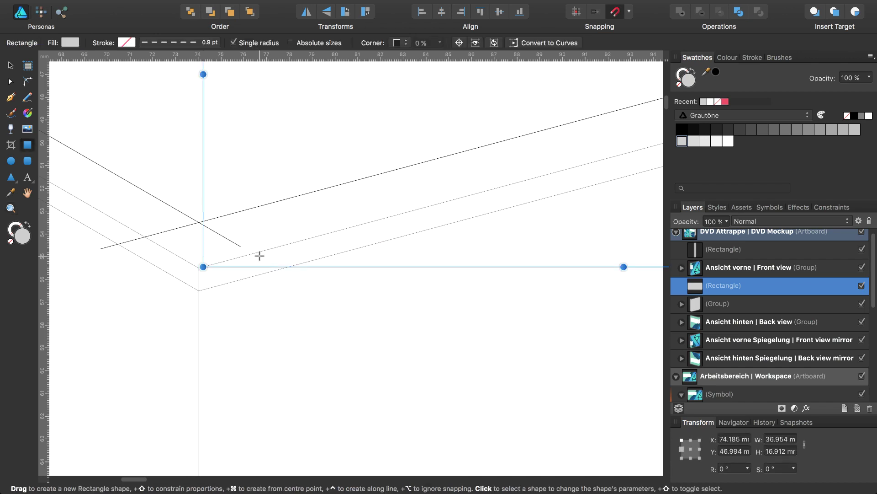
key("v")
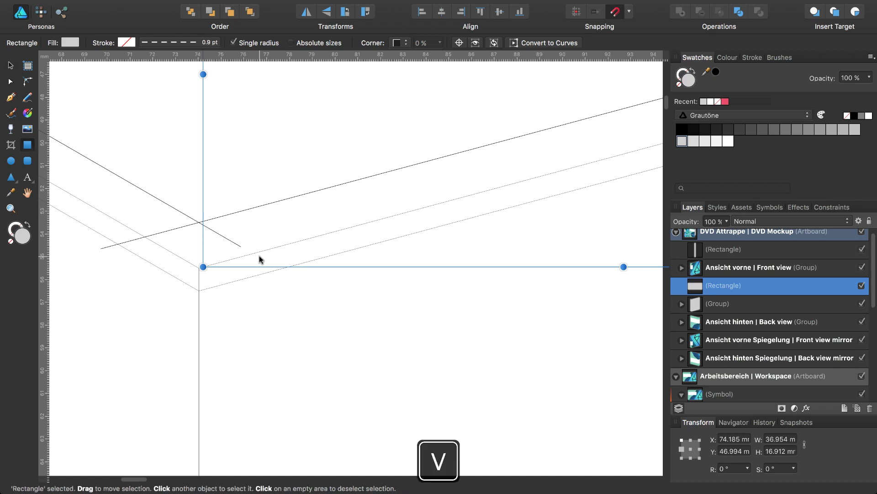
left_click_drag(272, 270, 268, 269)
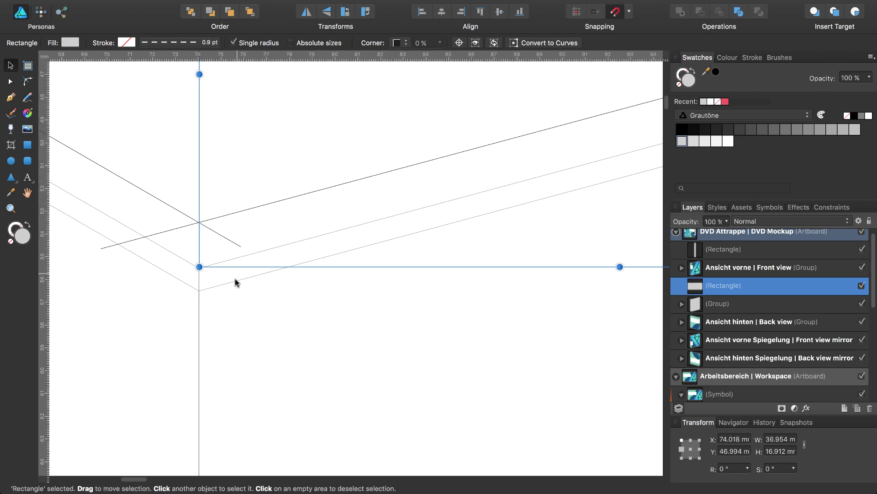
key("space")
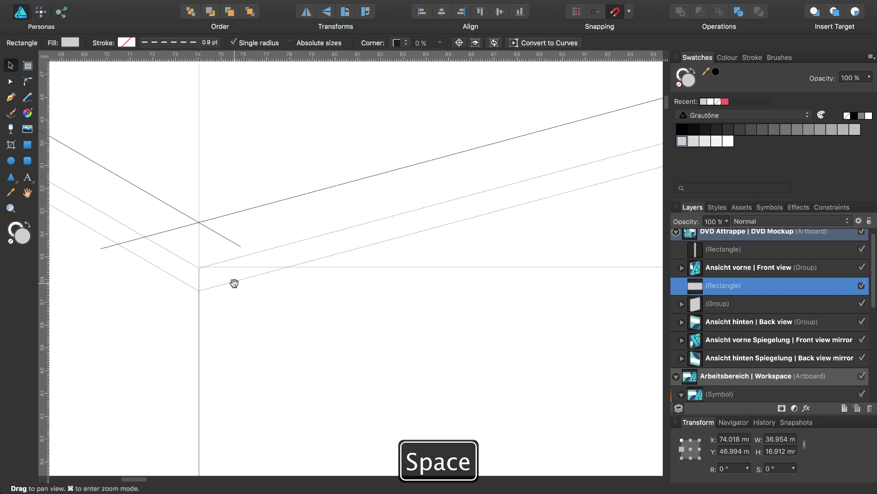
left_click_drag(243, 269, 244, 269)
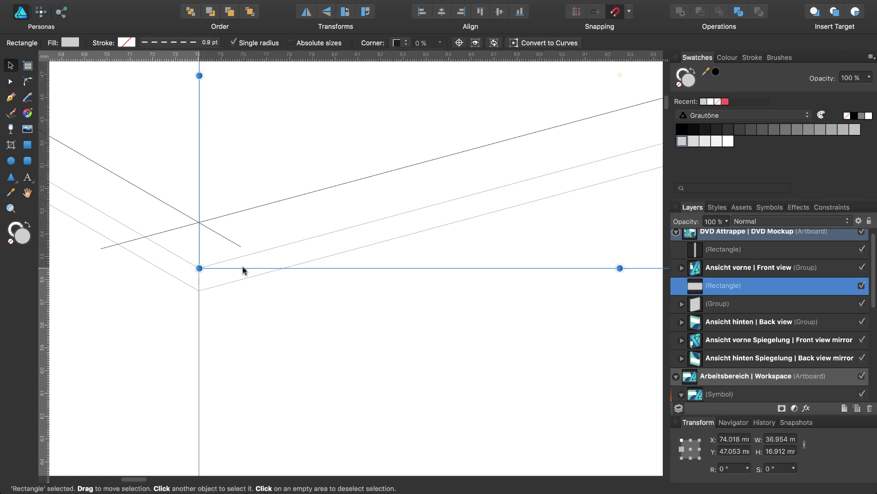
key("space")
key("super+y")
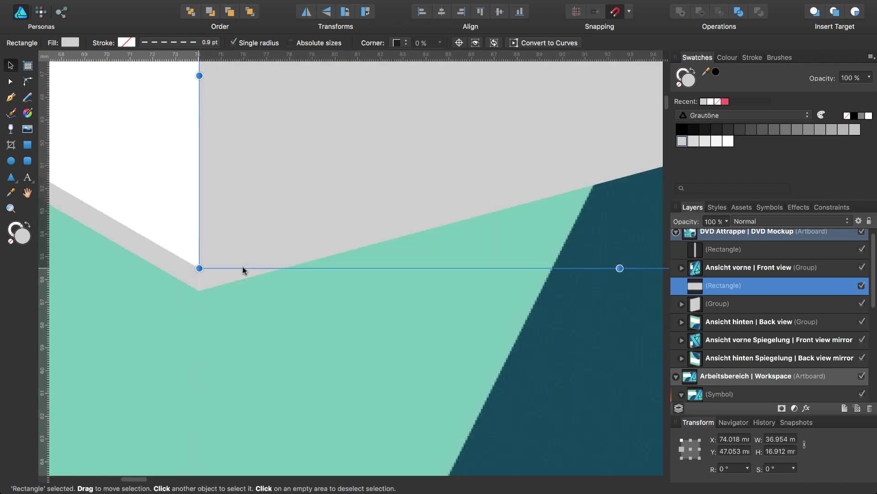
Shear the rectangle's top edge and lower its height to match the cover's slanted top
key("super+minus")
key("super+minus")
key("super+minus")
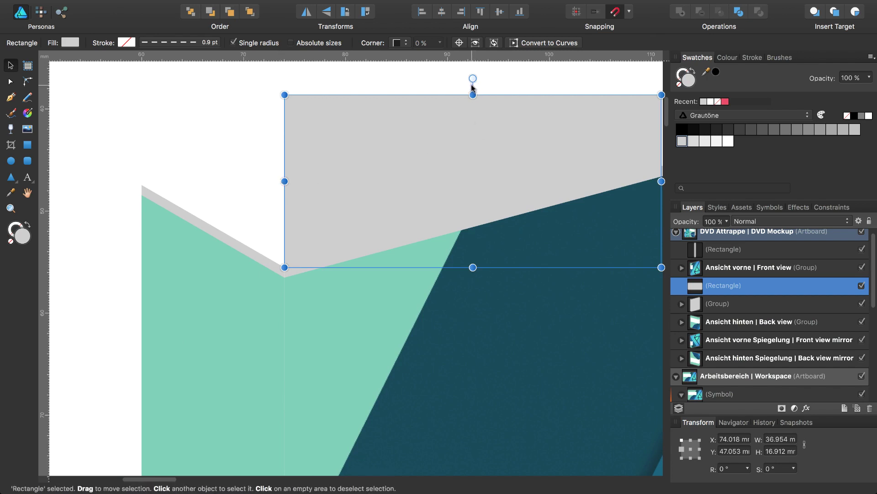
left_click_drag(472, 87, 174, 89)
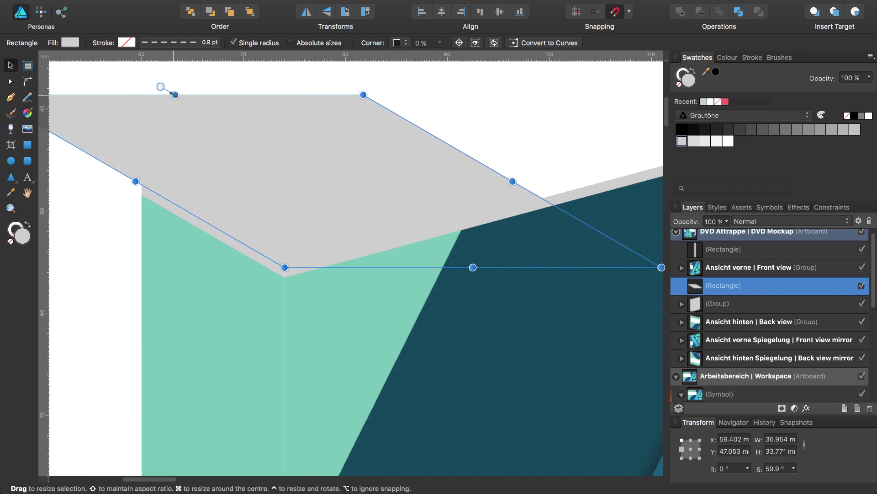
mouse_move(175, 95)
left_mouse_down()
mouse_move(247, 146)
mouse_move(328, 154)
left_mouse_up()
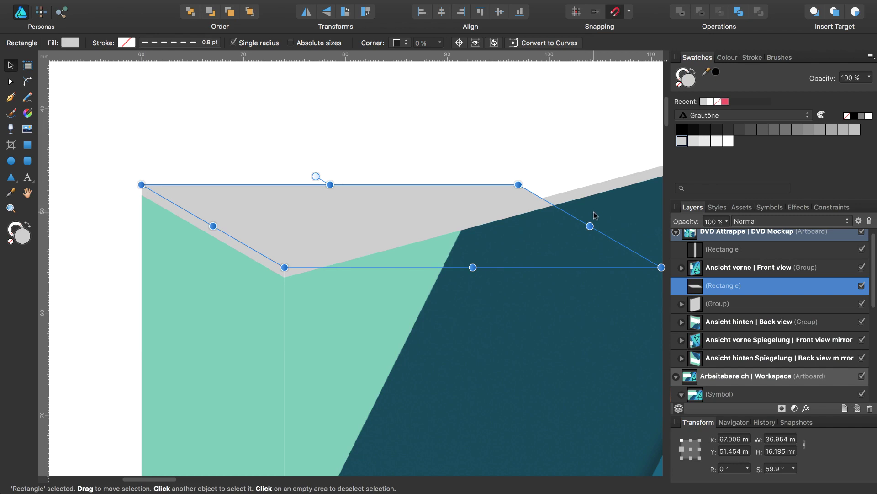
left_click_drag(594, 221, 479, 144)
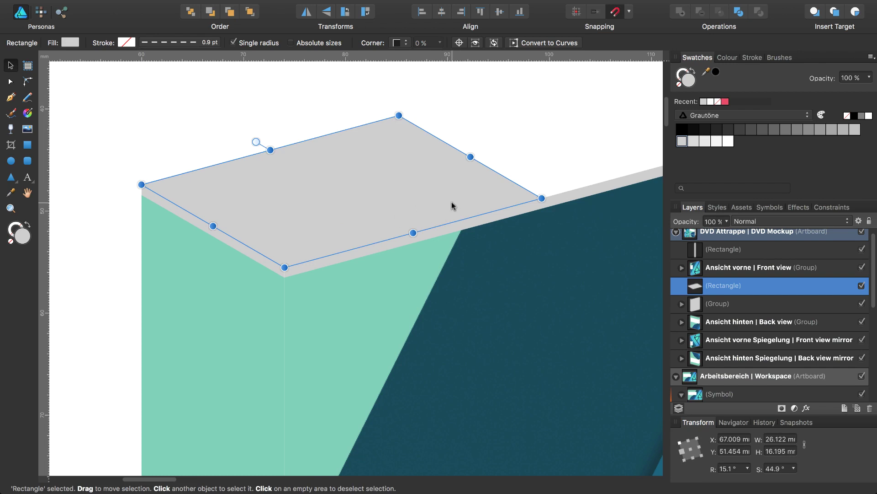
Stretch the bevel strip to the cover's right corner, 134.603 mm long
key("super+minus")
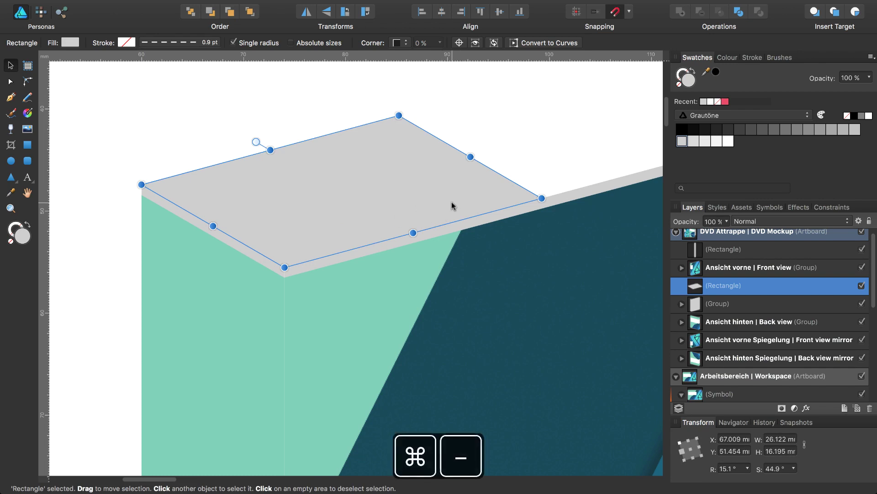
key("super+minus")
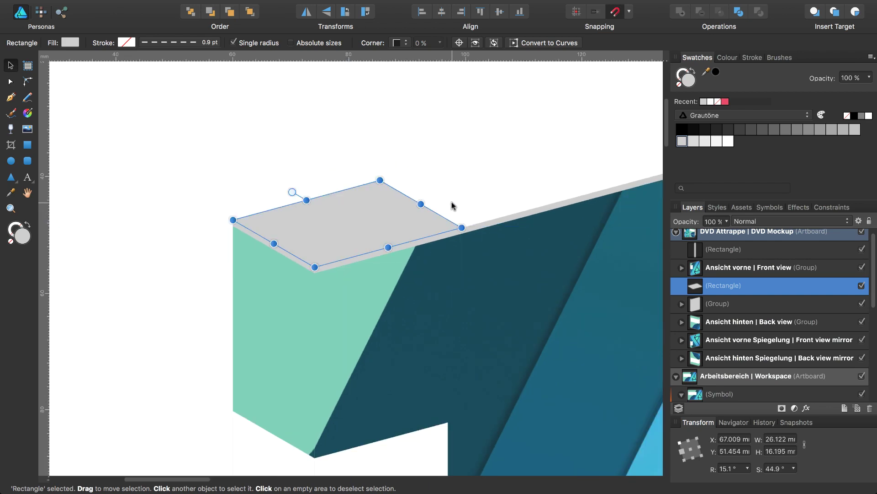
scroll(451, 205, "right", 5)
key("super+minus")
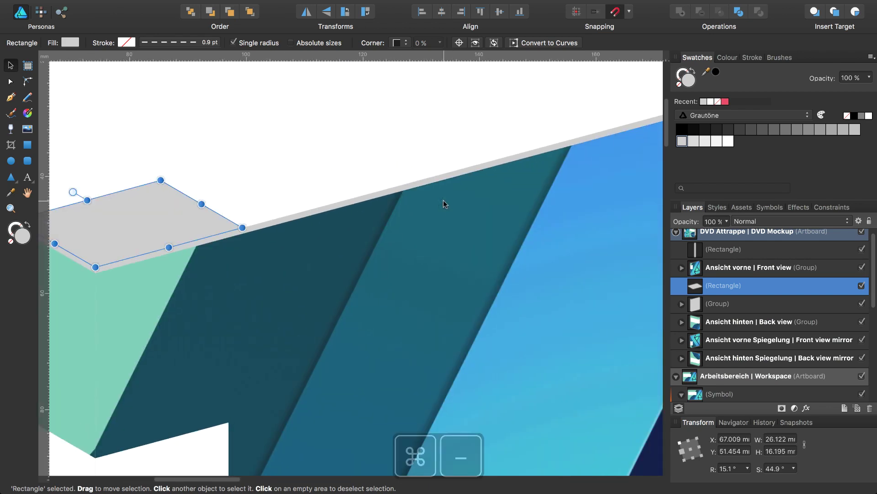
key("super+minus")
key("super+minus")
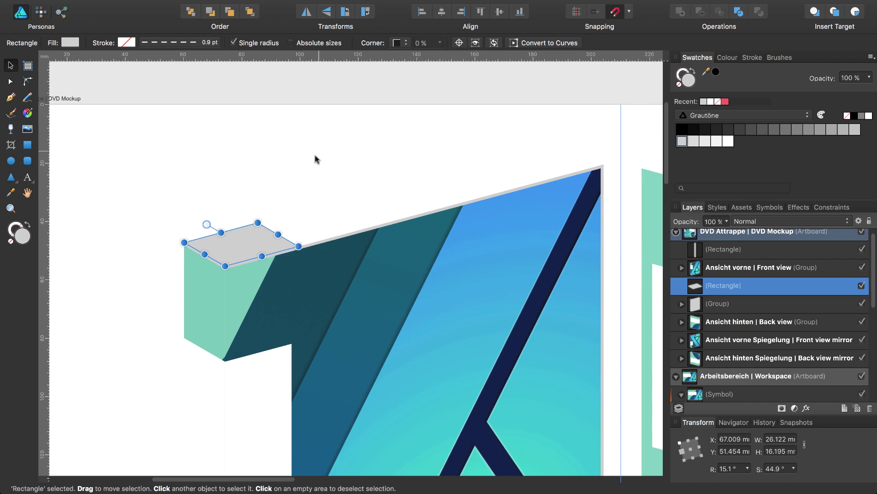
left_click_drag(278, 234, 599, 161)
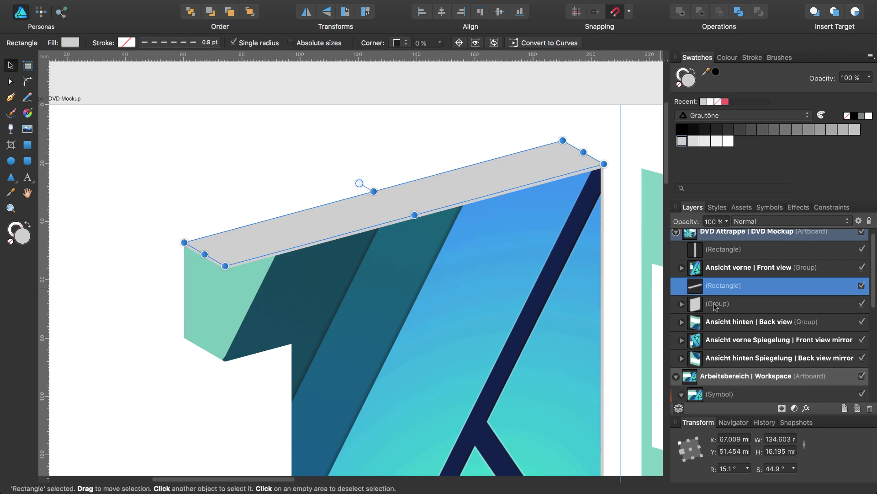
Move the Rectangle into the Group and rename the group 'Hülle links | Cover links'
left_click(681, 304)
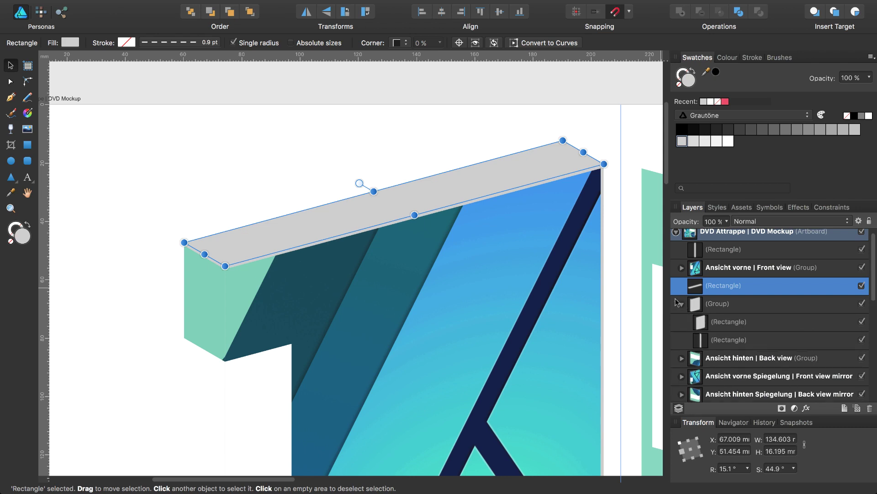
left_click_drag(696, 287, 714, 308)
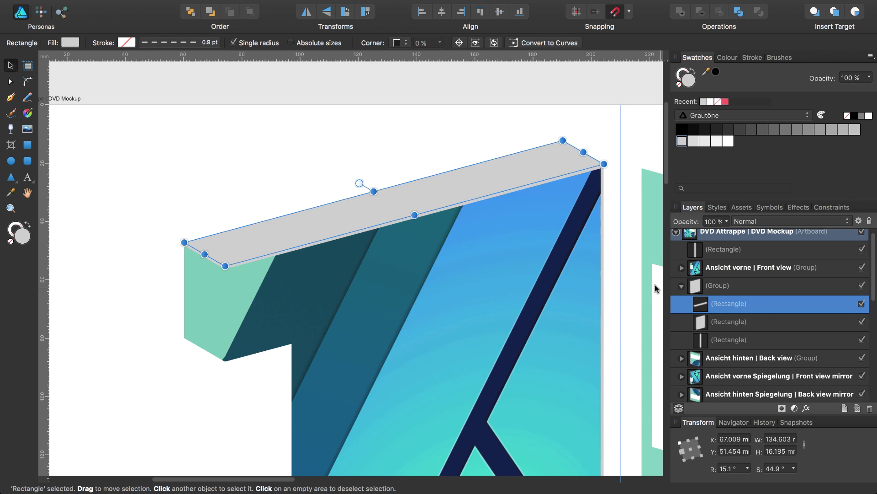
left_click(717, 287)
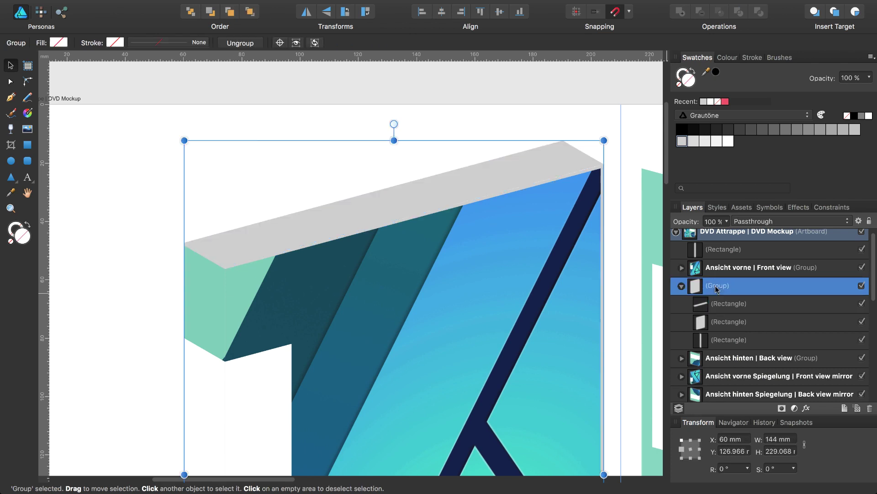
double_click(716, 287)
type("C")
key("BackSpace")
key("BackSpace")
type("Hülle ")
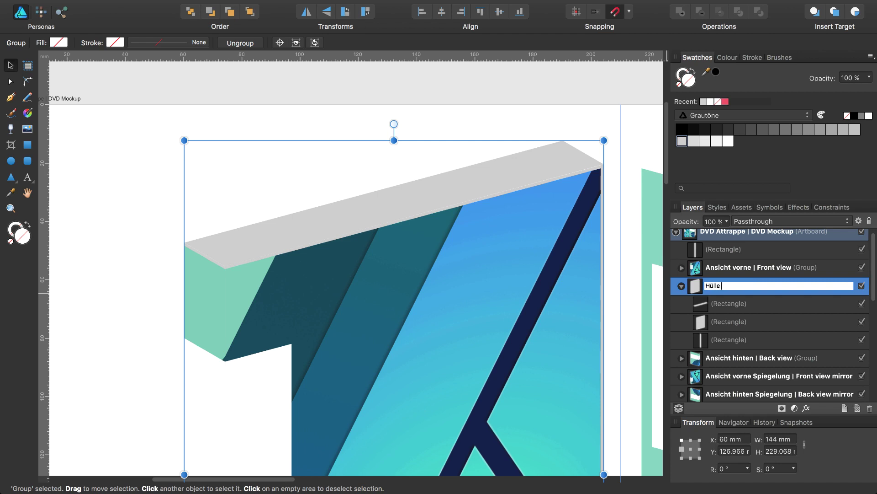
type("links")
key("alt+7")
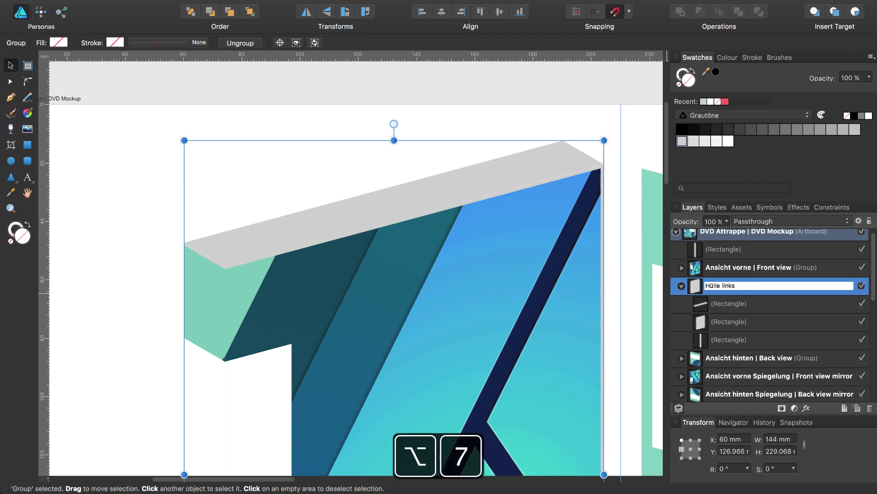
type(" | Cov")
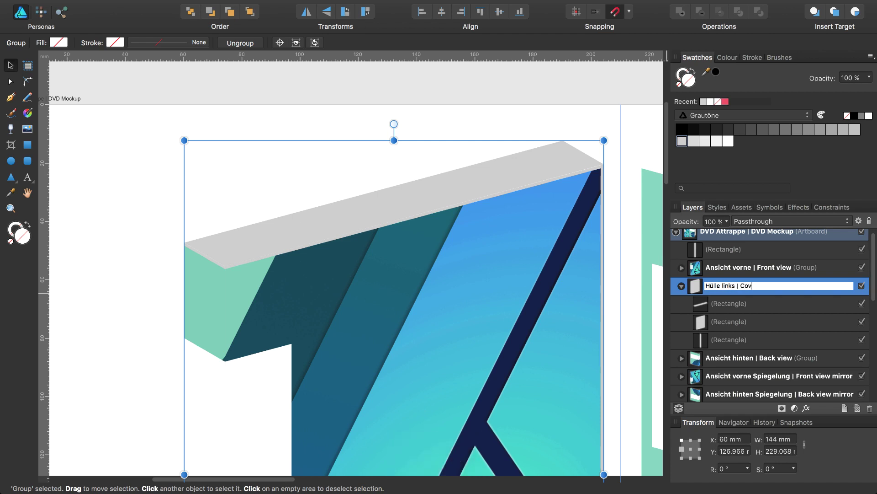
type("er links")
key("Return")
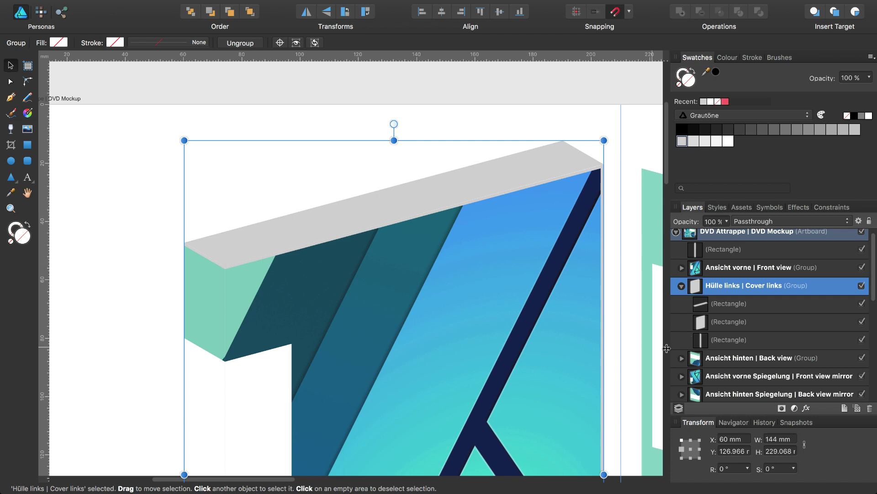
Duplicate the two edge pieces and merge the copies with Operations > Add
left_click(701, 323)
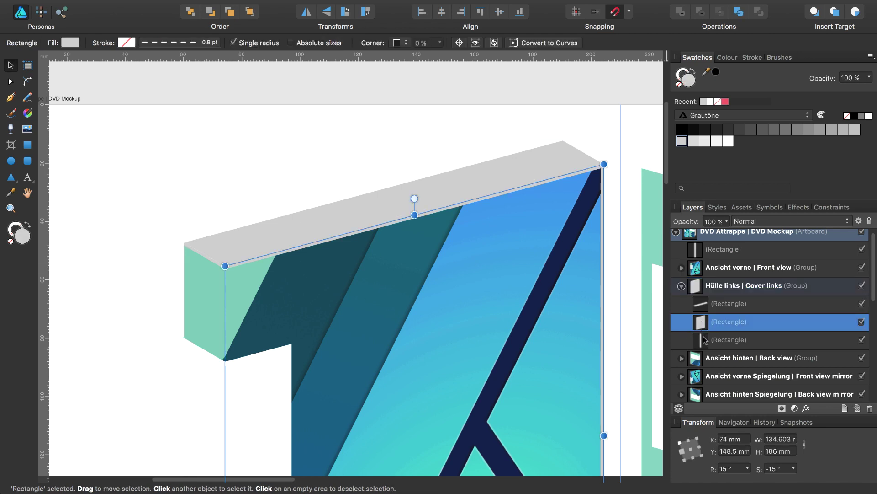
left_click(704, 341, "shift")
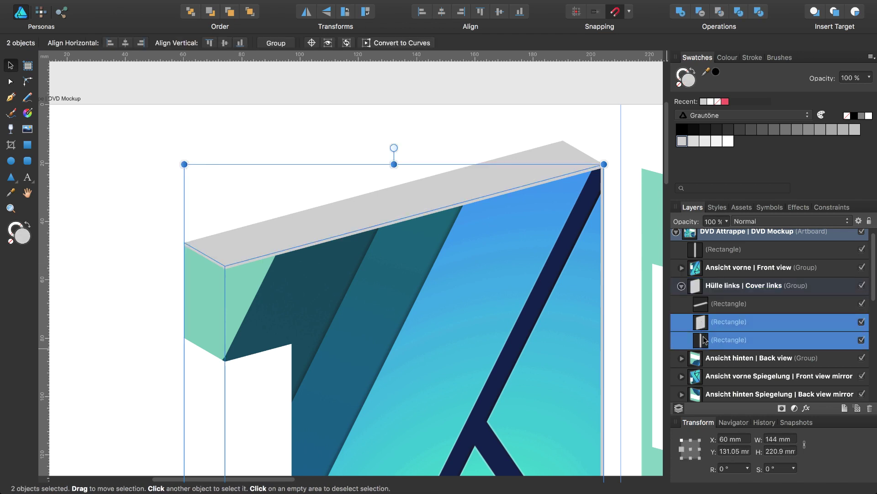
key("super+j")
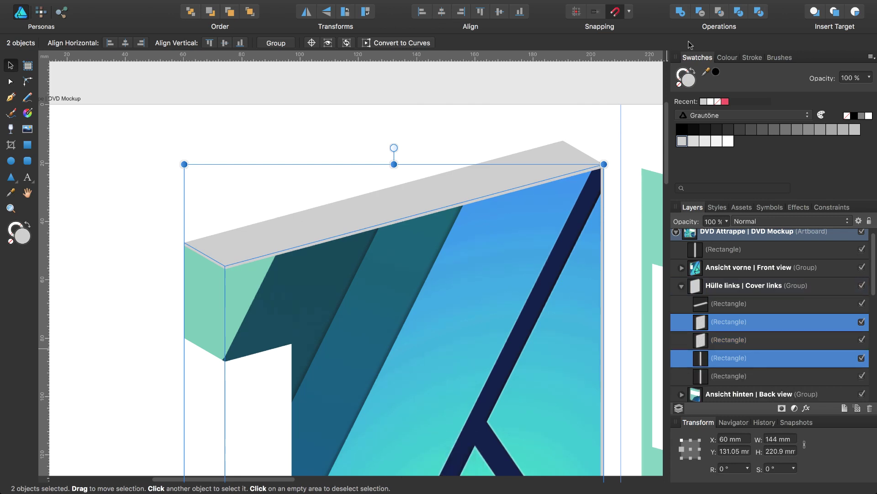
left_click(681, 12)
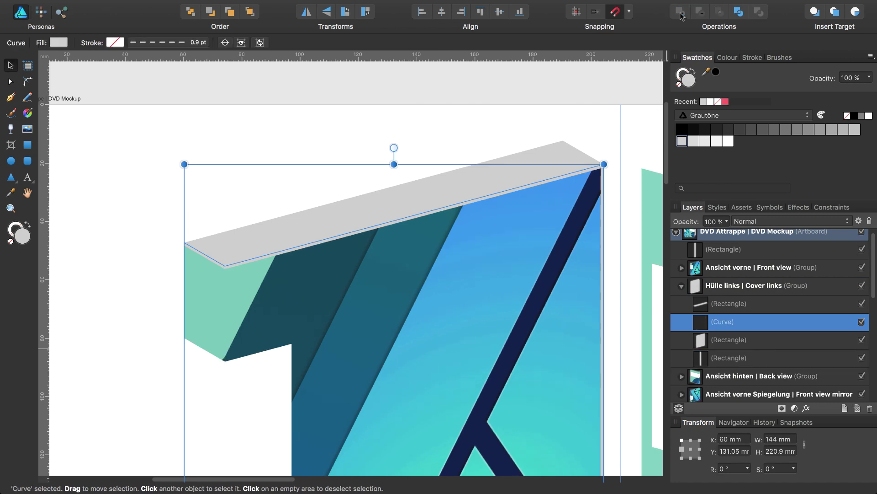
scroll(441, 320, "down", 2)
scroll(440, 320, "down", 8)
scroll(440, 320, "down", 1)
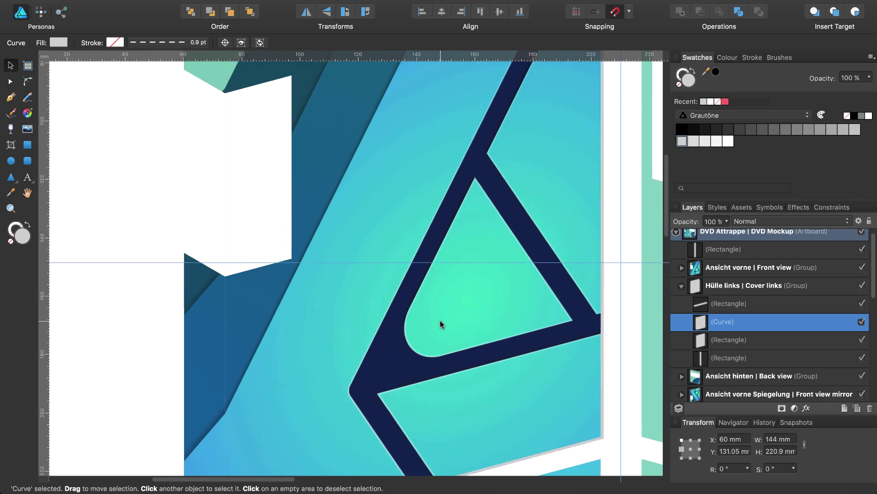
scroll(440, 320, "down", 5)
scroll(440, 320, "up", 4)
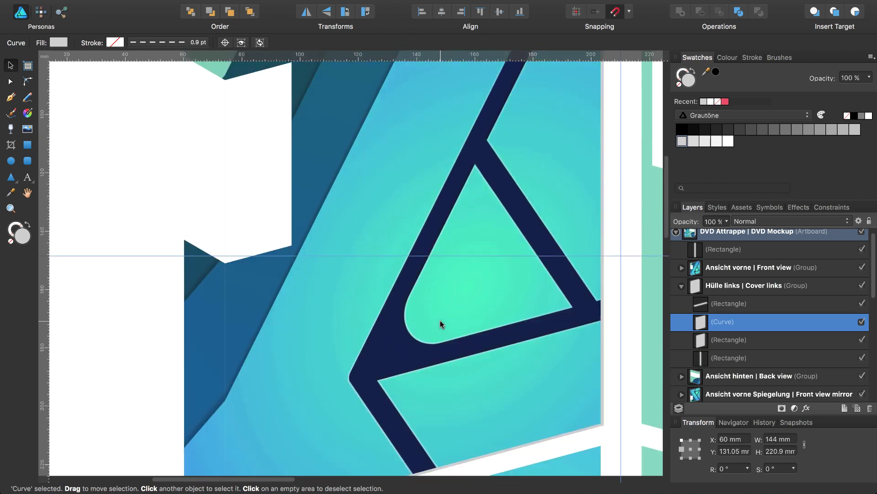
scroll(440, 319, "up", 14)
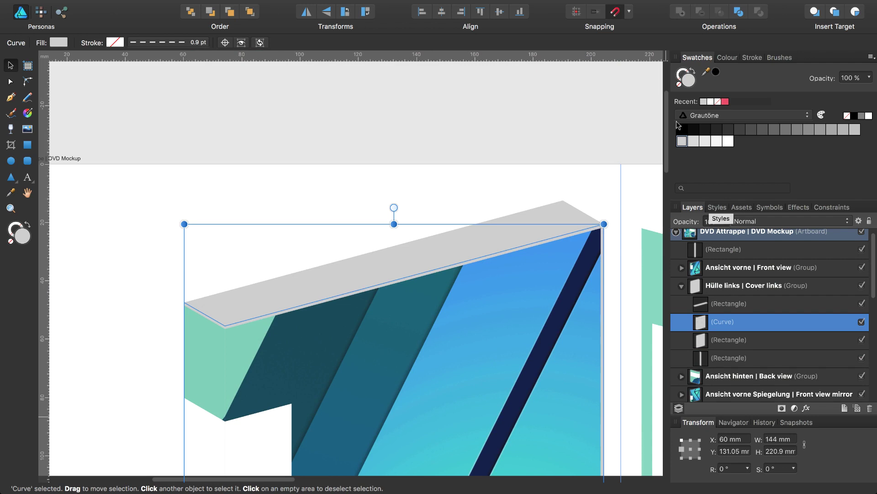
Give the merged shape no fill and a solid Schwarz 20 % 3.5 pt inside stroke; hide the original rectangle
left_click(680, 85)
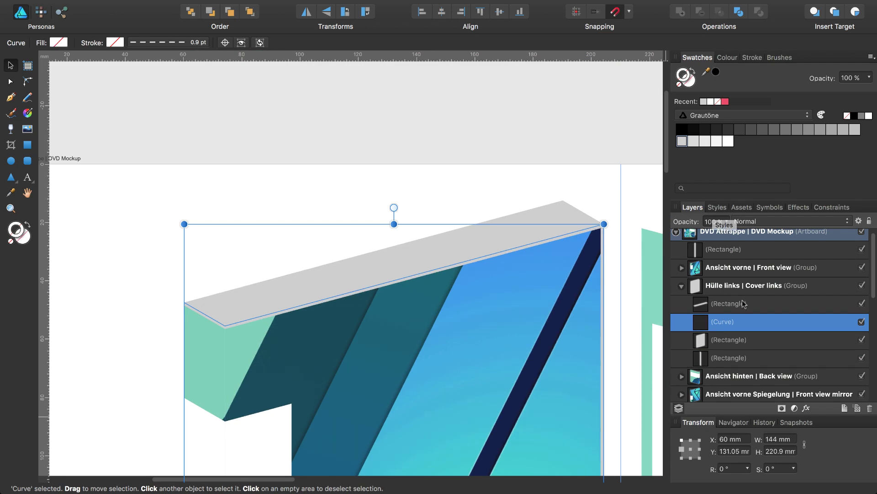
left_click(682, 141)
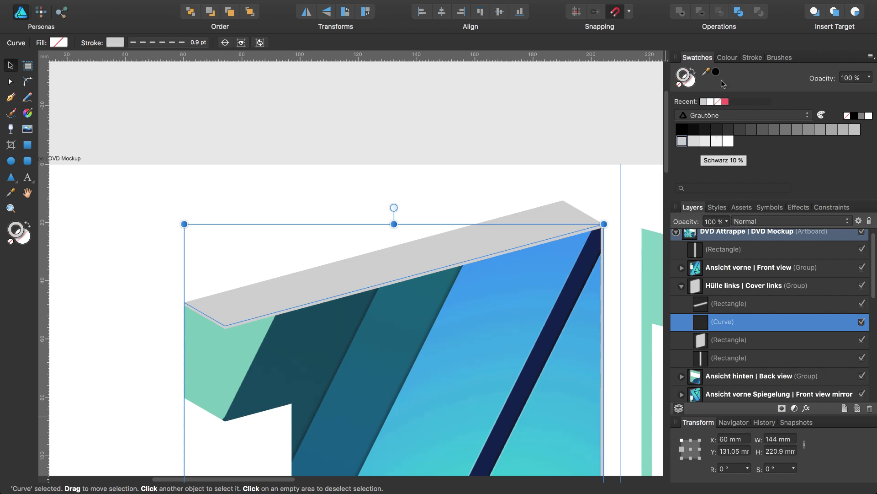
left_click(752, 59)
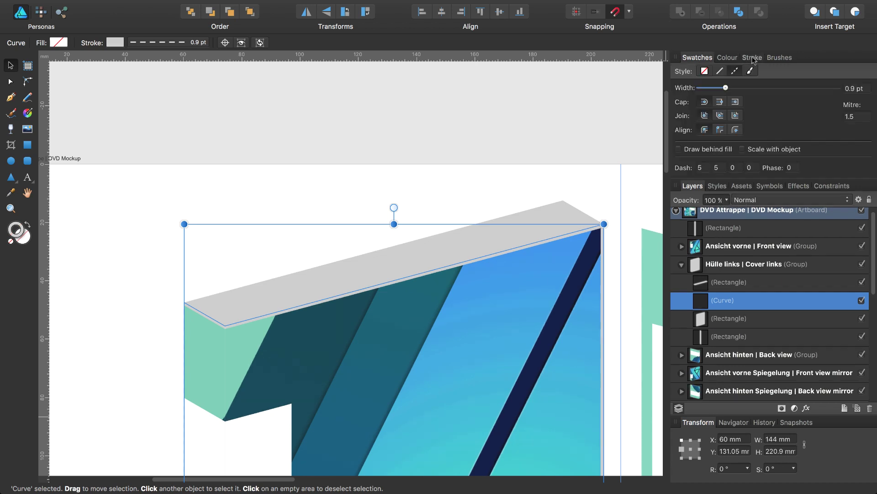
left_click(720, 130)
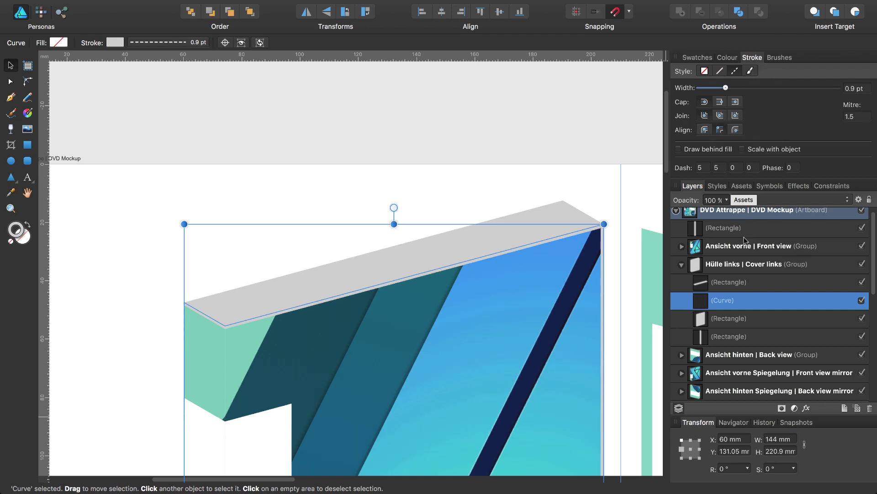
left_click(862, 319)
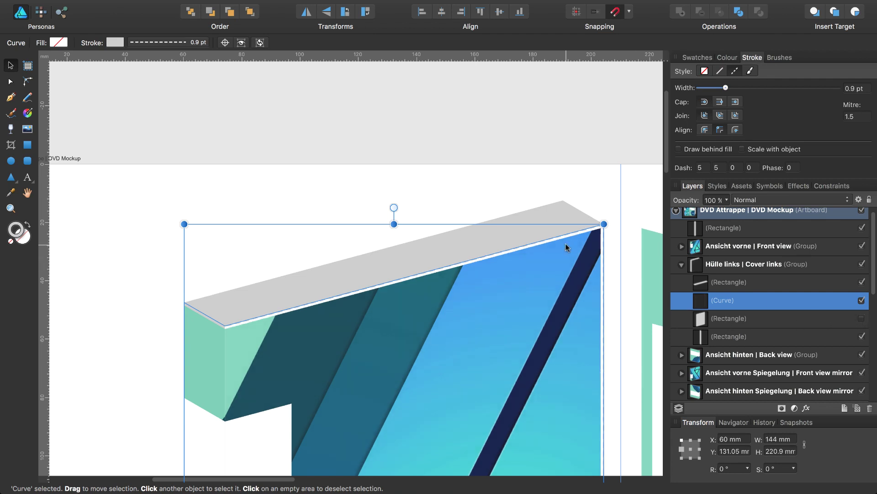
left_click(720, 70)
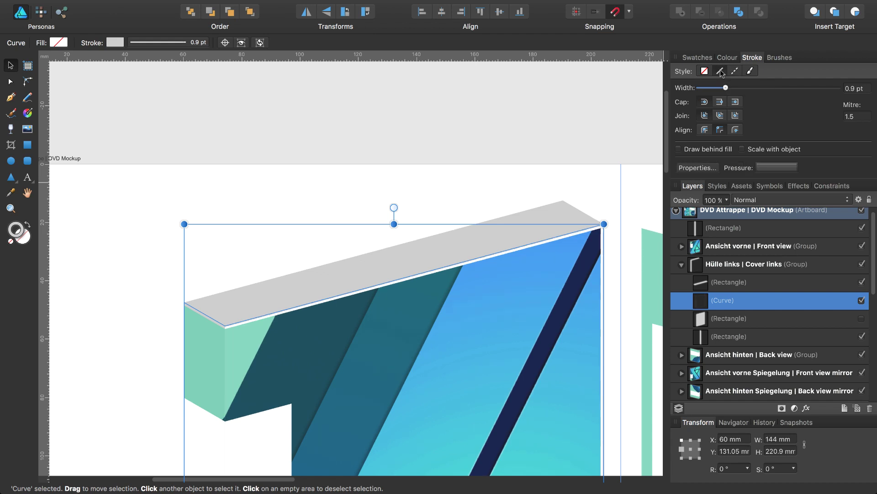
left_click_drag(725, 87, 739, 90)
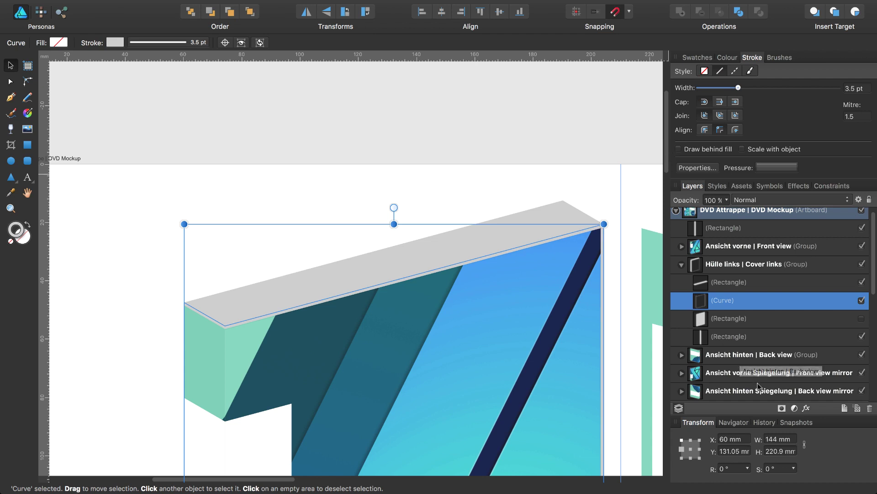
Turn on the 3D layer effect with 5 px radius for the merged outline shape
left_click(807, 408)
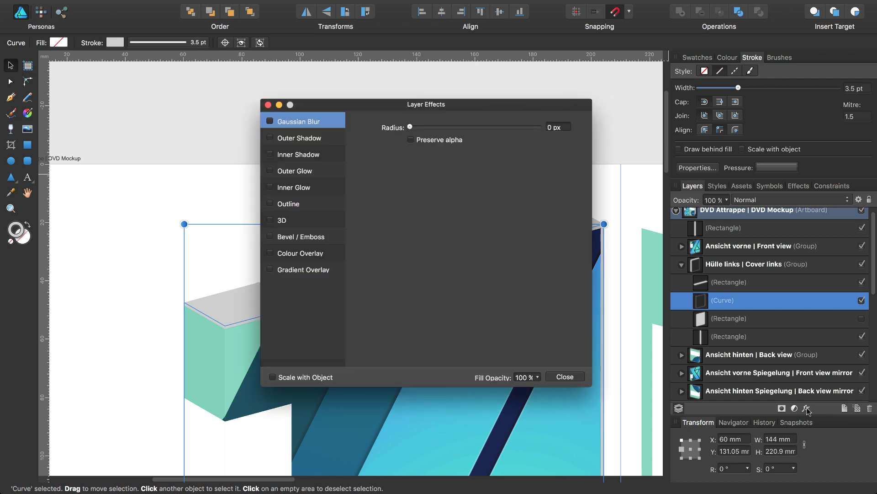
left_click(283, 221)
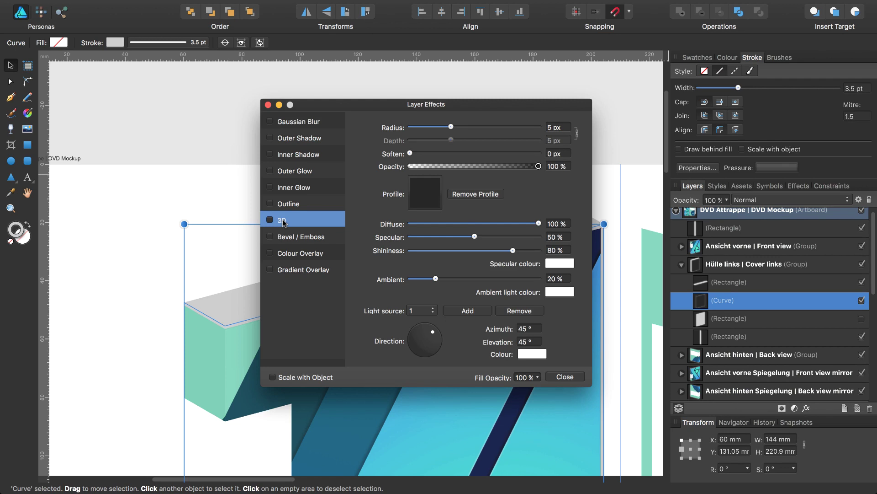
left_click(269, 220)
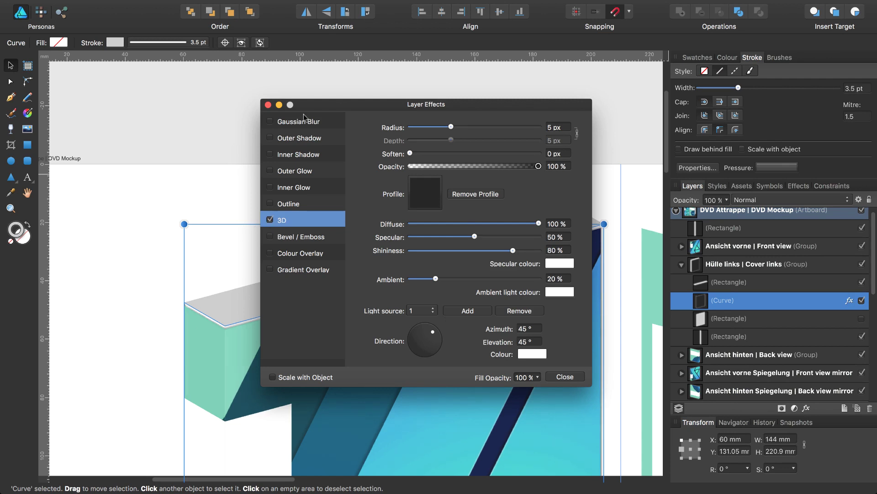
left_click_drag(320, 107, 524, 274)
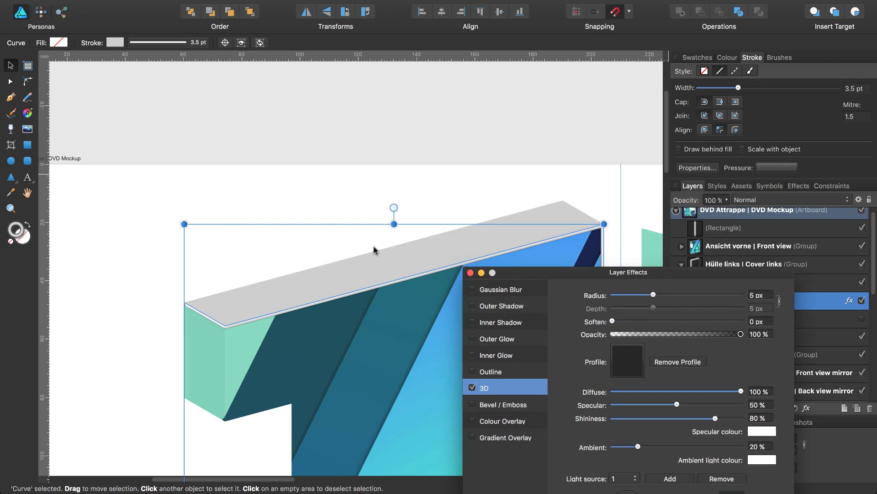
Check the bevelled top edge on the canvas and close the Layer Effects dialog
scroll(374, 246, "right", 3)
scroll(374, 245, "down", 5)
scroll(373, 250, "down", 2)
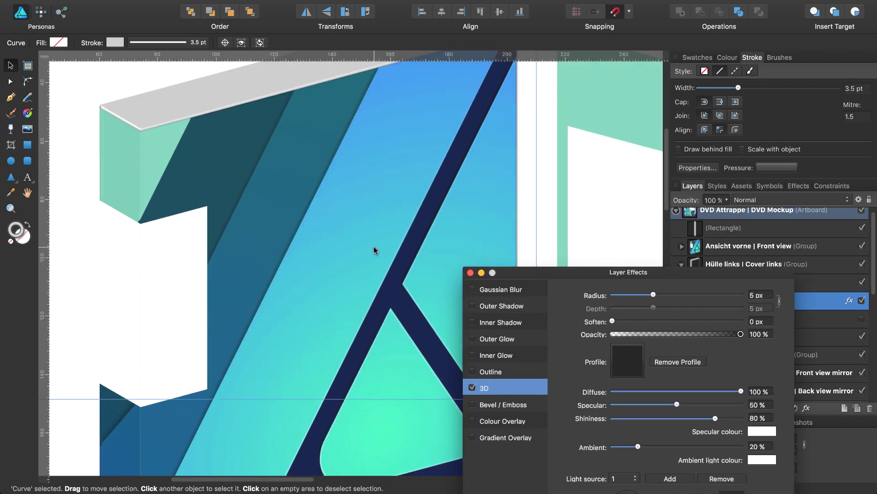
scroll(374, 250, "down", 6)
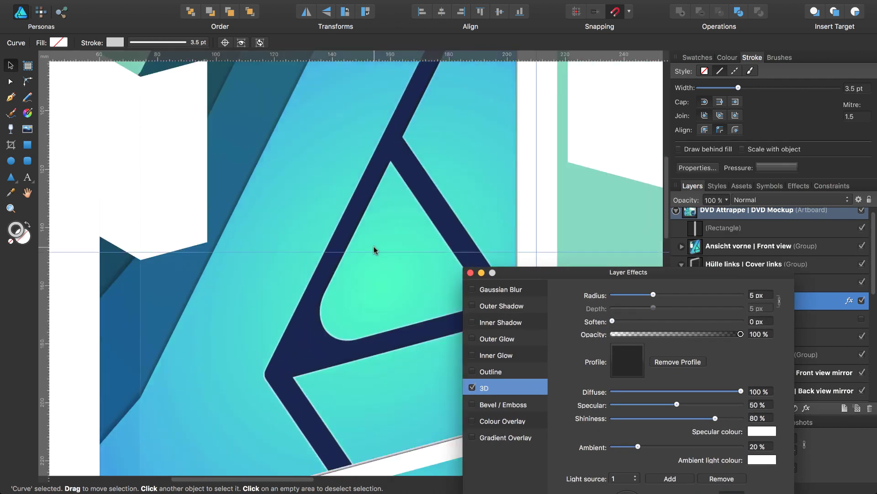
scroll(373, 250, "down", 4)
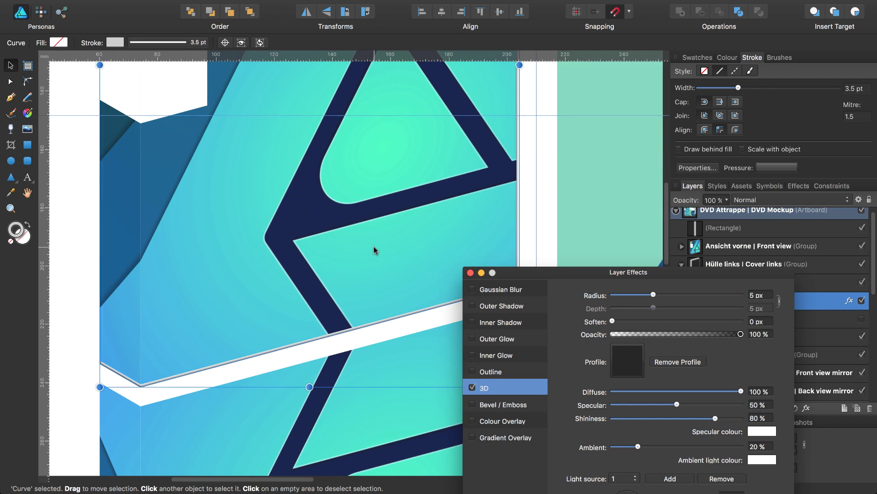
scroll(374, 250, "up", 2)
scroll(374, 250, "up", 3)
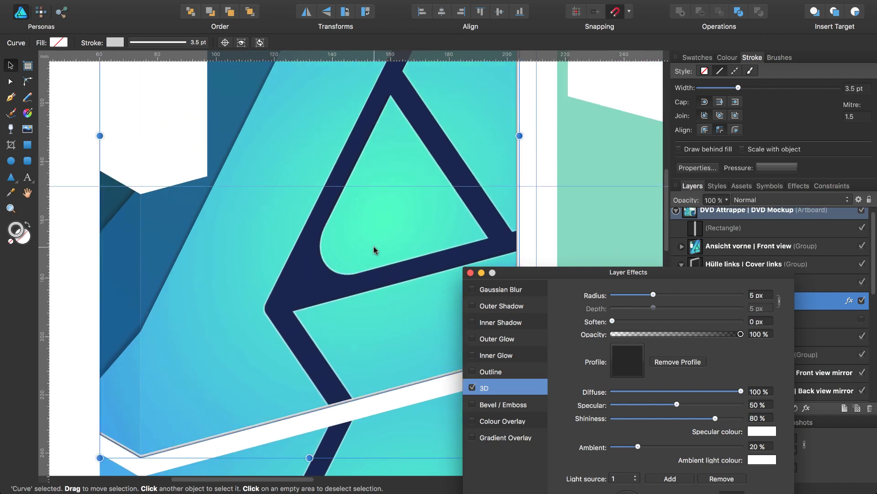
scroll(374, 250, "up", 3)
scroll(374, 250, "up", 2)
scroll(374, 250, "up", 1)
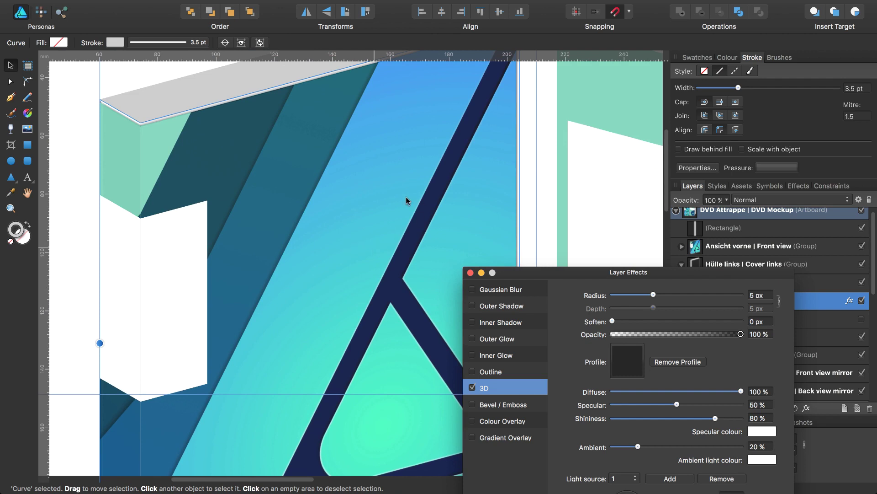
left_click_drag(664, 165, 662, 139)
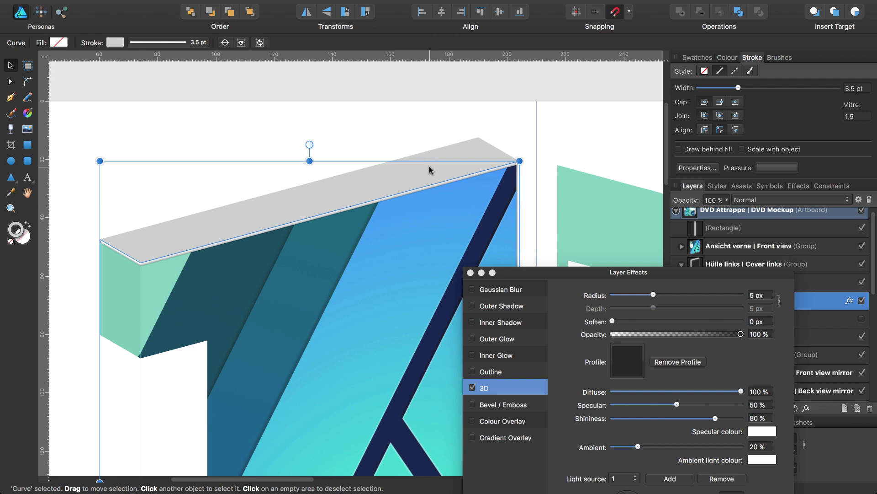
left_click_drag(537, 268, 533, 205)
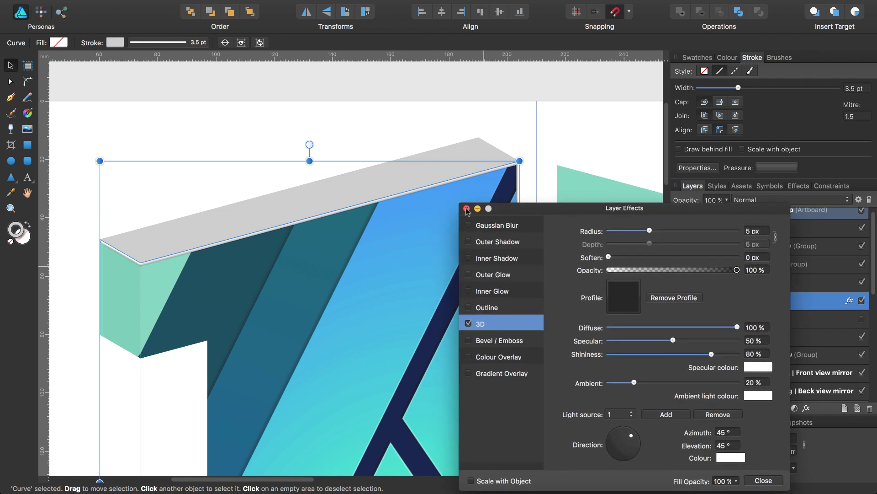
left_click(466, 208)
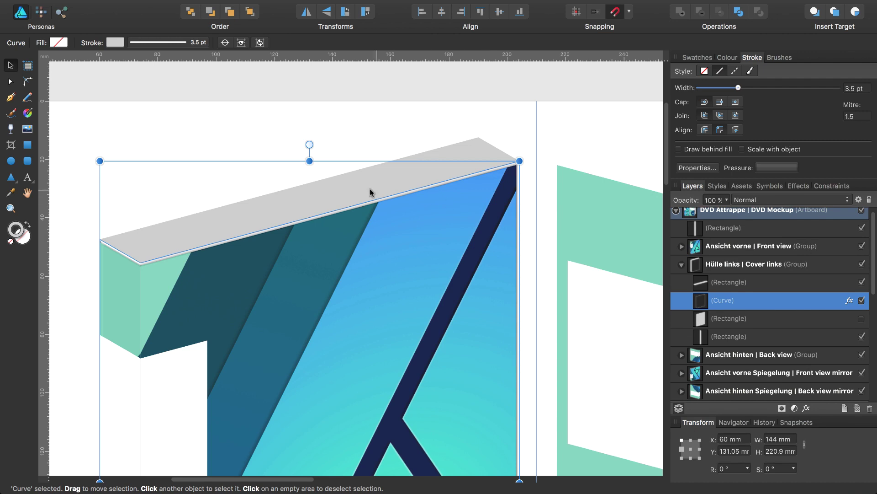
Duplicate the top edge rectangle and give the copy a lighter grey fill
left_click(701, 283)
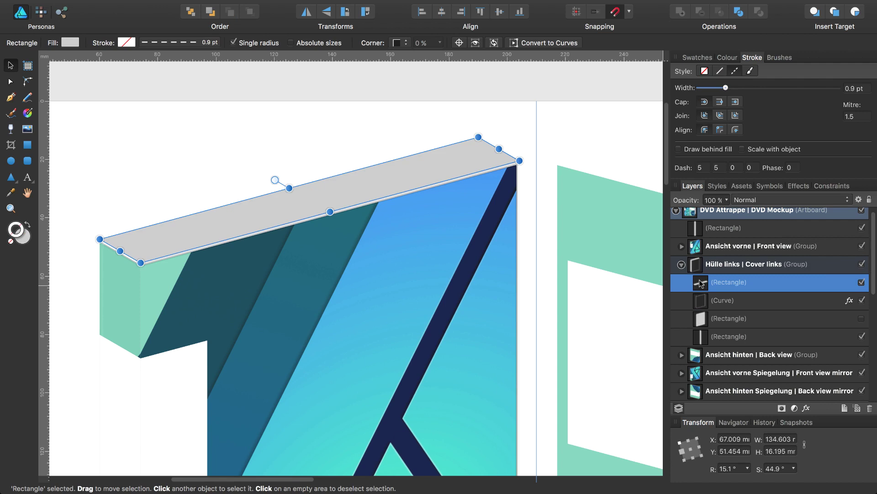
key("super+j")
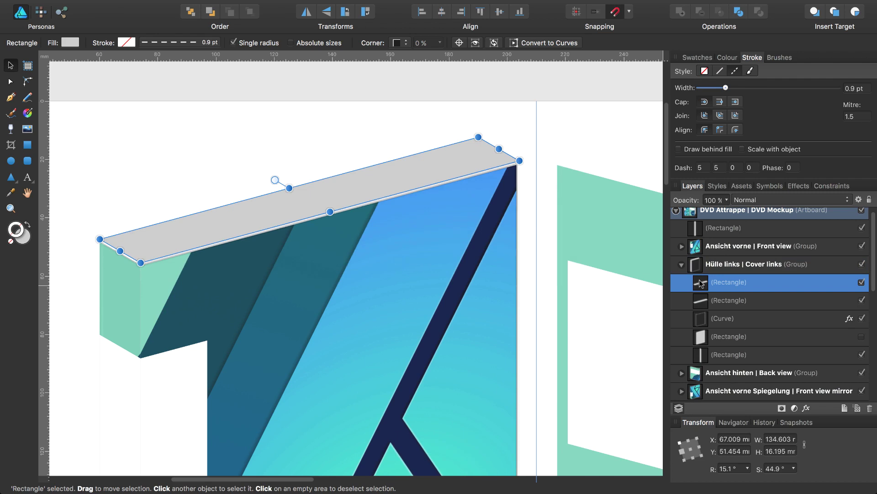
left_click(691, 58)
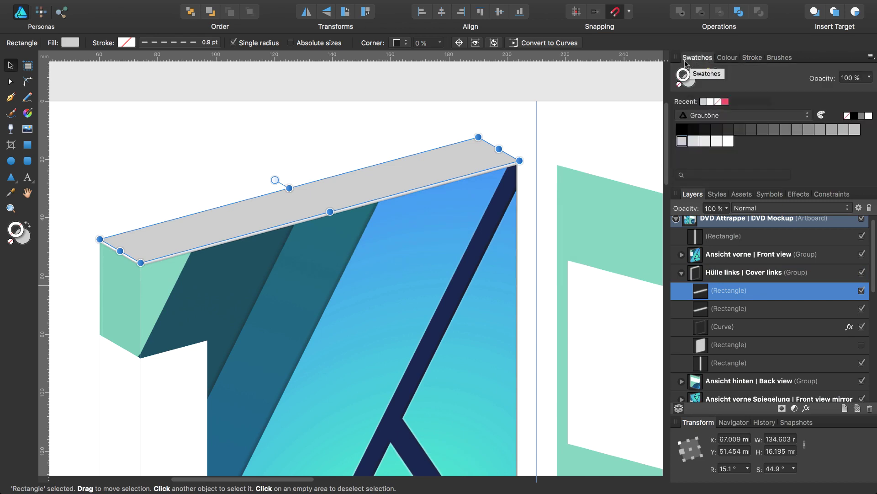
left_click(706, 141)
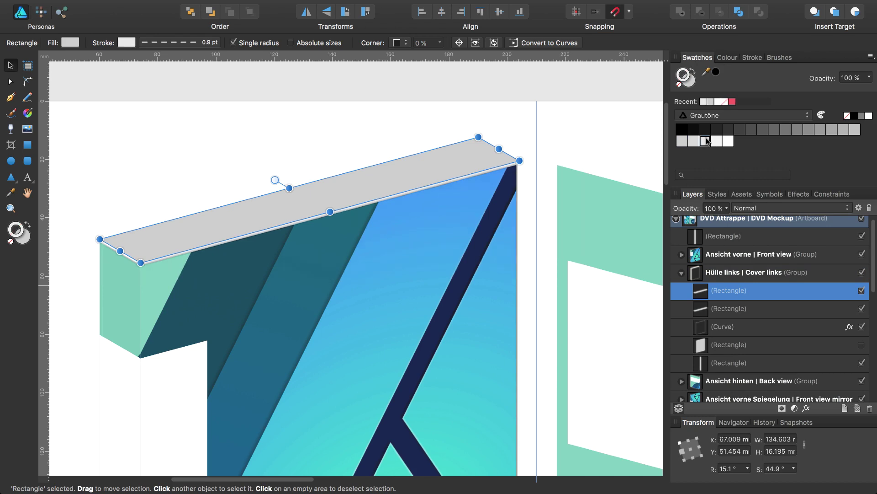
key("super+z")
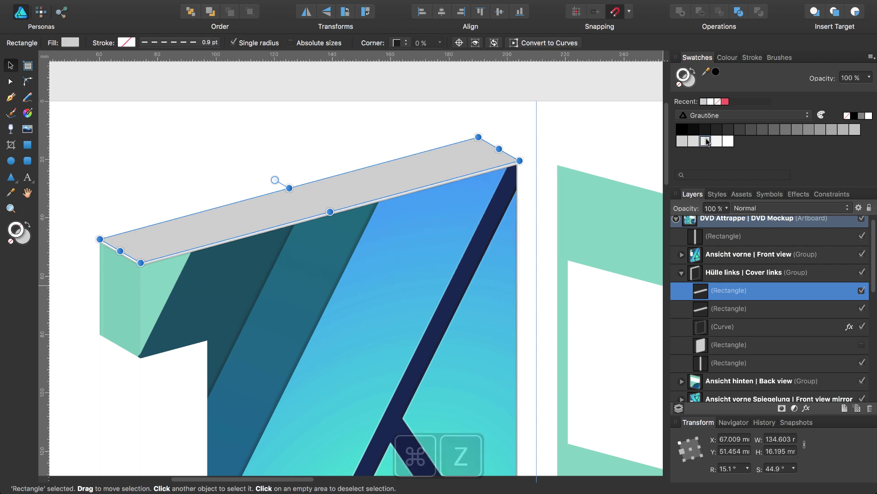
key("x")
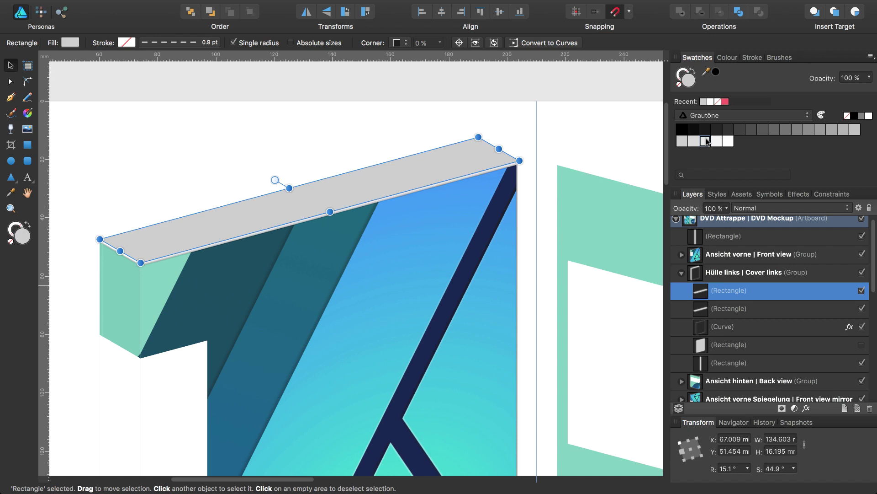
left_click(705, 141)
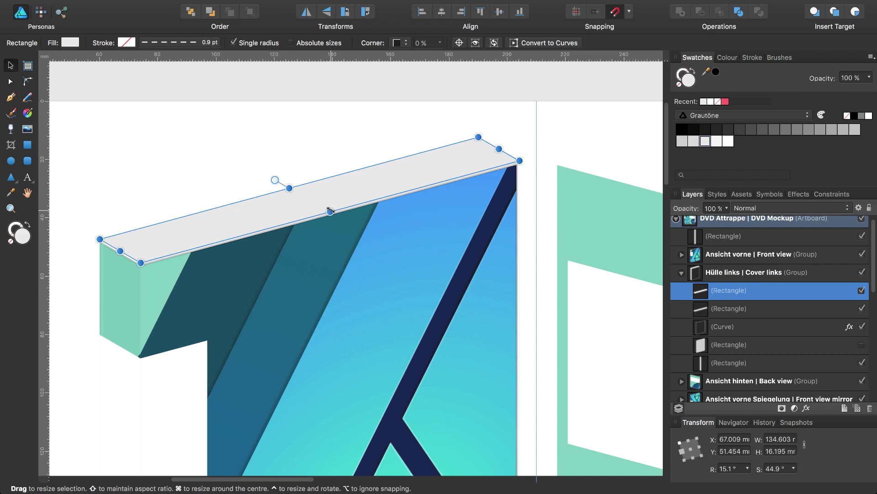
Resize the edge piece to W 131.077 mm and H 12.261 mm
left_click_drag(330, 211, 326, 207)
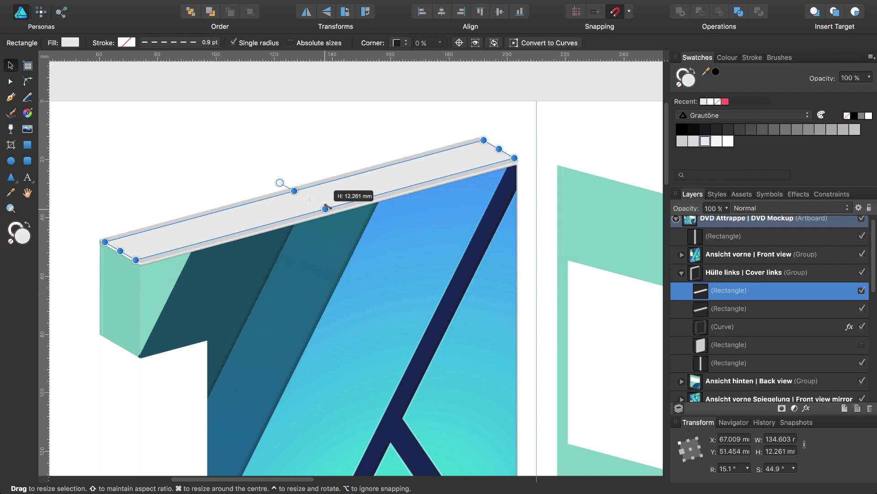
left_click_drag(499, 149, 497, 149)
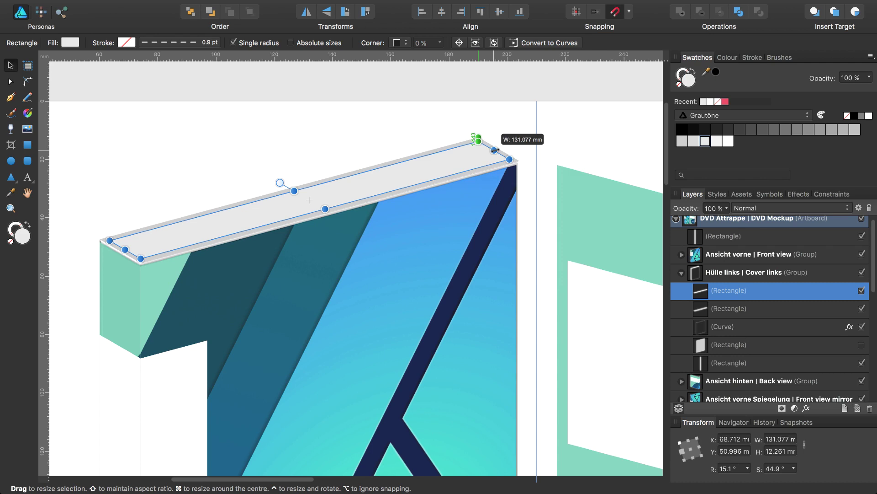
left_click_drag(497, 150, 497, 150)
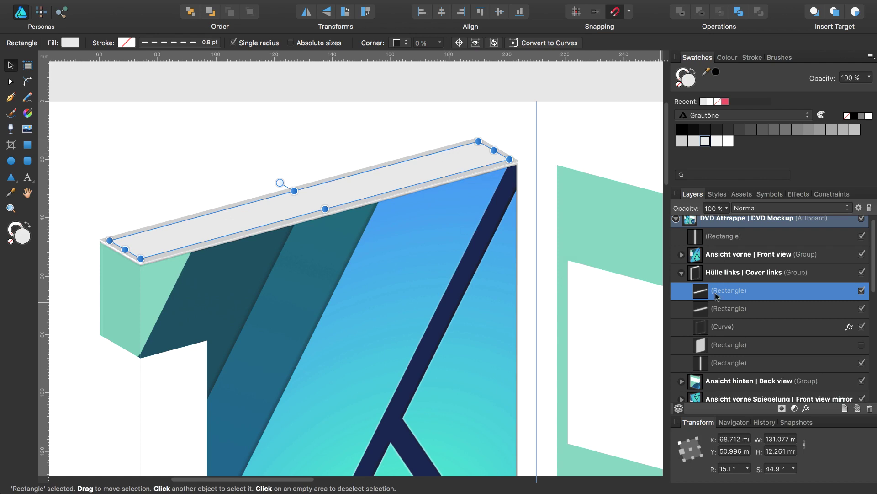
Enable Bevel / Emboss with 16.3 px radius and light at -65.5° azimuth, 38.6° elevation
left_click(808, 410)
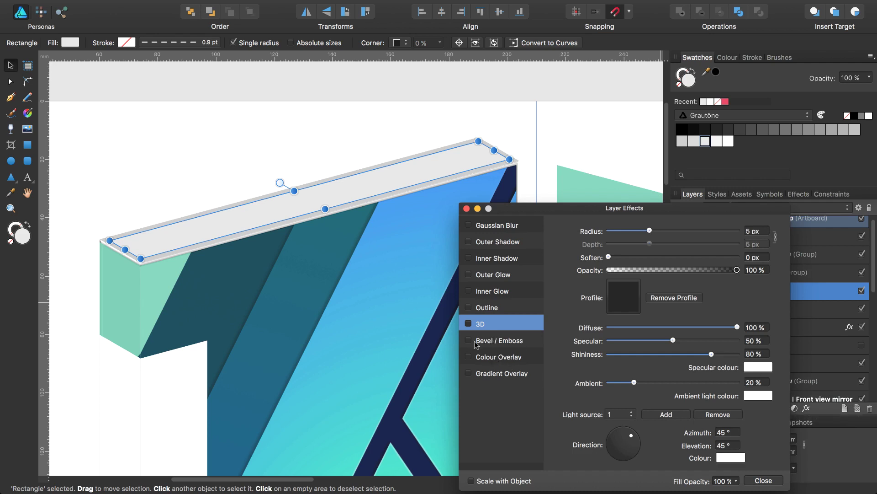
left_click(494, 341)
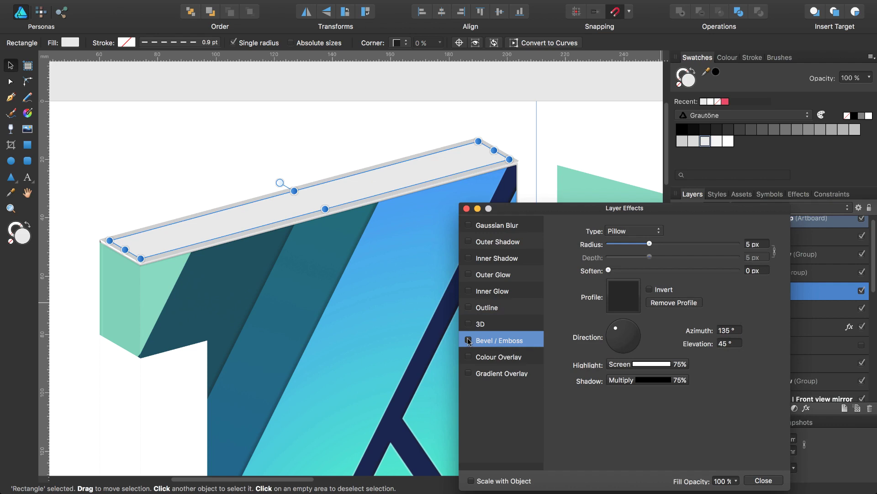
left_click(468, 340)
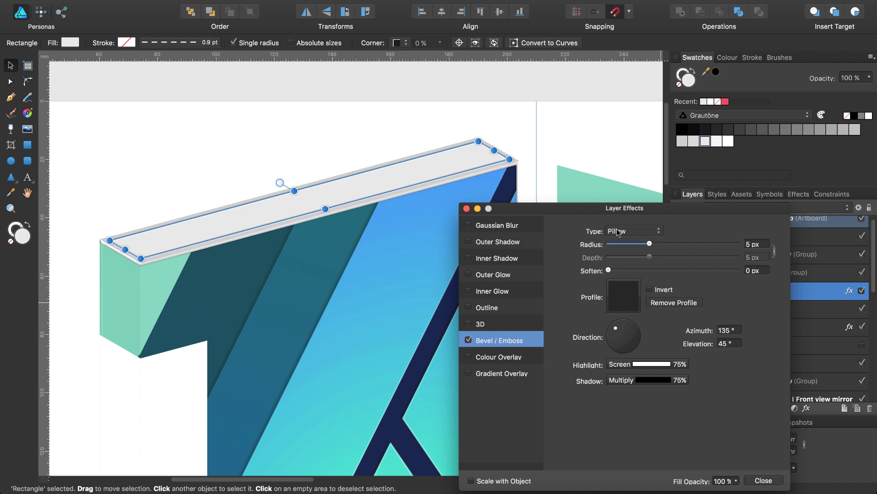
left_click_drag(649, 244, 661, 244)
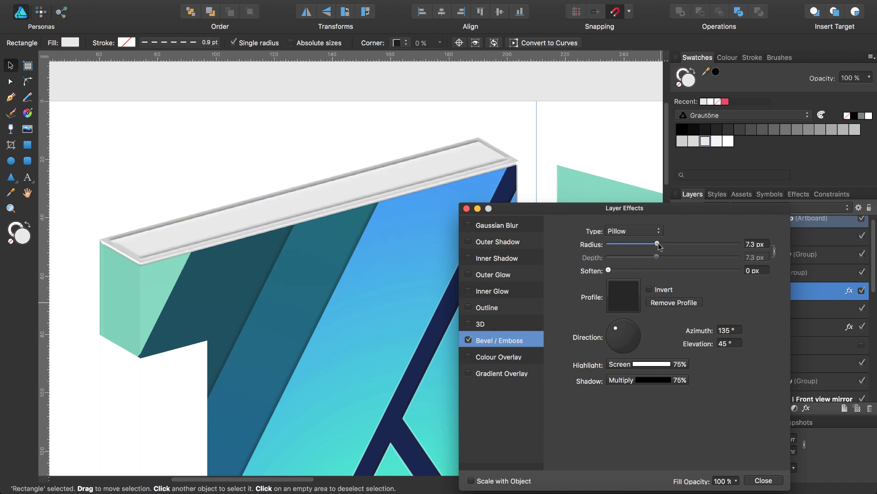
left_click_drag(616, 327, 624, 342)
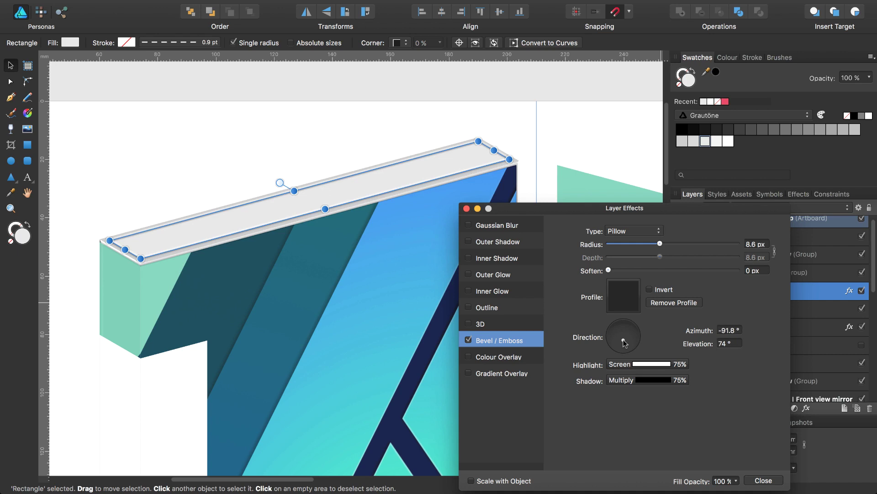
key("space")
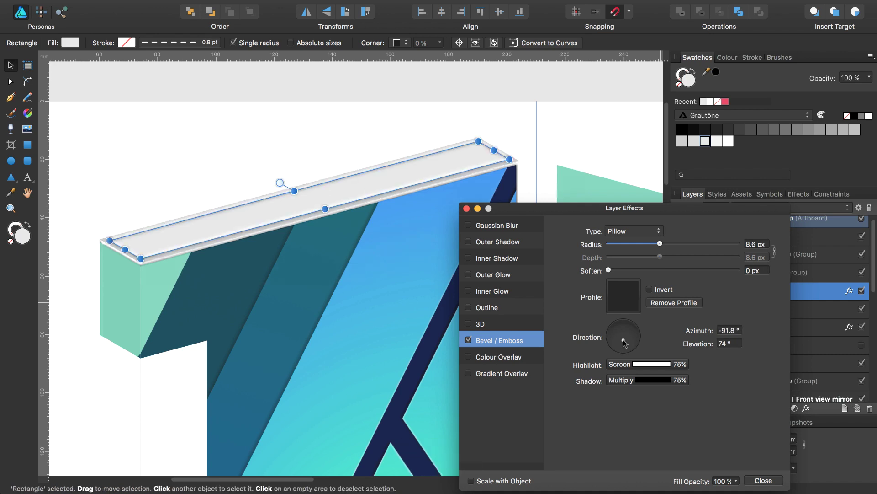
left_click_drag(626, 345, 631, 350)
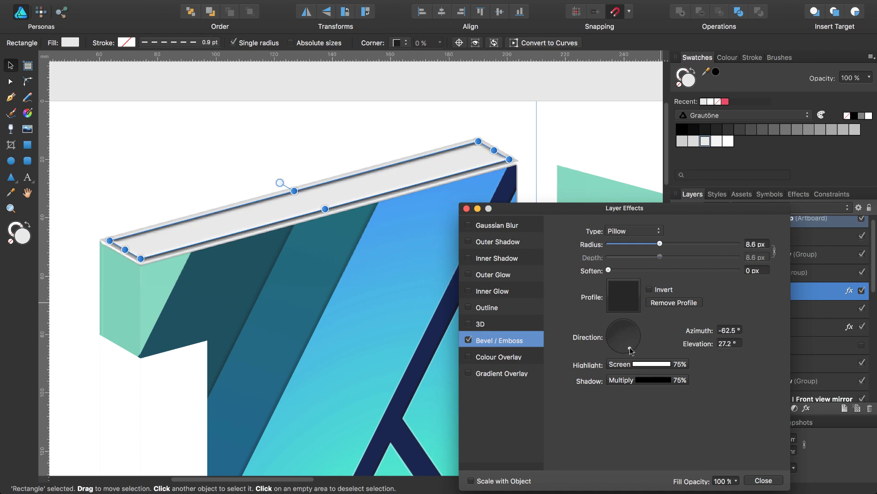
left_click_drag(632, 350, 633, 342)
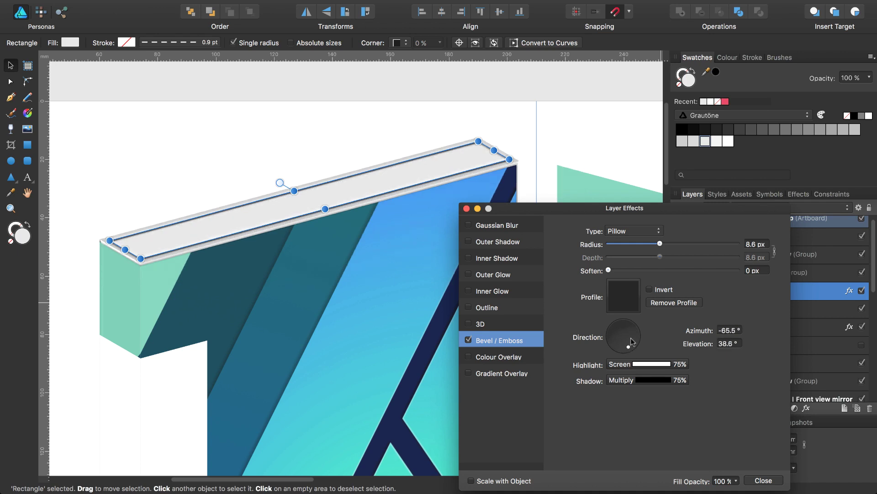
key("space")
left_click_drag(660, 243, 673, 246)
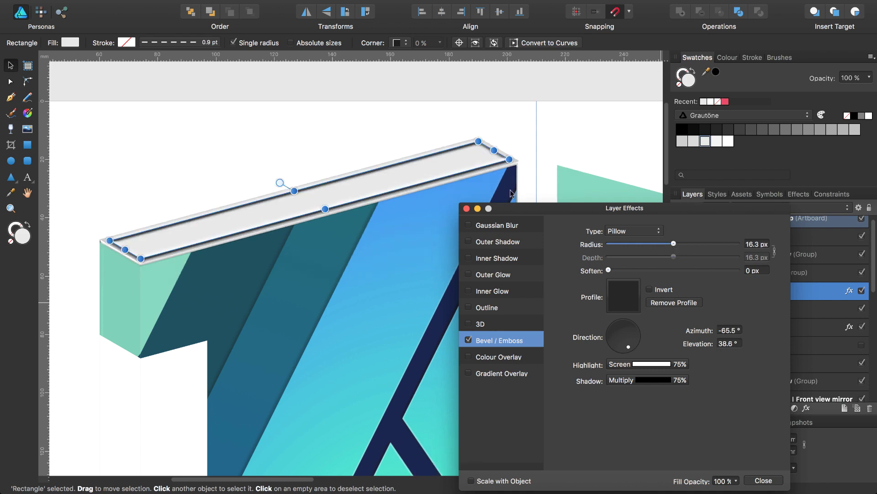
Lower the bevel shadow opacity to 4%, keeping the Multiply blend mode
left_click(683, 382)
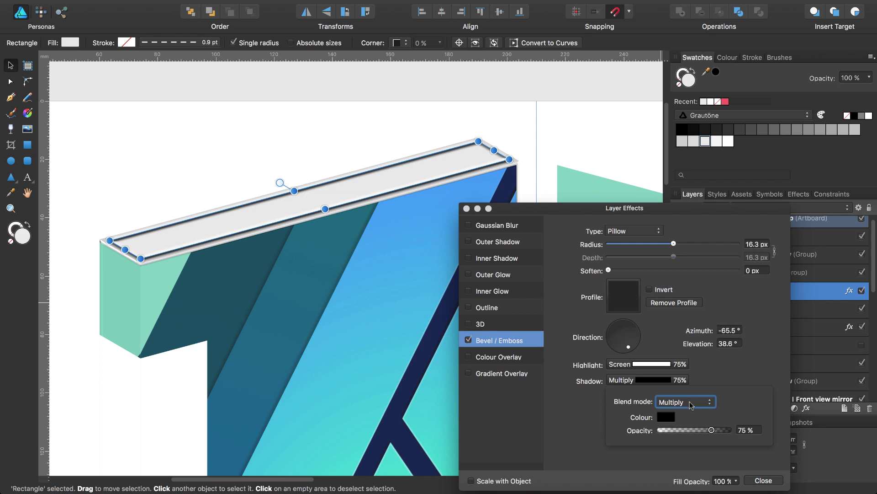
left_click_drag(710, 430, 667, 417)
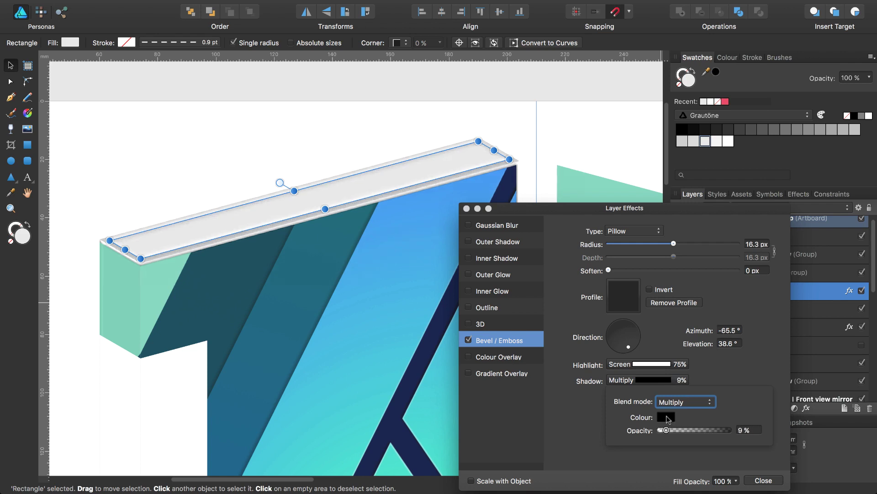
left_click(686, 402)
key("space")
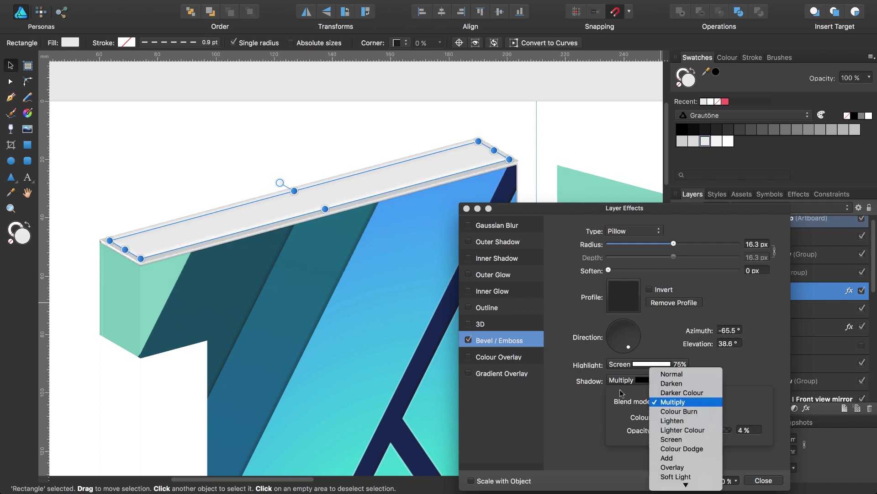
left_click(734, 394)
key("space")
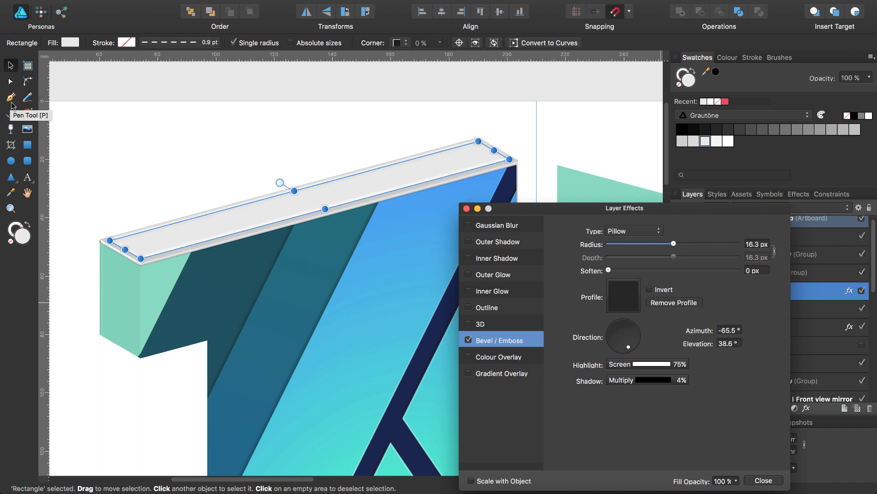
Draw a straight pen line from the bar's left corner to its right corner
left_click(11, 98)
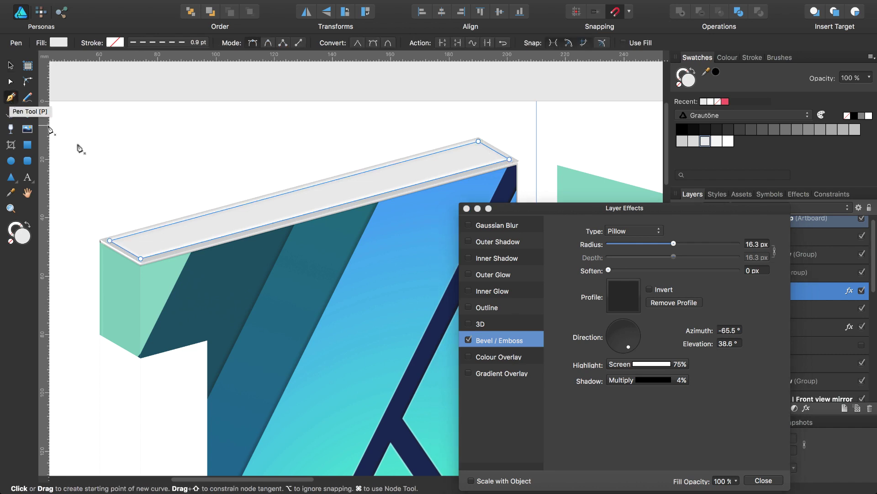
left_click(121, 251)
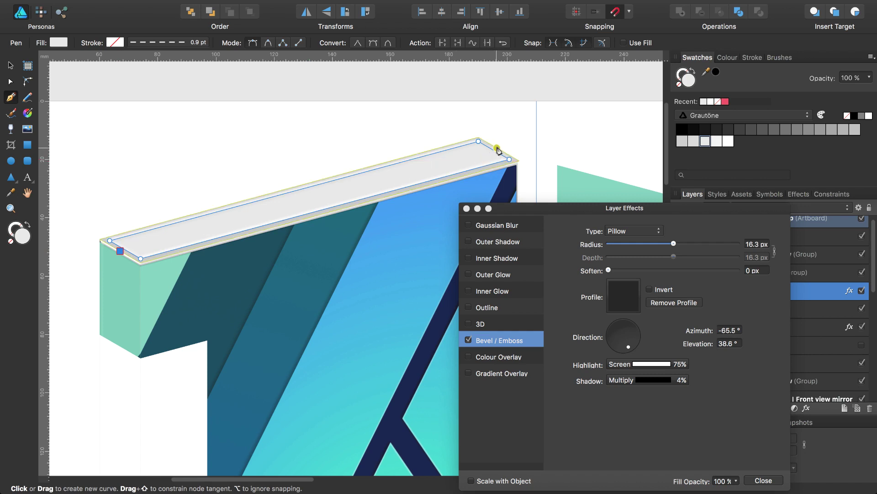
left_click(497, 148)
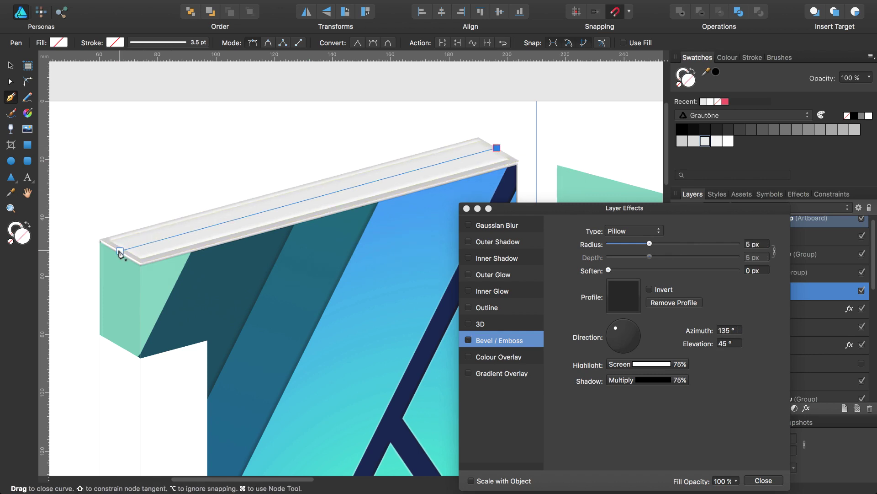
Fill the line with Schwarz 30 % grey and close the Layer Effects settings
key("a")
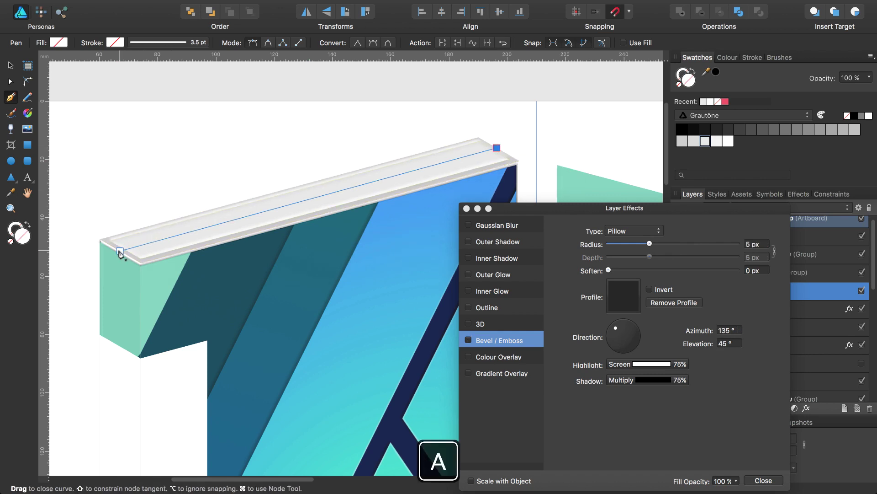
left_click(120, 251)
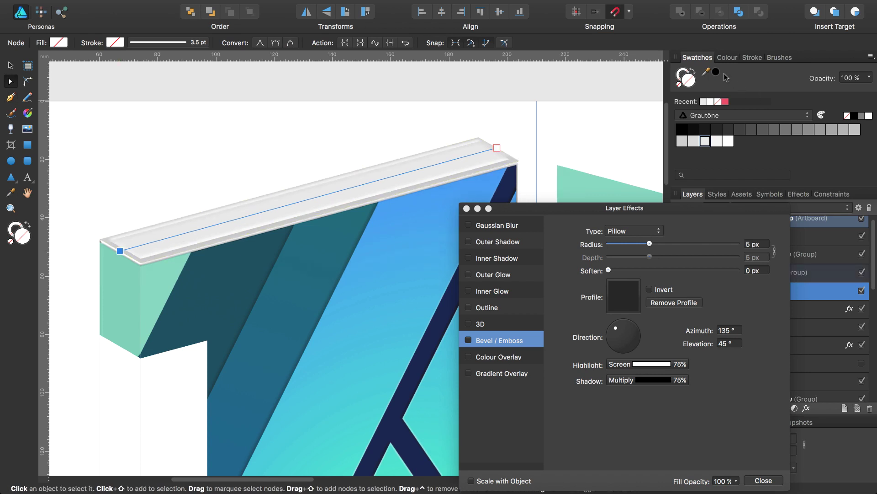
left_click(842, 129)
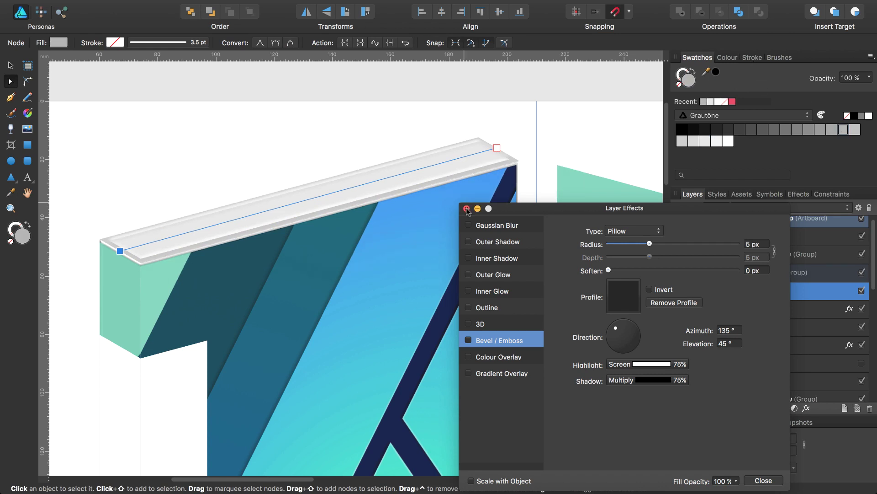
key("Escape")
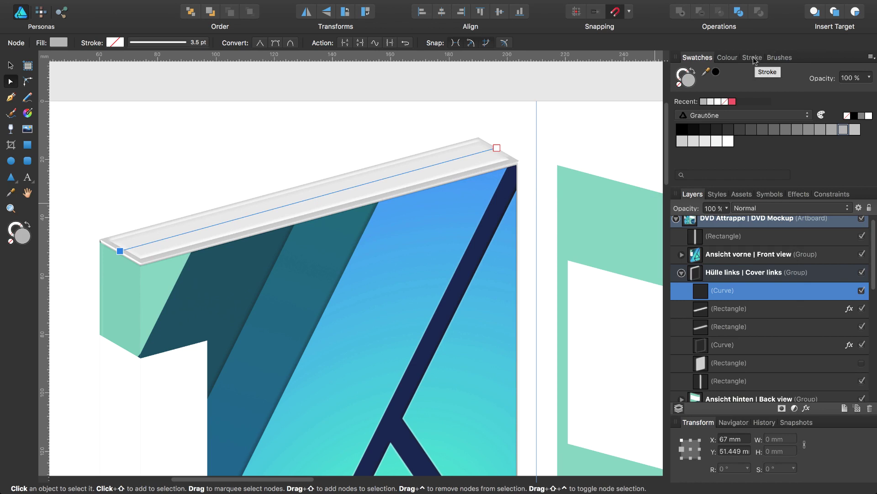
Thin the line's stroke down to 0.6 pt
left_click(753, 57)
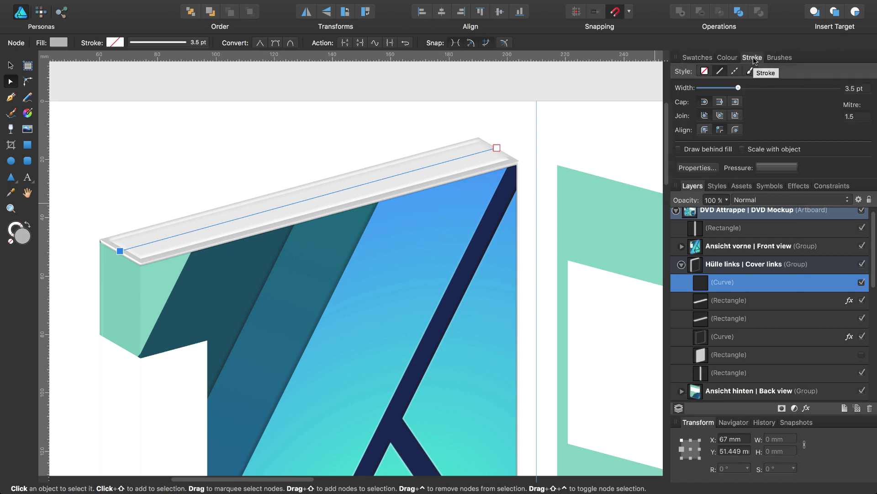
left_click(742, 89)
left_click_drag(743, 88, 720, 91)
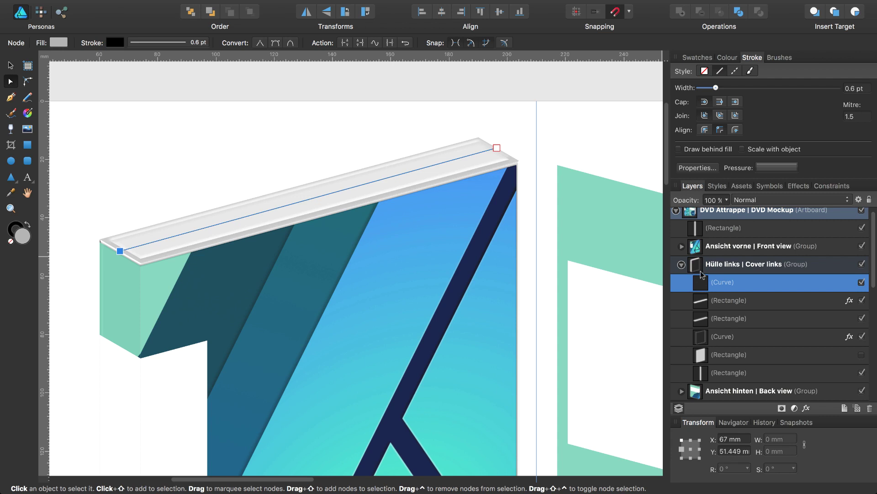
Nest the line inside the top edge rectangle in the Layers panel
left_click_drag(697, 265, 724, 322)
left_click(702, 284)
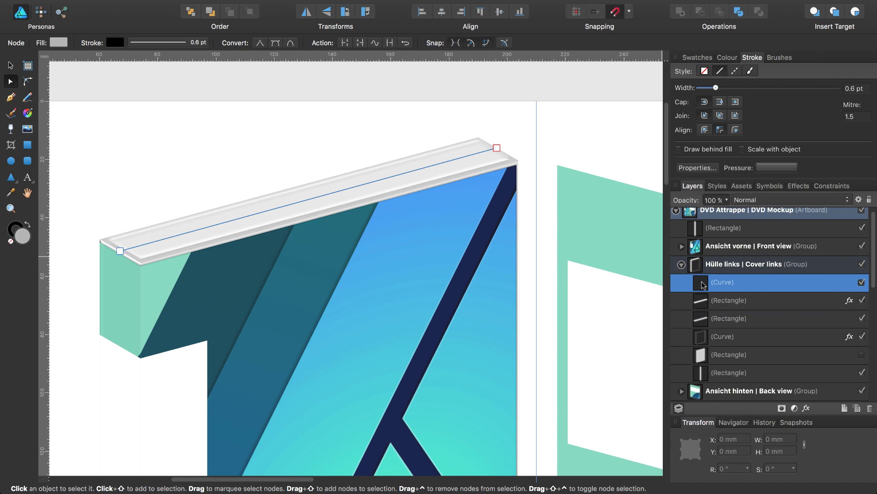
key("v")
left_click_drag(704, 284, 729, 322)
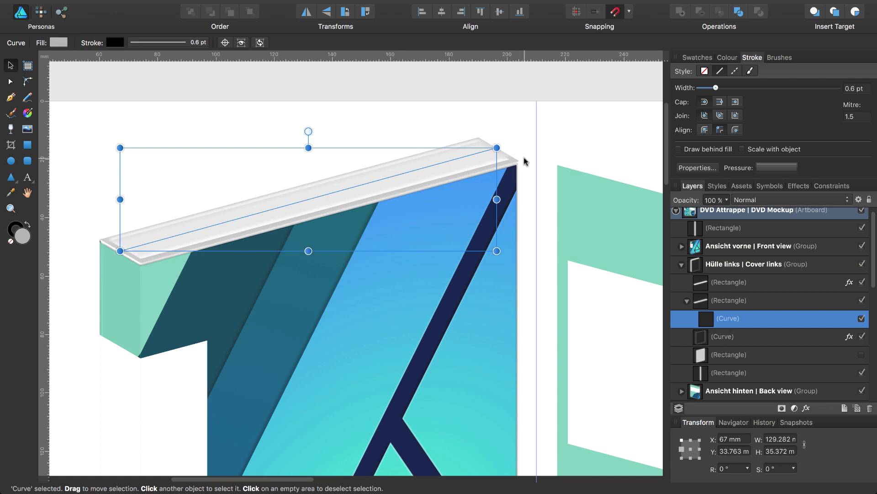
key("space")
key("space")
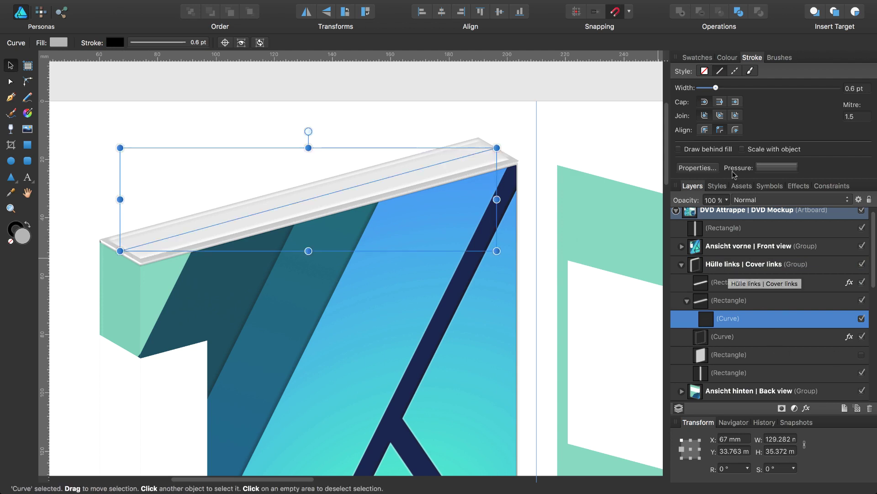
Give the curve a light grey stroke and set its fill to None
left_click(696, 58)
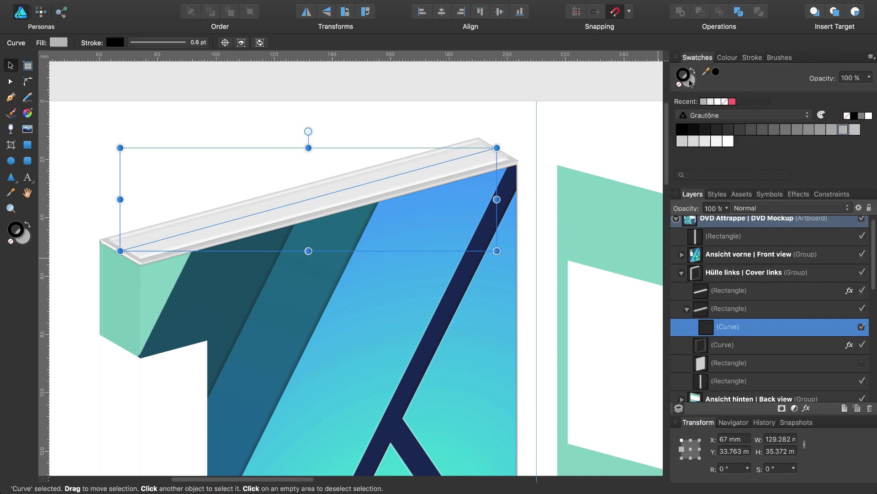
left_click(841, 129)
left_click(683, 74)
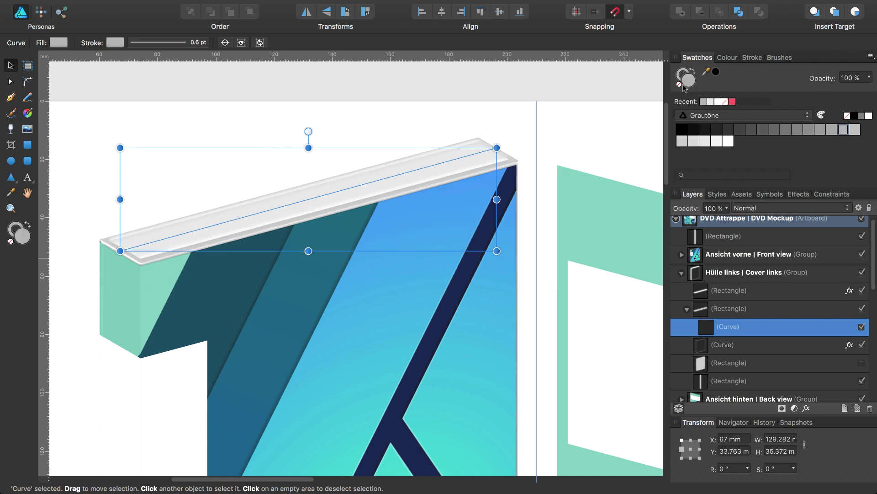
left_click(682, 72)
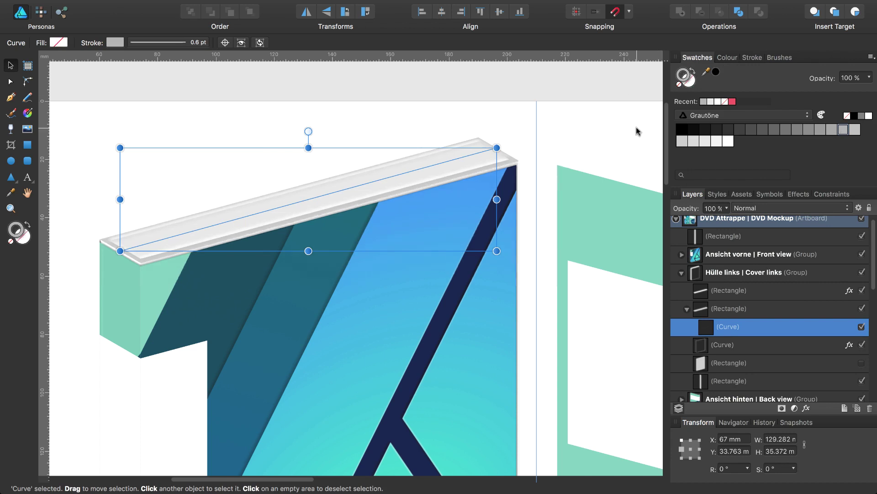
key("space")
Duplicate the grey-outlined curve and nest the copy inside the first Rectangle layer
key("super+j")
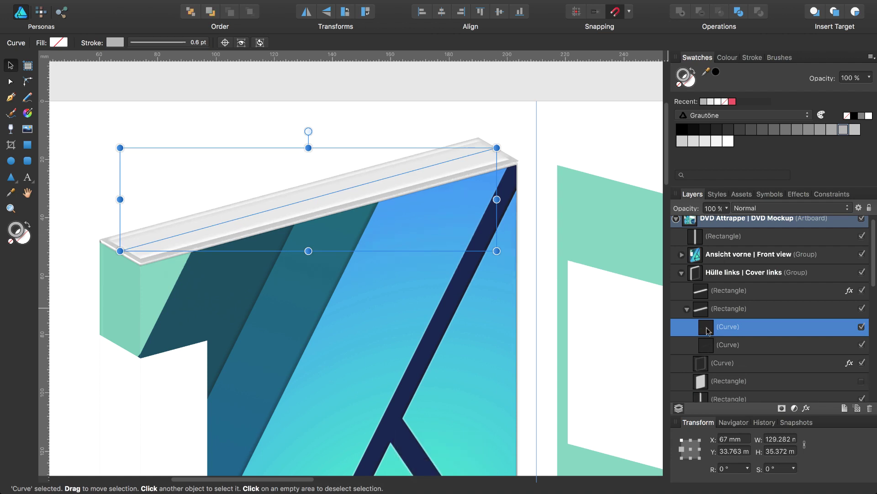
left_click_drag(707, 329, 719, 301)
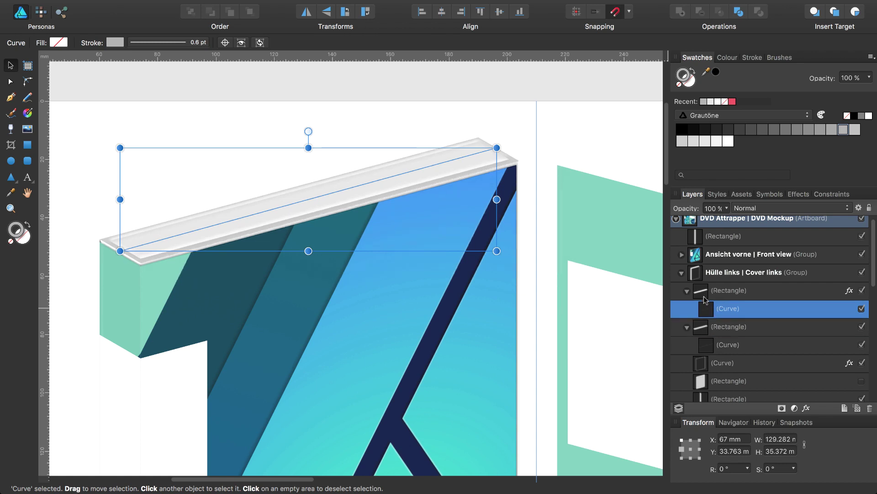
key("space")
key("y")
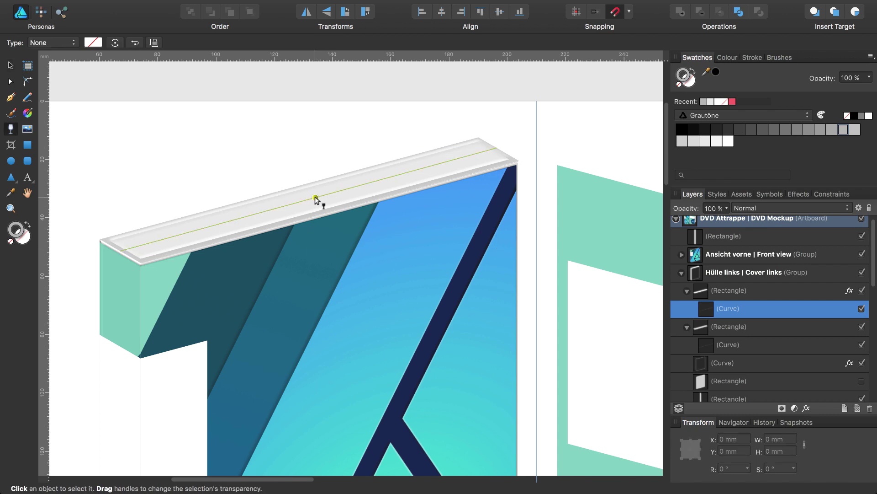
Apply a radial transparency gradient to the curve, stretched up above the edge
left_click(58, 42)
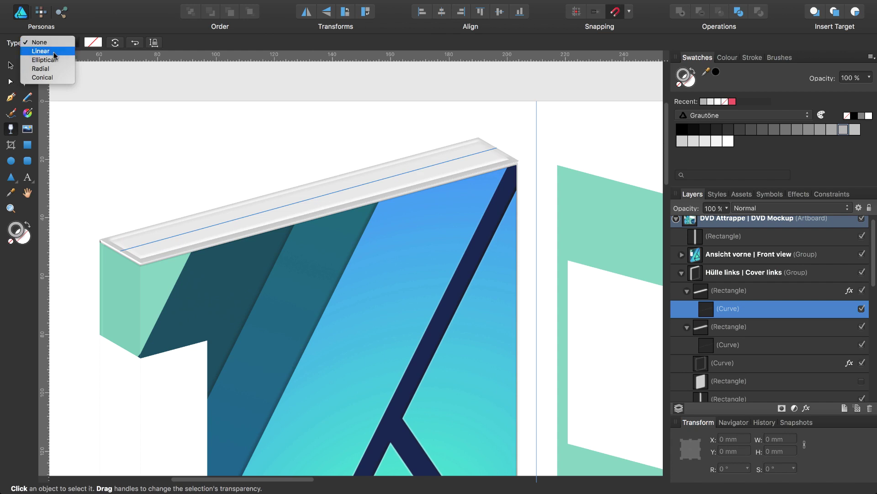
left_click(56, 68)
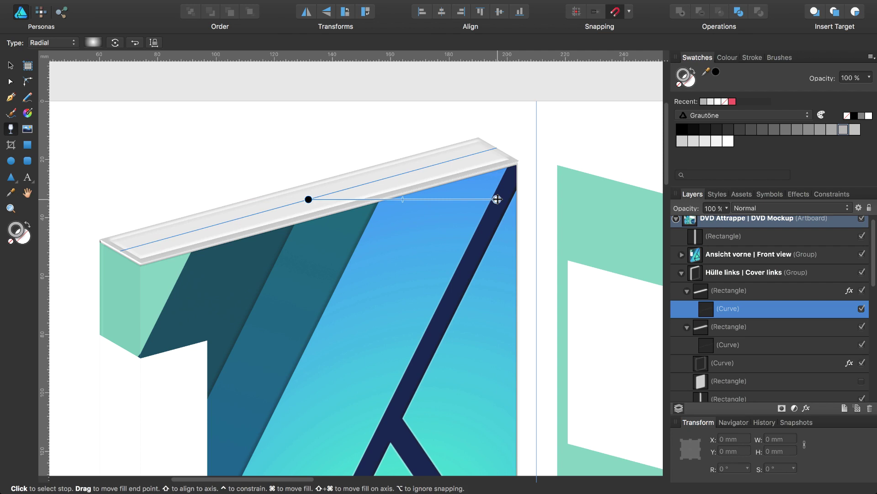
left_click_drag(497, 199, 308, 91)
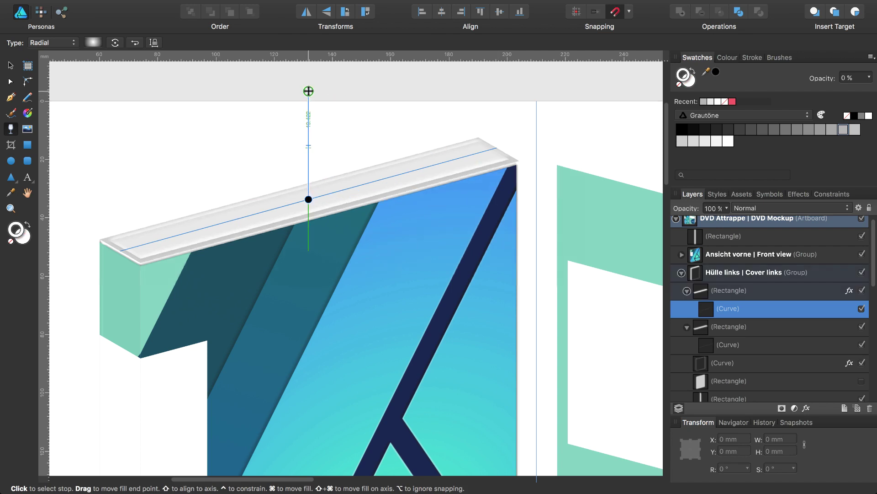
key("space")
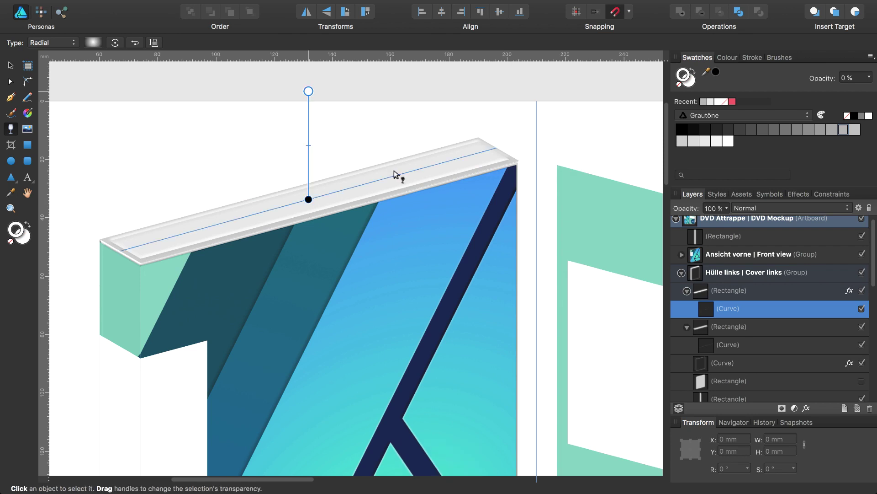
left_click_drag(309, 145, 308, 106)
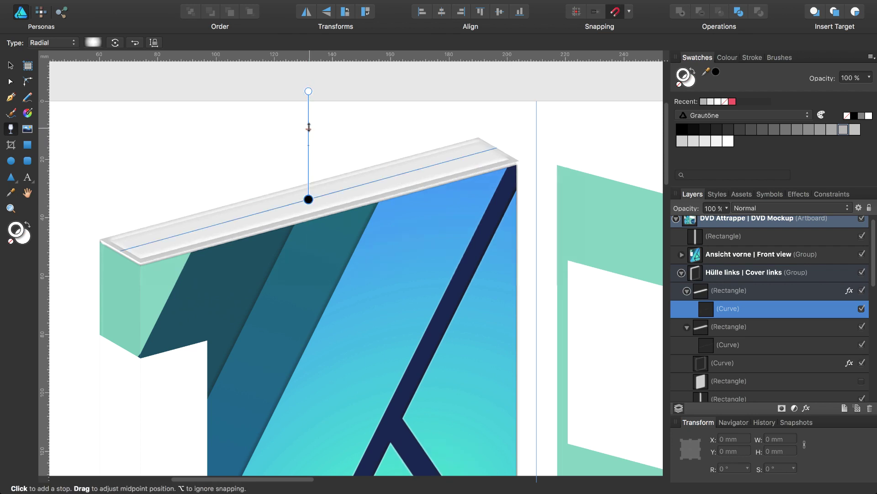
key("space")
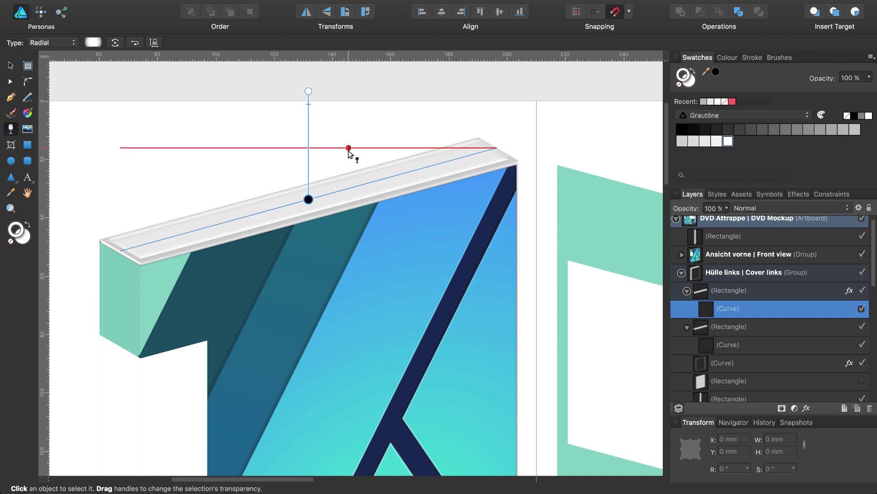
Extend the radial gradient's end further up and select another gradient stop
key("super+minus")
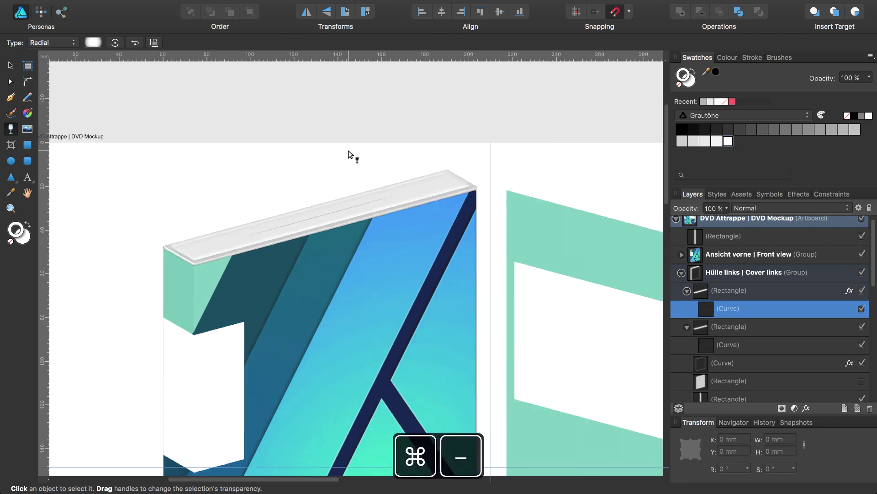
key("super+minus")
key("super+minus")
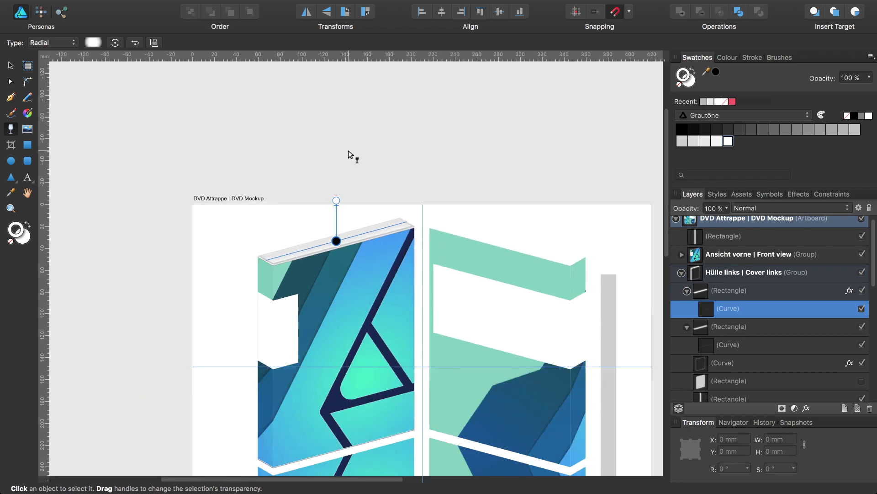
left_click_drag(337, 197, 340, 150)
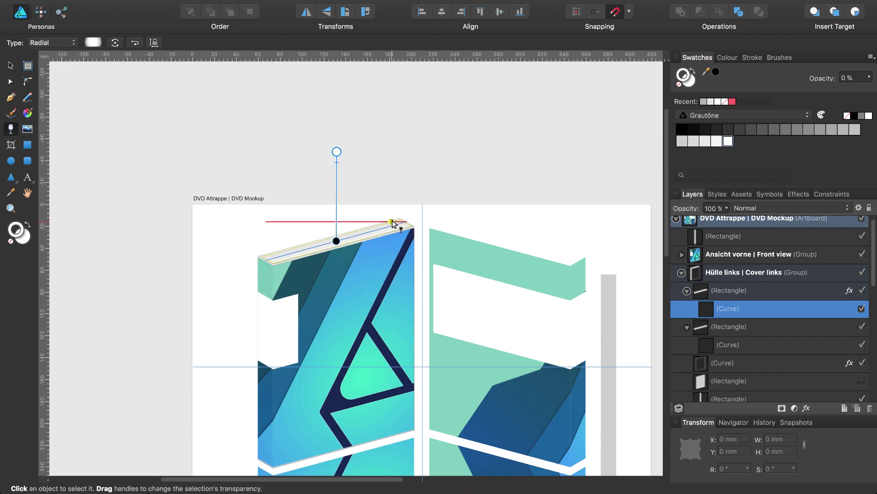
key("space")
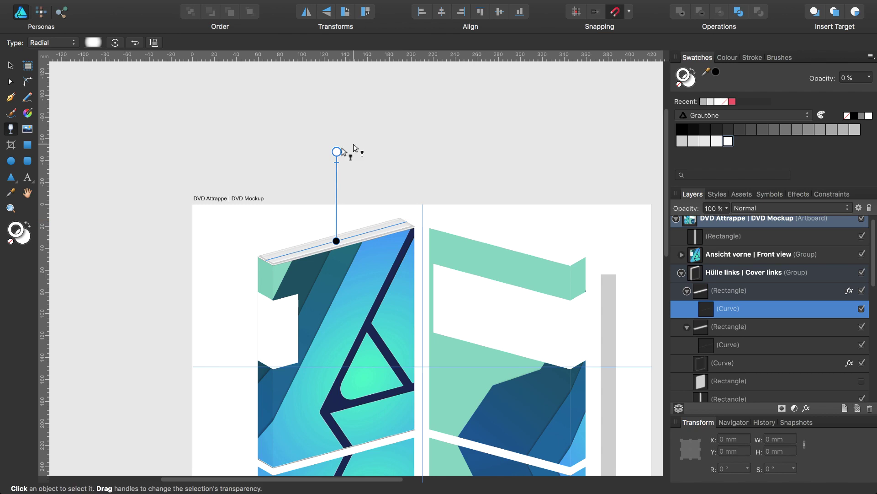
left_click(336, 152)
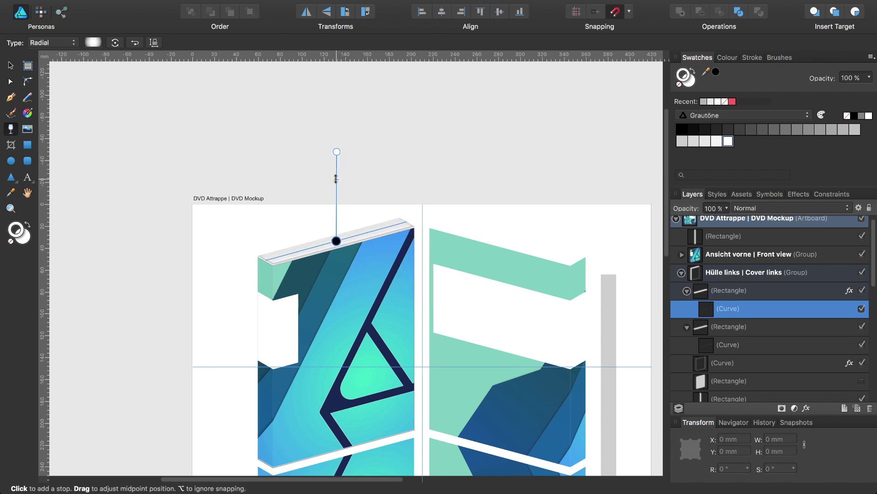
key("space")
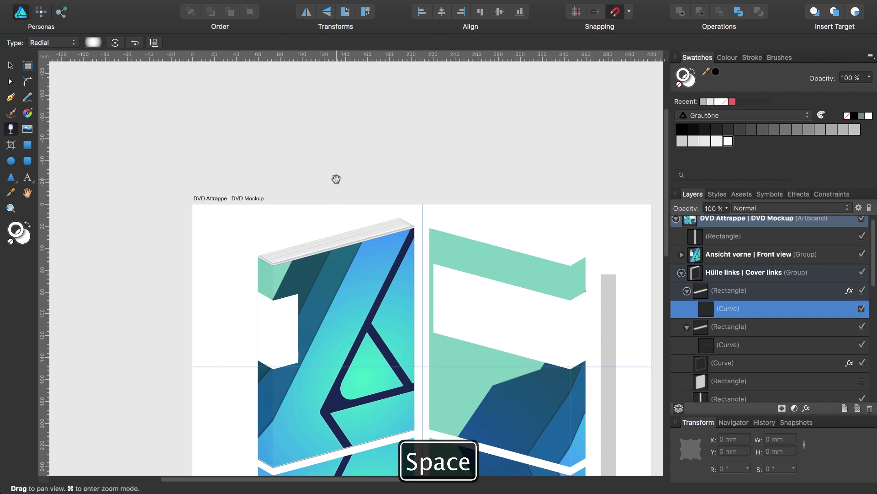
Zoom in to inspect the faded edge, then select the DVD Mockup artboard
key("super+plus")
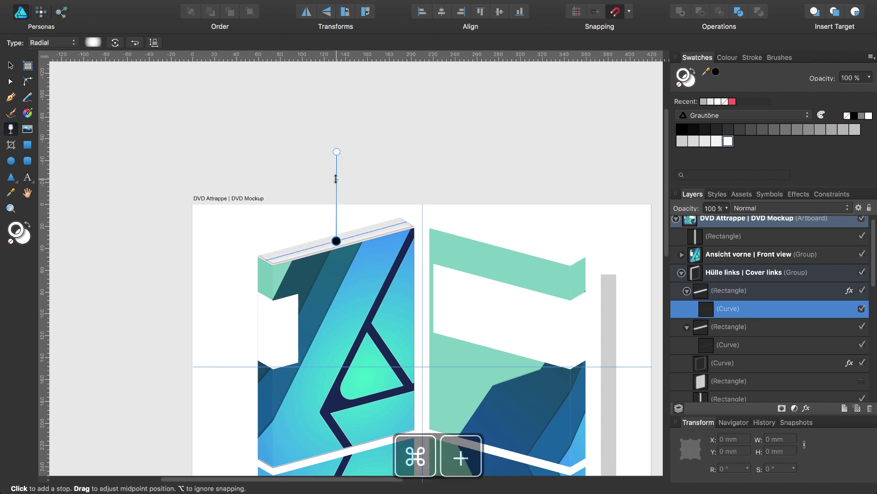
key("super+plus")
key("super+plus")
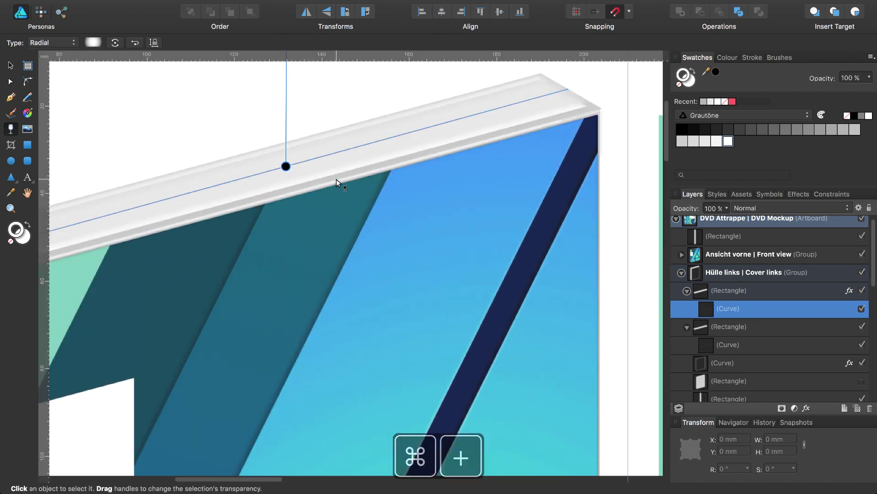
key("space")
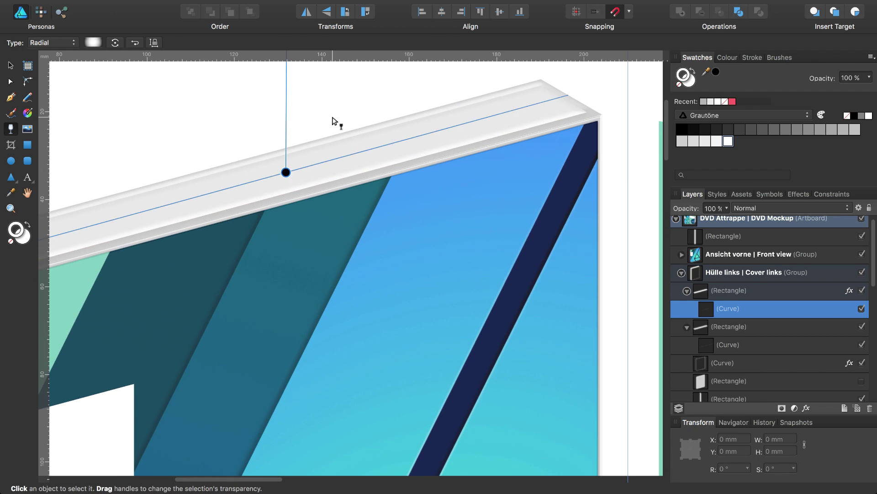
scroll(668, 130, "up", 2)
scroll(668, 131, "up", 10)
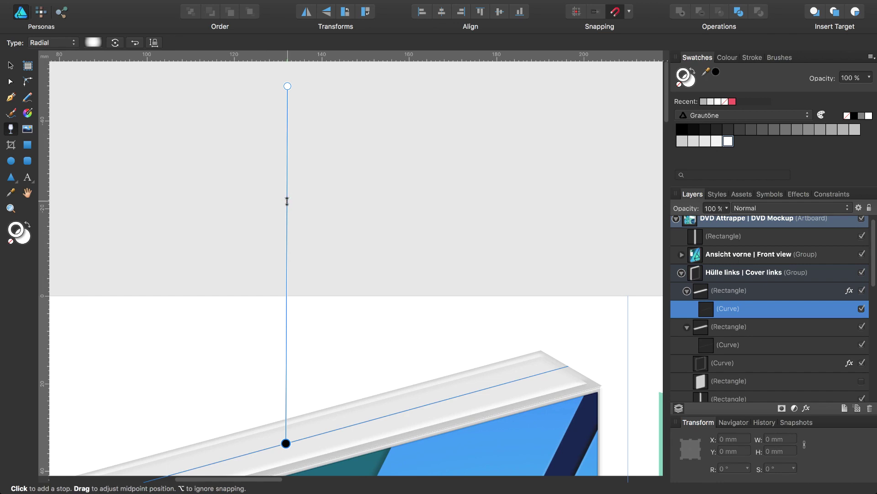
key("space")
key("space")
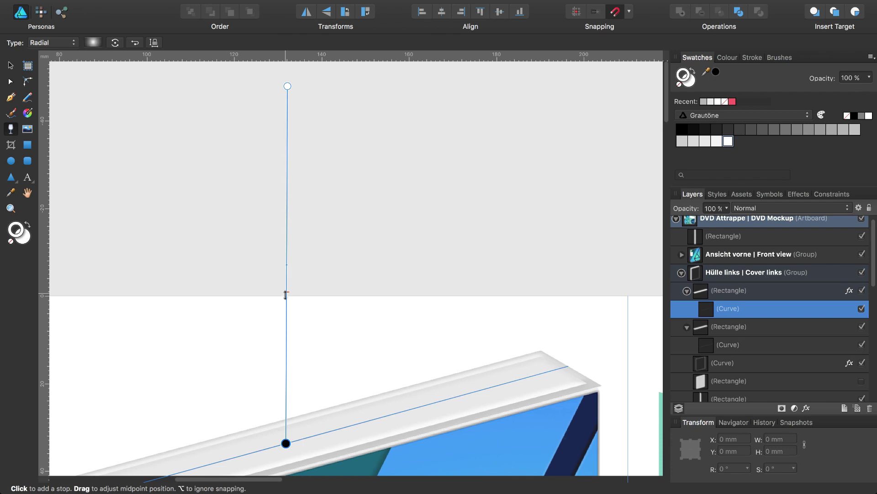
key("space")
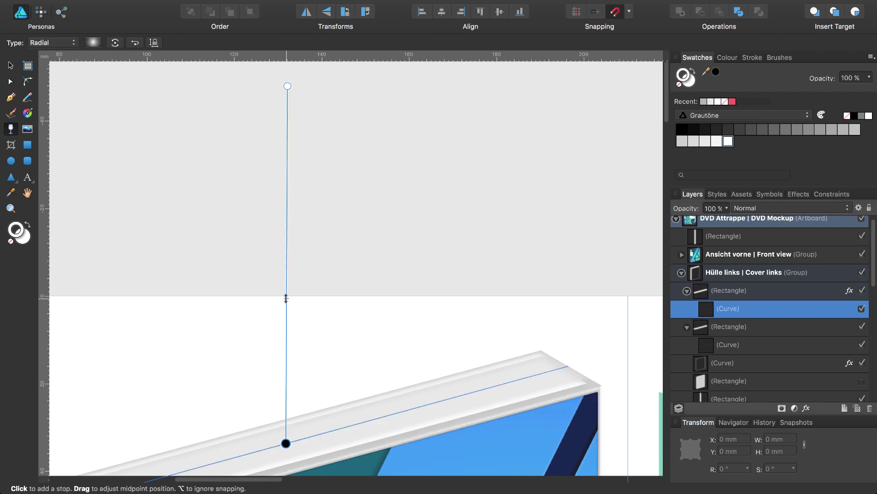
left_click(695, 222)
Fit the artboard in view and delete the tall grey bar beside the back cover
key("super+0")
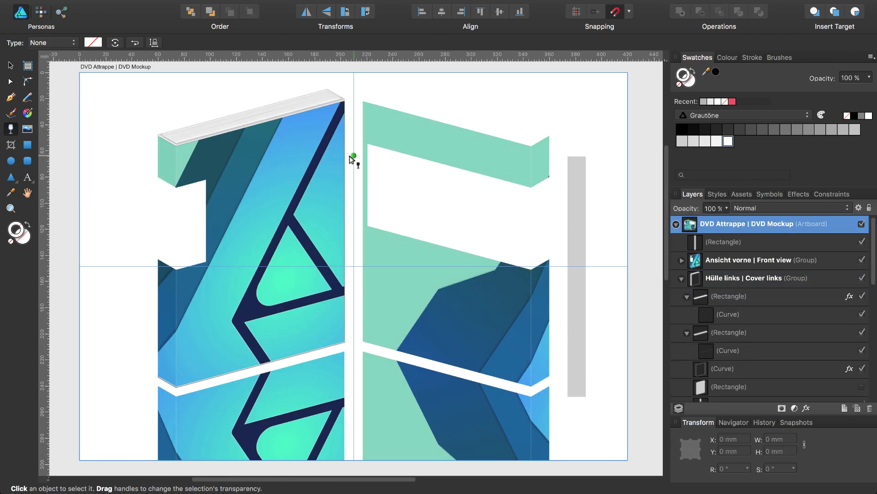
left_click_drag(273, 103, 274, 105)
key("v")
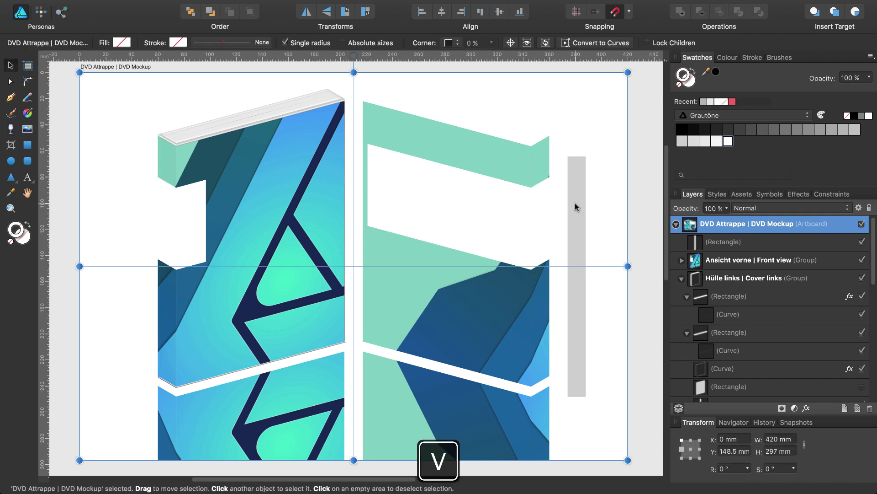
left_click(767, 247)
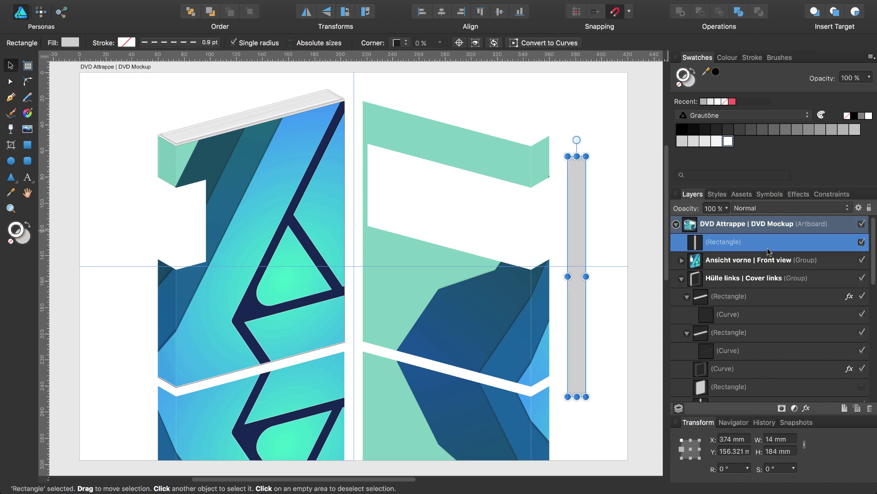
key("BackSpace")
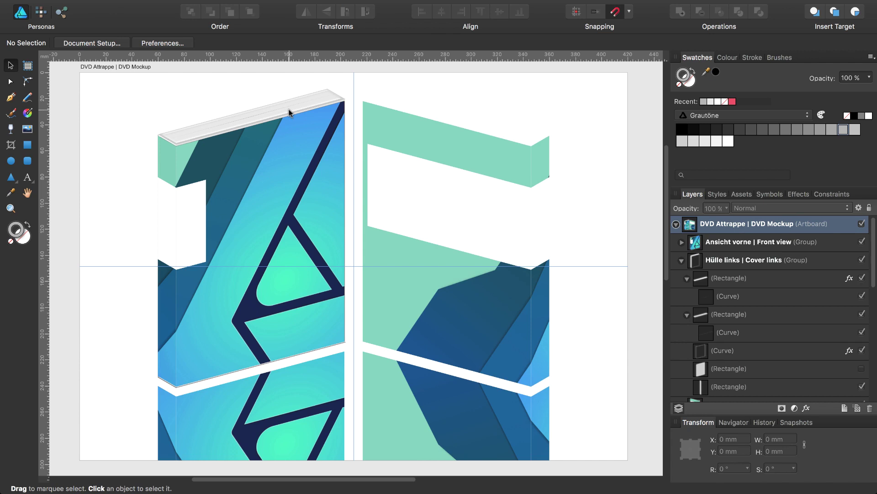
Duplicate the Cover links group, flip it horizontally and move it onto the back cover
left_click(682, 261)
left_click(716, 261)
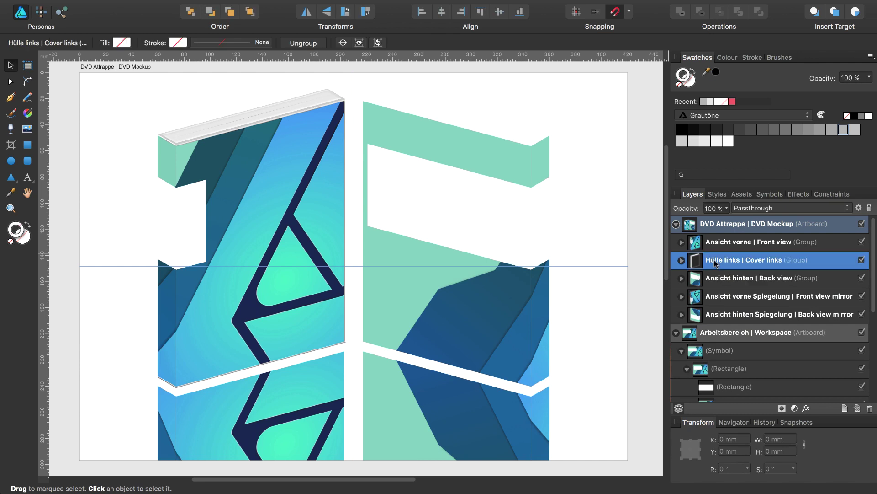
key("super+j")
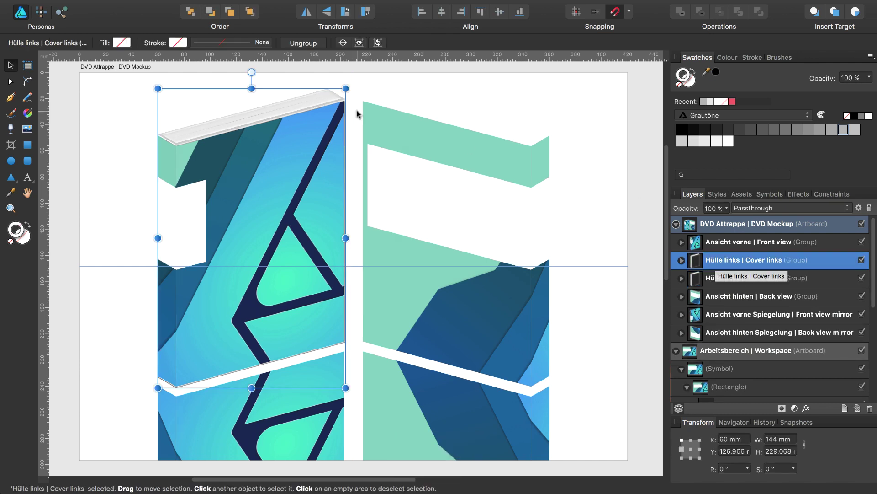
left_click(307, 15)
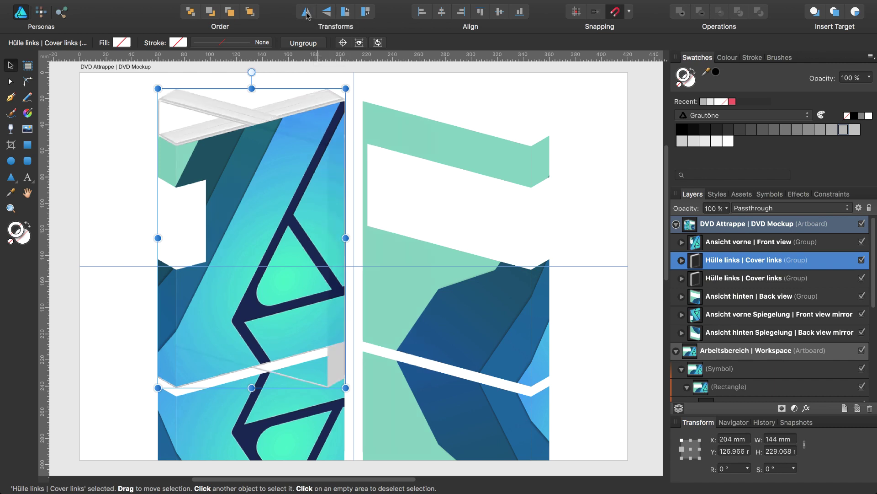
left_click_drag(246, 117, 448, 123)
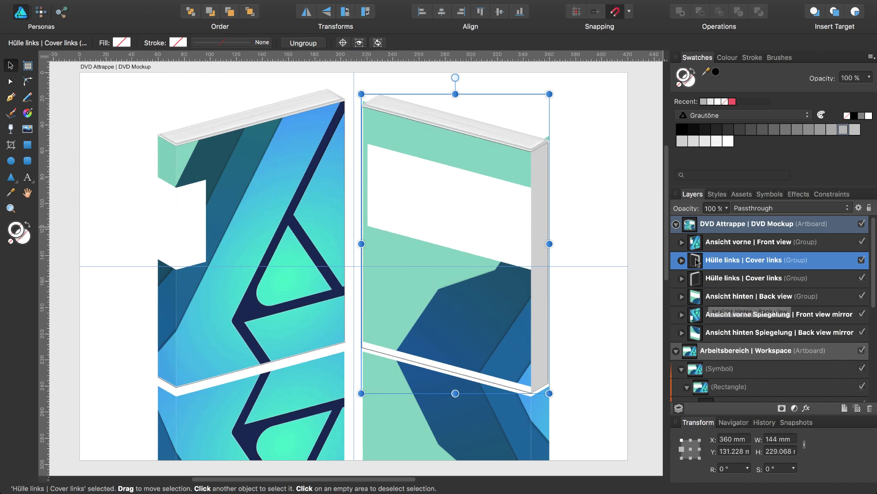
left_click_drag(702, 307, 750, 304)
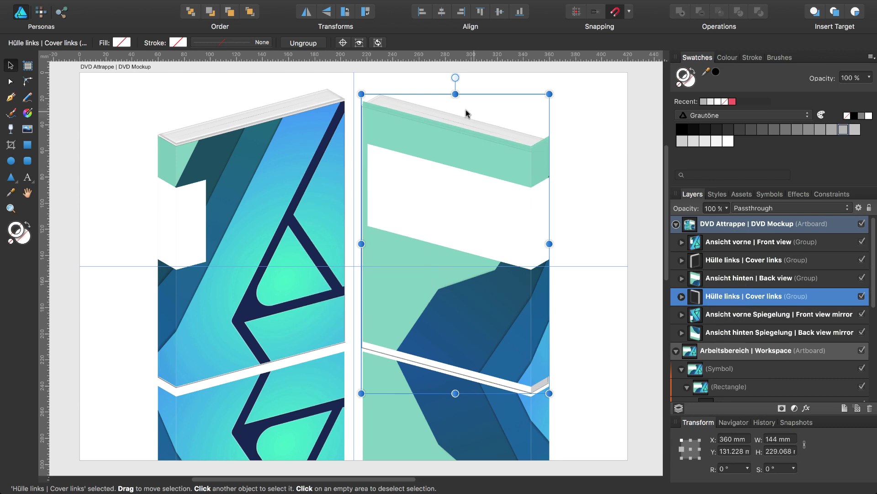
Top-align both edge pieces and right-align the back piece with the back cover
left_click(325, 96, "shift")
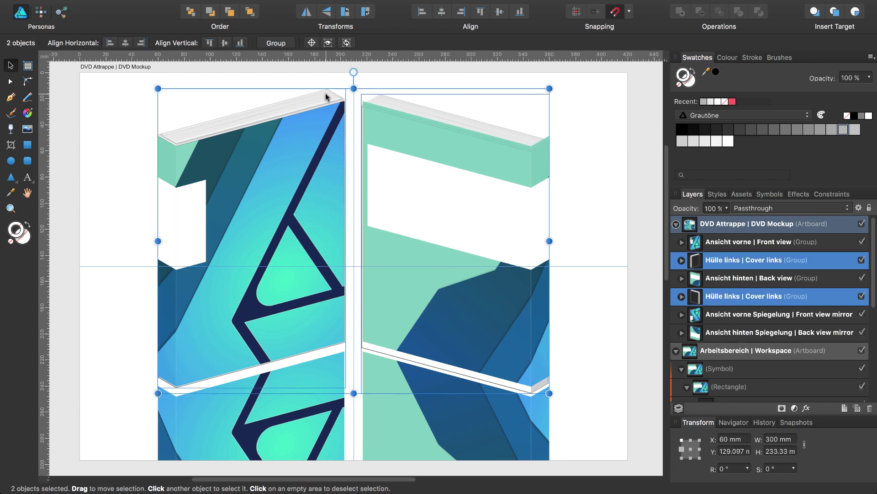
left_click(480, 11)
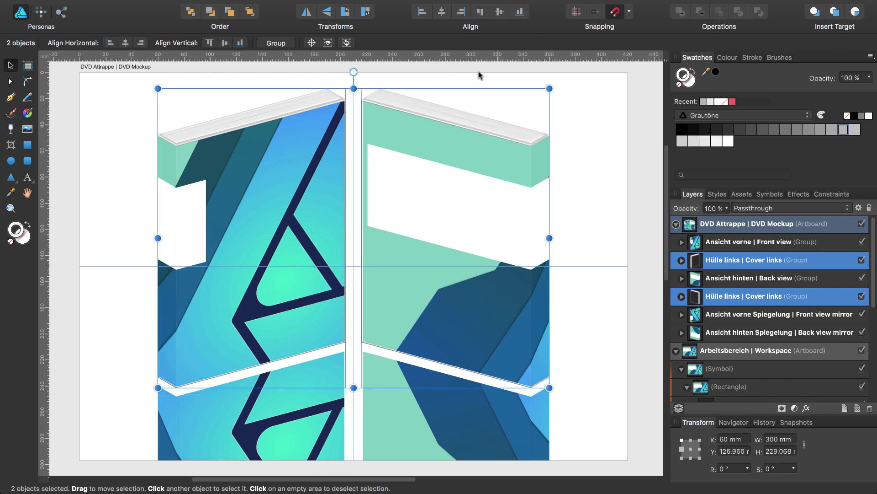
left_click(489, 121)
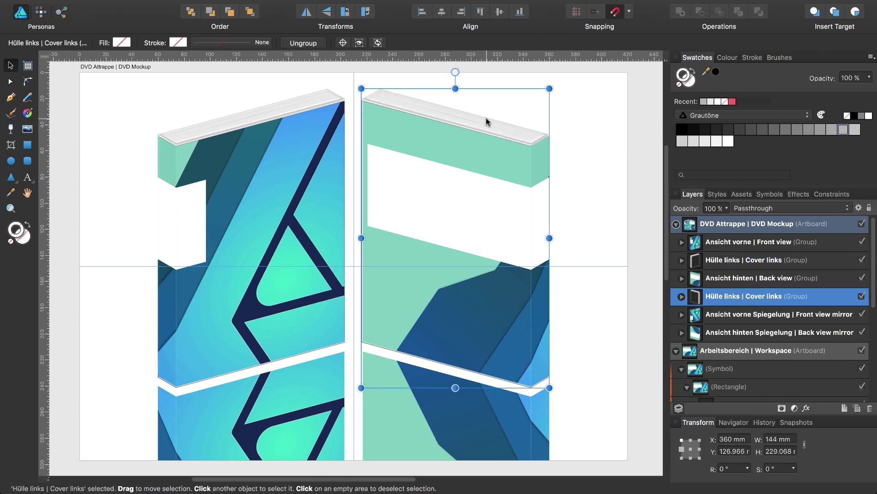
left_click_drag(716, 278, 716, 279)
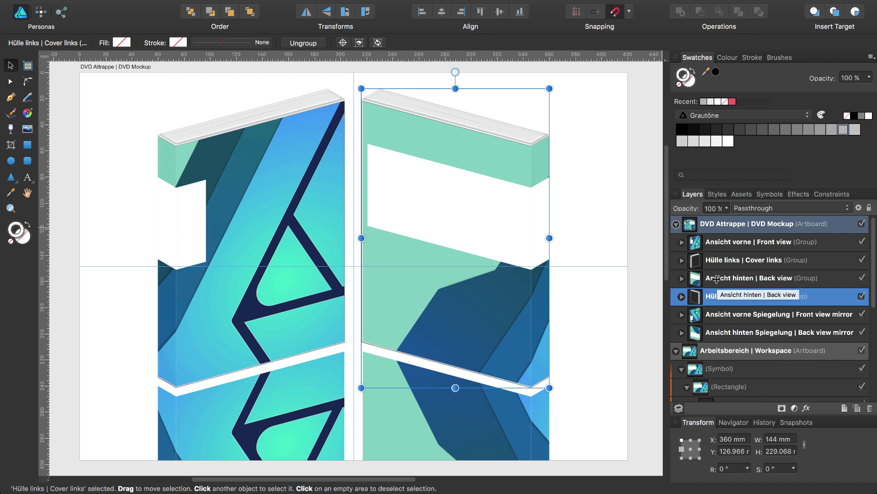
left_click_drag(716, 279, 686, 259)
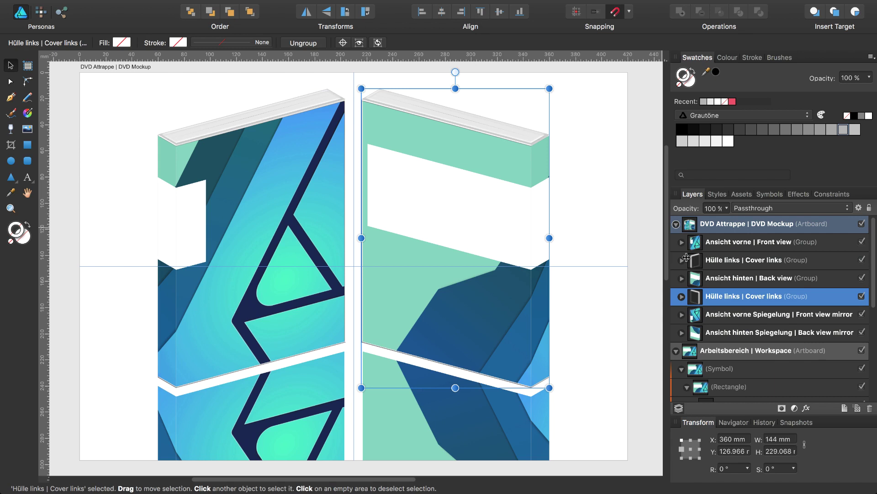
left_click(712, 279, "shift")
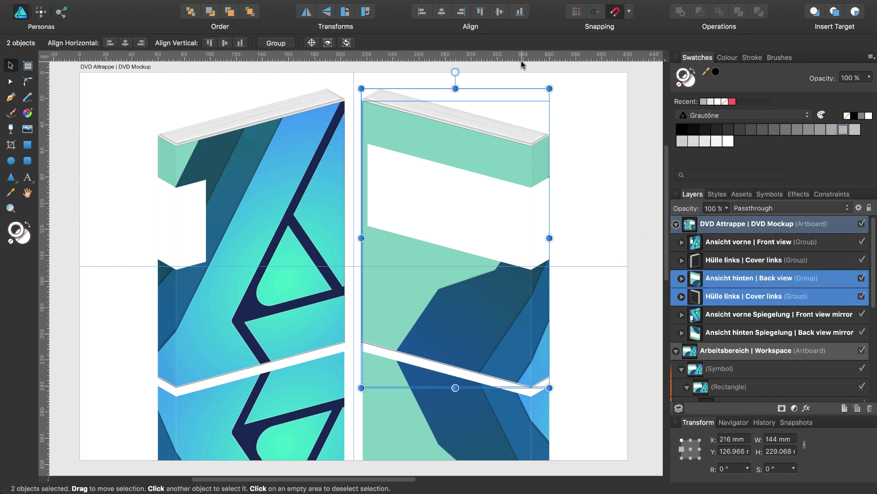
left_click(462, 13)
left_click(575, 154)
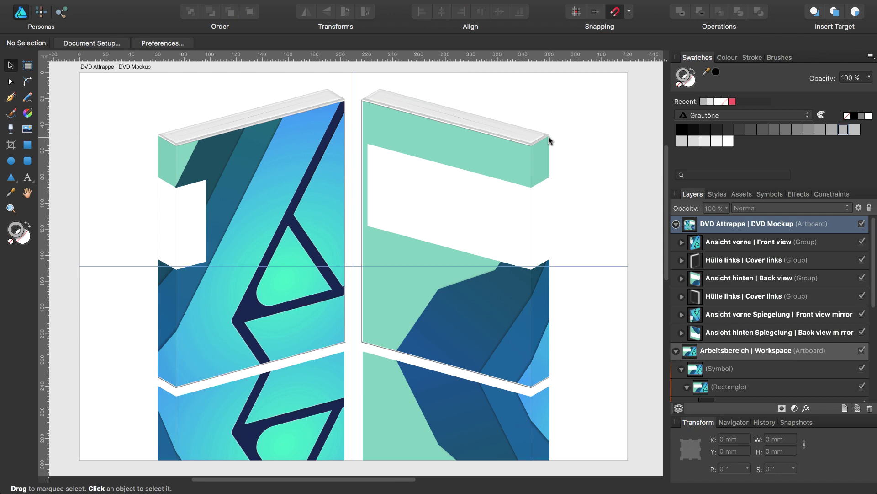
Zoom in on the back cover's top edge and scroll down to its middle seam
key("super+plus")
key("super+plus")
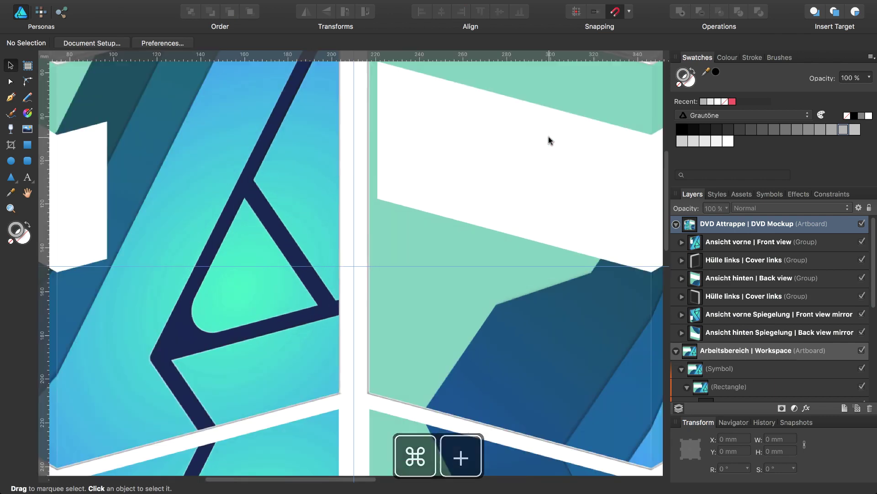
scroll(507, 133, "up", 5)
scroll(492, 144, "up", 2)
scroll(492, 145, "right", 4)
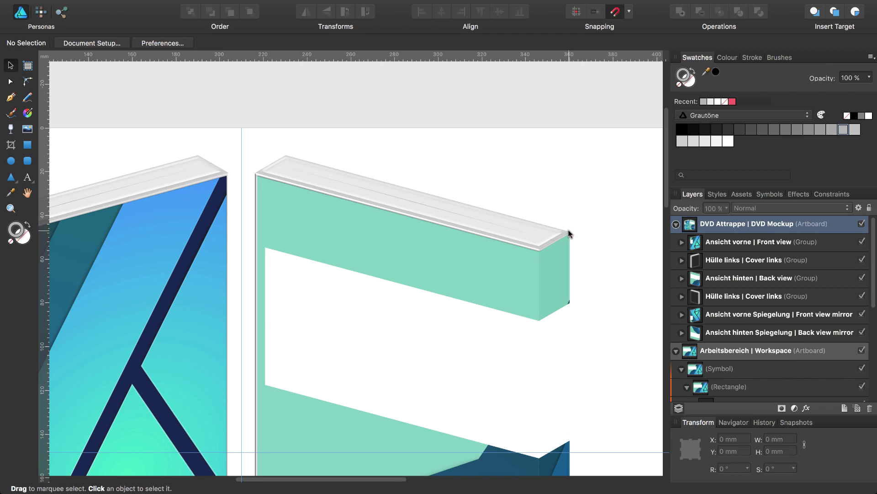
scroll(571, 226, "down", 1)
scroll(570, 226, "down", 5)
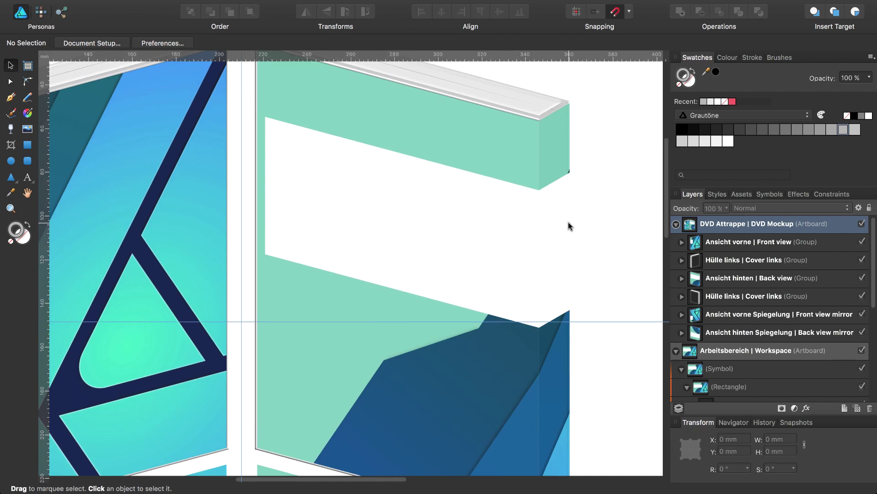
scroll(569, 226, "down", 1)
scroll(570, 226, "down", 8)
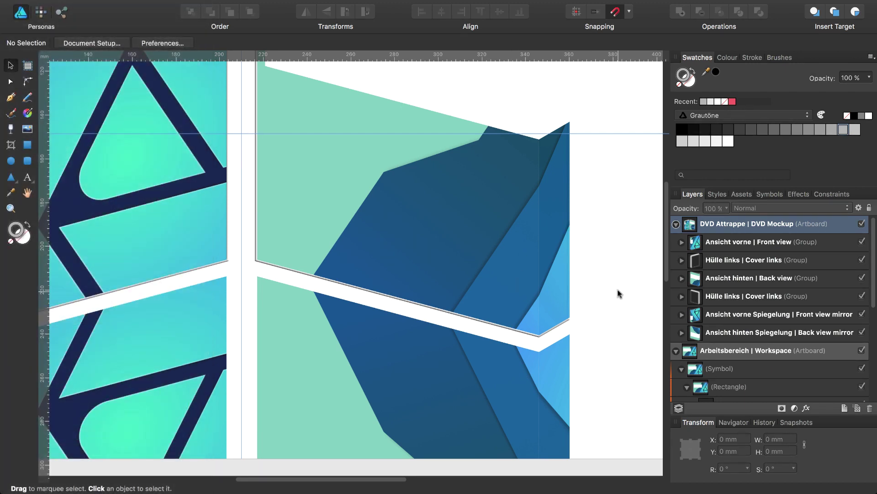
Duplicate the back cover's edge piece and move the copy to the bottom of the layers
left_click(721, 300)
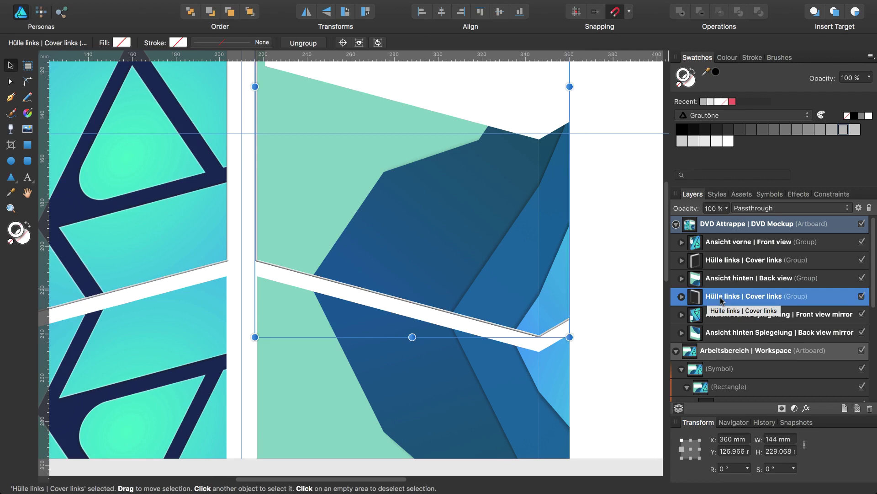
key("super+j")
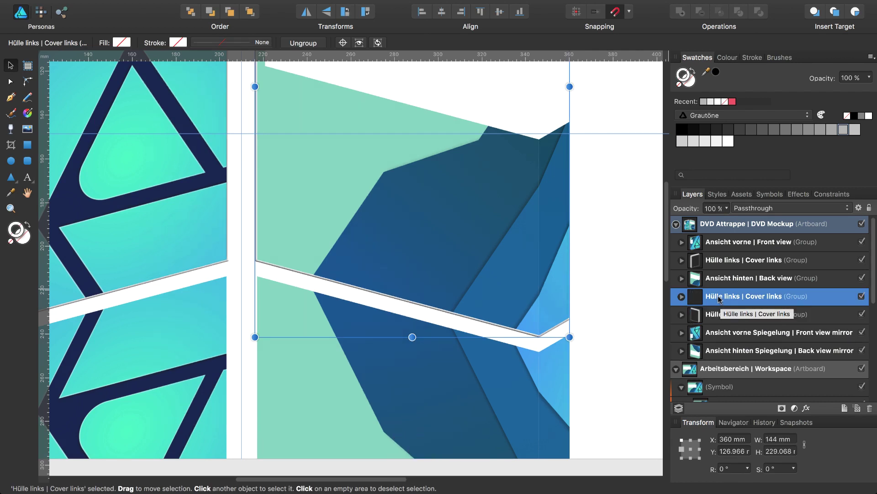
scroll(719, 297, "down", 2)
scroll(718, 294, "down", 1)
scroll(716, 292, "down", 1)
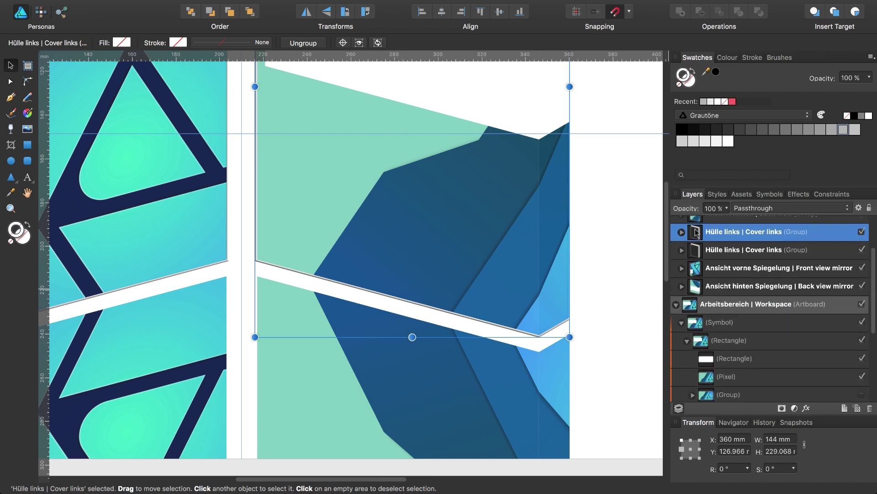
left_click_drag(696, 232, 703, 295)
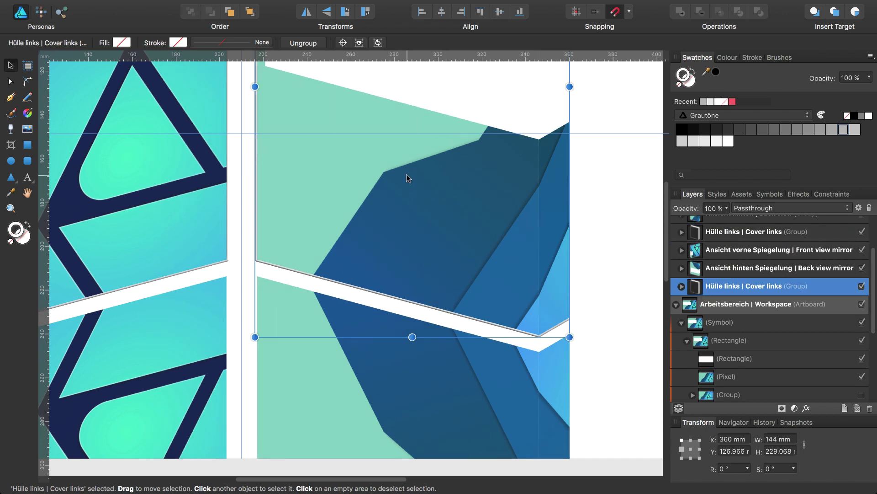
Place the copy on the back cover's middle seam at X 360 mm, Y 318.316 mm
left_click_drag(407, 174, 446, 465)
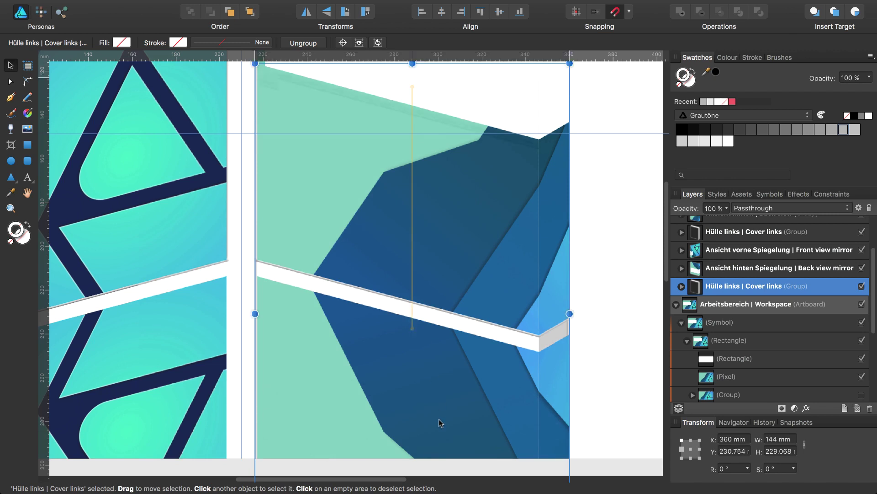
mouse_move(433, 318)
left_mouse_down()
mouse_move(440, 368)
mouse_move(443, 295)
mouse_move(462, 374)
left_mouse_up()
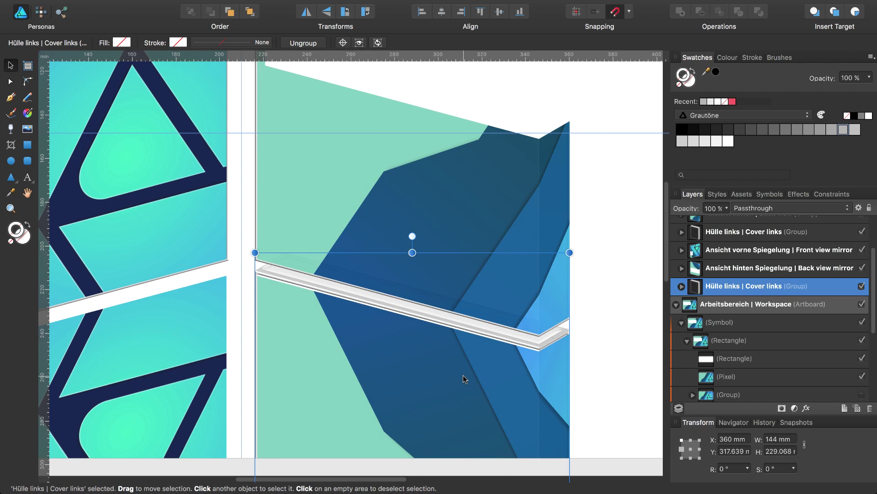
key("Down")
key("Down")
key("Down")
key("Down")
key("Down")
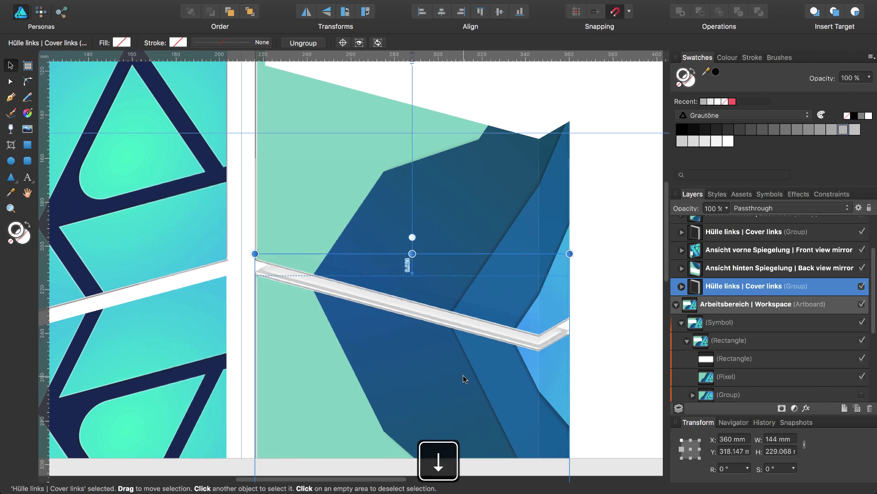
key("Down")
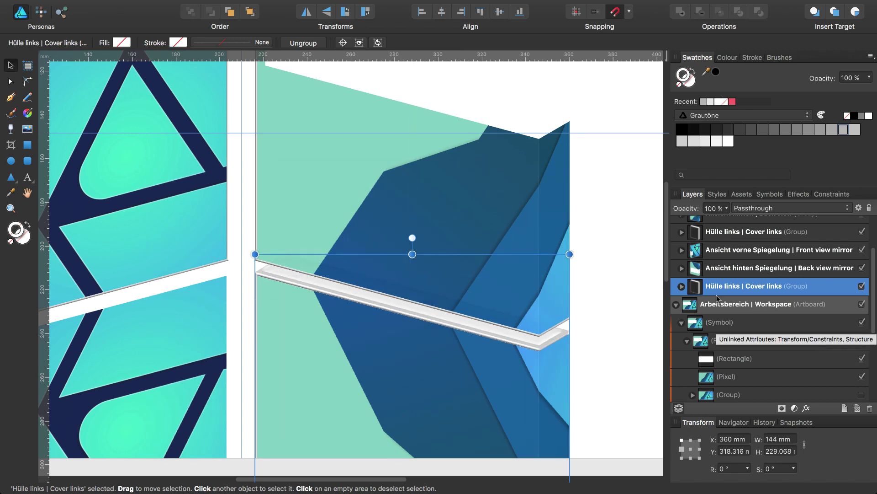
scroll(731, 269, "up", 1)
scroll(732, 270, "up", 2)
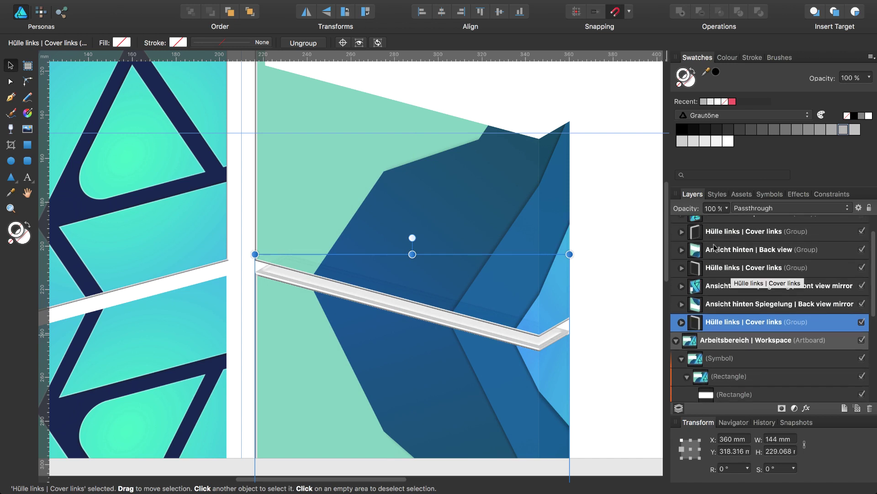
left_click(698, 234)
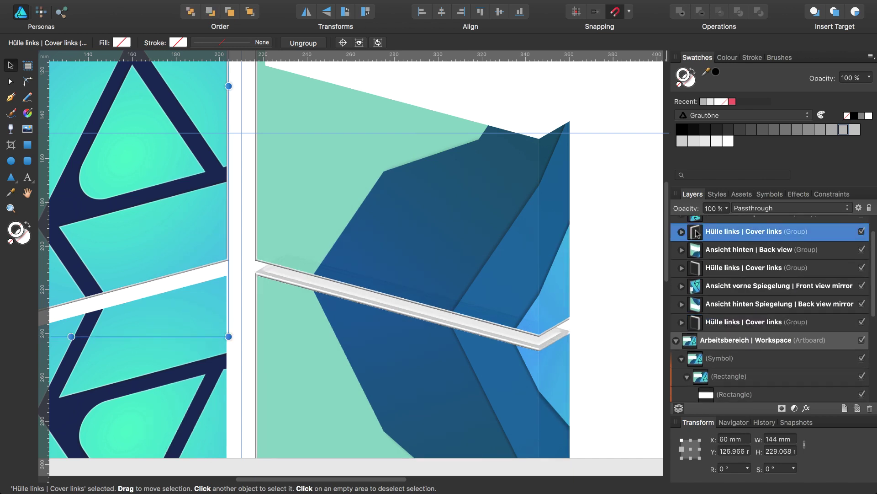
Duplicate the Hülle links edge piece, reorder it, and move the copy to Y 318 mm
key("super+j")
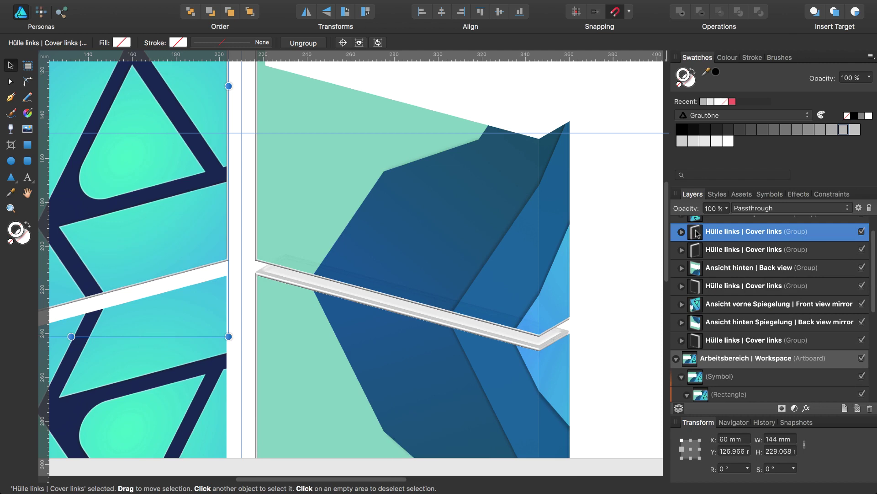
left_click_drag(698, 233, 703, 313)
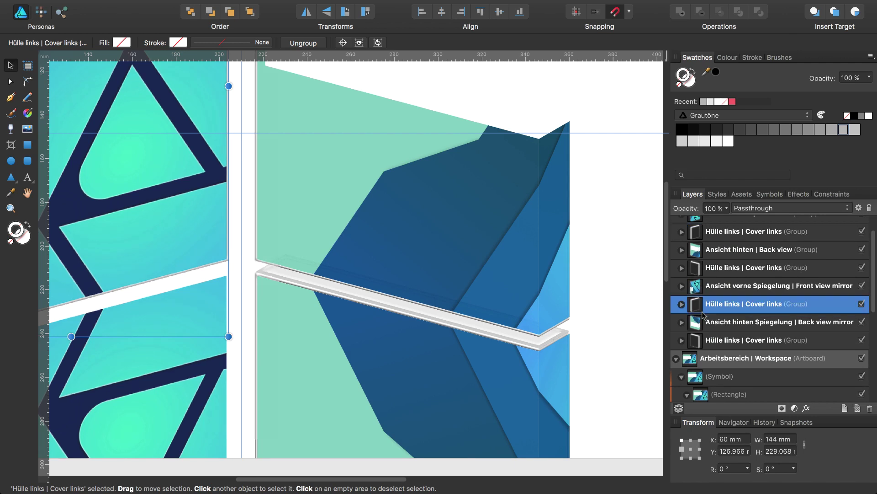
scroll(512, 264, "left", 3)
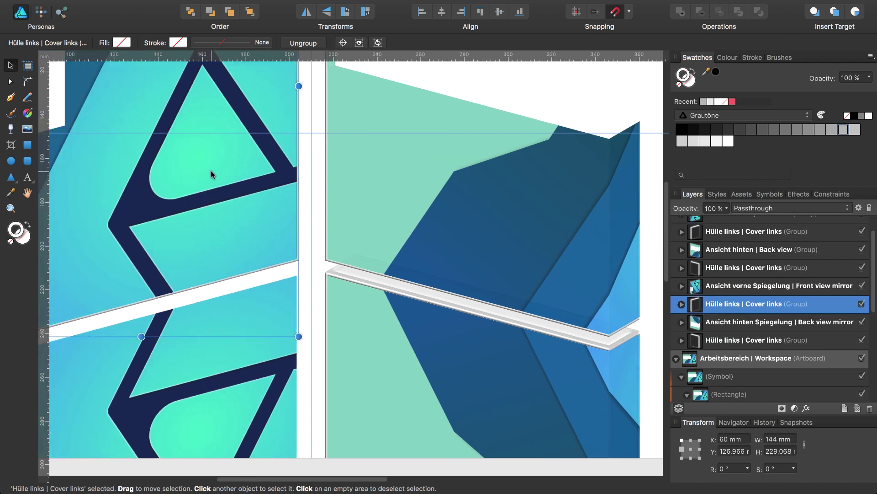
left_click_drag(210, 171, 215, 449)
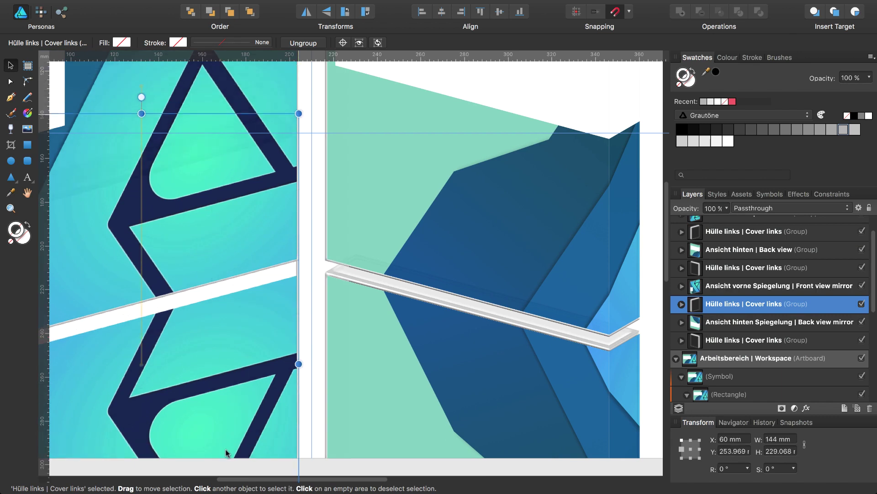
left_click_drag(199, 221, 213, 361)
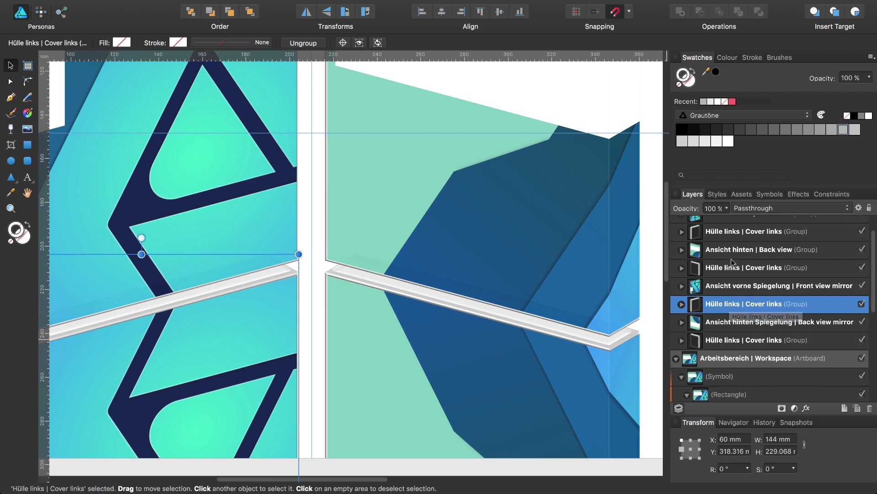
Select the DVD Mockup artboard and zoom to fit the whole artboard
scroll(873, 256, "up", 2)
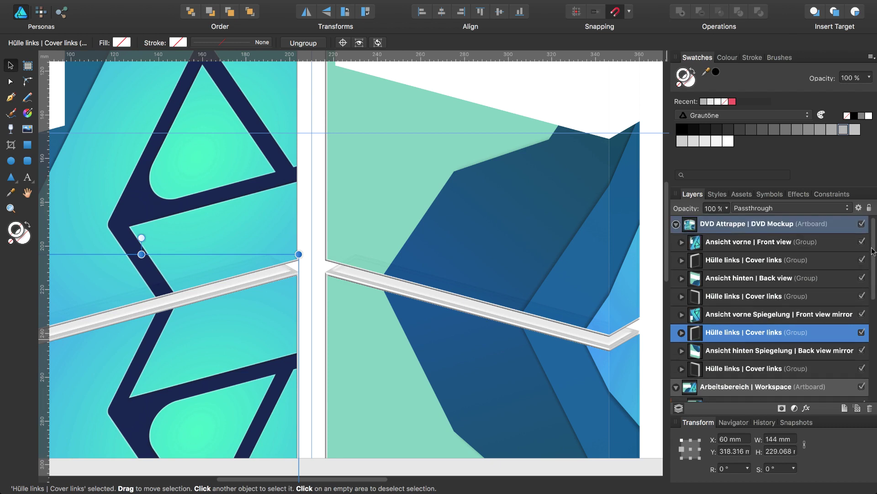
left_click(691, 224)
key("ctrl+0")
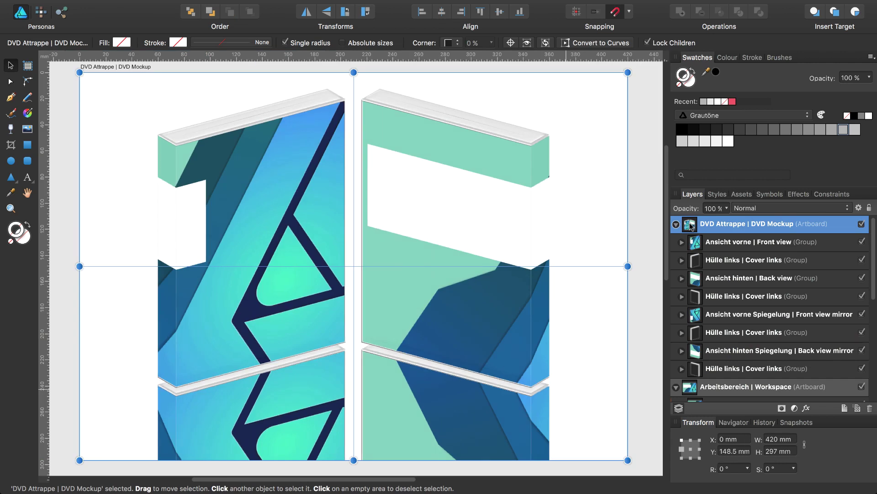
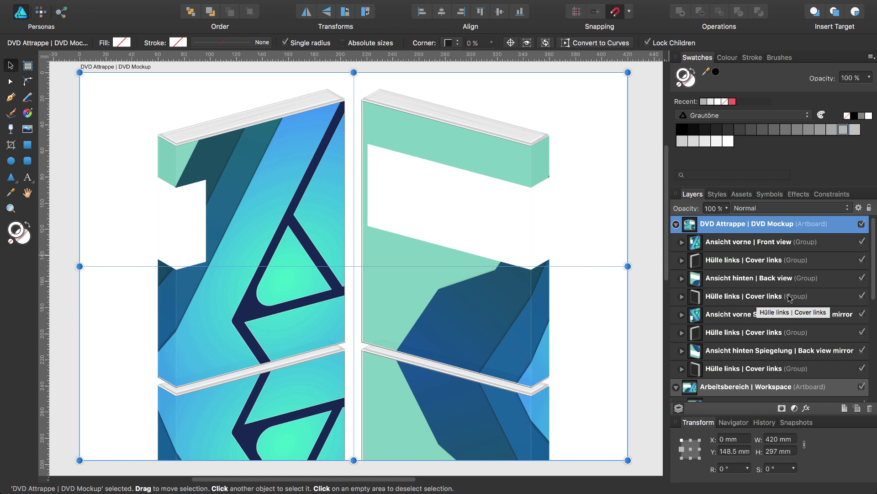
Select the Front view mirror layer plus the Hülle links | Cover links layer beneath it
scroll(790, 298, "down", 2)
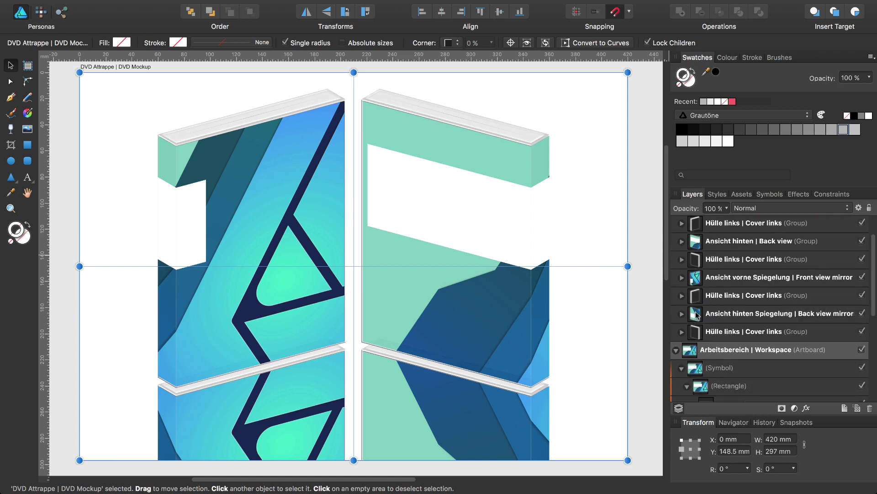
left_click(697, 315)
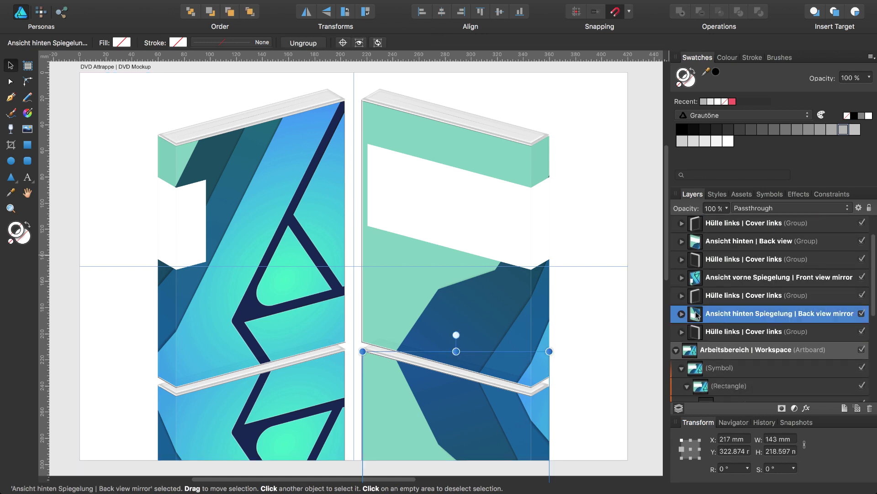
left_click(696, 278)
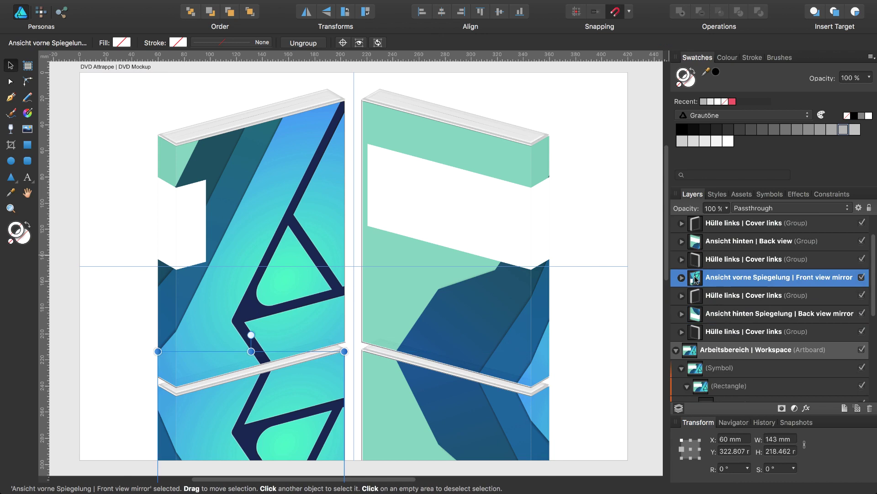
left_click(696, 298, "shift")
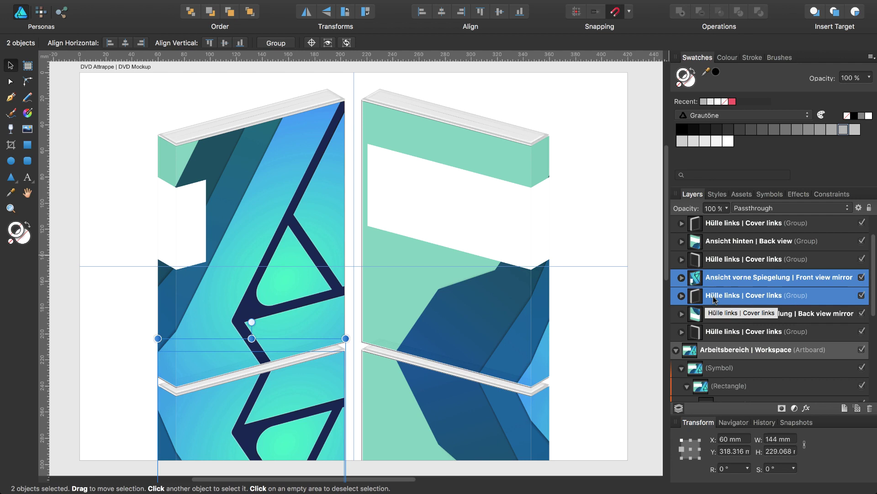
Group the front mirror with its cover, naming it 'Spiegelung links | Mirroring left'
key("super+g")
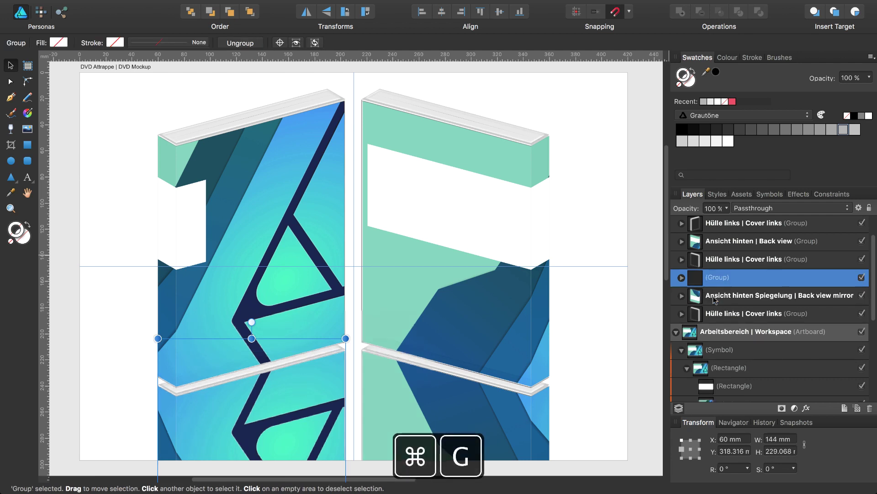
double_click(726, 281)
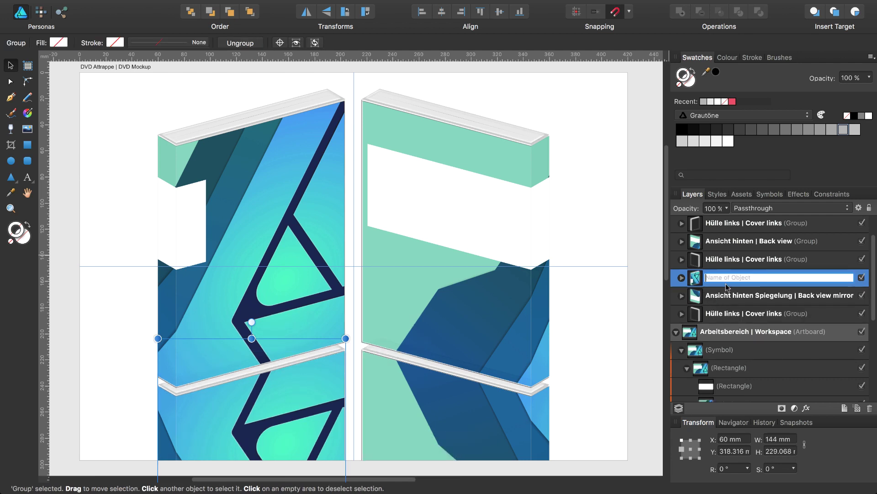
type("Spie")
key("alt+7")
type("gelung links | Mirroring left")
key("Return")
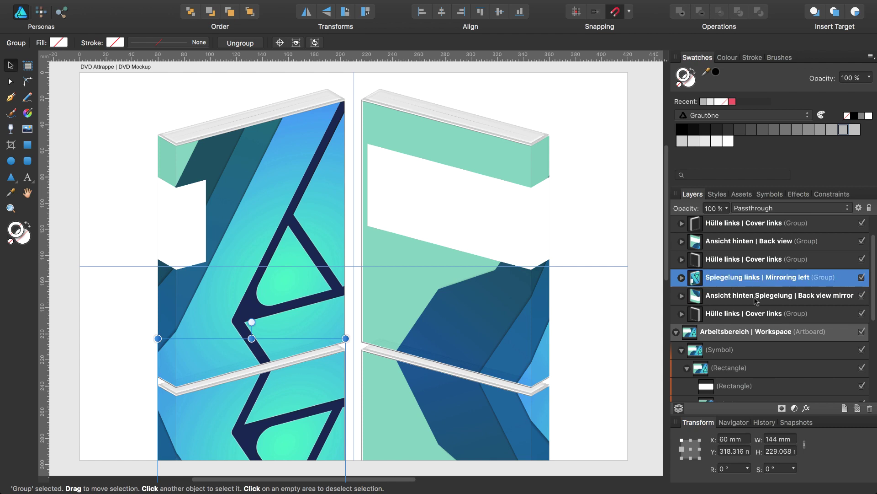
Group the back mirror with its cover, naming it 'Spiegelung rechts | Mirroring right'
left_click(758, 296)
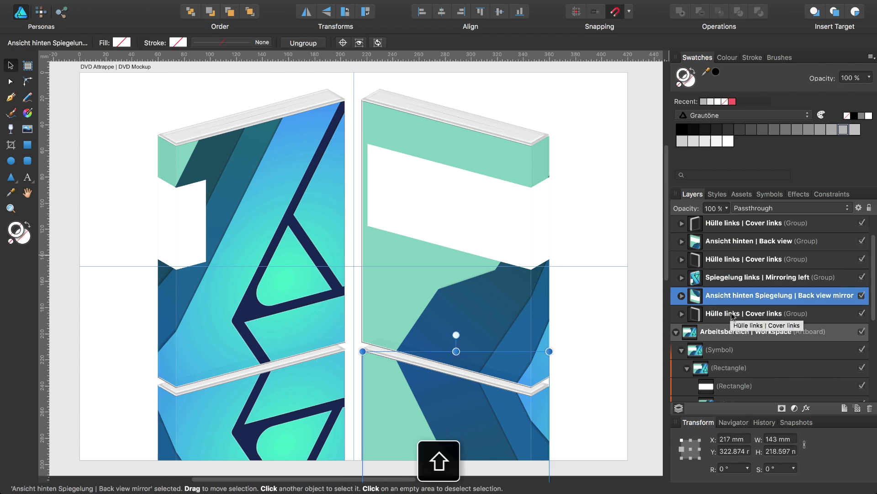
left_click(731, 313, "shift")
key("super+g")
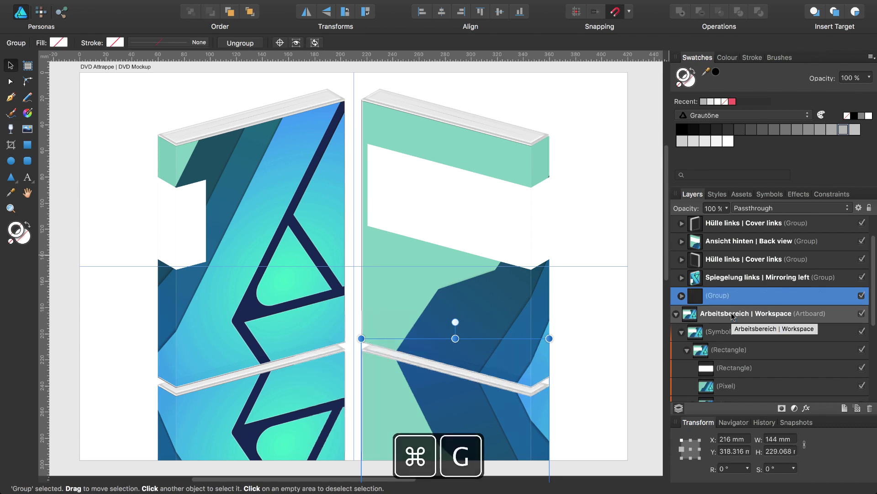
double_click(723, 295)
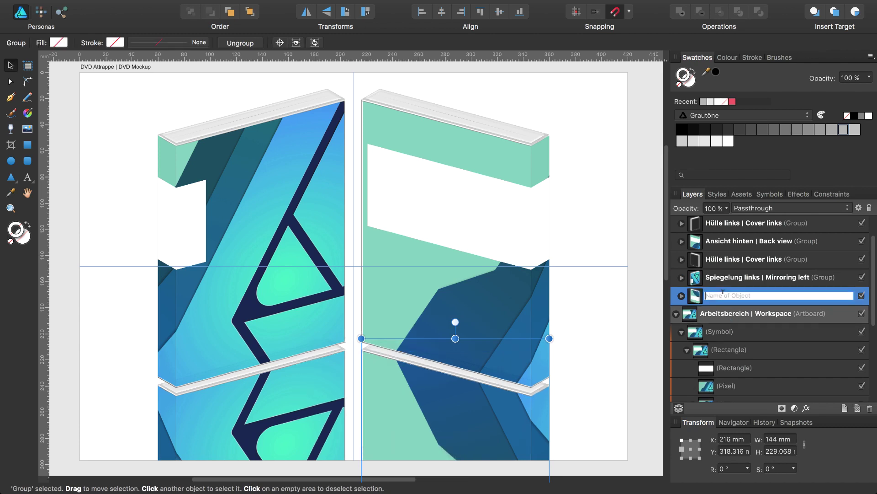
type("S")
key("alt+7")
key("Return")
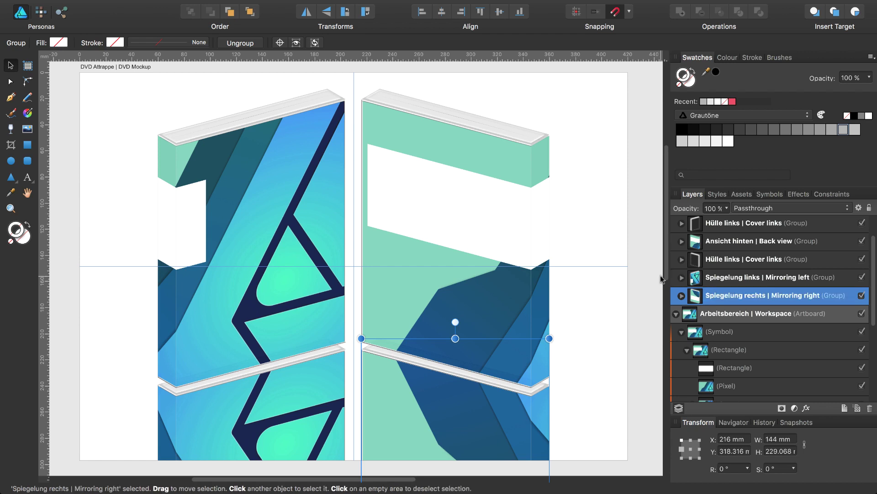
left_click(722, 277)
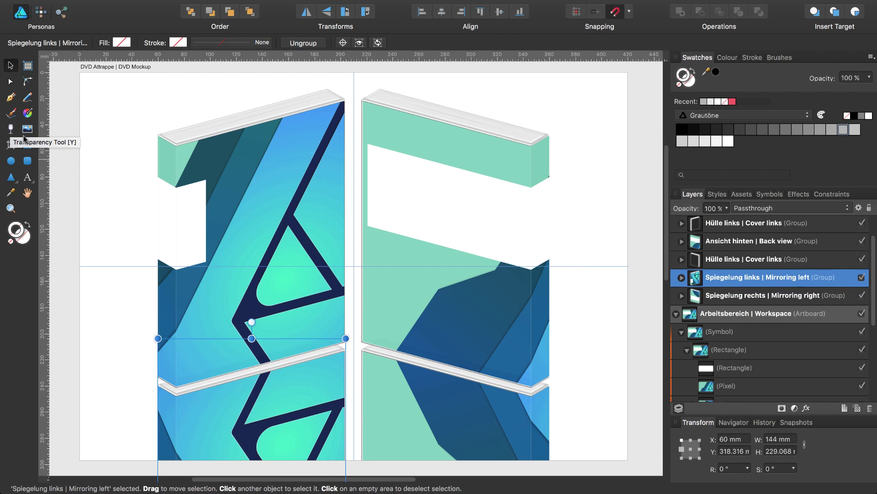
Fade the left and right reflections toward the bottom with vertical transparency gradients
key("y")
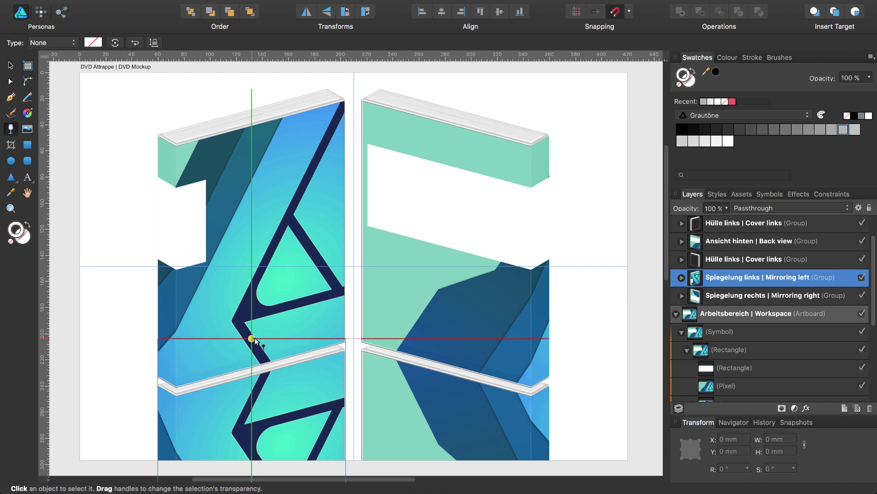
left_click_drag(252, 338, 251, 460)
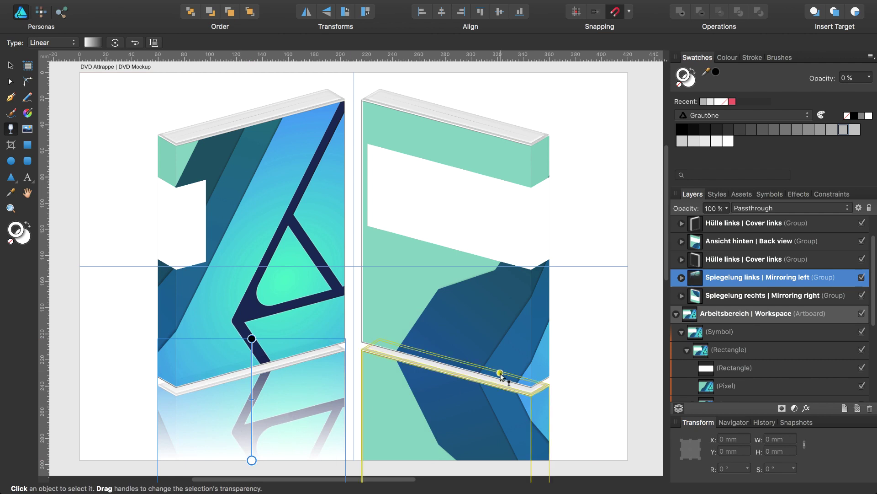
left_click(735, 296)
left_click_drag(455, 339, 460, 462)
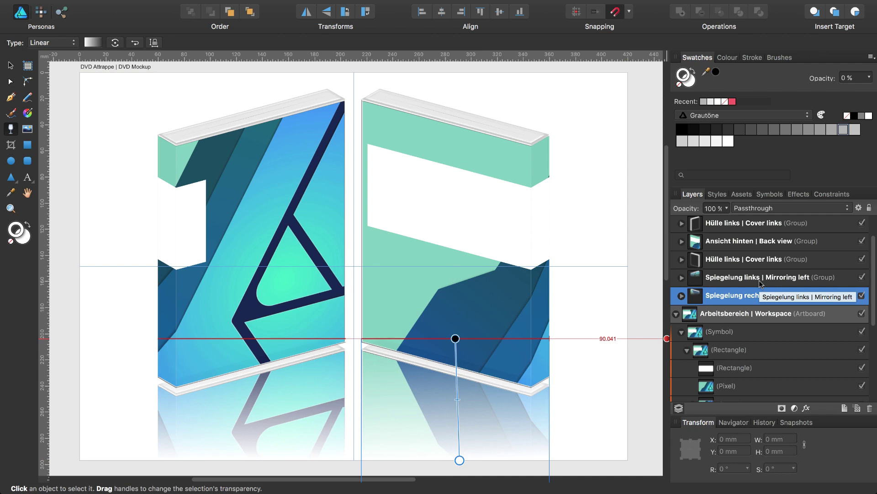
Straighten the right reflection's fade to run vertically, and set new objects to insert behind
scroll(740, 268, "up", 1)
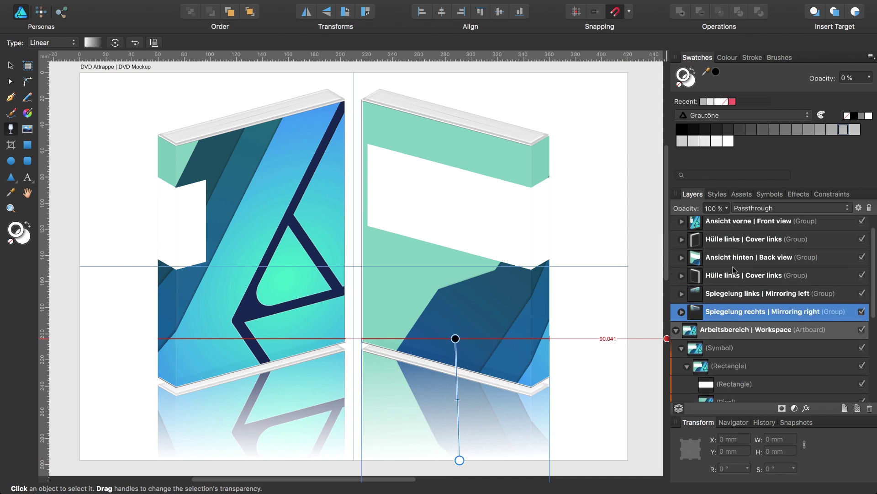
scroll(736, 269, "up", 1)
scroll(734, 269, "up", 1)
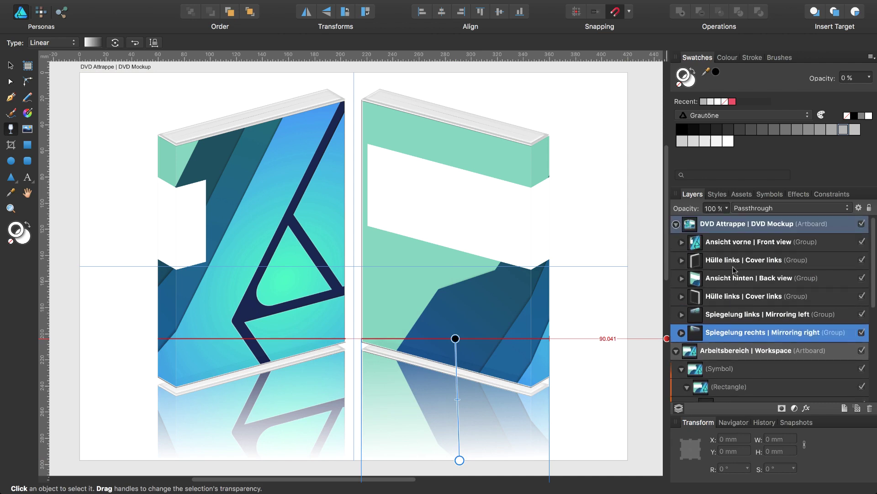
left_click(711, 225)
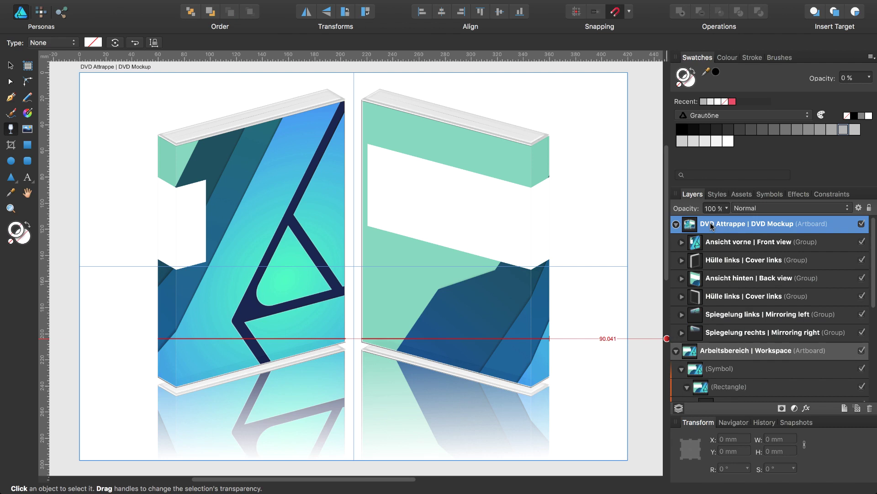
left_click(731, 334)
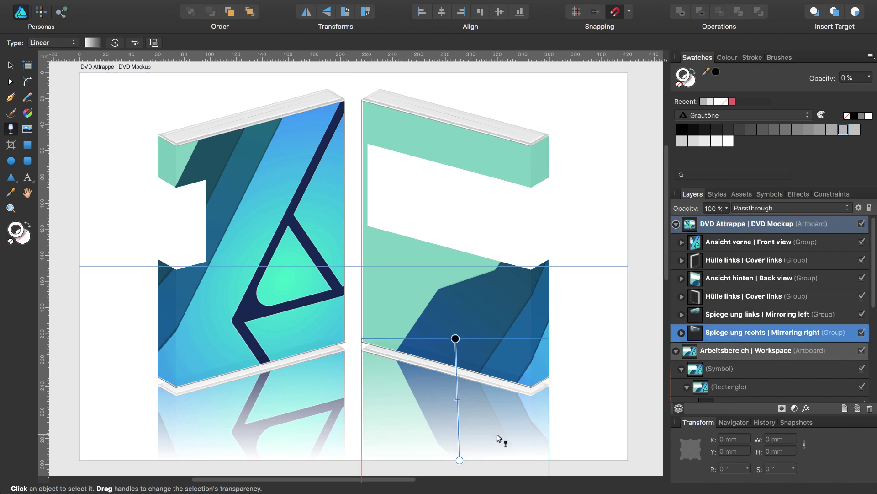
left_click_drag(460, 459, 456, 460)
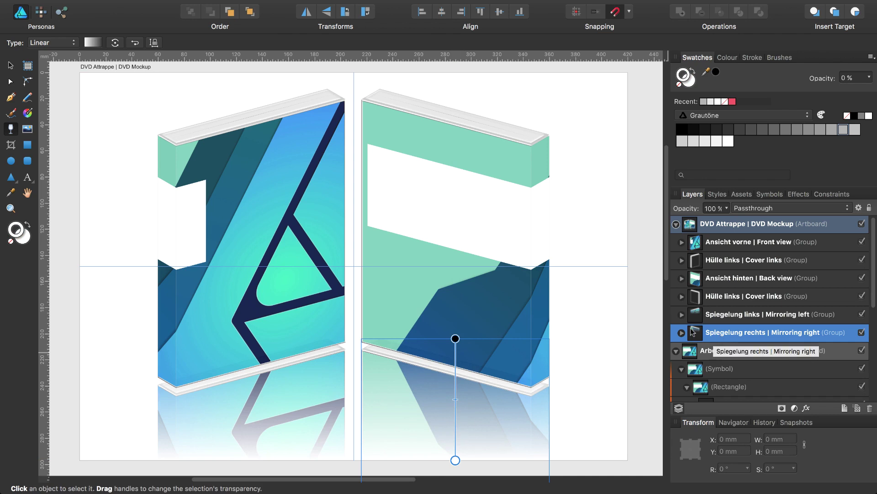
left_click(816, 14)
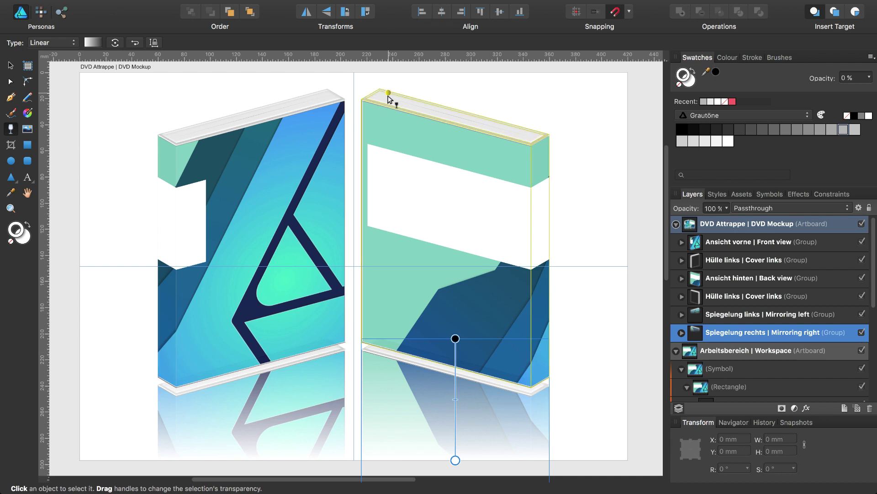
Draw a 420 × 297 mm rectangle spanning the whole DVD Mockup artboard
key("m")
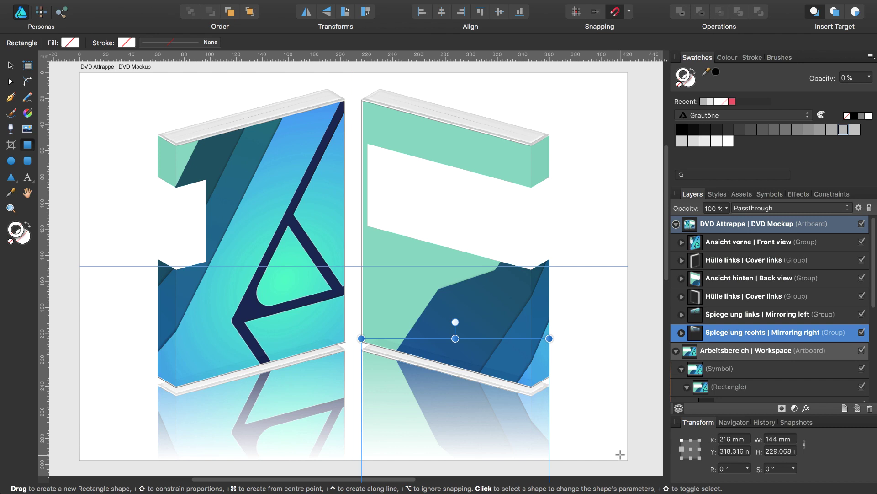
left_click_drag(621, 456, 621, 454)
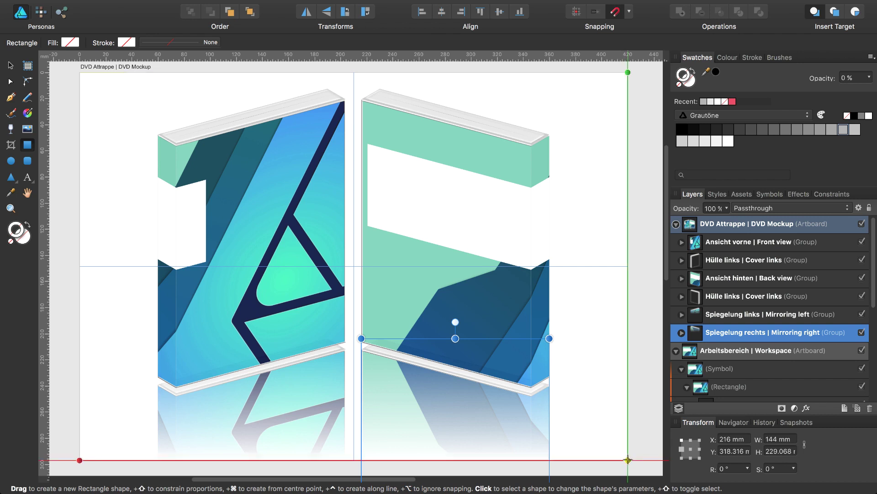
left_click_drag(628, 459, 80, 72)
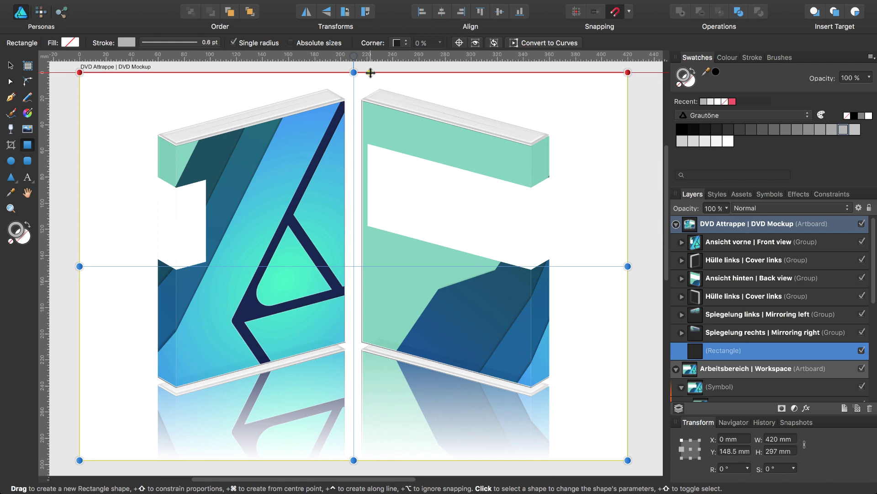
Fill the background rectangle with a vertical gradient whose top stop is the Schwarz 10 % grey
key("g")
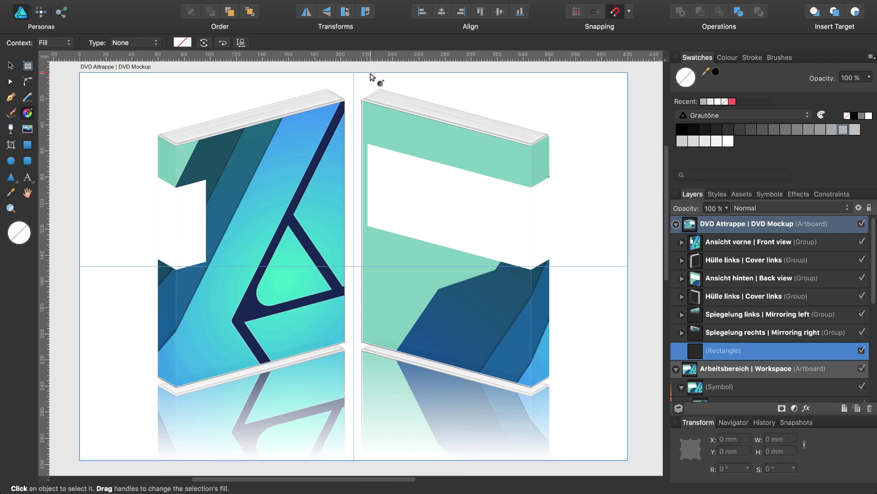
mouse_move(353, 460)
left_mouse_down()
mouse_move(349, 265)
mouse_move(362, 146)
mouse_move(353, 73)
left_mouse_up()
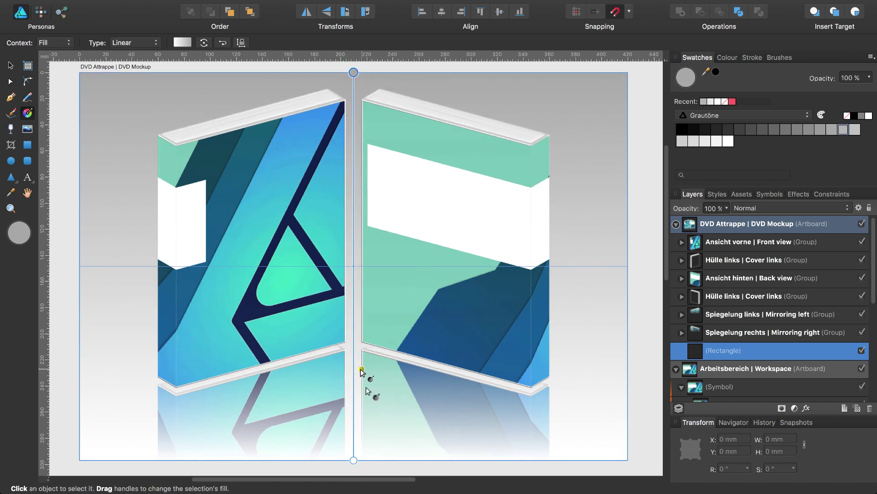
left_click(354, 461)
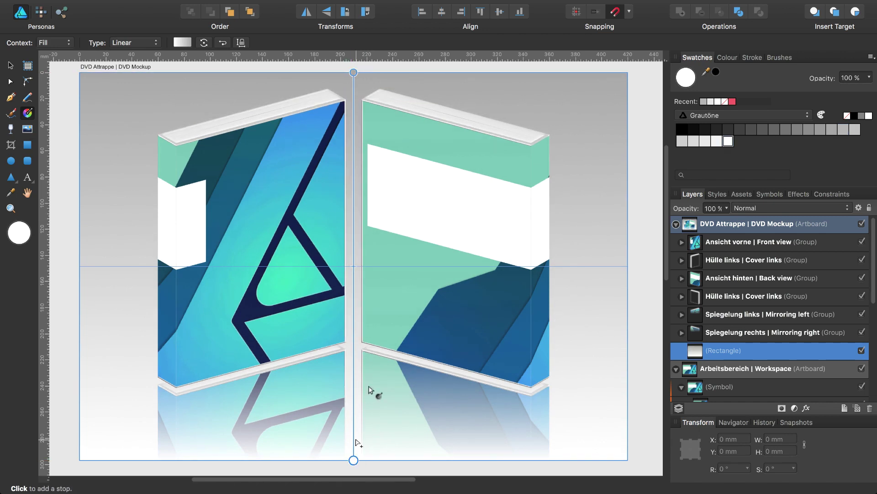
left_click(353, 72)
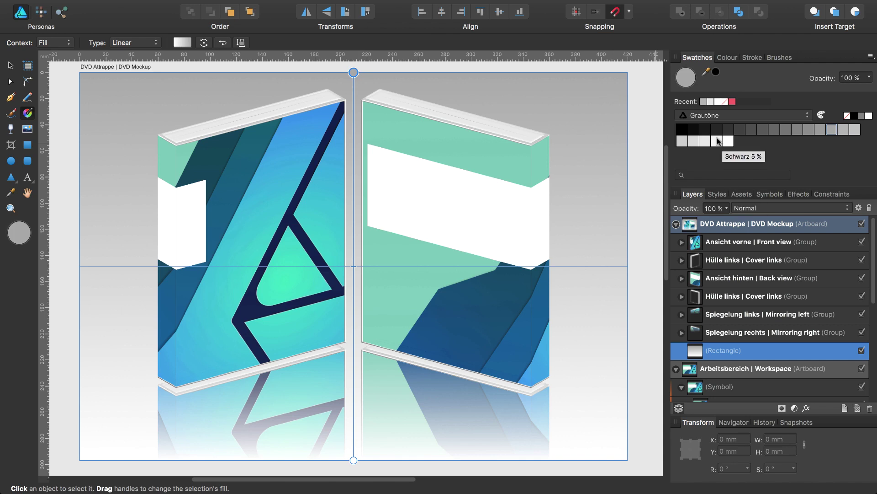
left_click(717, 141)
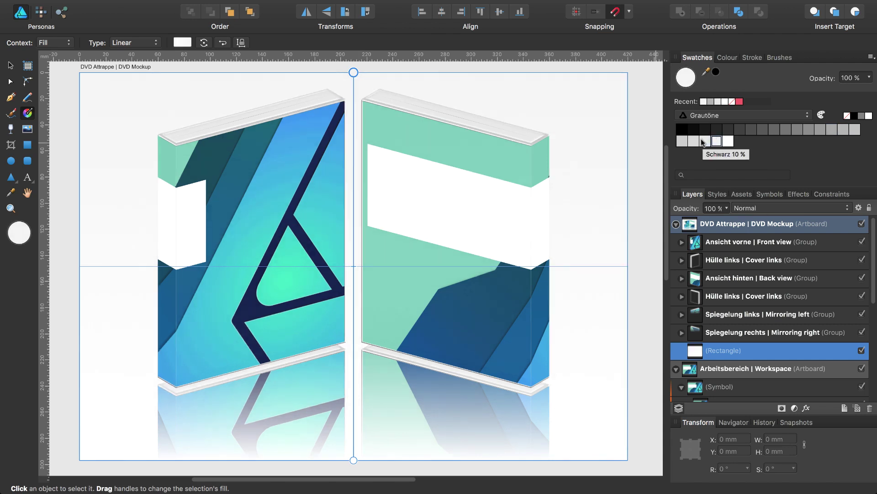
left_click(705, 142)
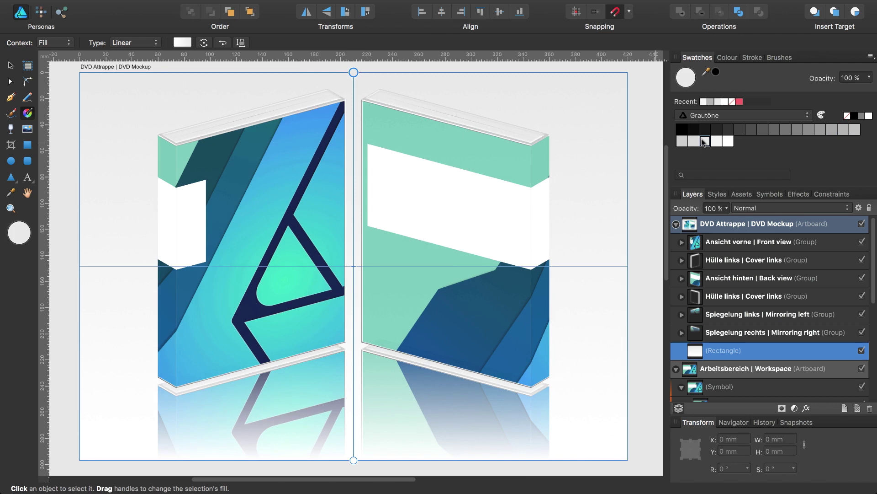
key("super+0")
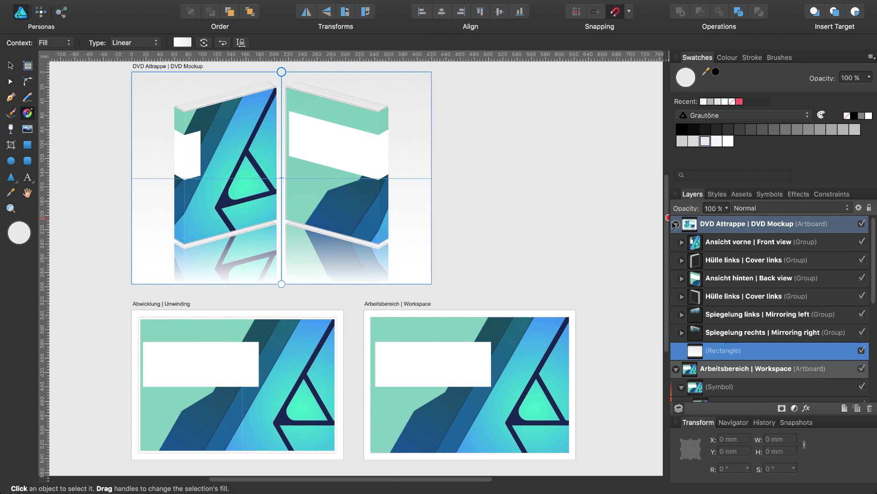
Collapse the artboard layers and select the white label rectangle in the Workspace cover symbol
left_click(676, 224)
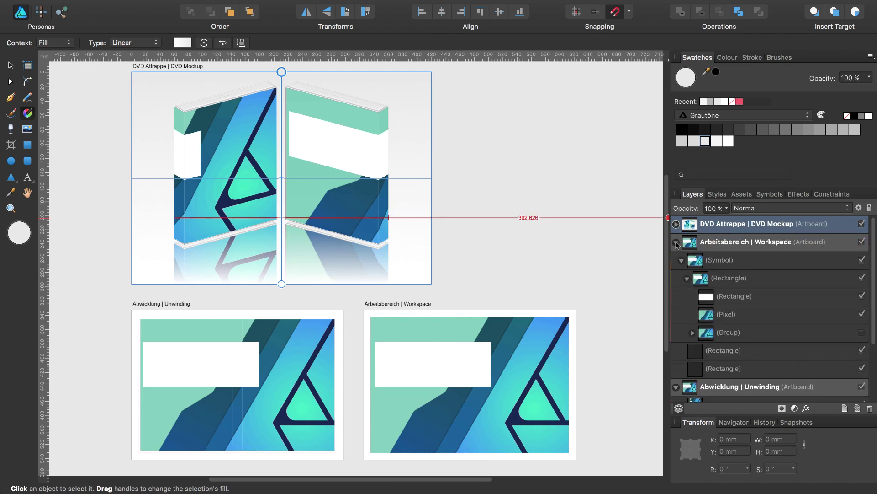
left_click(676, 242)
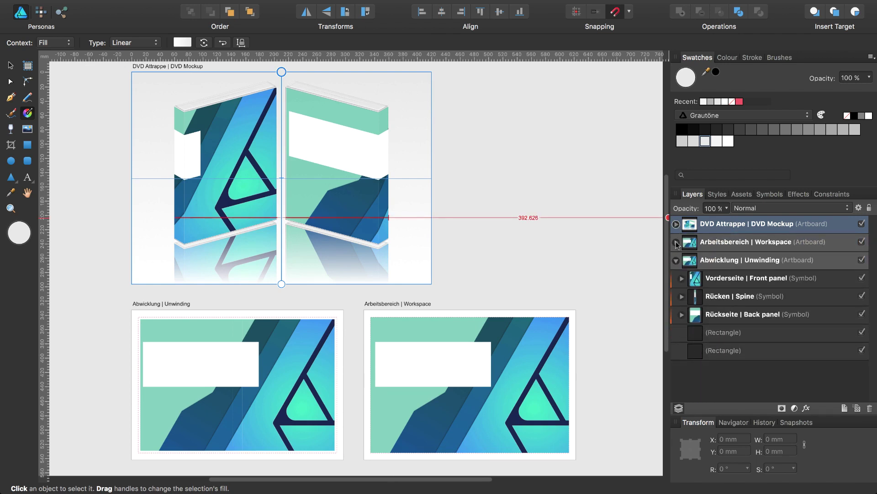
left_click(676, 261)
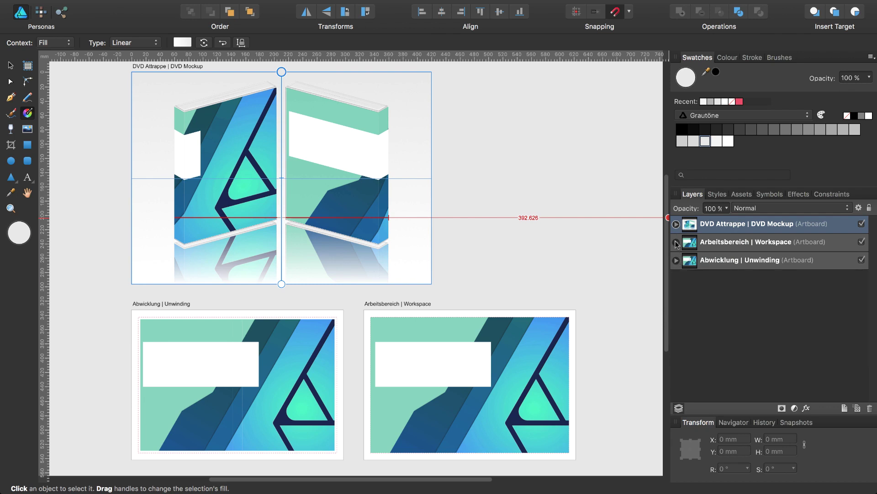
left_click(676, 242)
left_click(715, 301)
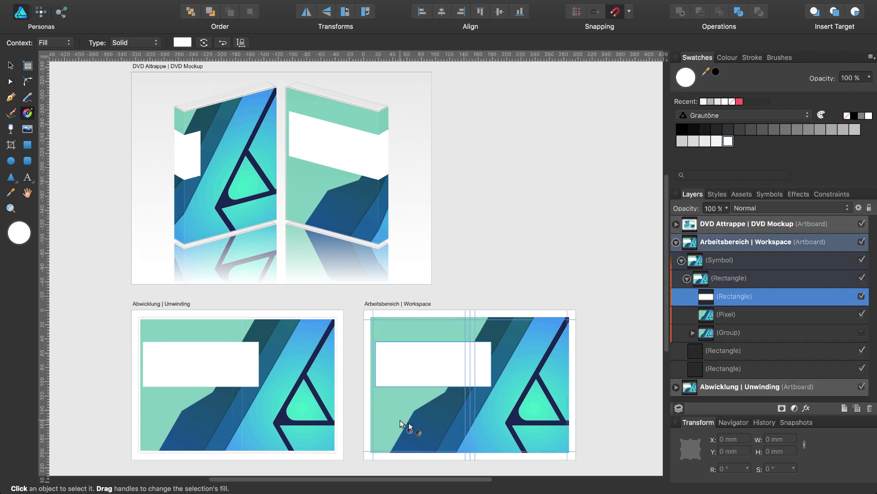
left_click(411, 364)
Move the white label box higher, adjust its height and stretch it wider to the right
key("v")
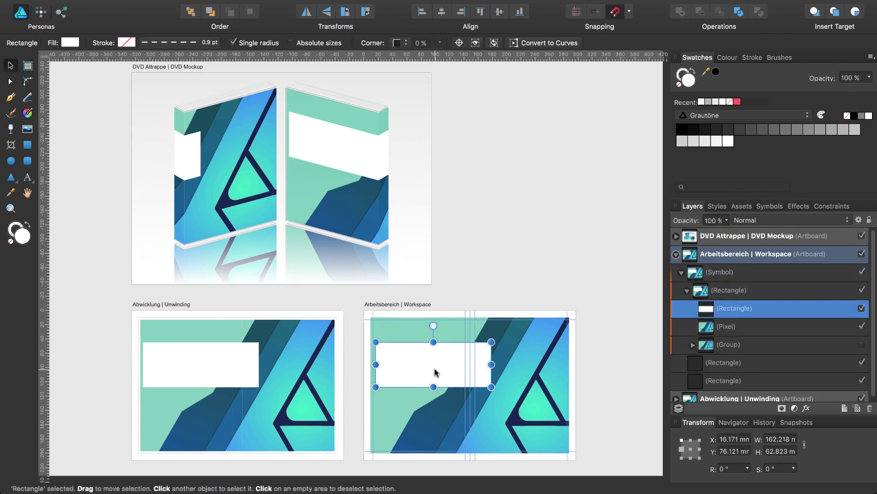
left_click_drag(435, 372, 430, 361)
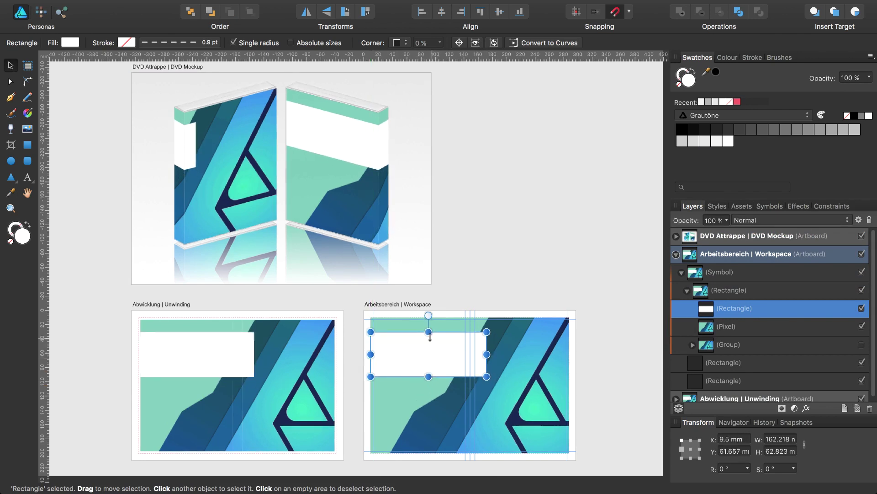
left_click_drag(429, 331, 428, 339)
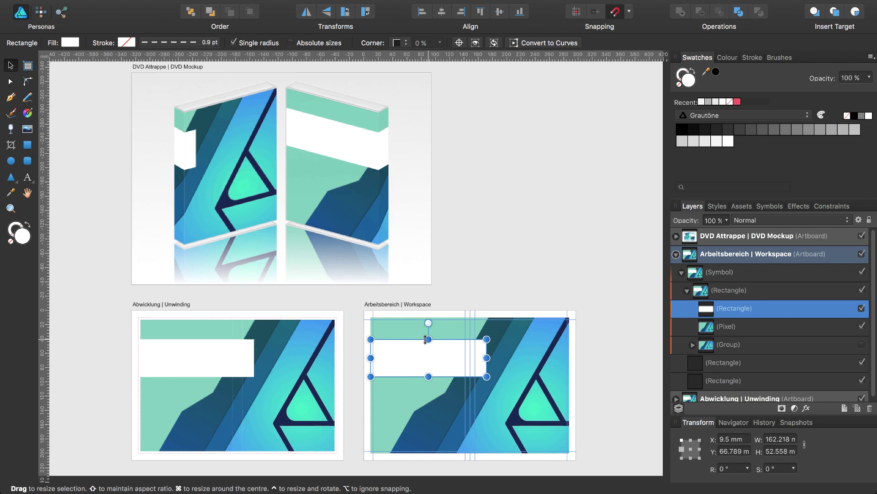
left_click_drag(429, 376, 429, 376)
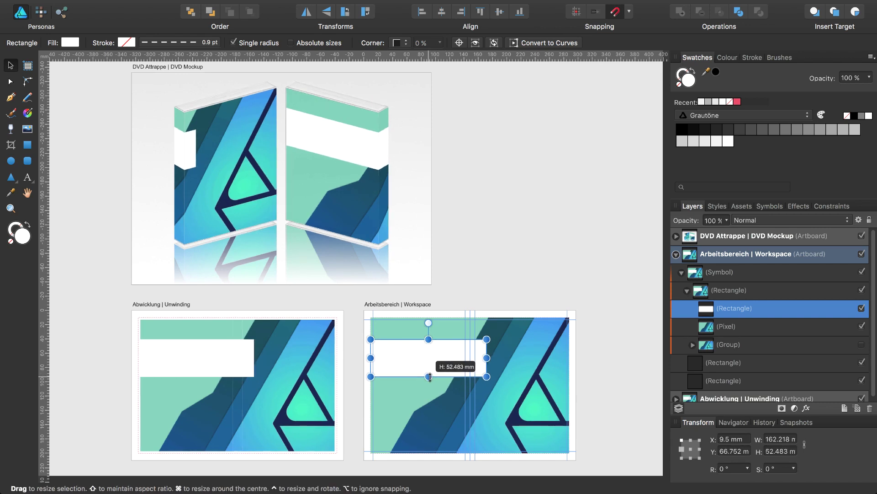
left_click_drag(430, 376, 429, 377)
left_click_drag(486, 358, 532, 359)
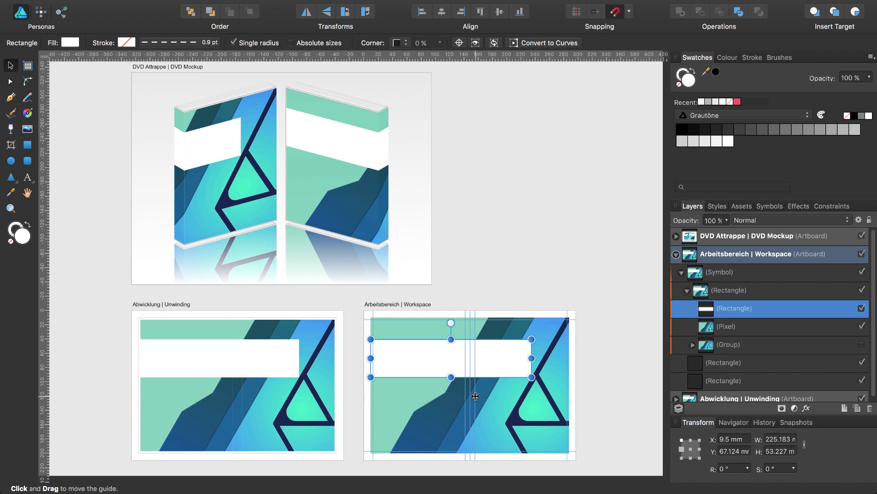
left_click(397, 304)
key("ctrl+0")
Give the white label box a white left-to-right linear gradient with two extra stops
left_click(439, 194)
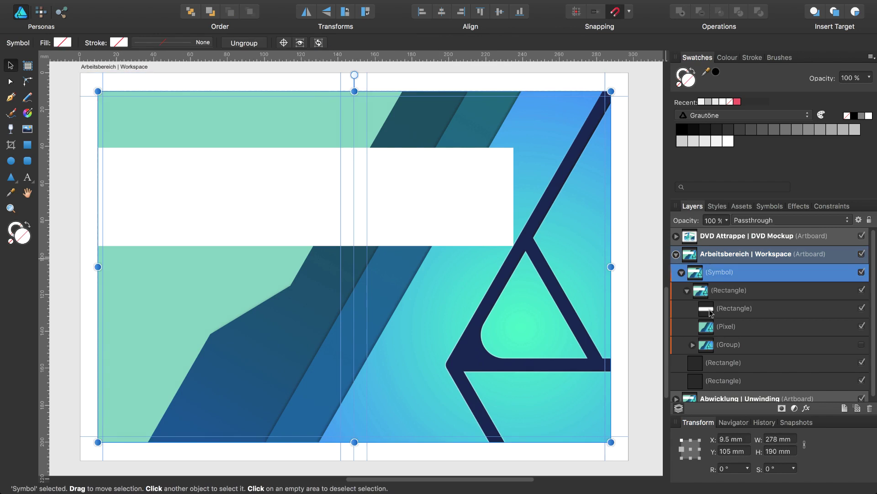
left_click(710, 312)
key("g")
left_click_drag(98, 197, 514, 197)
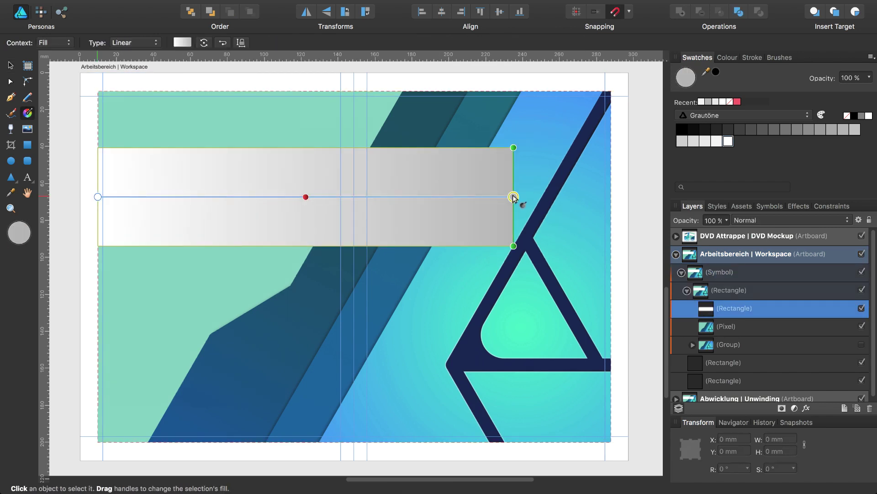
left_click(729, 141)
left_click(340, 196)
left_click(368, 196)
Lower the opacity of both gradient end stops, the left to about 22 %
left_click(514, 196)
left_click(184, 43)
left_click(322, 147)
left_click_drag(322, 161, 255, 161)
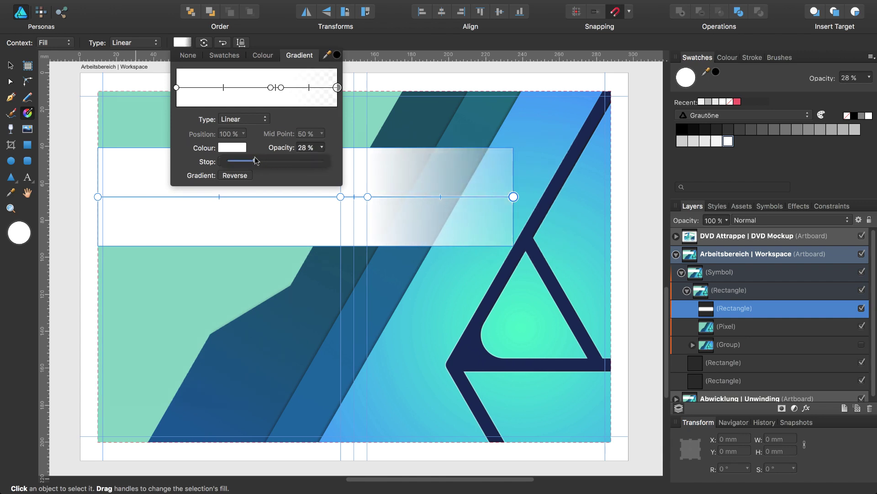
left_click(176, 88)
left_click(323, 147)
left_click_drag(323, 161, 251, 161)
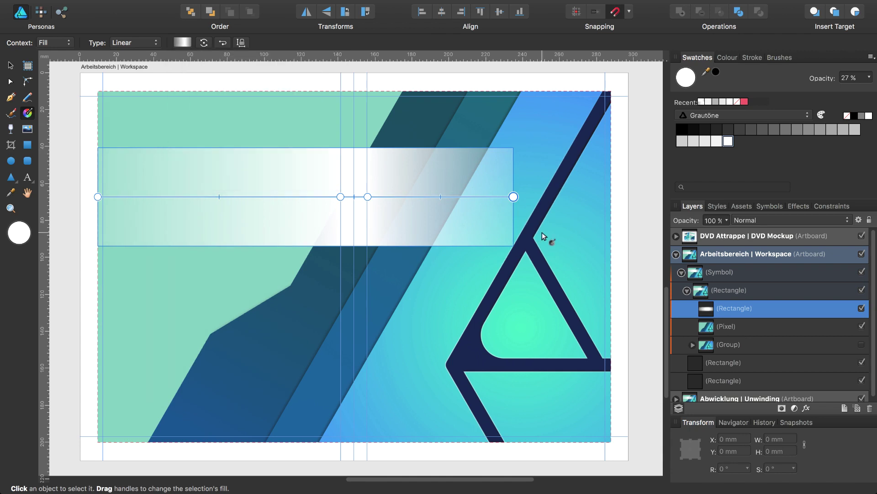
Add stacked 'AD' / 'UR' text in the white box with the Erase blend mode
left_click(27, 177)
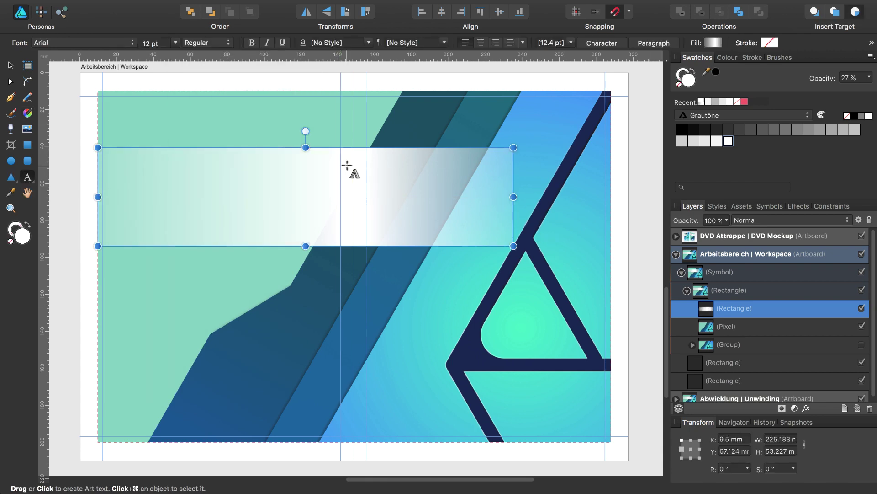
left_click(354, 180)
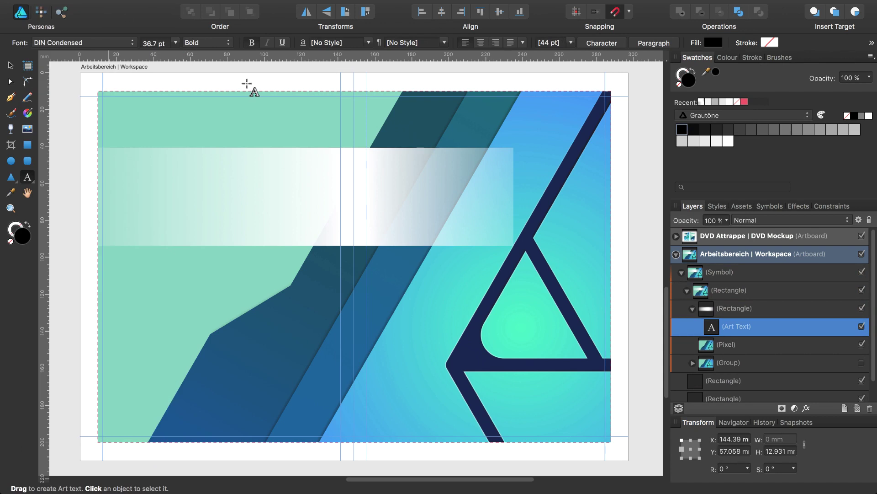
type("AD")
key("Return")
type("UR")
key("ctrl+a")
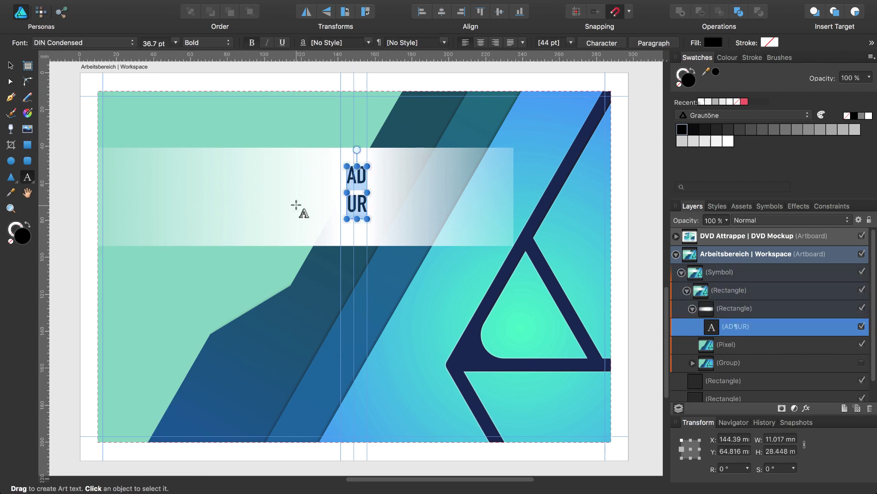
key("Escape")
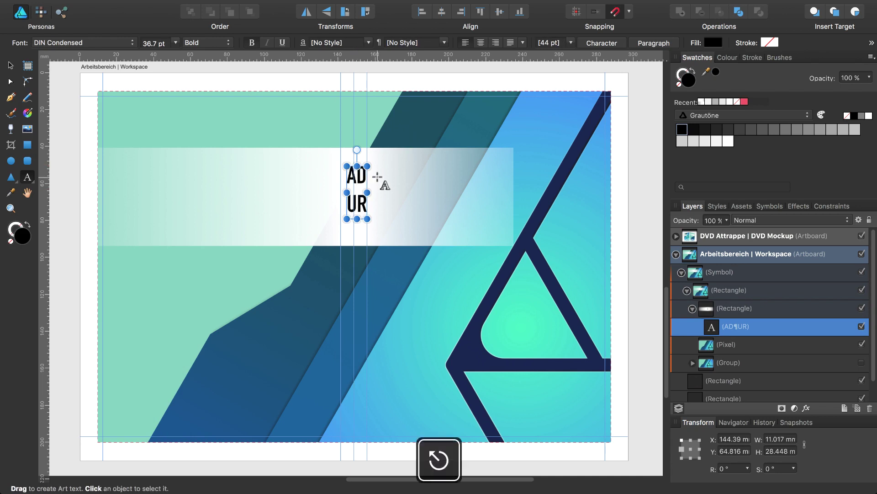
left_click_drag(361, 180, 358, 165)
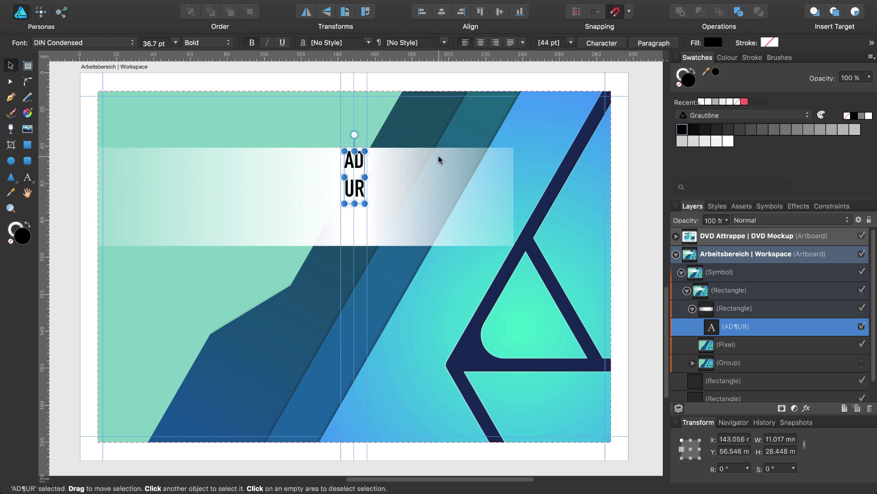
left_click(790, 219)
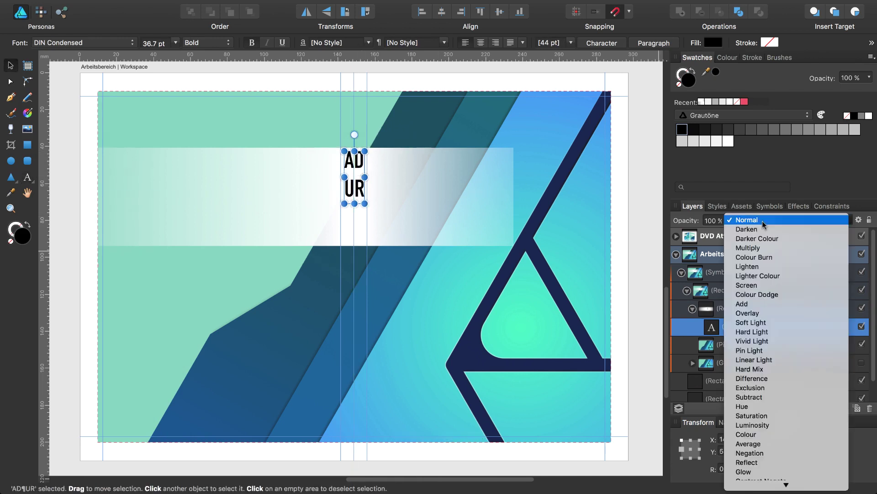
left_click(752, 483)
key("shift+Down")
key("shift+Down")
key("shift+Down")
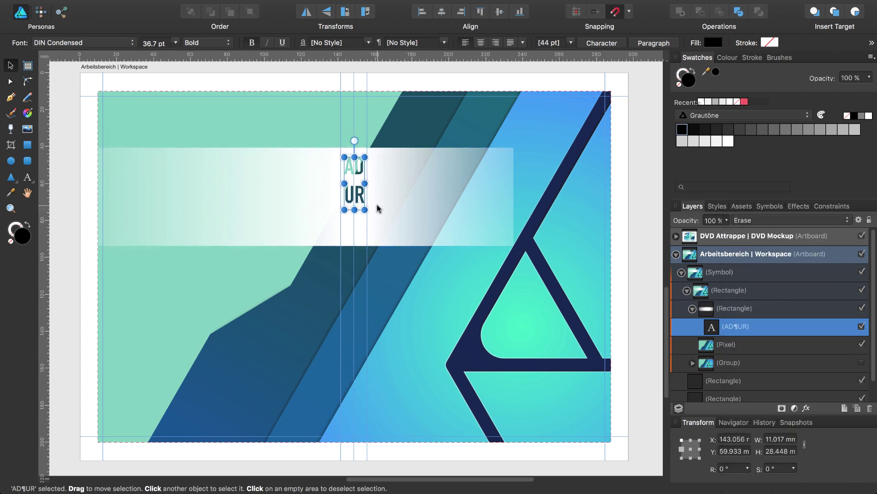
Add a '1' text object and position it centred below the AD UR letters
key("t")
left_click(357, 213)
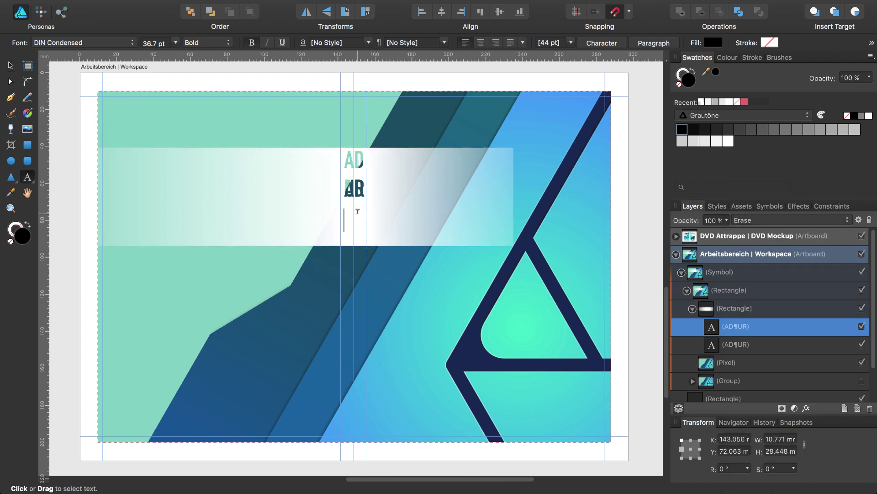
type("1")
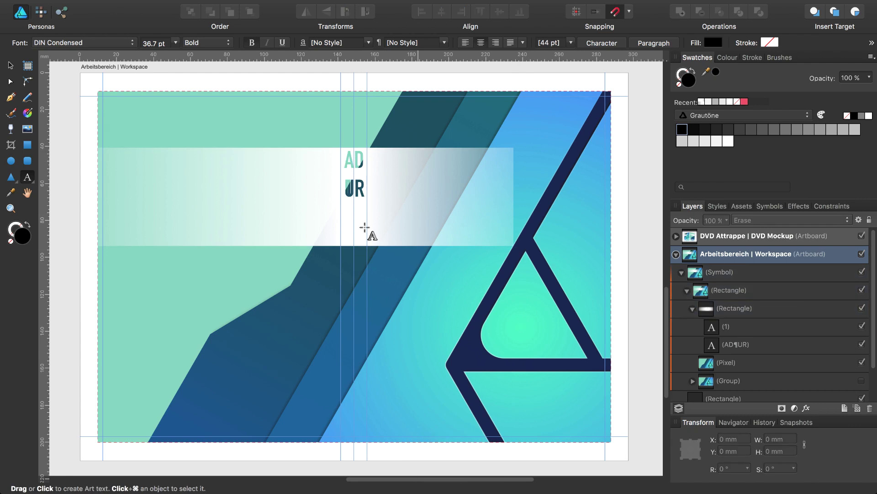
key("Escape")
left_click_drag(354, 240, 361, 273)
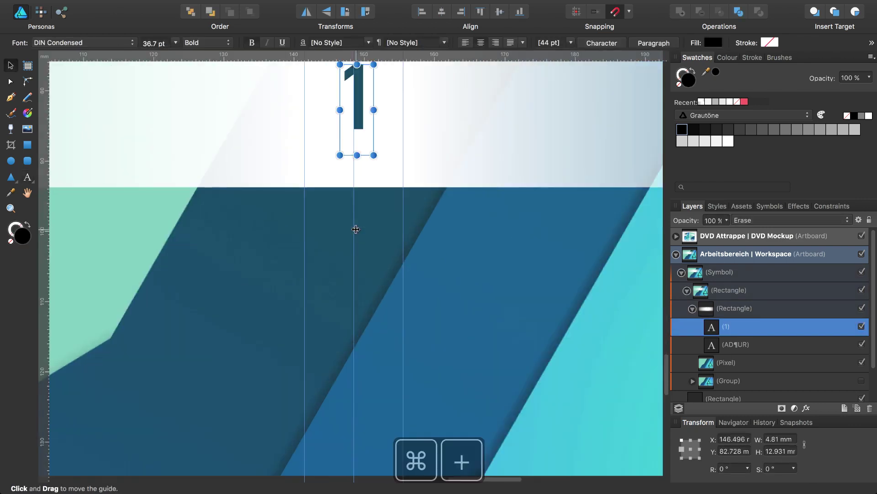
key("super+plus")
left_click_drag(359, 238, 359, 242)
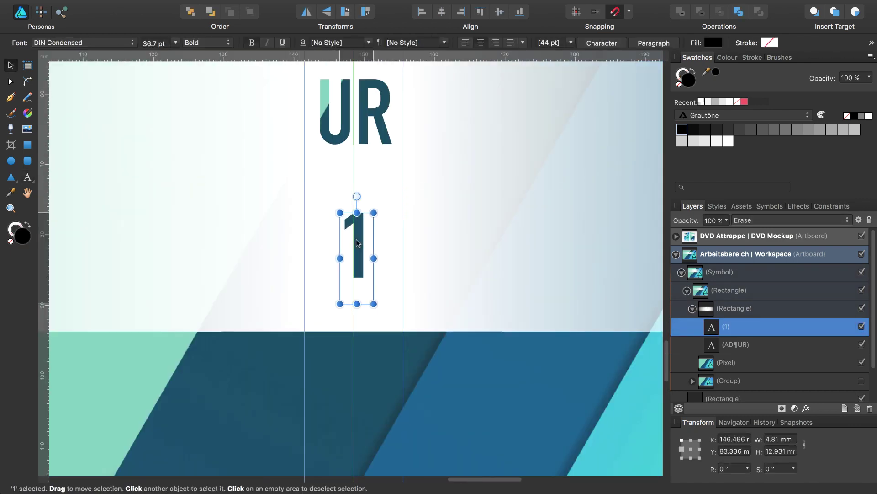
left_click(356, 112)
scroll(356, 112, "up", 5)
left_click(361, 393)
left_click_drag(373, 411, 370, 411)
scroll(371, 411, "down", 3)
Adjust the line spacing between the AD and UR lines of the text
left_click(727, 344)
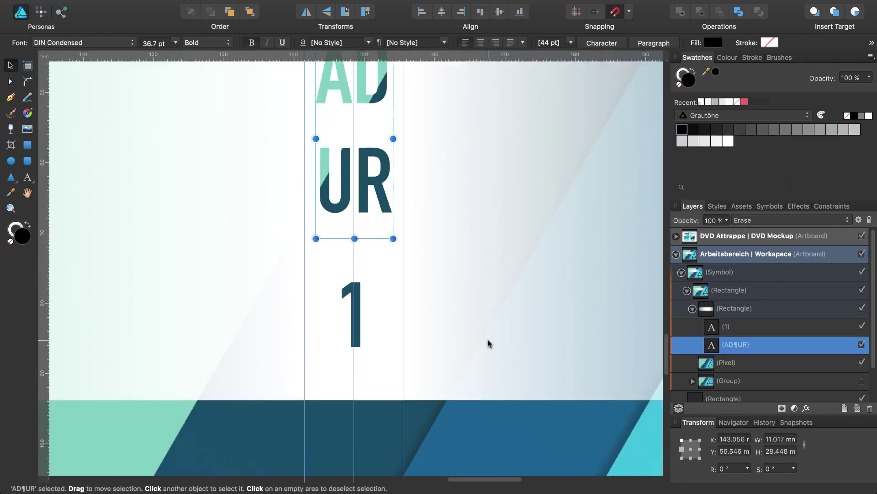
scroll(489, 344, "up", 2)
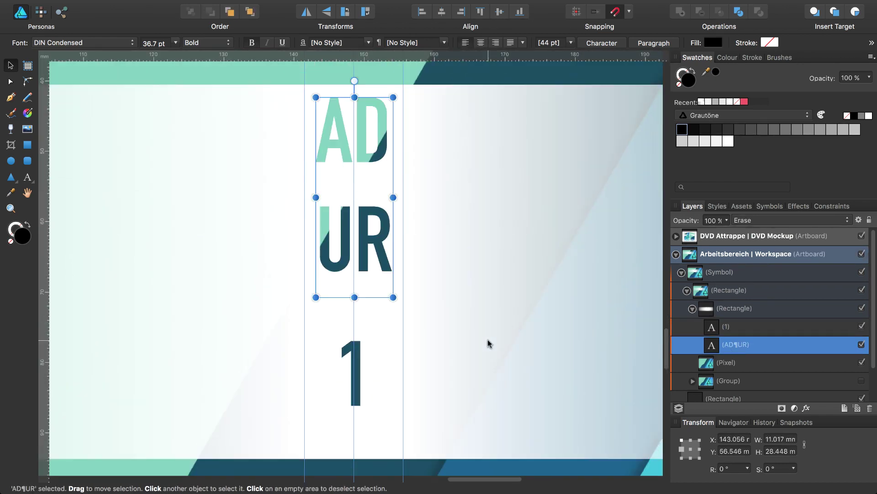
double_click(361, 240)
key("super+a")
left_click(327, 200)
key("super+a")
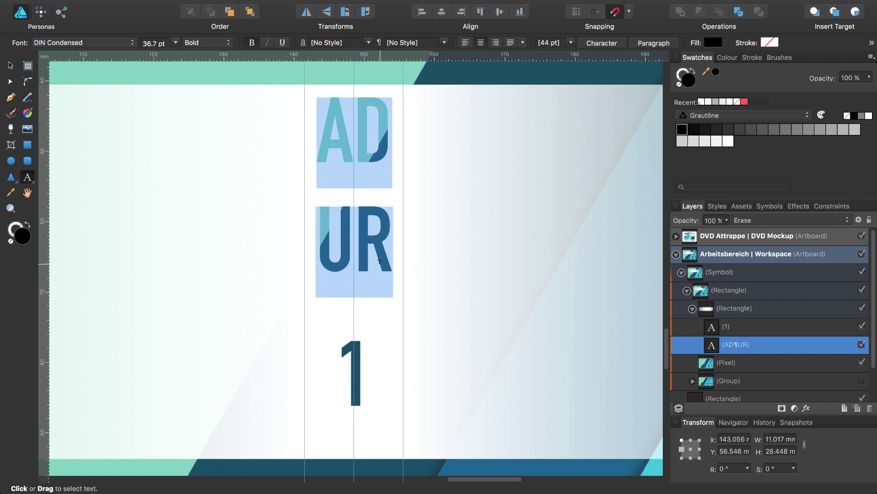
key("alt+Up")
key("alt+Up")
key("alt+Up")
key("alt+Up")
key("alt+Up")
key("Escape")
key("super+z")
key("super+z")
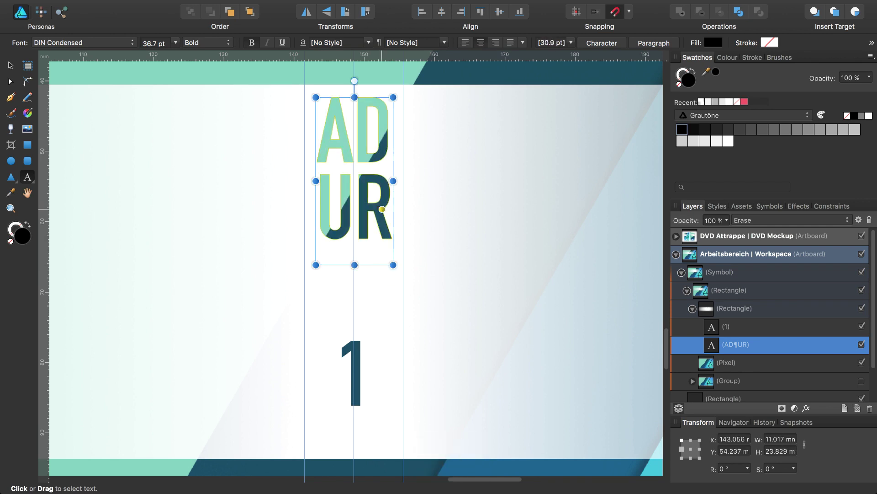
key("super+z")
left_click(358, 363)
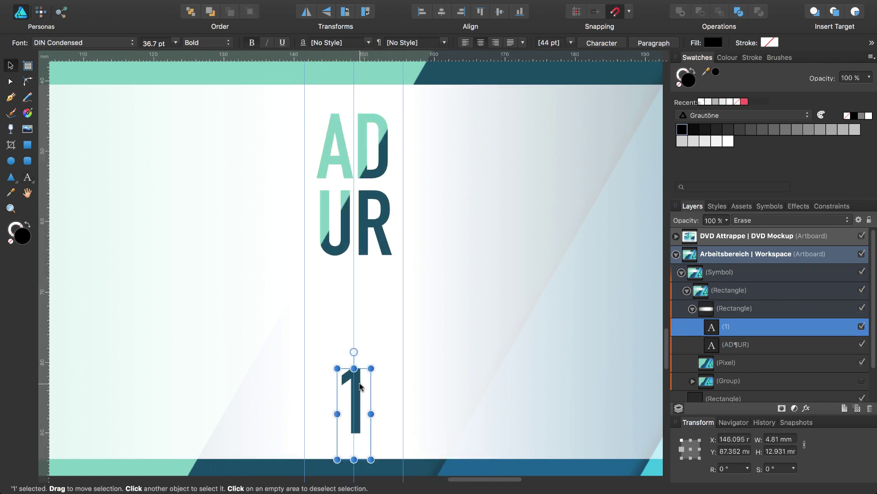
key("super+minus")
key("super+minus")
key("super+minus")
Place the portrait logo asset on the cover, shrunk to about 25.6 mm and shifted slightly
key("Escape")
left_click(741, 207)
left_click_drag(724, 258, 306, 254)
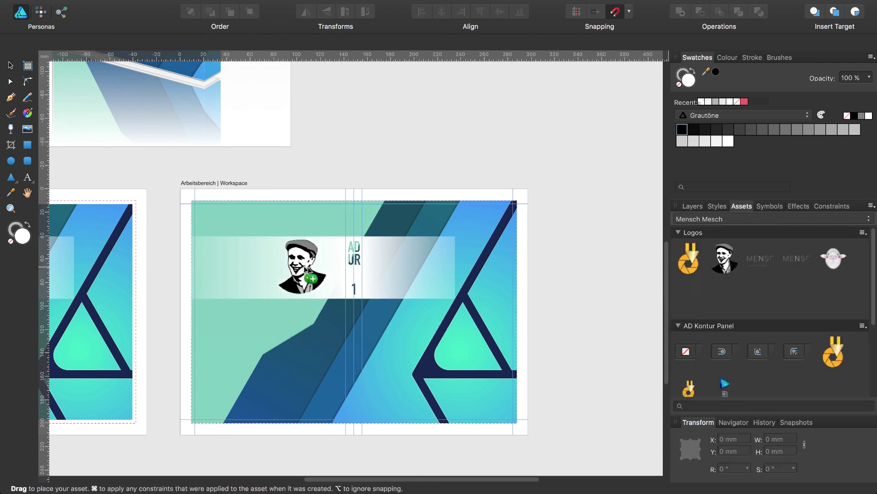
left_click_drag(337, 293, 322, 270)
left_click_drag(305, 258, 321, 268)
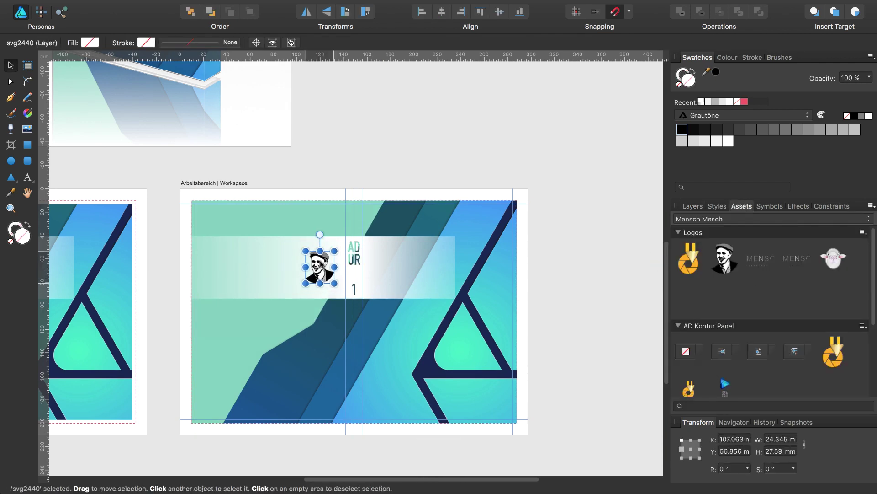
left_click(692, 206)
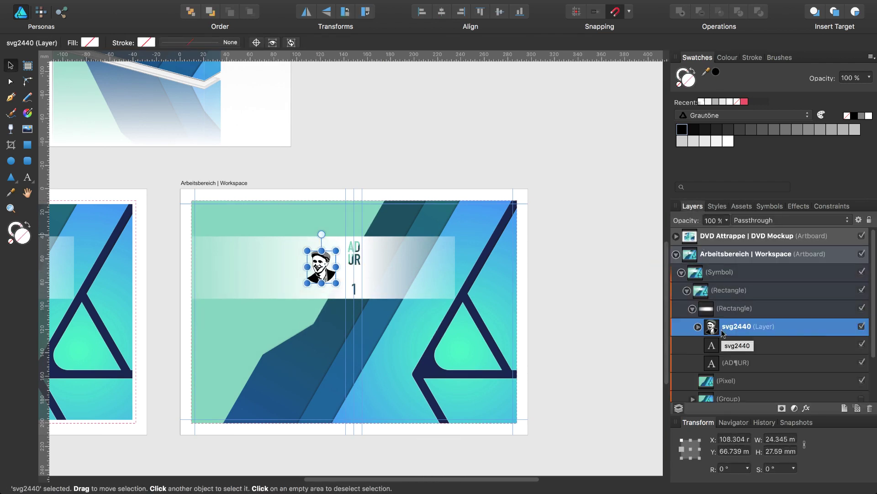
Duplicate the AD UR text beside it and retype the copy as 'AFFINITY DESIGNER'
left_click(360, 253)
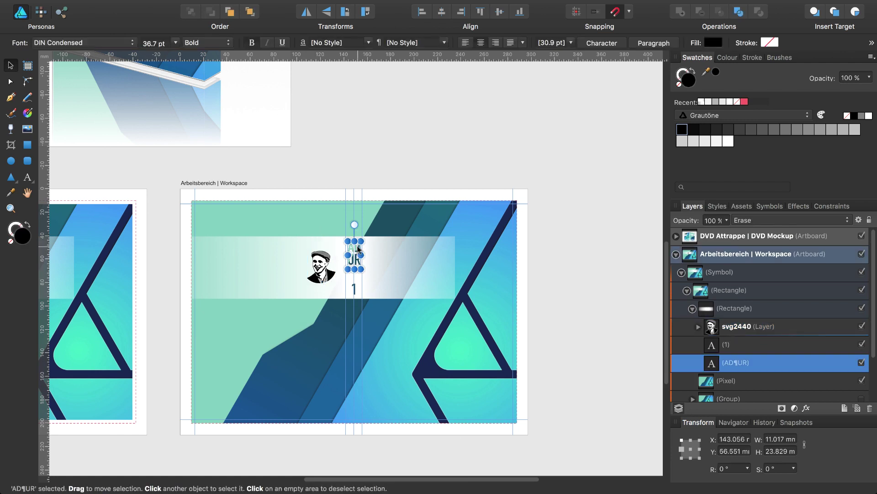
key("super+j")
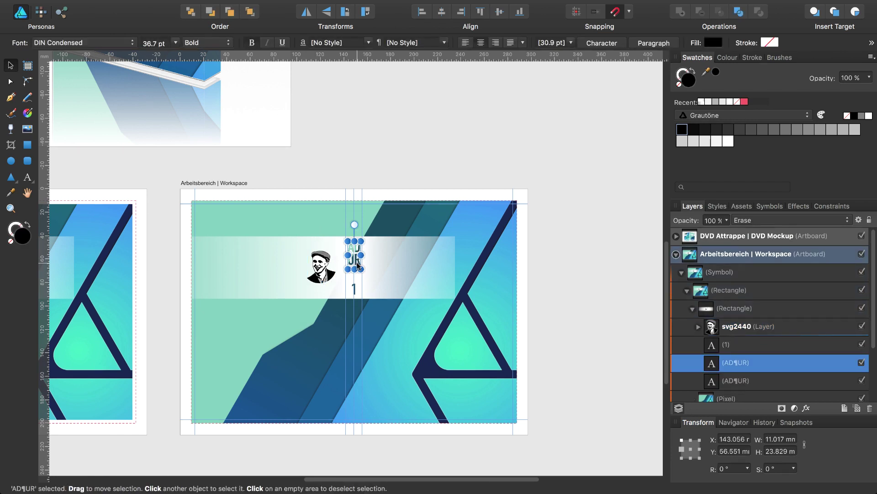
left_click_drag(355, 261, 376, 262)
double_click(376, 262)
key("super+a")
type("AFFINITY DESIGNER")
key("Escape")
key("Escape")
key("v")
left_click_drag(431, 251, 480, 262)
Widen the white banner past the AFFINITY DESIGNER title and trim its height slightly
left_click(447, 279)
key("super+z")
left_click(731, 326)
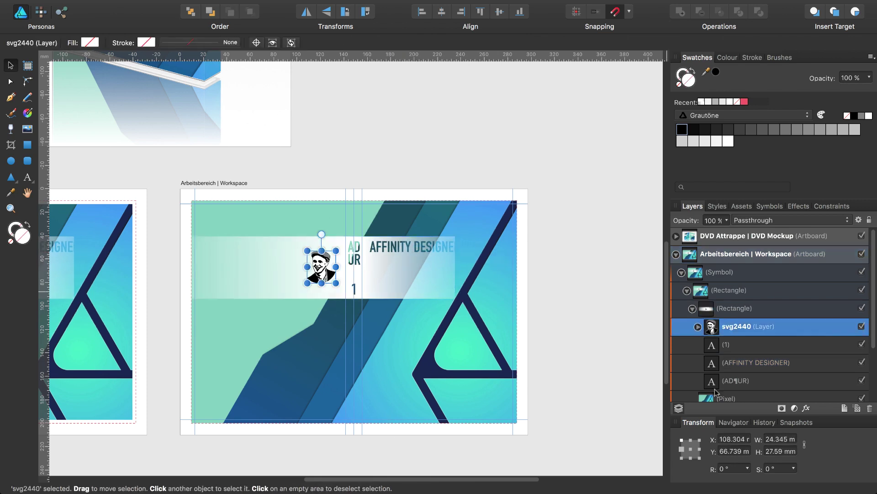
left_click(736, 380, "shift")
left_click(731, 308)
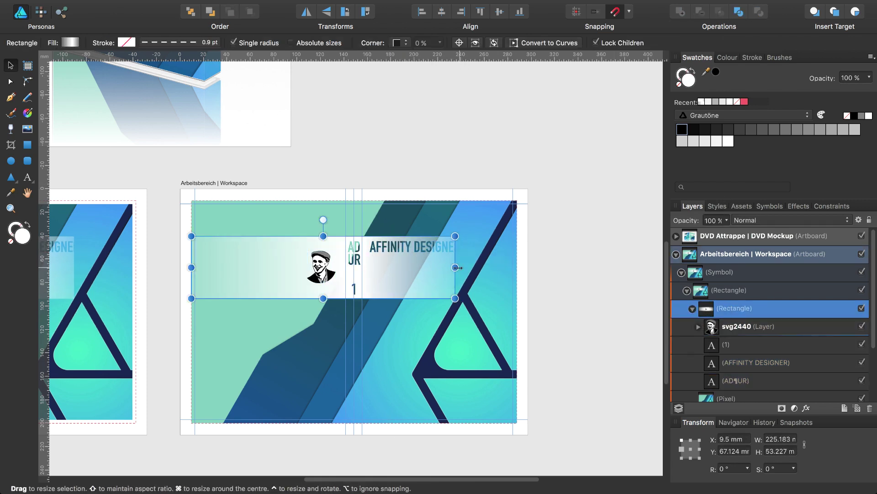
left_click_drag(455, 267, 467, 264)
left_click_drag(329, 298, 329, 292)
Change the cover number text from 1 to 2
left_click(355, 285)
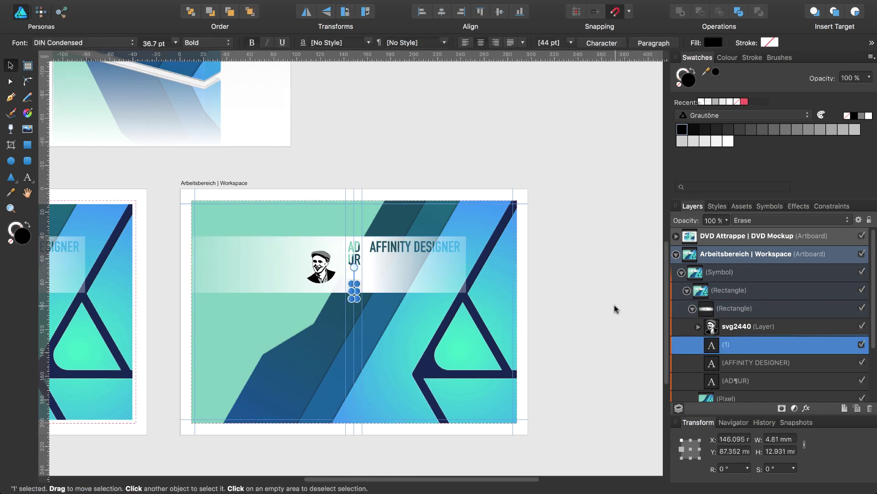
key("Escape")
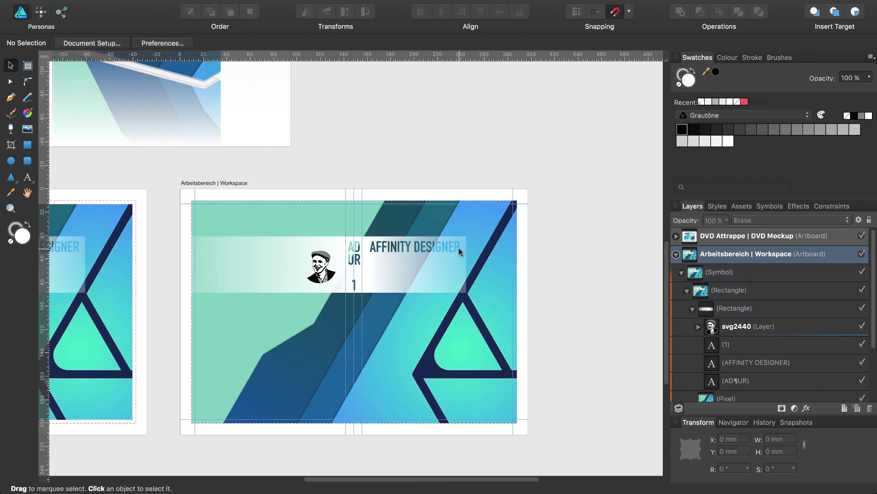
left_click(711, 346)
key("t")
left_click(318, 268)
key("super+z")
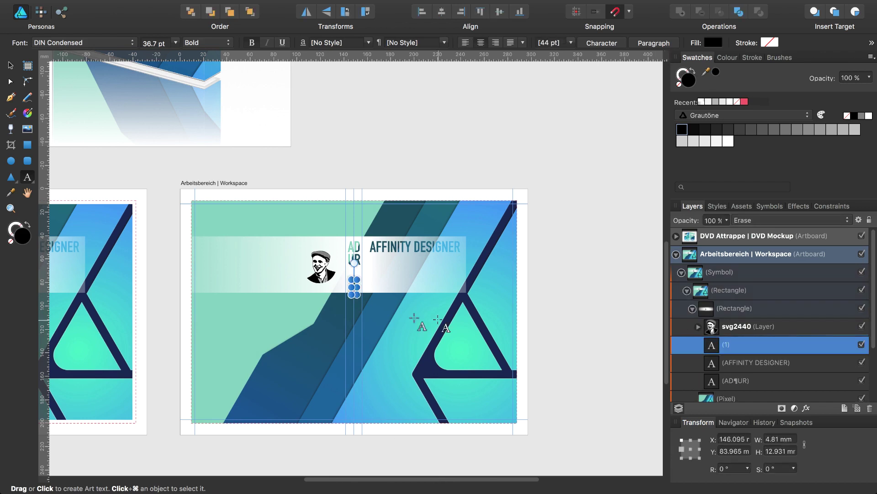
left_click_drag(355, 286, 361, 266)
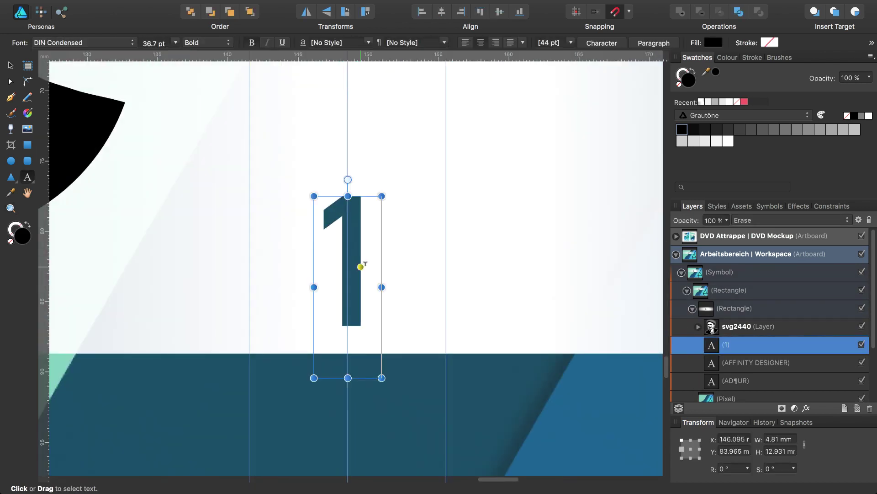
type("2")
key("super+minus")
key("super+minus")
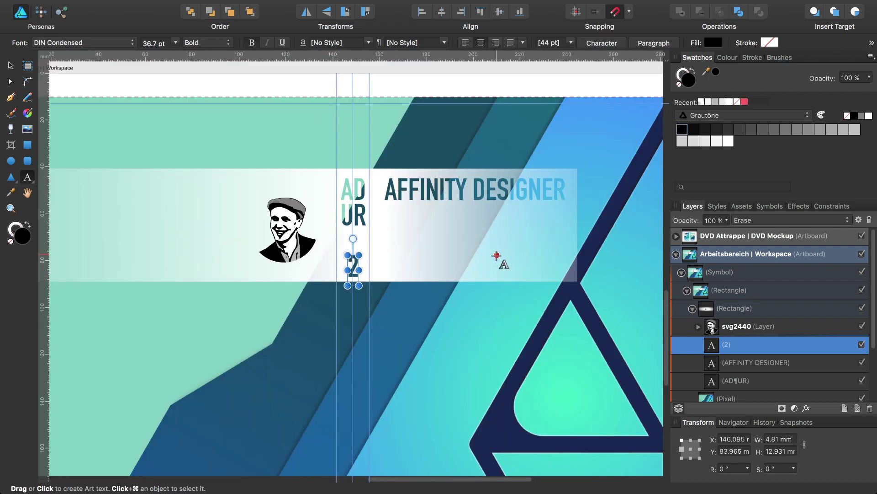
Add a 16 pt 'BENUTZERANFRAGEN |' line under the cover title
left_click(569, 190)
key("Return")
type("BENUTER")
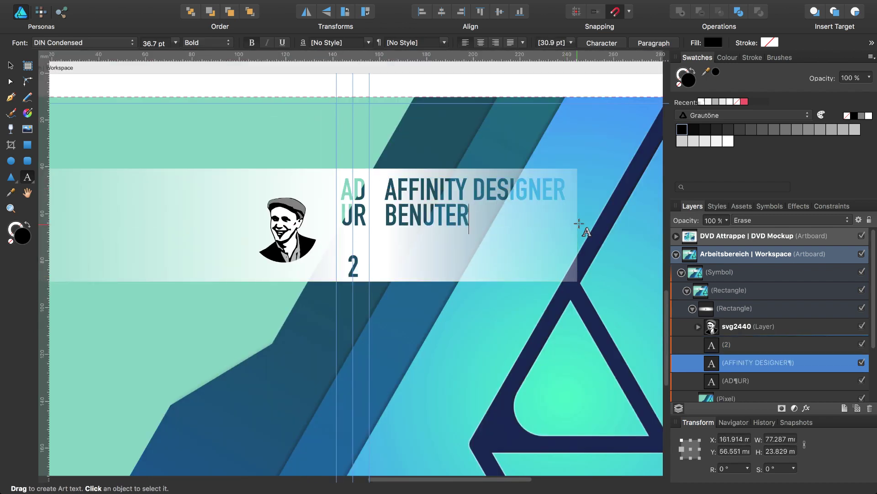
key("BackSpace")
key("BackSpace")
type("ZERANFRAGEN")
key("alt+7")
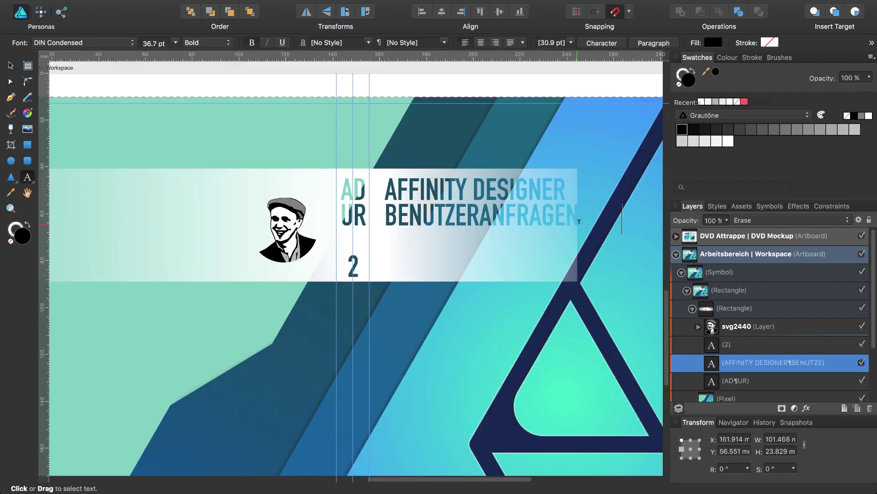
triple_click(579, 221)
left_click(175, 42)
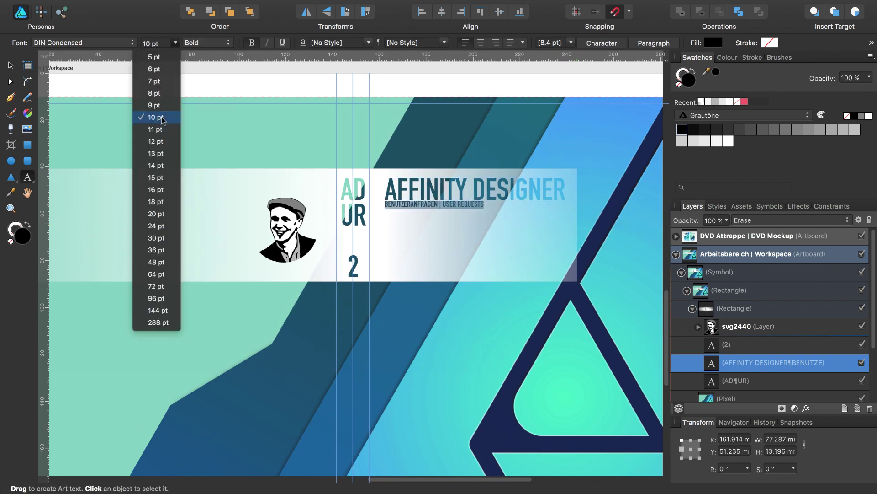
left_click(160, 189)
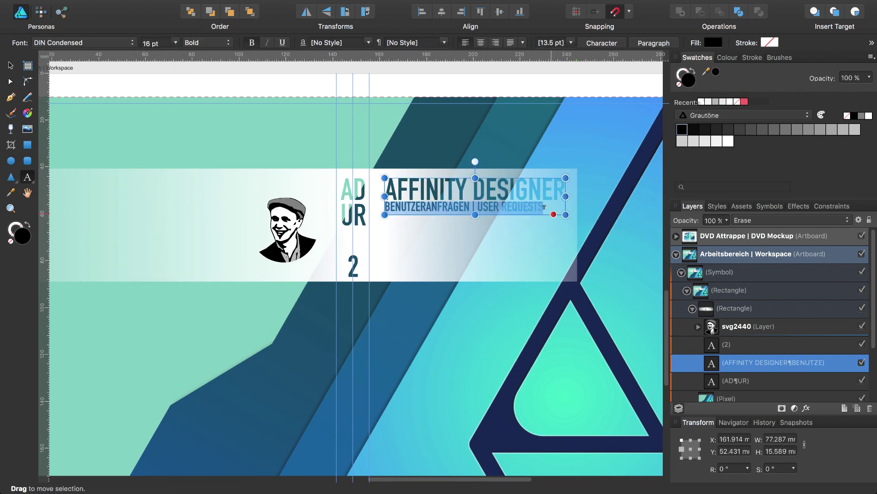
Add a 24 pt 'DVD ATTRAPPE | DVD MOCKUP' line and increase the title's line spacing
left_click(563, 224)
key("Return")
type("DVD ATTRAPPE | DVD MOCKUP")
key("super+shift+Left")
left_click(175, 43)
left_click(156, 224)
key("alt+Down")
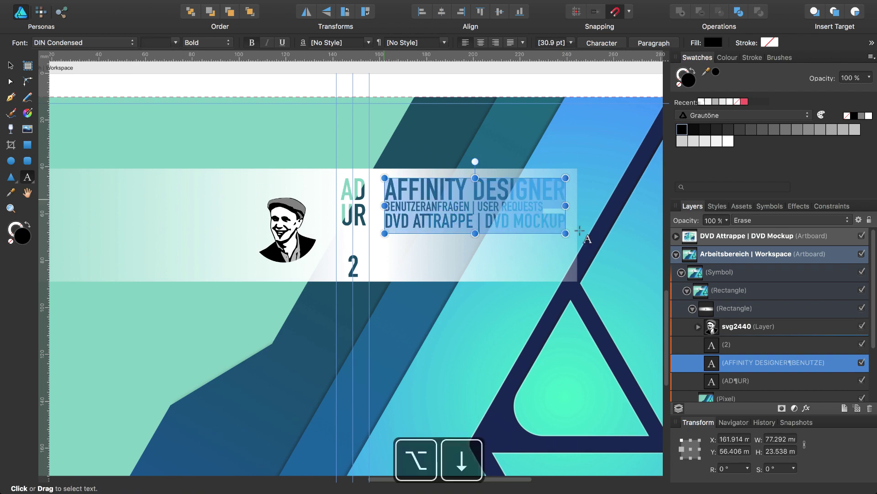
key("alt+Down")
key("alt+Down")
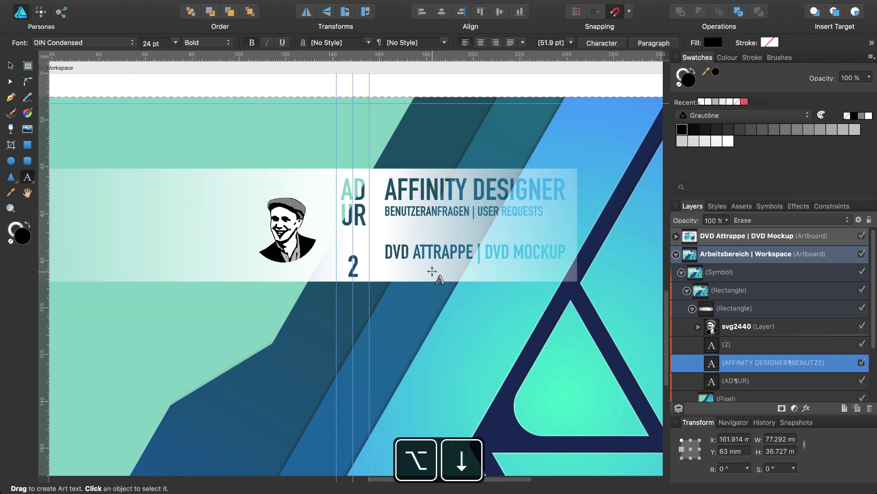
key("alt+Down")
key("Escape")
key("Escape")
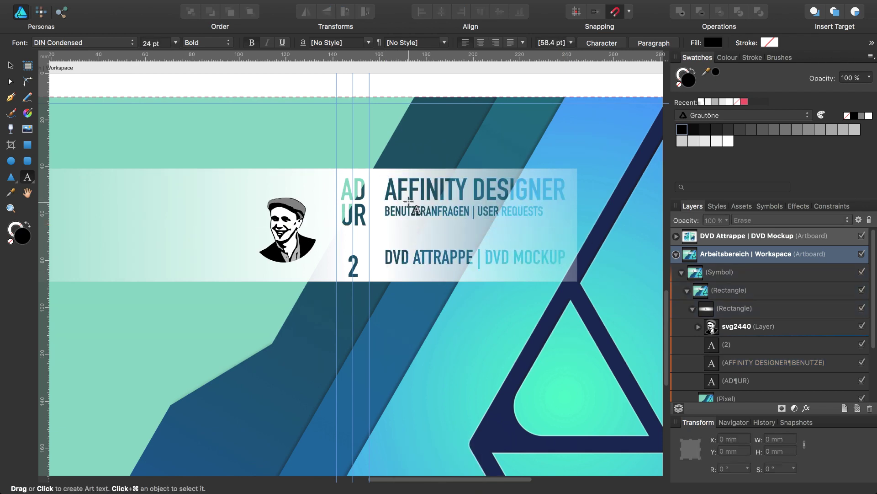
scroll(408, 200, "up", 1)
key("super+minus")
key("super+minus")
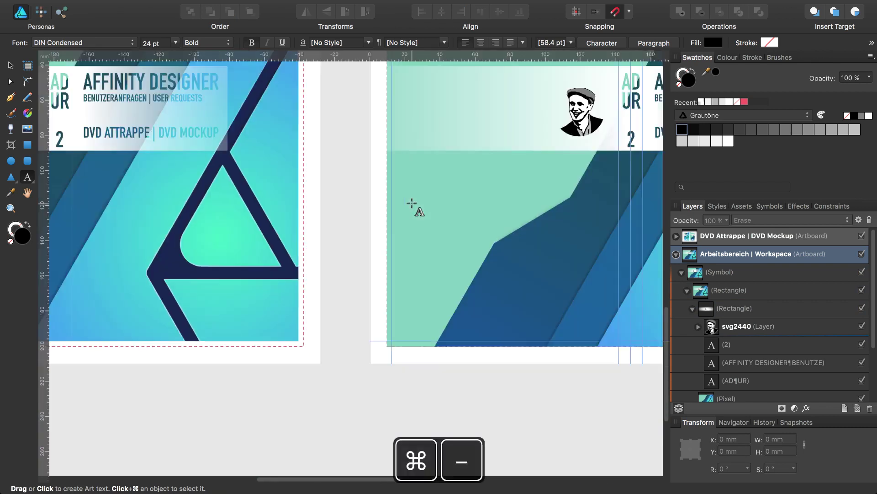
Draw a closed six-point Pen shape on the cover's left side
key("p")
left_click(388, 271)
left_click(388, 198)
left_click(493, 197)
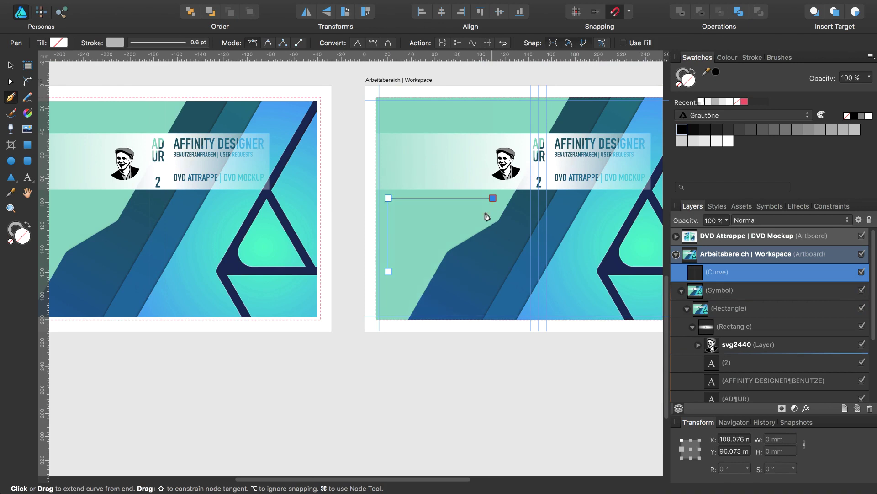
left_click(487, 218)
left_click(438, 245)
left_click(423, 271)
left_click(388, 271)
Turn the shape into a frame text box filled with placeholder filler text
left_click(27, 177)
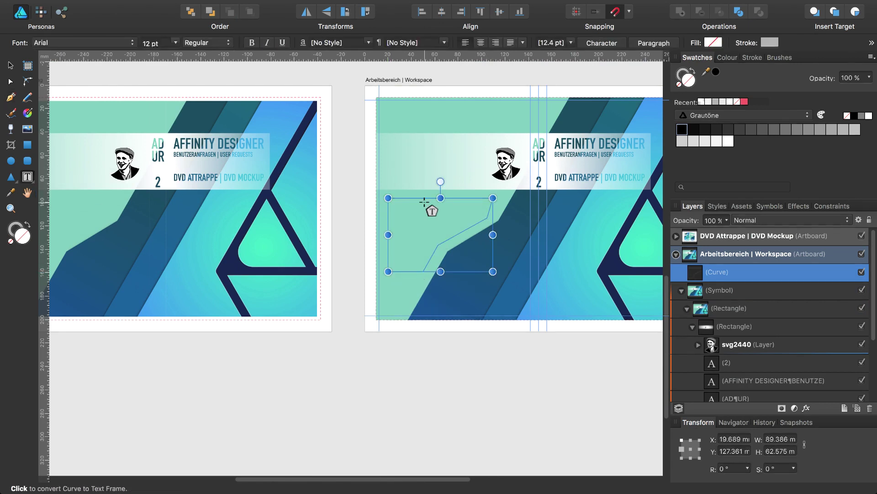
left_click(427, 203)
left_click(157, 6)
left_click(185, 202)
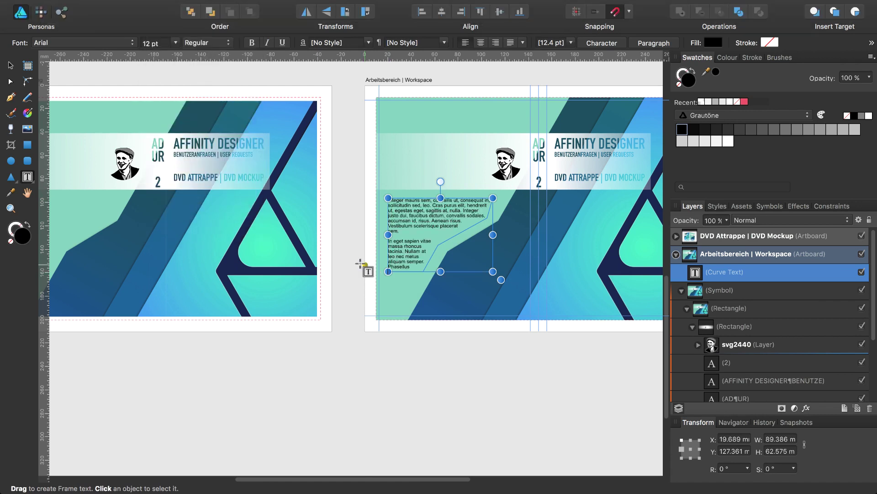
key("super+d")
left_click(11, 177)
Draw a rounded speech-bubble callout above the filler text, with its tail moved right
left_click(73, 376)
left_click_drag(477, 151, 392, 188)
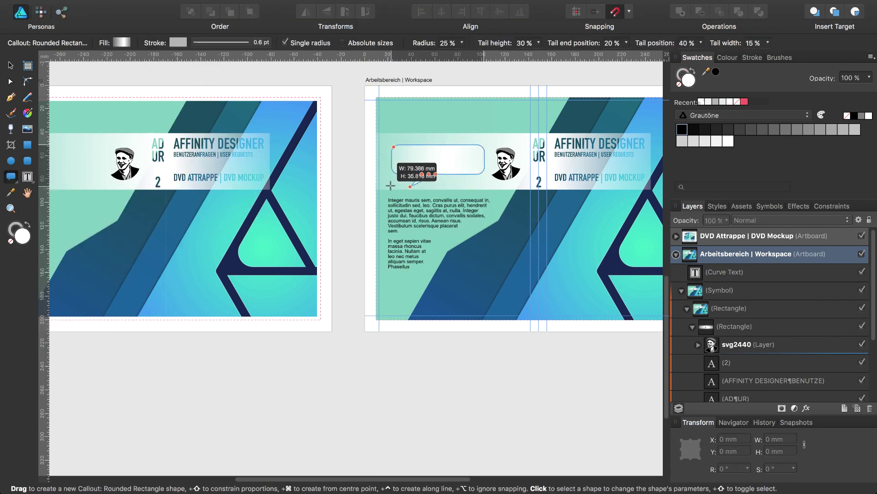
left_click_drag(436, 131, 389, 142)
mouse_move(409, 187)
left_mouse_down()
mouse_move(471, 187)
mouse_move(471, 173)
mouse_move(476, 186)
mouse_move(466, 174)
left_mouse_up()
key("v")
key("a")
left_click_drag(473, 180, 485, 180)
key("v")
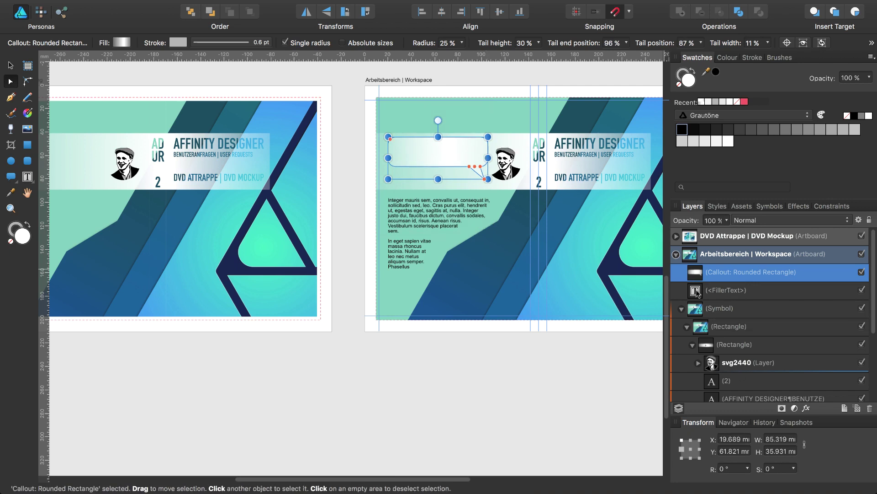
Move the callout and filler text into the cover symbol's banner, nudging the portrait right
left_click(697, 292, "shift")
left_click_drag(697, 293, 708, 329)
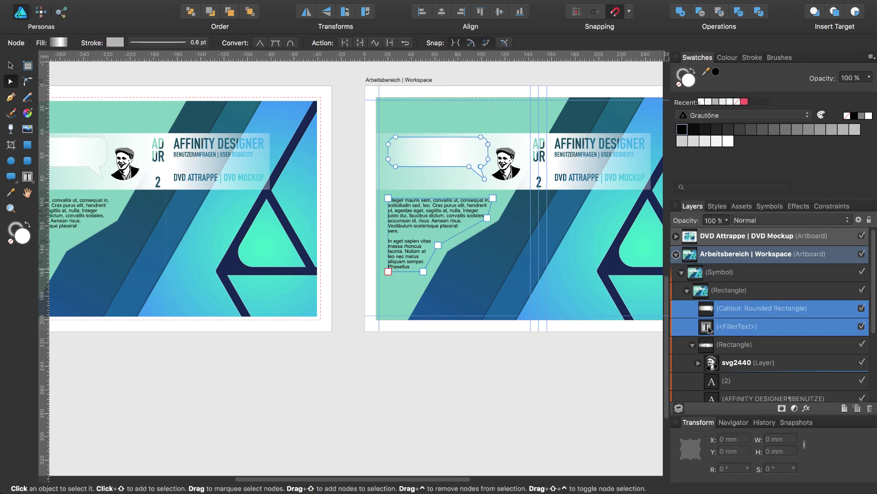
left_click(711, 312)
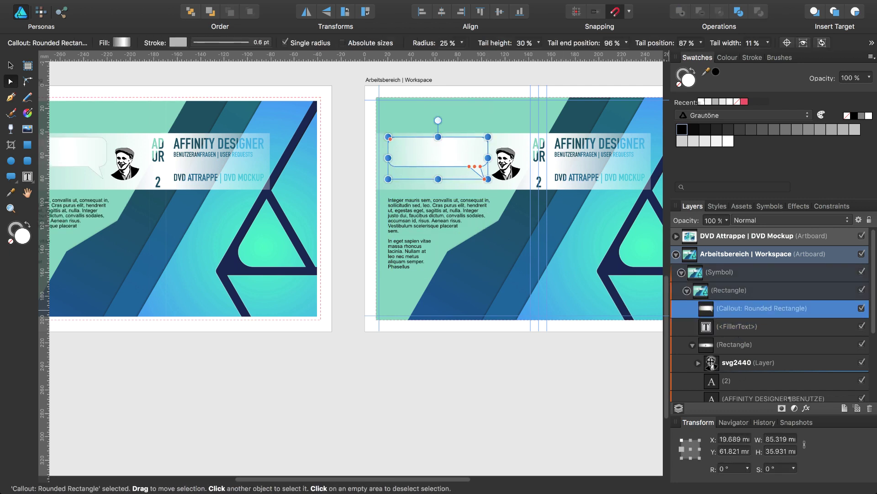
left_click(711, 362)
key("v")
left_click_drag(506, 164, 508, 165)
Remove the callout's fill and fill it with placeholder text
left_click(455, 153)
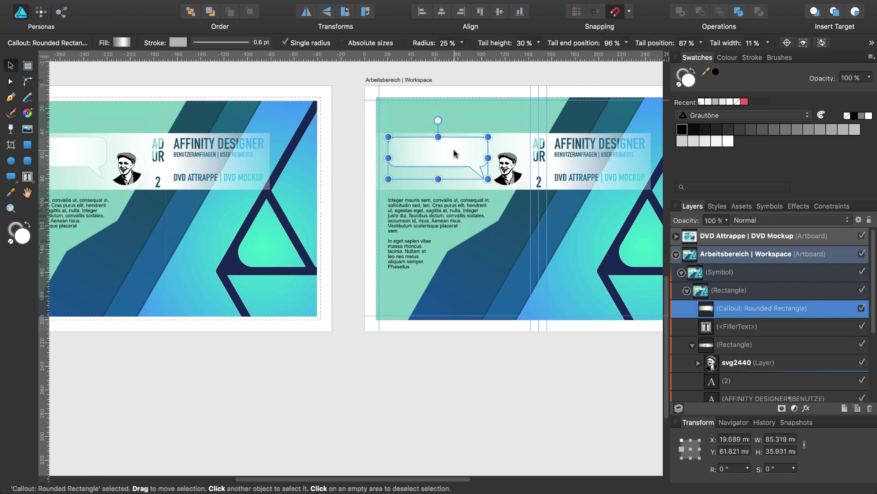
left_click(157, 6)
left_click(424, 164)
key("t")
left_click(414, 147)
left_click(158, 6)
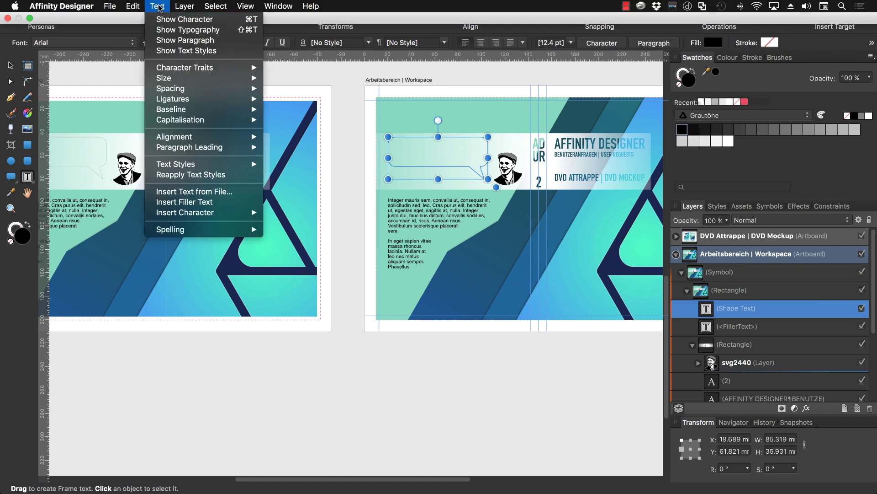
left_click(184, 201)
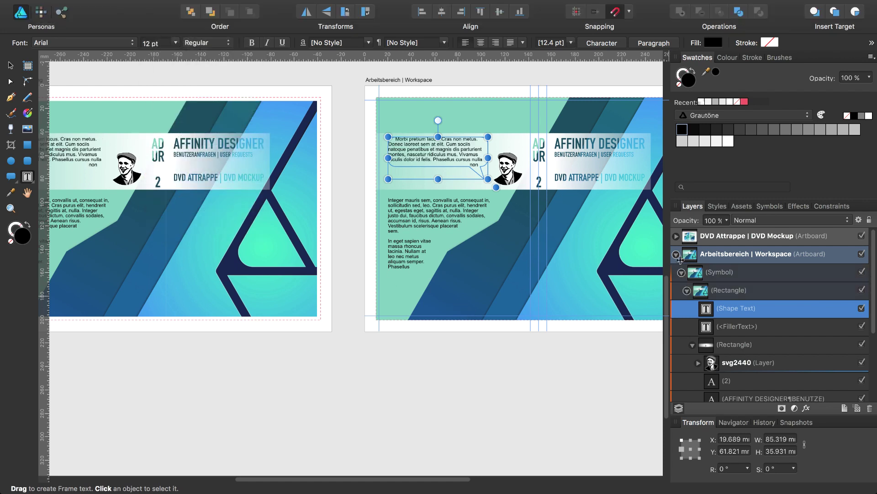
left_click(708, 289)
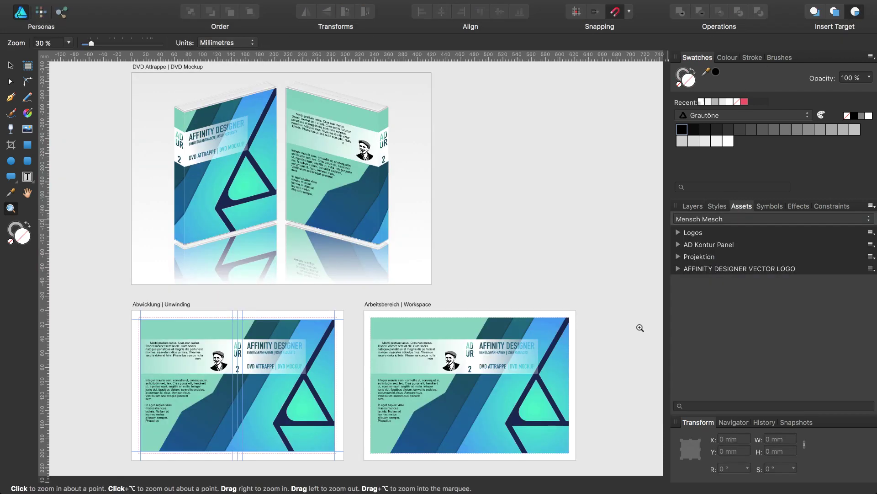
Zoom in on the Workspace artboard and bring up the Logos asset category
left_click(693, 206)
left_click(691, 254)
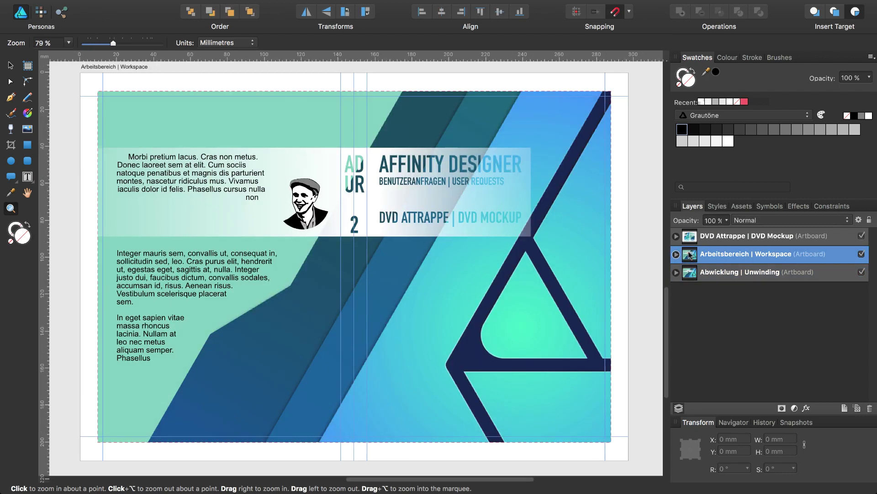
left_click(716, 292)
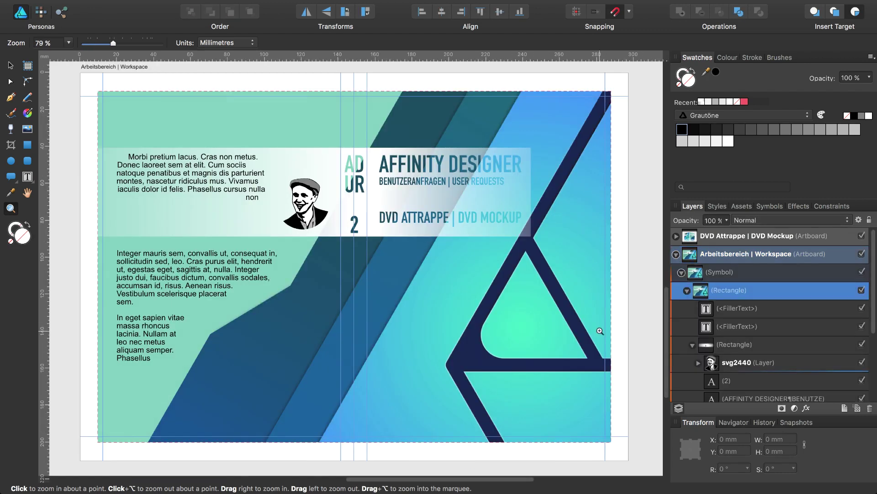
scroll(600, 331, "right", 5)
left_click(743, 254)
left_click(741, 206)
left_click(679, 232)
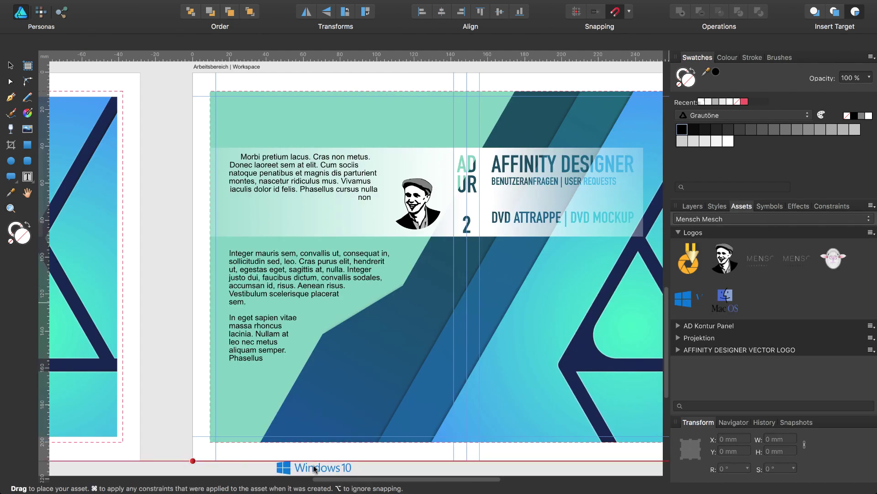
Place the Windows 10 and Mac OS logos at the back cover's bottom-left, viewing all artboards
mouse_move(691, 296)
left_mouse_down()
mouse_move(322, 469)
mouse_move(338, 424)
left_mouse_up()
mouse_move(725, 298)
left_mouse_down()
mouse_move(413, 380)
mouse_move(237, 448)
mouse_move(242, 410)
left_mouse_up()
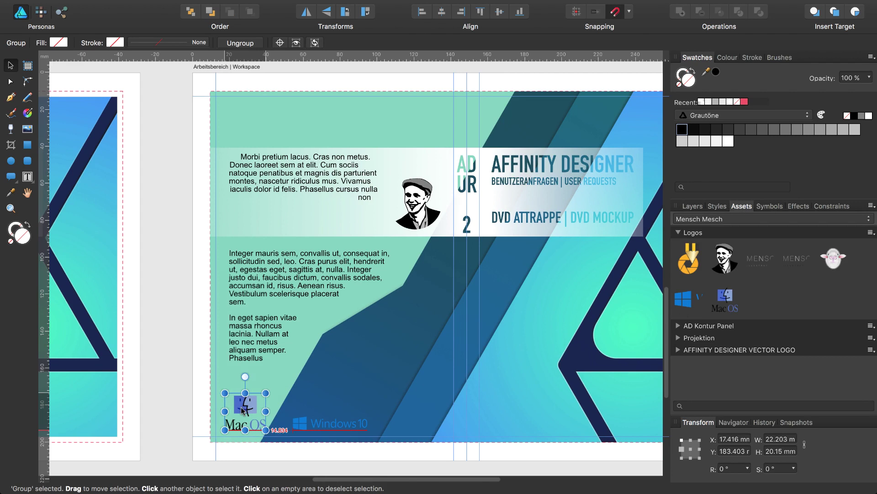
key("ctrl+d")
key("ctrl+0")
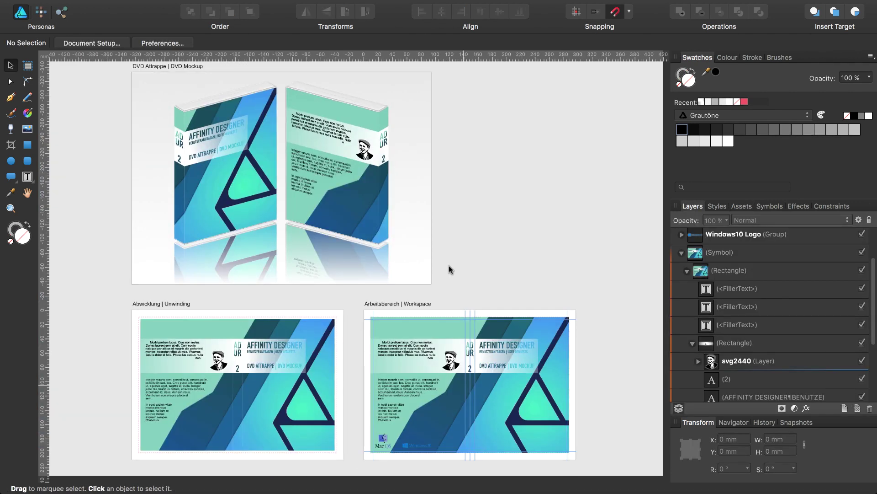
left_click(741, 234)
left_click(731, 291, "shift")
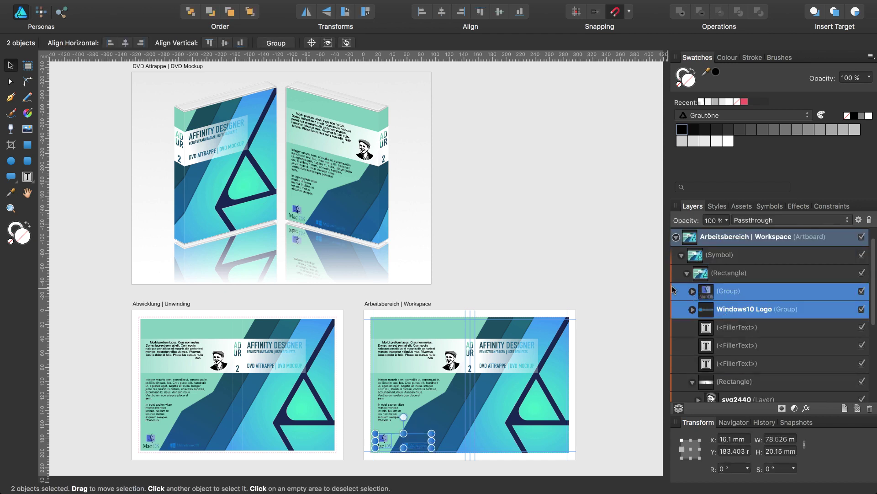
left_click(657, 247)
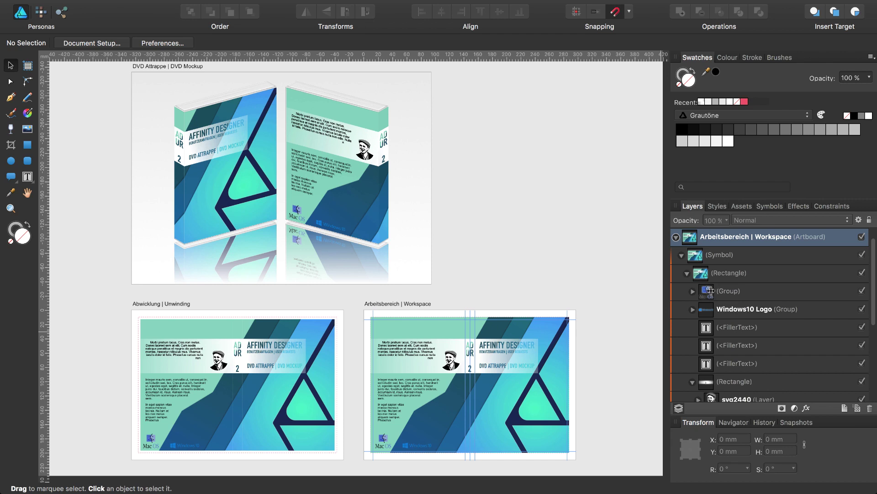
Group the six cover content layers and name the group 'Inhalt | Content'
left_click(710, 290)
scroll(748, 314, "down", 2)
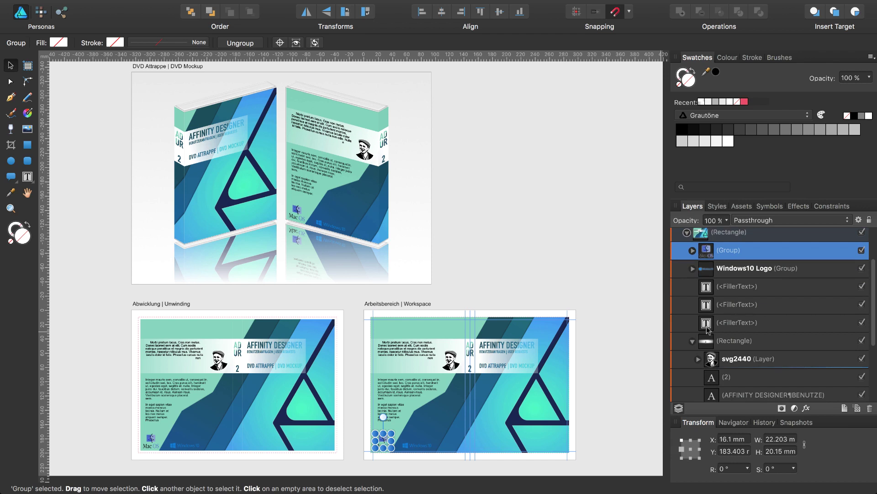
left_click(693, 342)
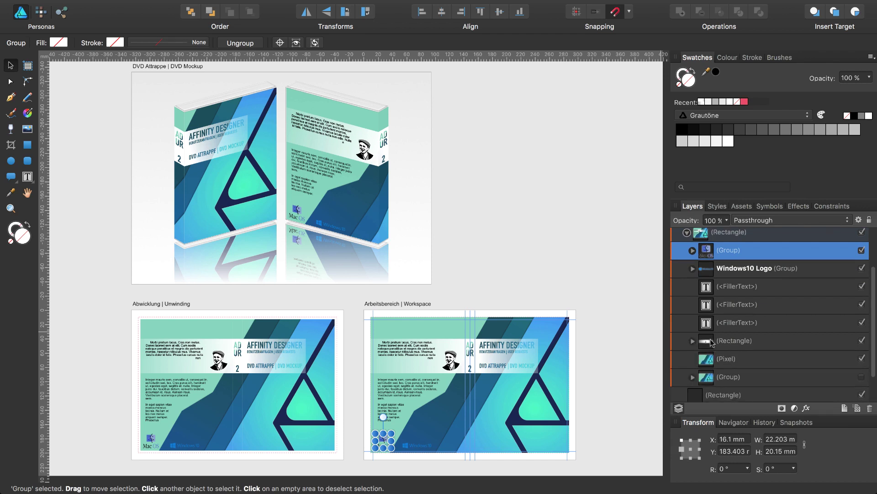
left_click(711, 342, "shift")
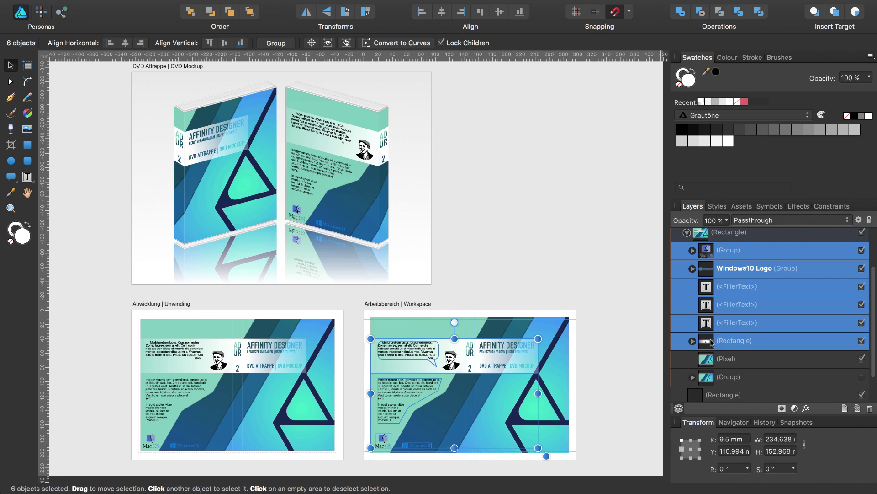
key("super+g")
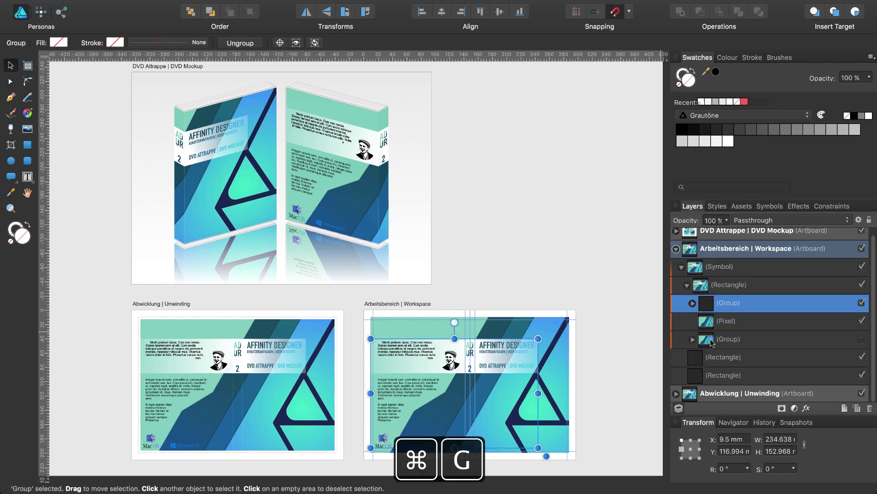
double_click(740, 303)
type("In")
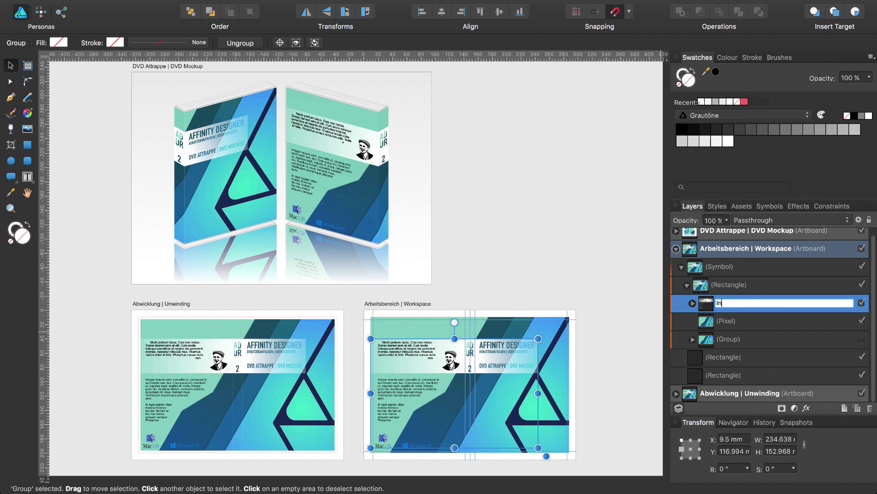
type("halt | Co")
type("nte")
key("Return")
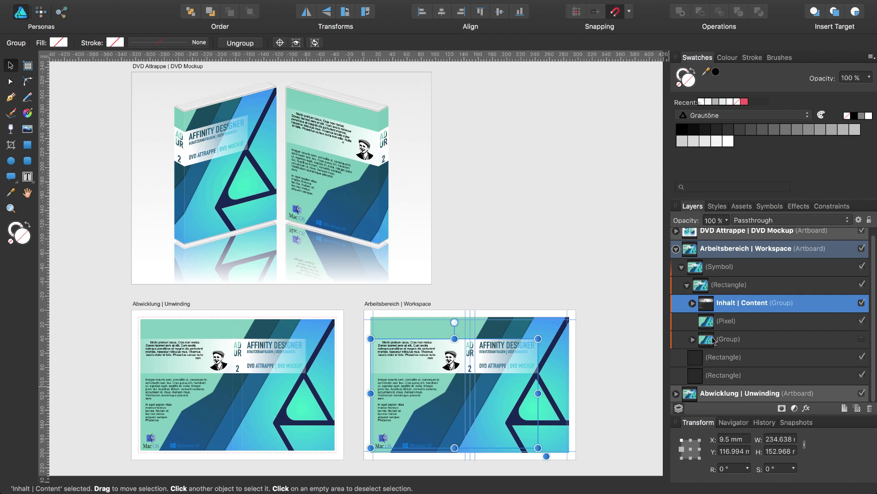
Group the Pixel layer and background group as 'Hintergrund | Background'
left_click(722, 323)
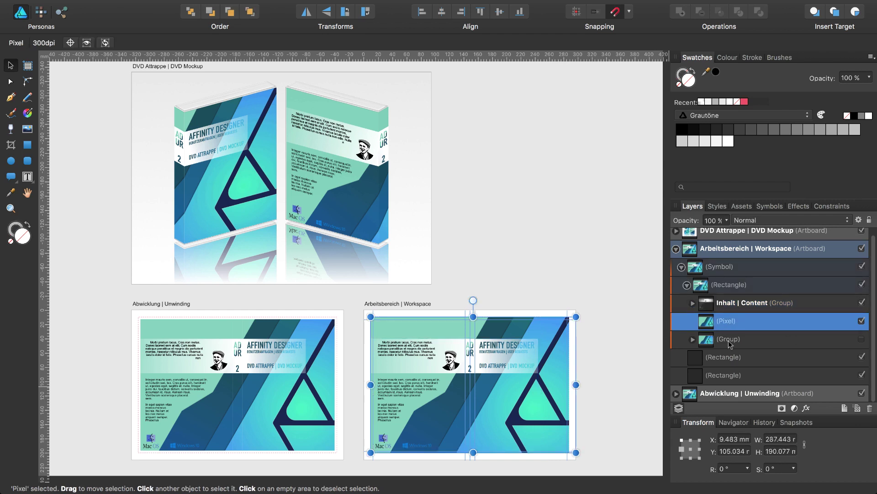
left_click(730, 340, "shift")
key("super+g")
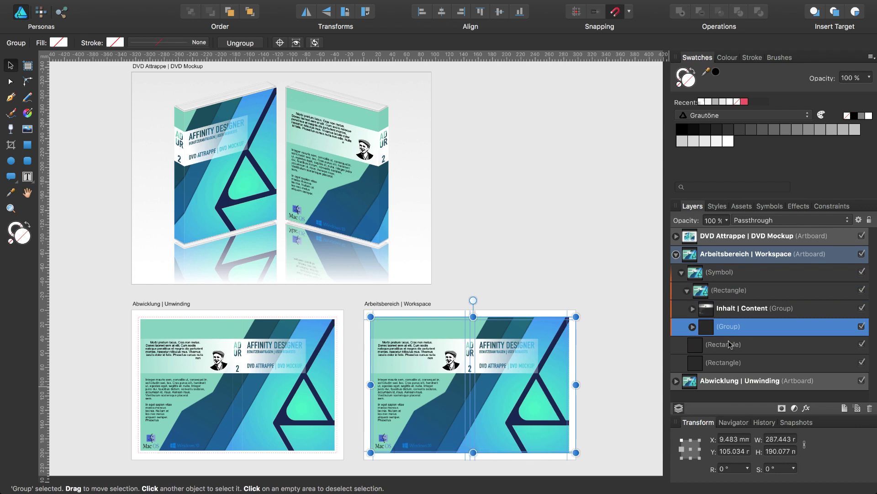
double_click(728, 326)
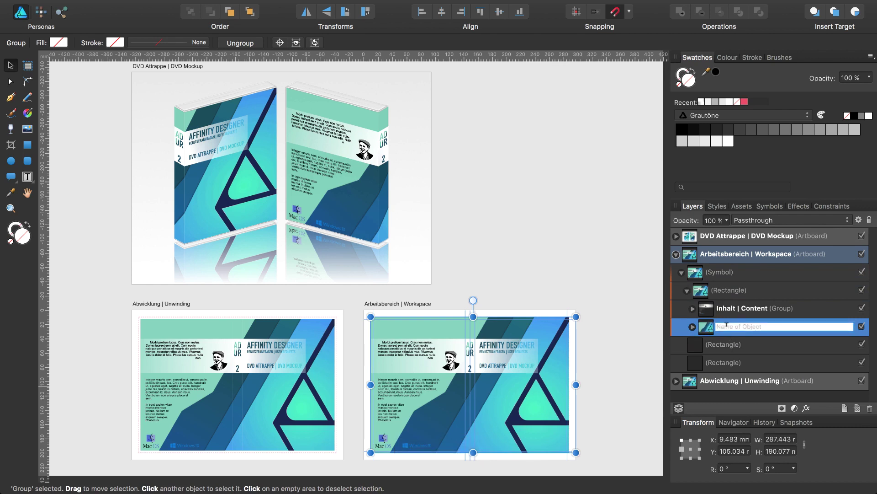
type("H")
key("alt+7")
key("Return")
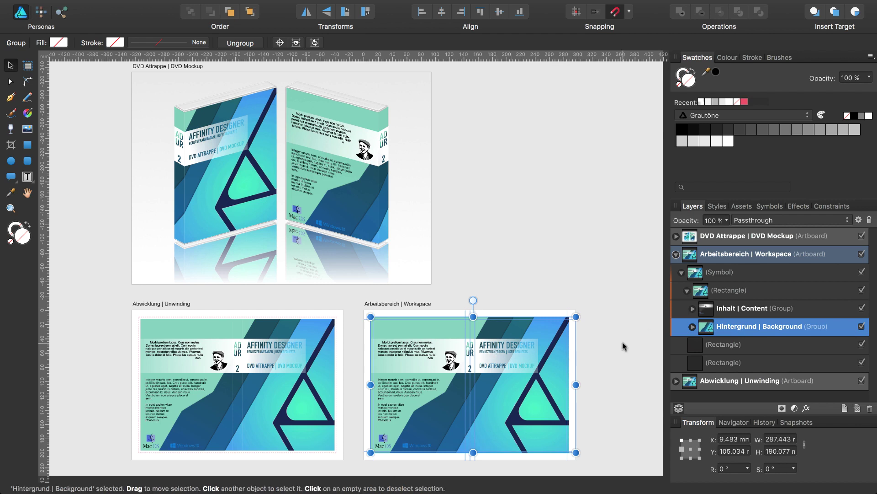
left_click(713, 311)
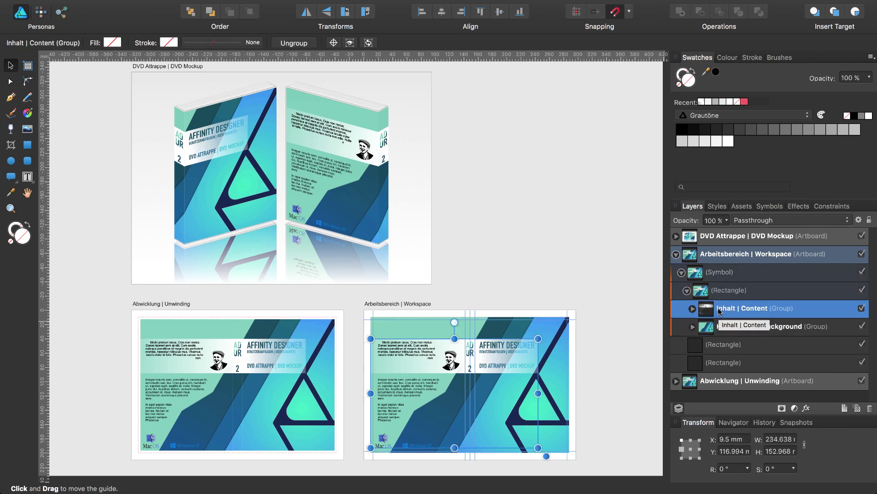
Draw a white, stroke-less rectangle over the front cover inside the symbol's rectangle
left_click(728, 292)
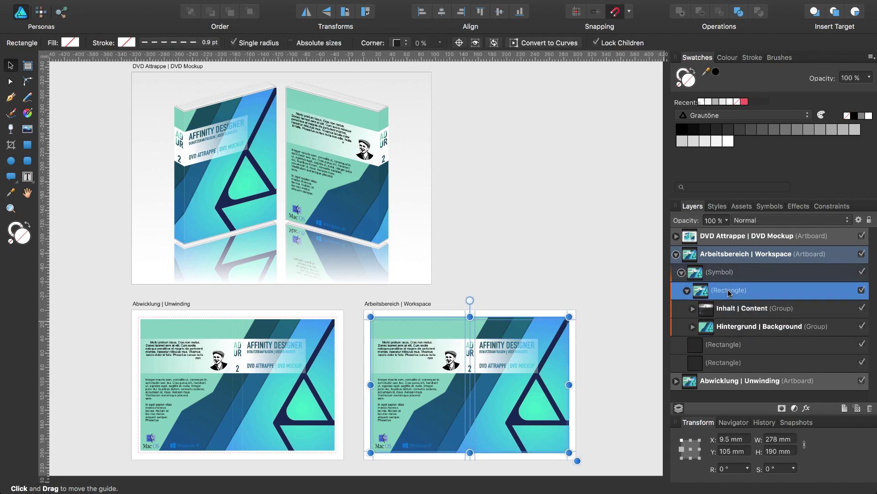
left_click(859, 15)
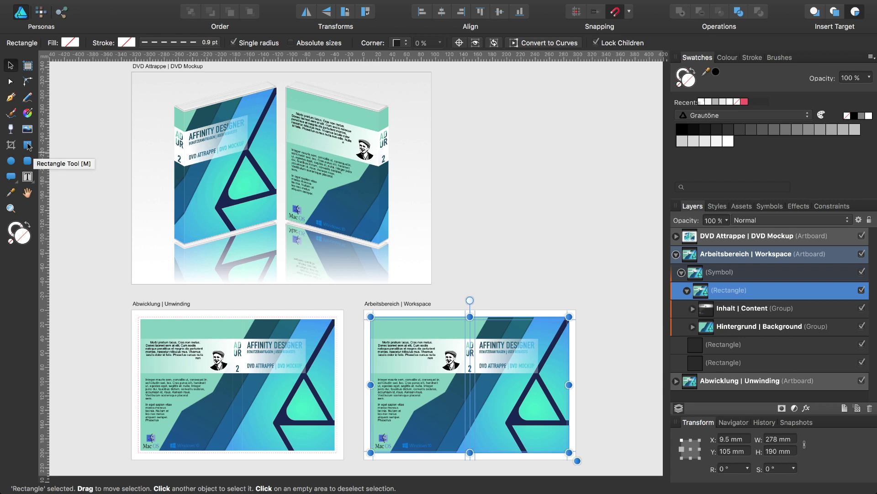
key("m")
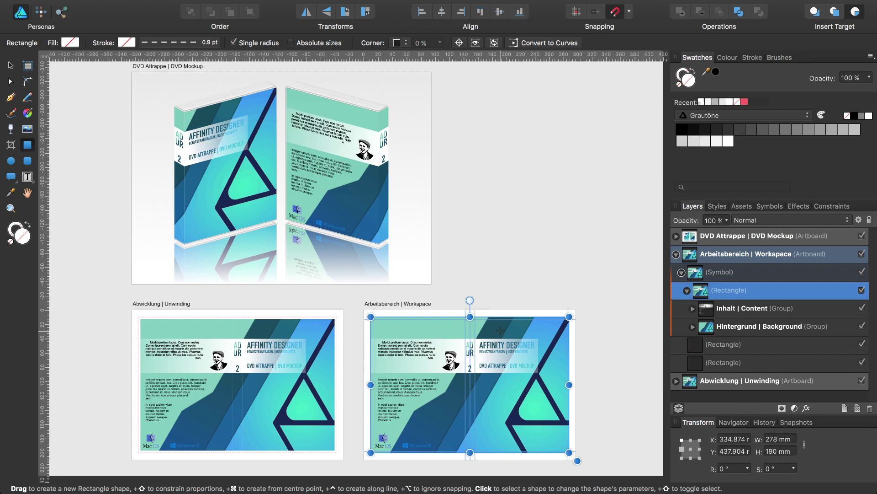
left_click_drag(499, 330, 542, 440)
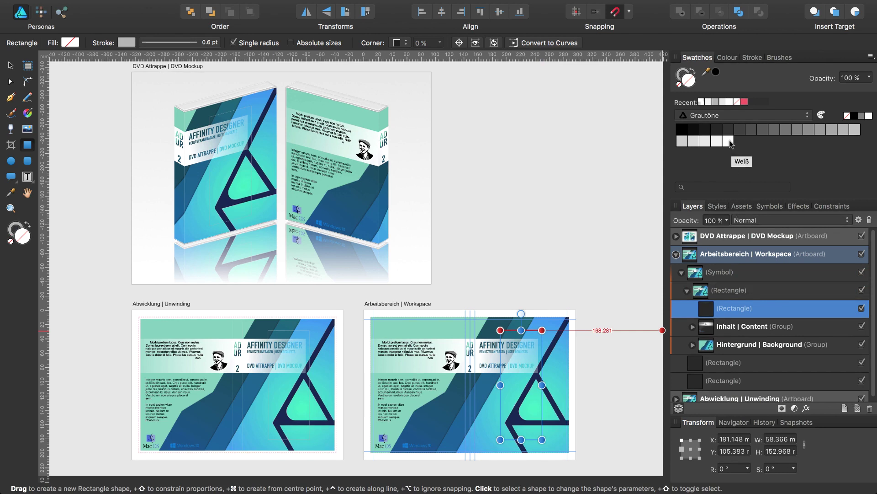
left_click(681, 74)
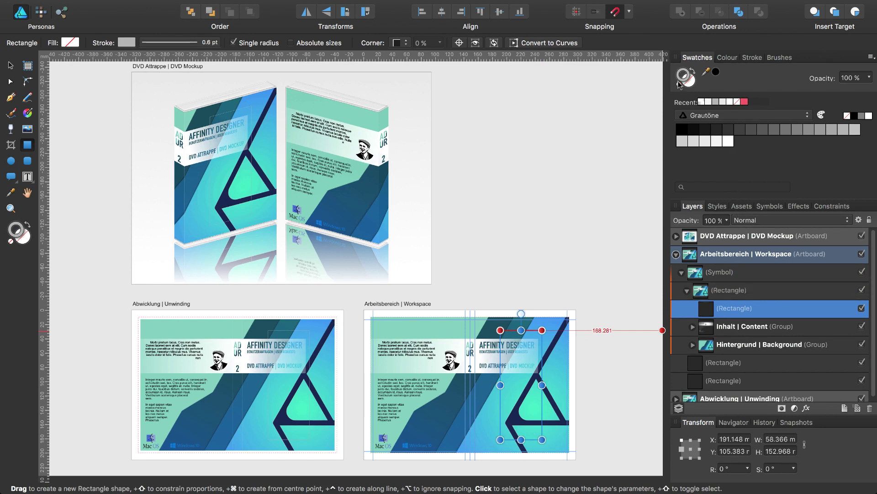
left_click(679, 84)
left_click(730, 142)
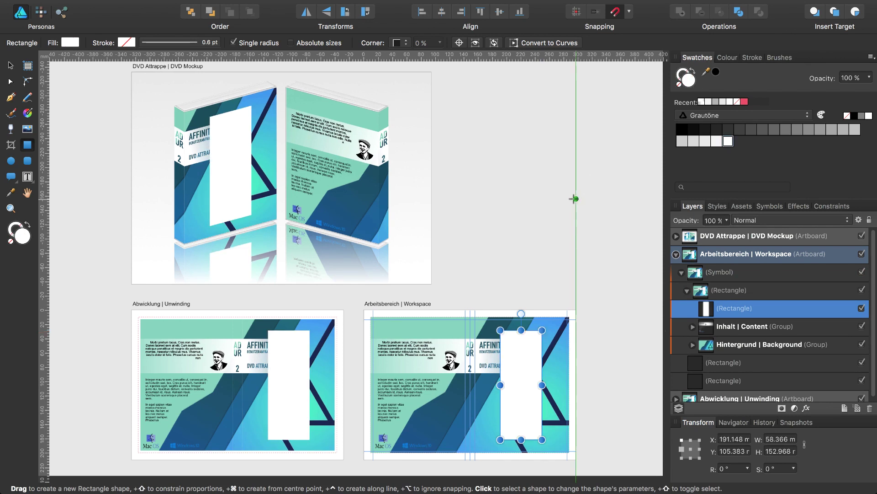
Fade the white rectangle with a linear transparency and shift it left over the cover
key("y")
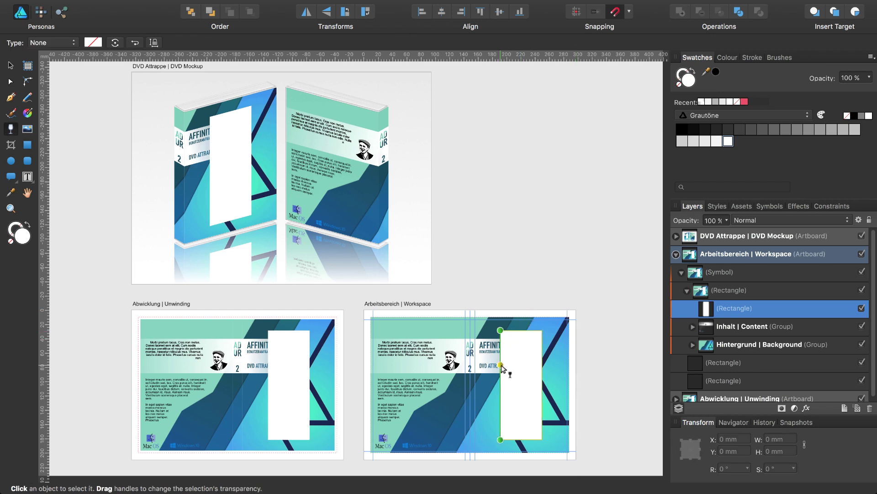
left_click_drag(500, 364, 542, 365)
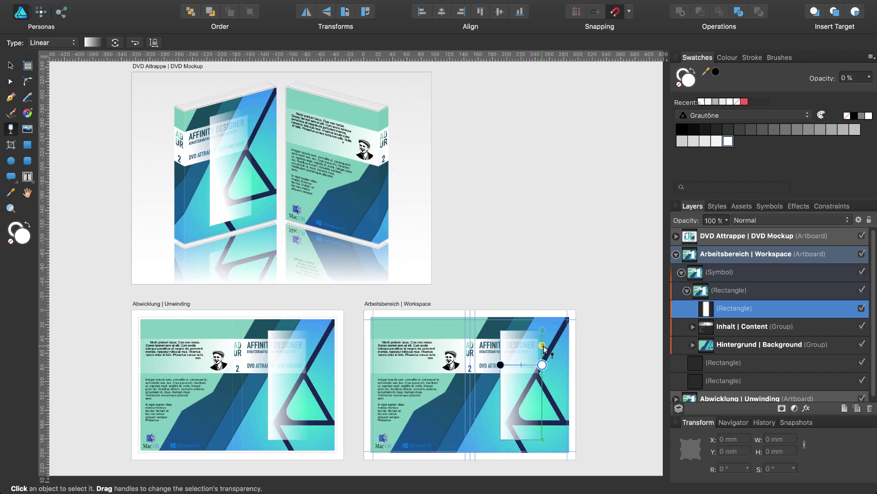
key("v")
left_click_drag(524, 345, 500, 338)
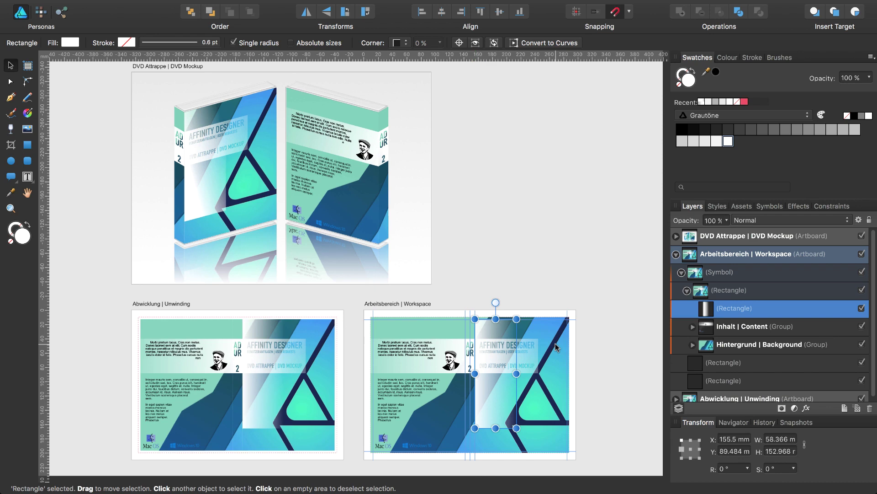
Stretch the gloss rectangle across the front cover and move the fade midpoint left
left_click(692, 255)
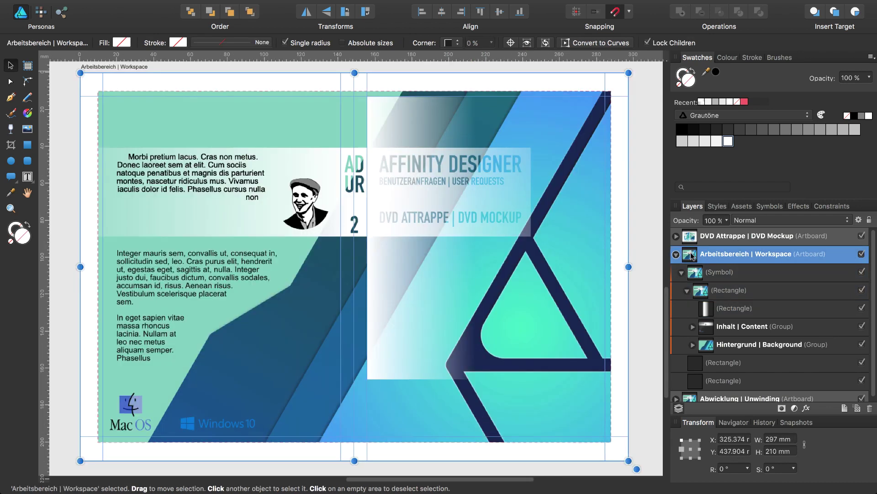
left_click(713, 271)
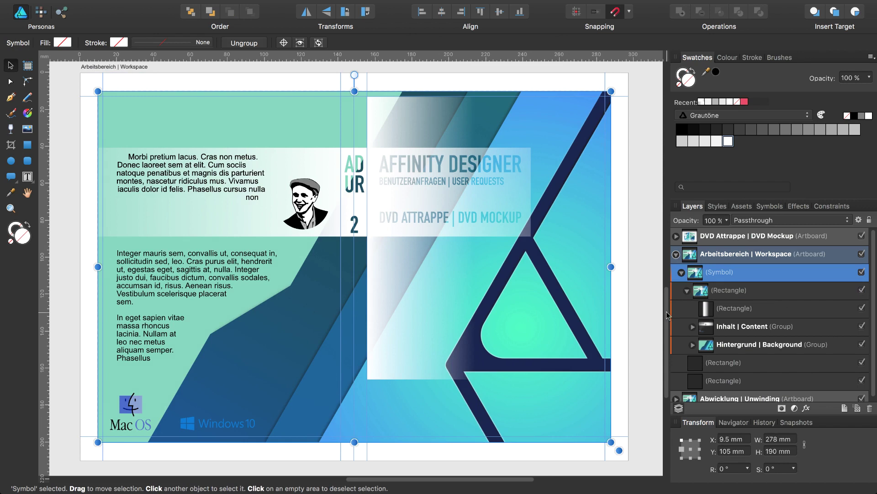
left_click(707, 315)
left_click_drag(421, 379, 414, 436)
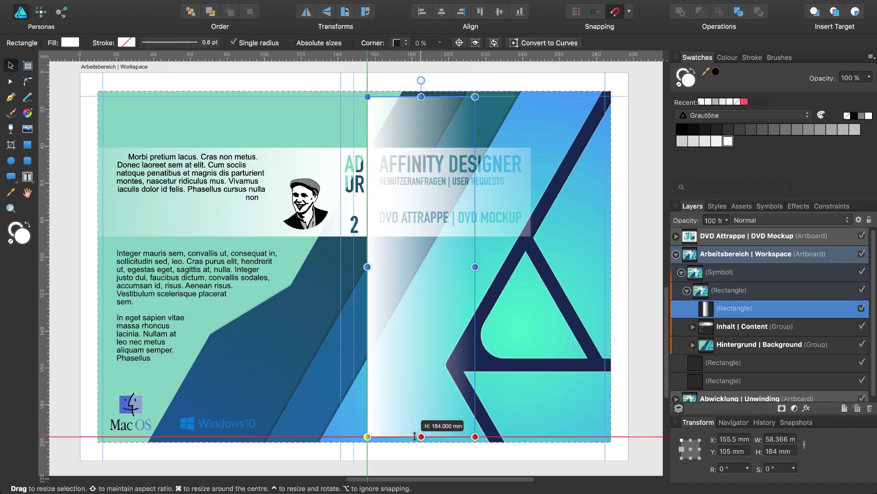
left_click_drag(476, 266, 605, 266)
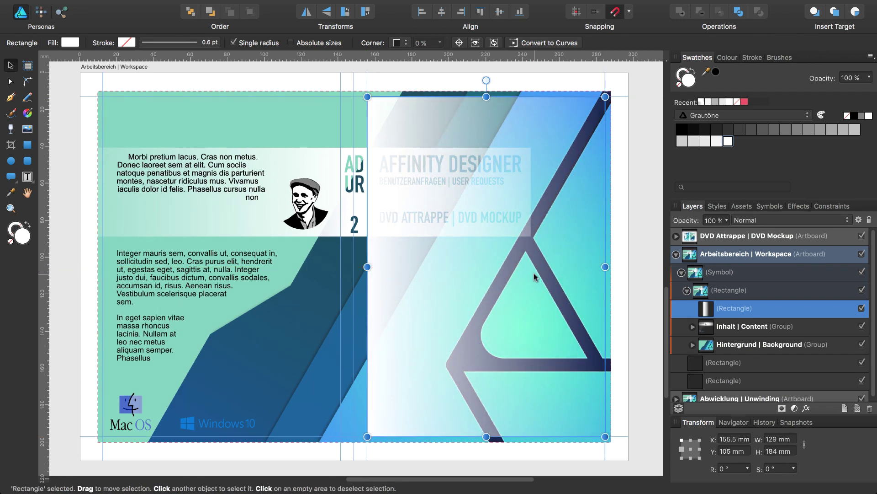
key("y")
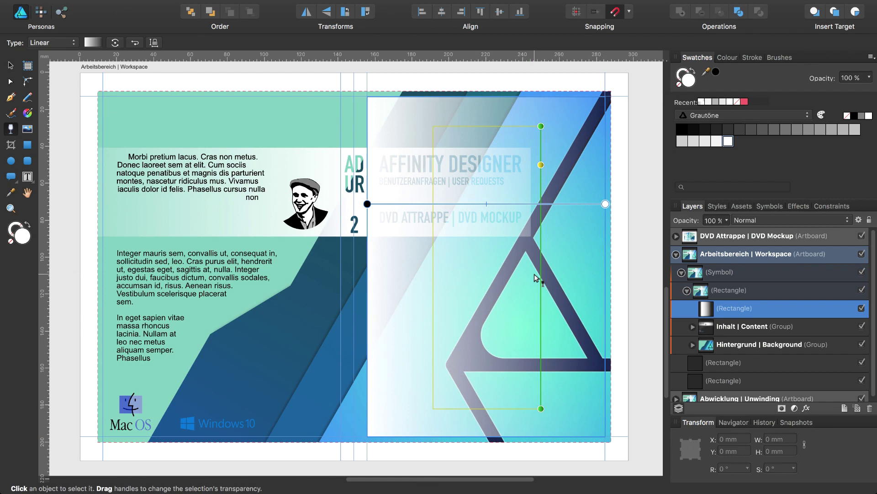
left_click_drag(486, 204, 381, 197)
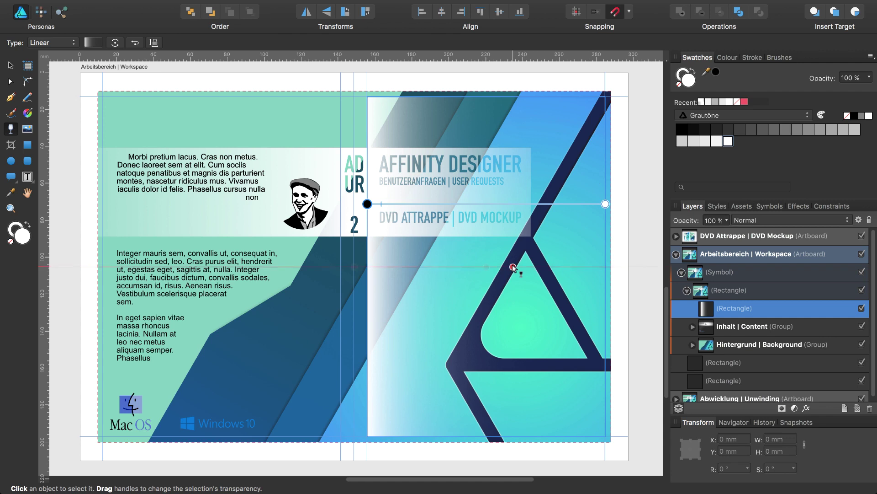
Resize the gloss rectangle to exactly 132 × 190 mm and duplicate it
key("v")
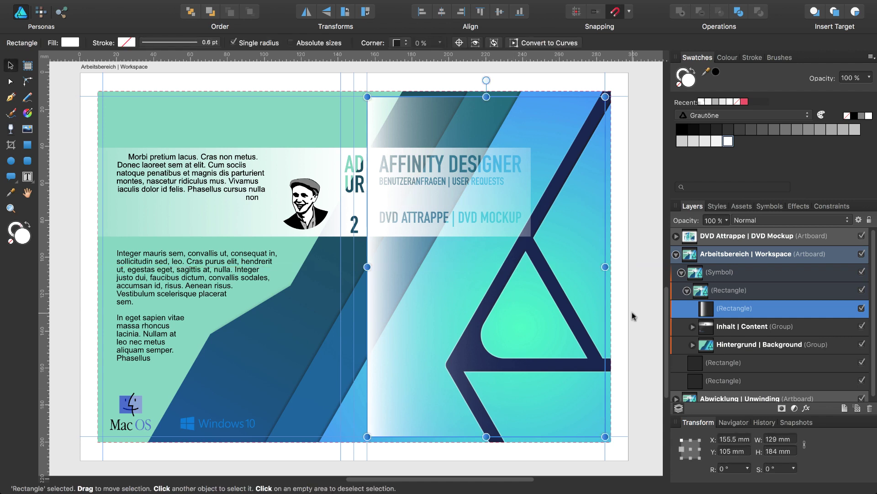
left_click_drag(486, 437, 486, 442)
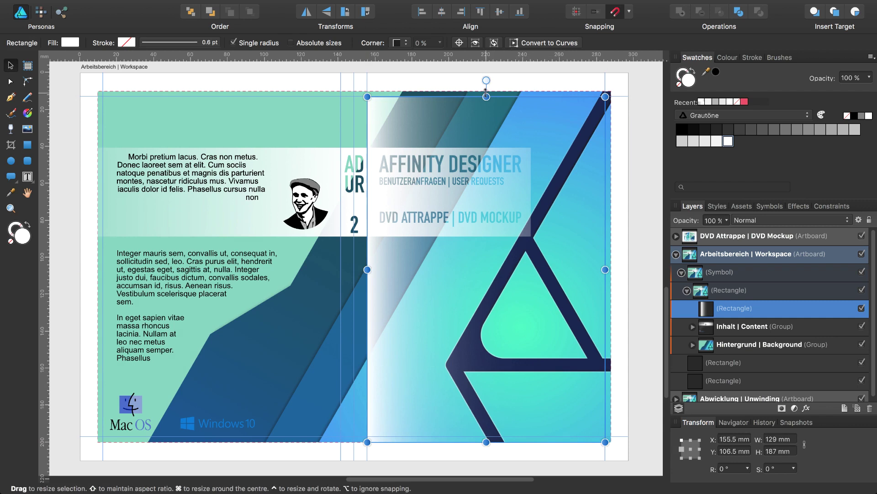
left_click_drag(487, 93, 486, 87)
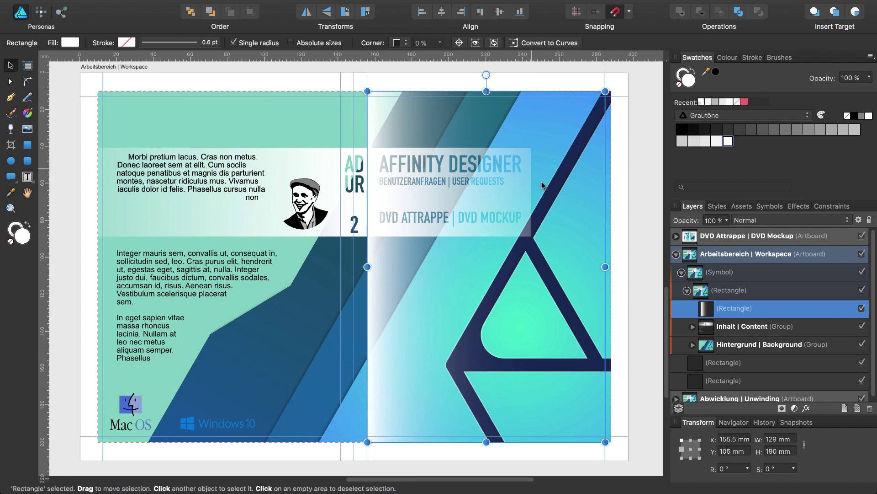
left_click_drag(600, 267, 606, 268)
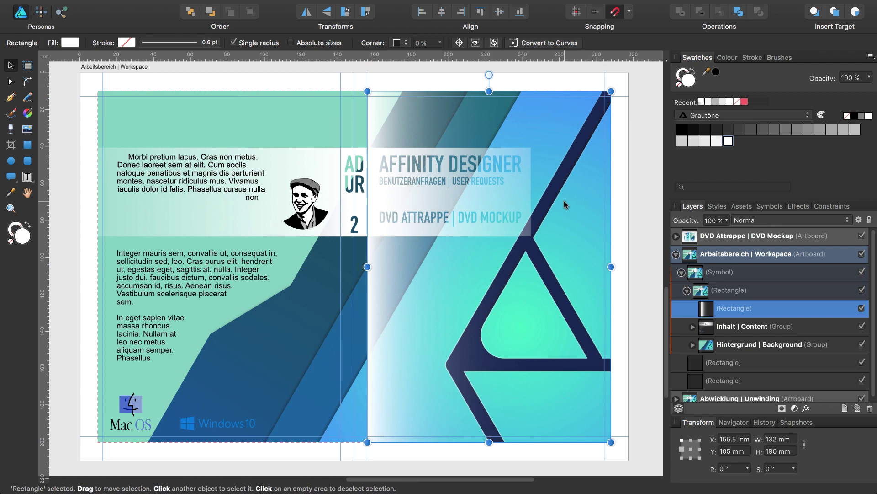
key("ctrl+j")
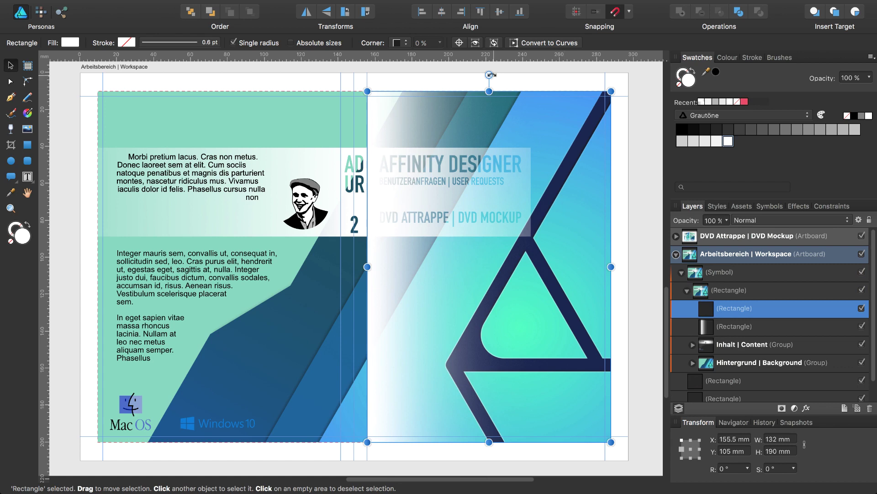
Rotate the gloss copy 180° and narrow it to a 14 mm strip over the spine
left_click(347, 12)
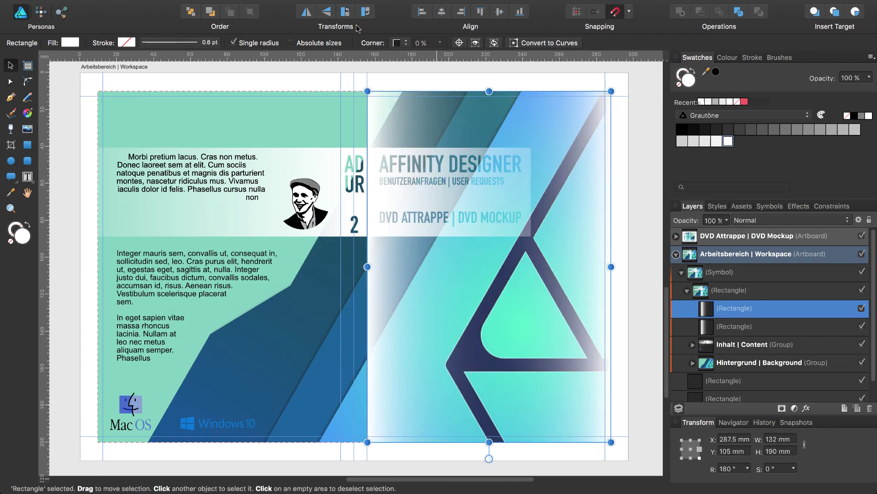
left_click_drag(574, 248, 331, 254)
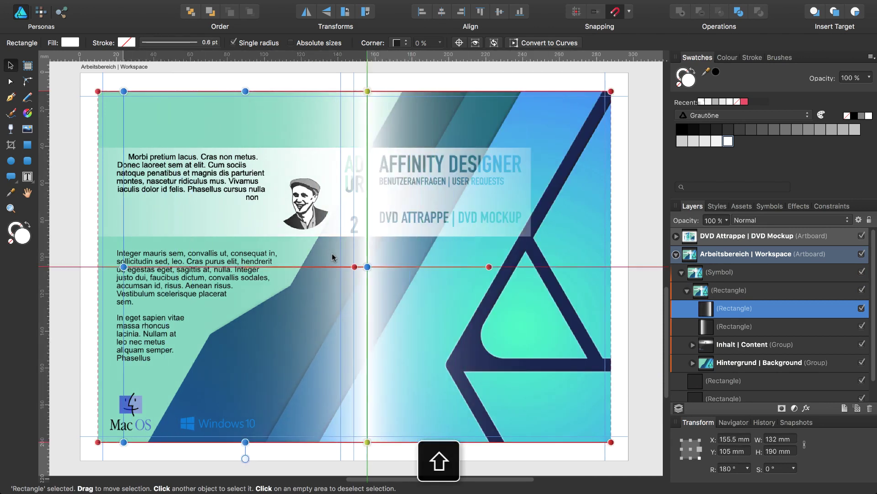
left_click_drag(123, 267, 342, 268)
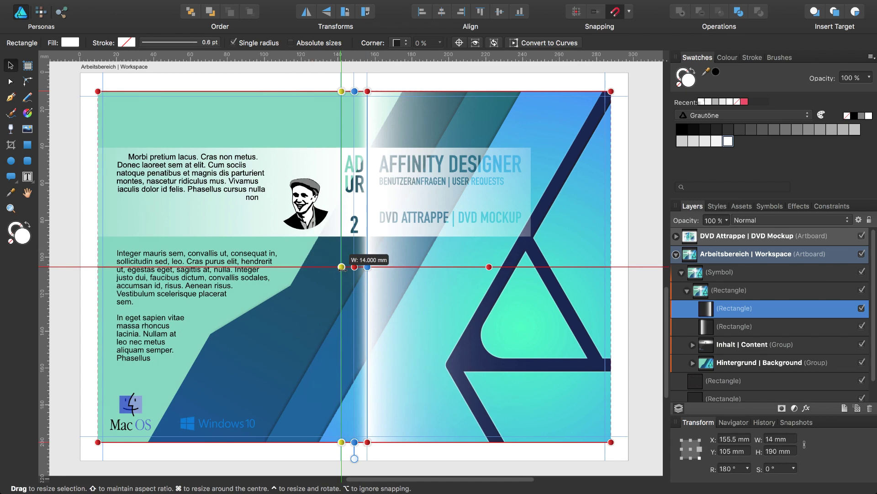
left_click_drag(342, 268, 341, 268)
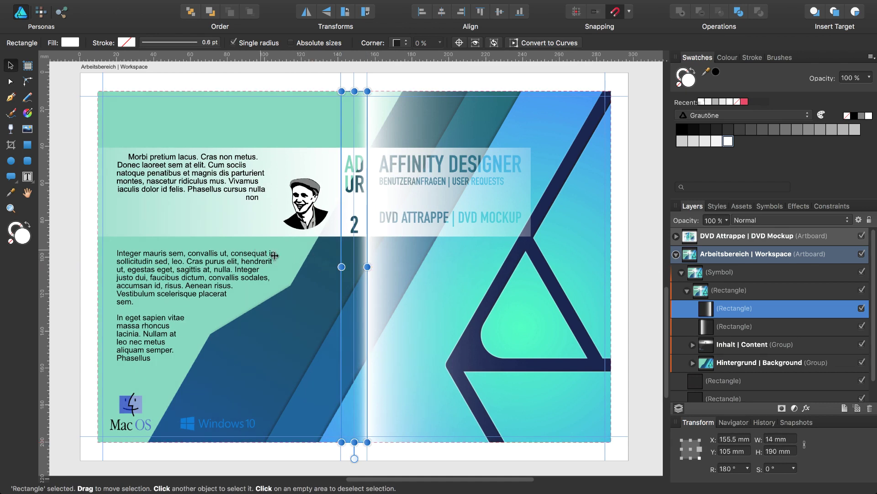
left_click(716, 326, "shift")
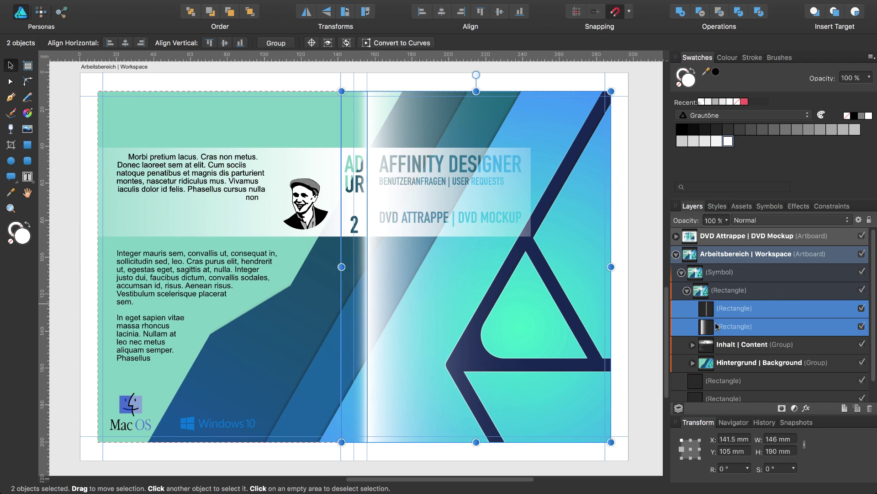
Group both gloss rectangles as 'Glanz | Gloss' and fit all artboards in view
key("super+g")
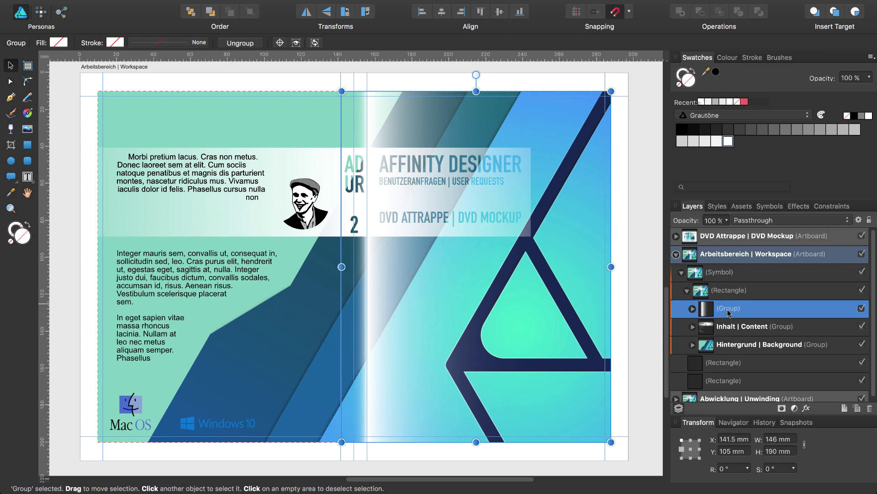
double_click(729, 311)
type("G")
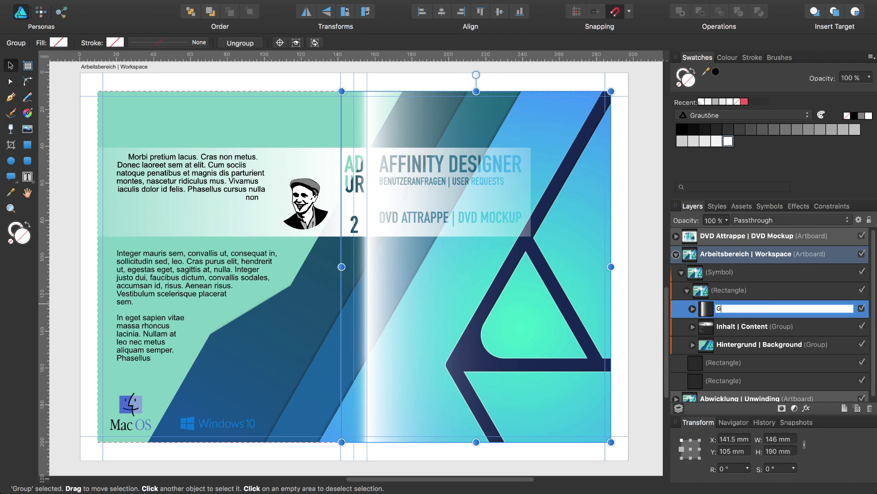
type("lanz | Gloss")
key("Return")
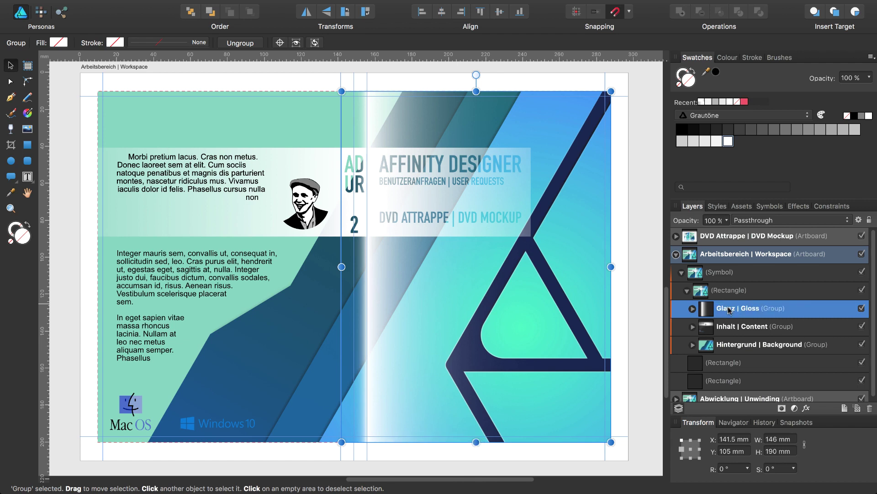
key("super+0")
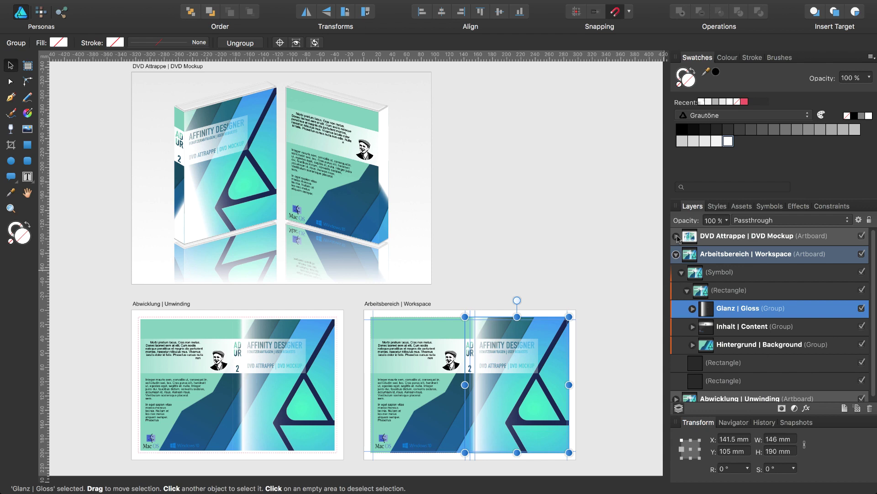
Move the Glanz | Gloss group into the DVD Mockup artboard and place it over the front box
left_click(676, 236)
scroll(731, 339, "down", 3)
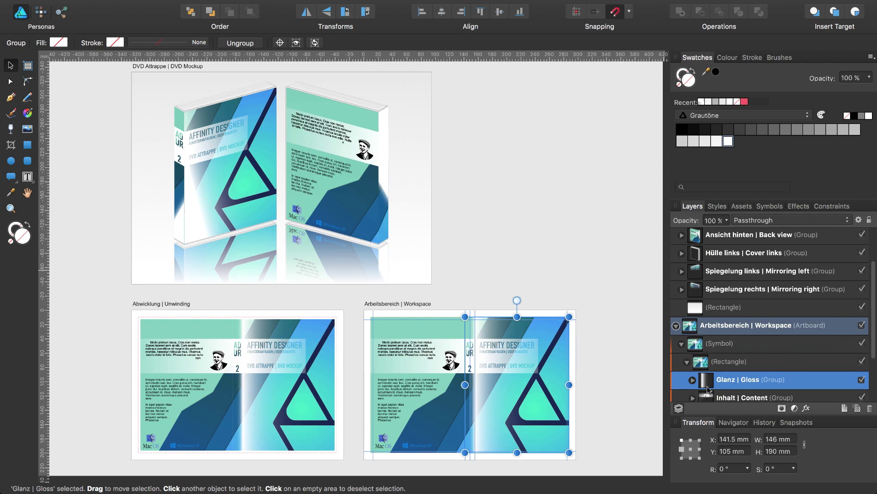
mouse_move(705, 382)
left_mouse_down()
mouse_move(713, 231)
mouse_move(711, 248)
left_mouse_up()
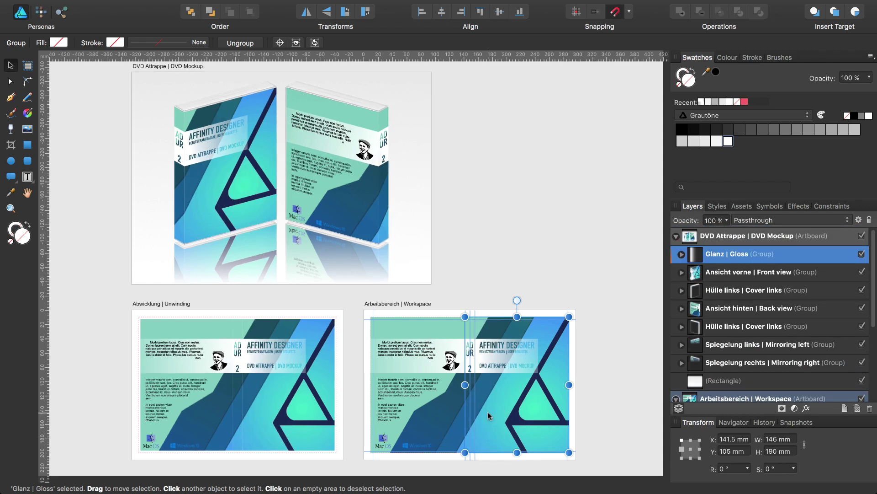
mouse_move(506, 400)
left_mouse_down()
mouse_move(318, 211)
mouse_move(215, 194)
left_mouse_up()
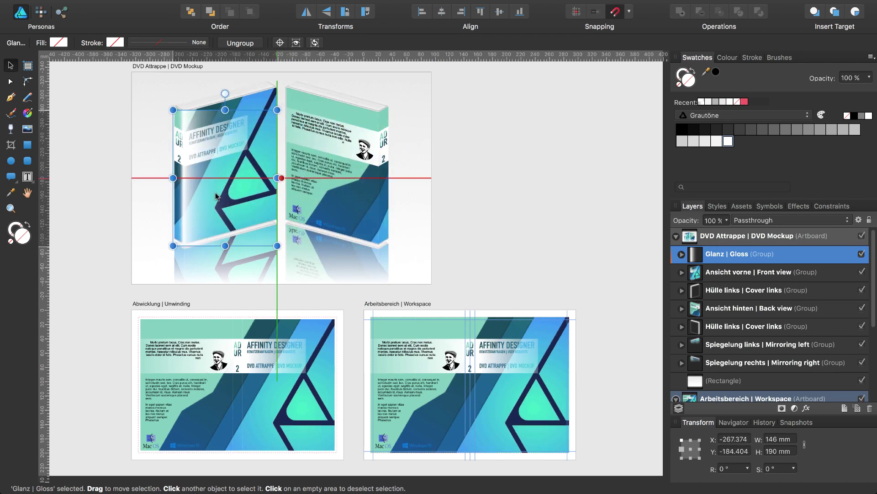
left_click_drag(216, 196, 217, 197)
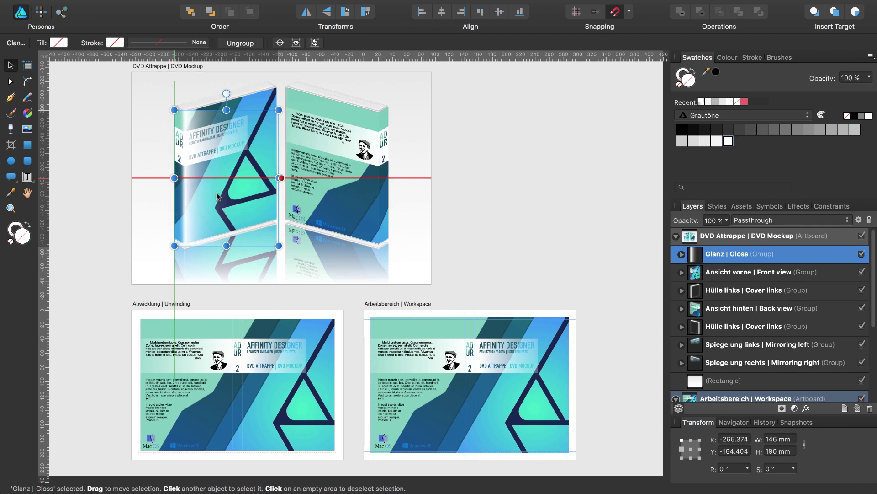
left_click_drag(217, 195, 217, 195)
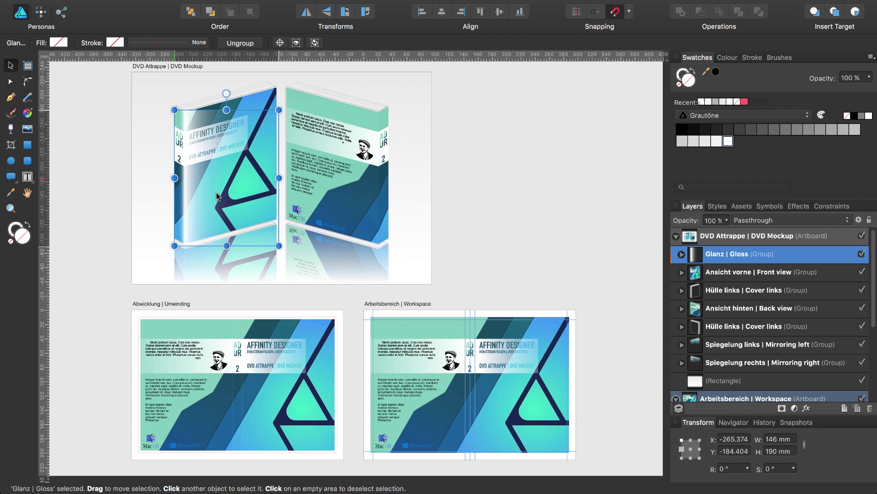
Zoom in and drag the gloss group's bottom and top edges to match the box
key("super+0")
key("super+plus")
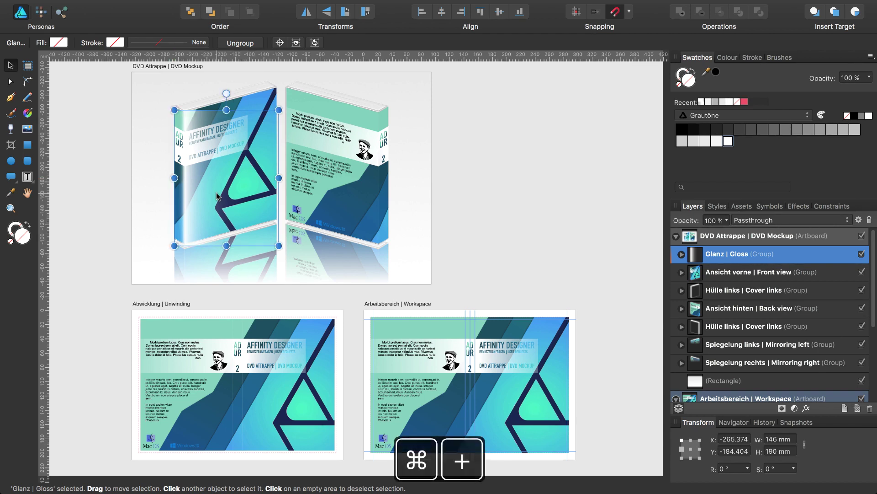
key("super+plus")
key("super+plus")
key("super+plus")
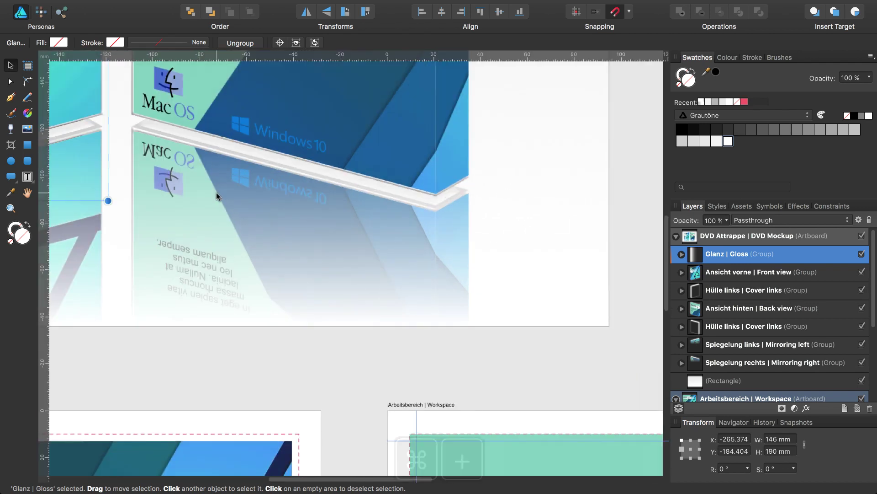
scroll(268, 253, "up", 10)
scroll(270, 255, "left", 10)
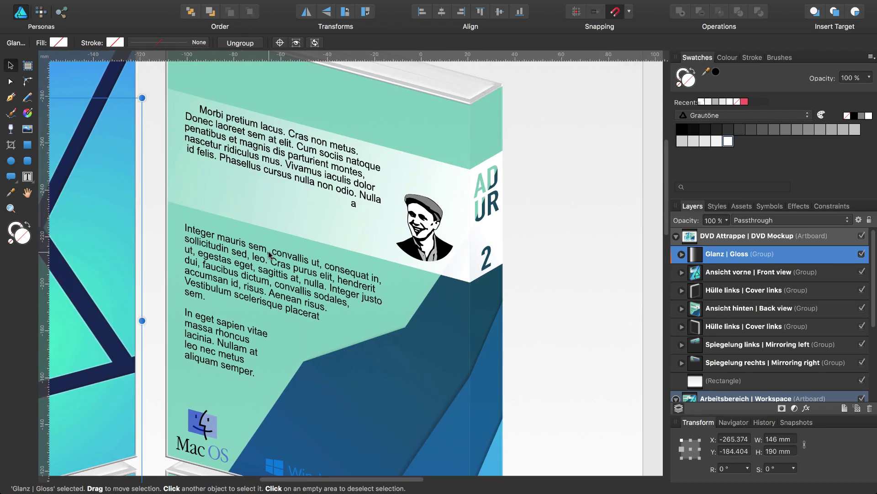
scroll(269, 255, "left", 4)
scroll(269, 255, "down", 2)
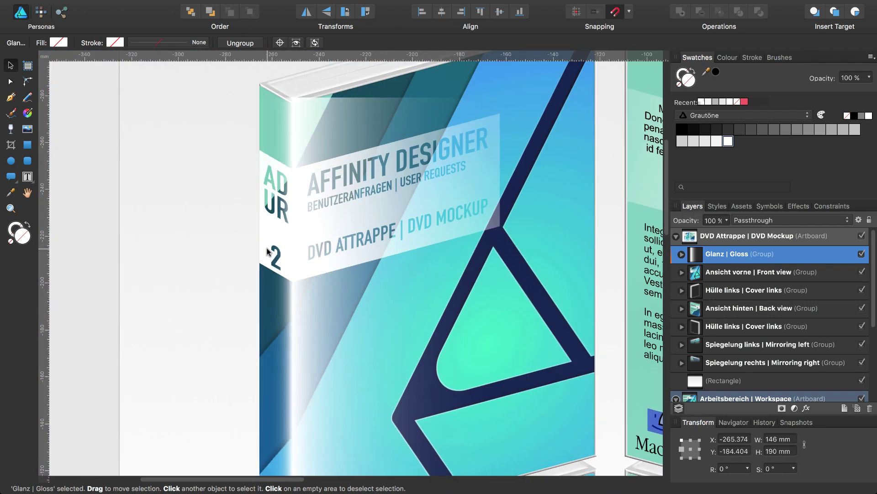
scroll(267, 251, "down", 5)
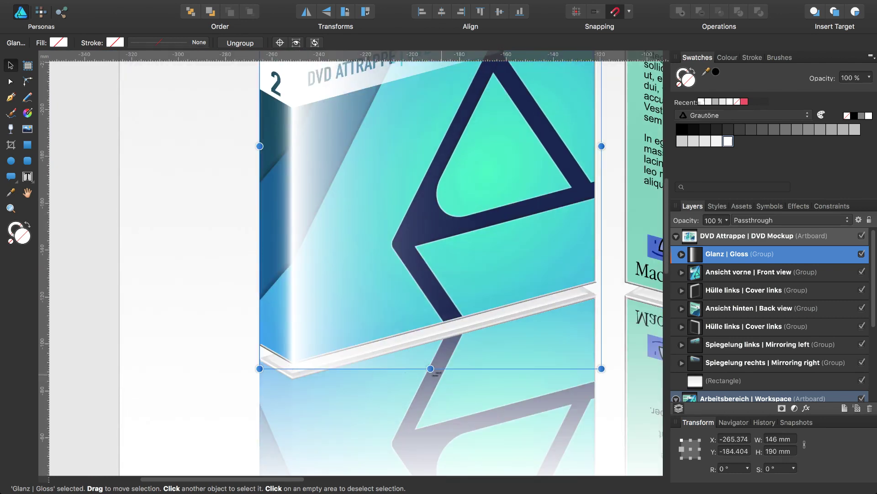
left_click_drag(430, 368, 431, 361)
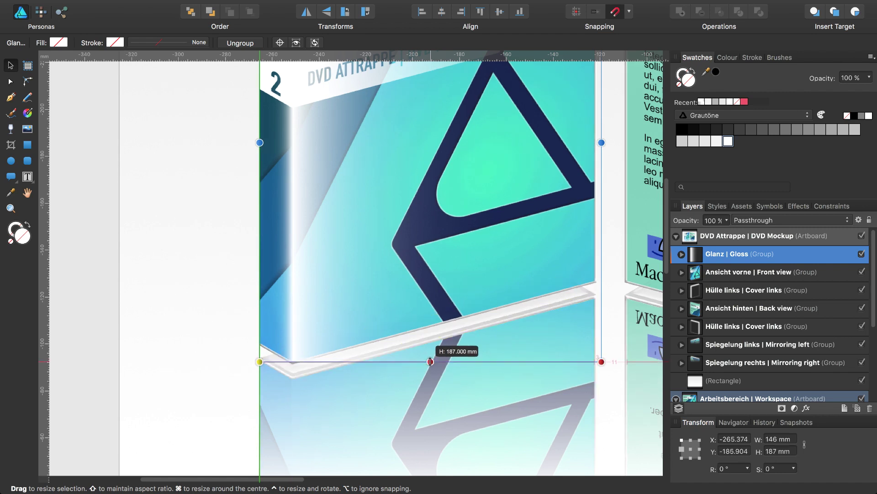
left_click_drag(430, 360, 431, 362)
scroll(419, 278, "up", 2)
scroll(418, 275, "up", 5)
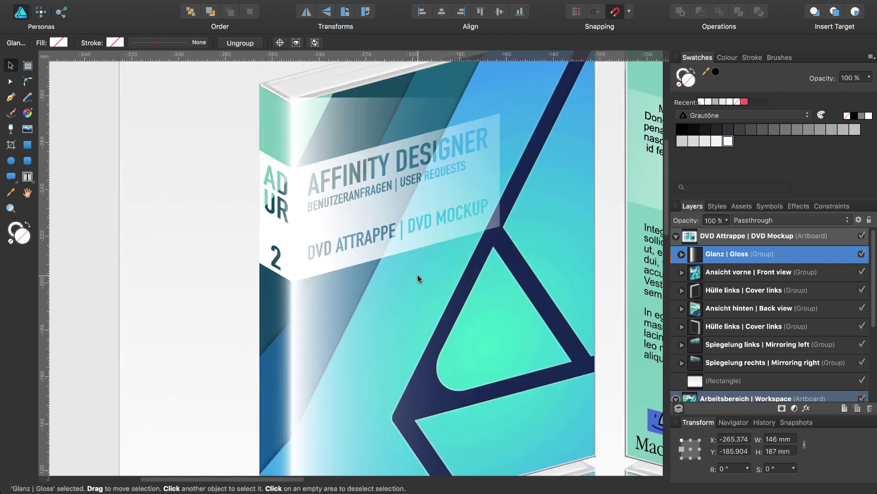
scroll(417, 275, "up", 3)
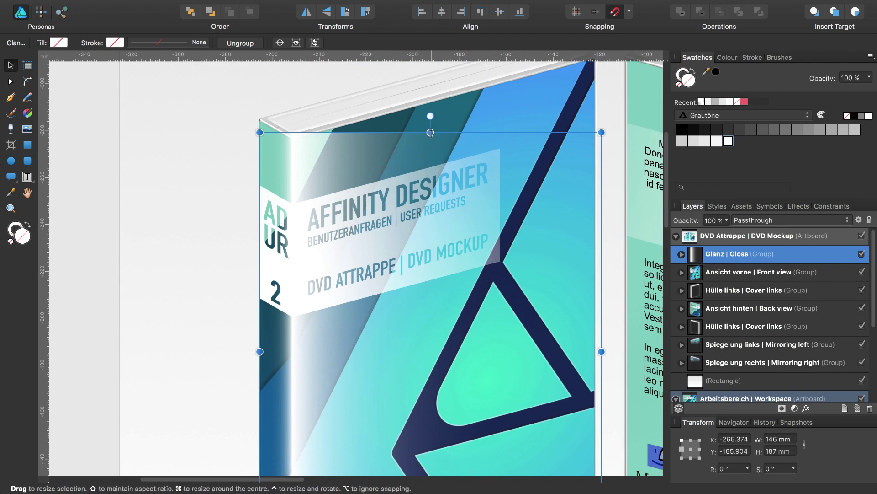
left_click_drag(431, 133, 431, 140)
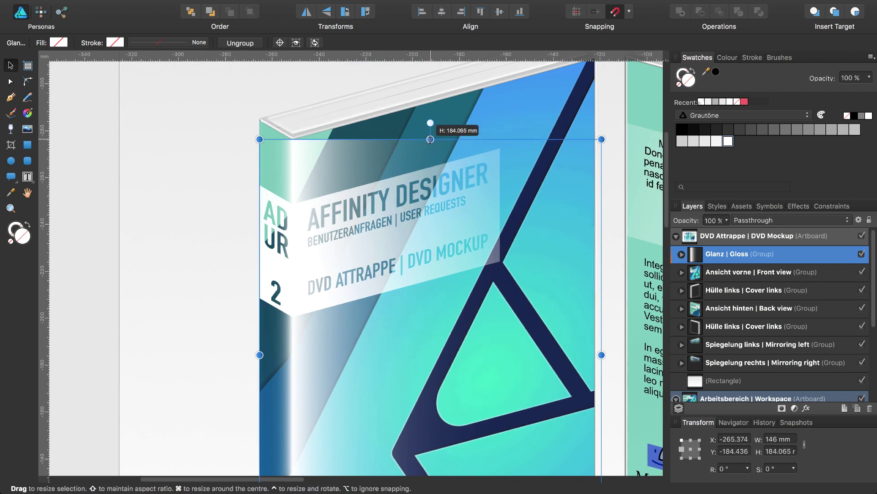
Set the gloss group's height to exactly 184 mm in the Transform H field
left_click(774, 450)
double_click(774, 450)
left_click(775, 451)
double_click(774, 450)
type("184")
key("Return")
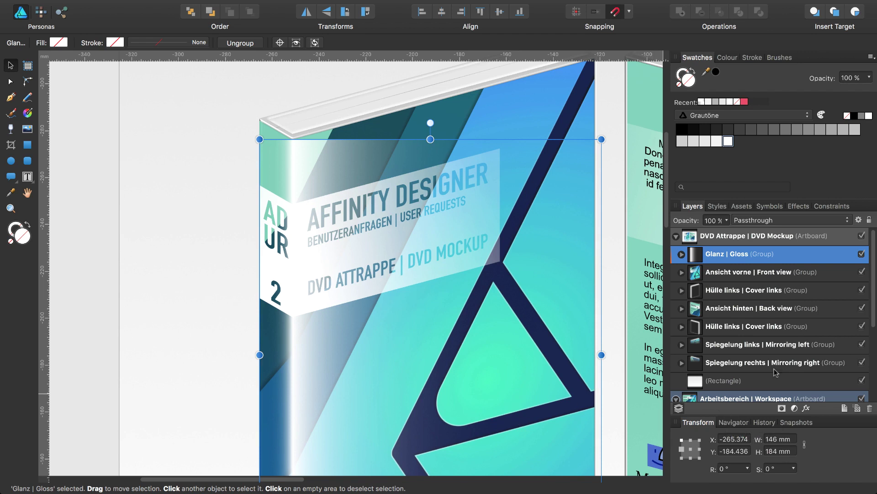
left_click(681, 254)
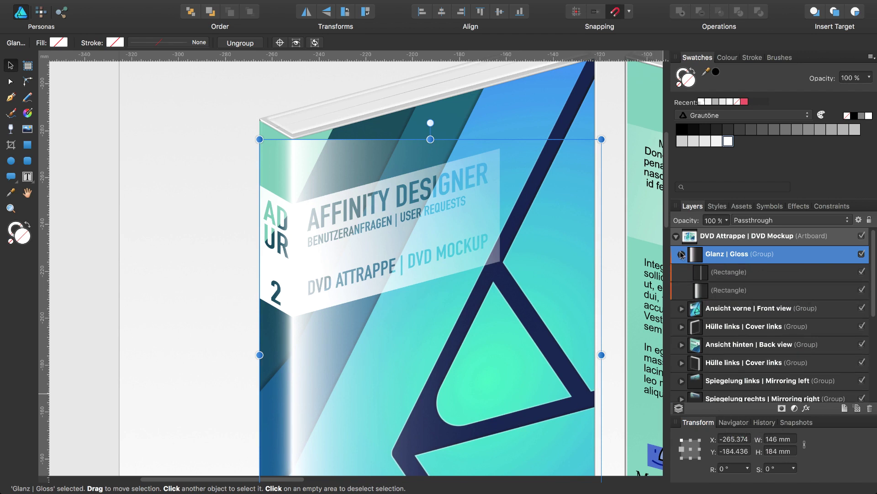
Narrow and skew the cover gloss rectangle to the cover's slant, fading it horizontally to transparent
left_click(704, 293)
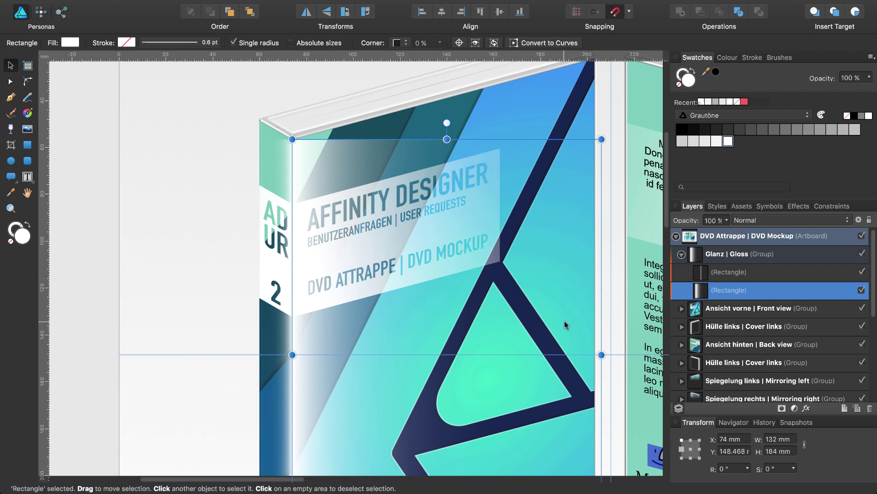
left_click_drag(602, 355, 590, 355)
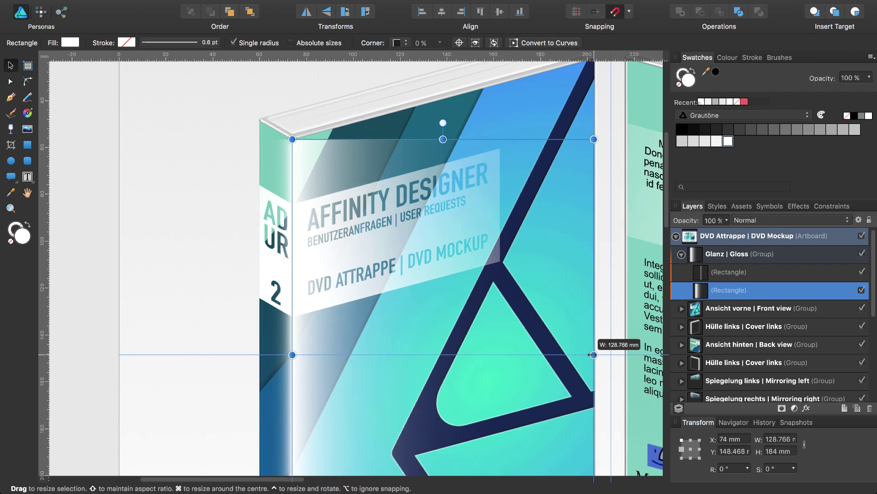
left_click_drag(601, 355, 597, 275)
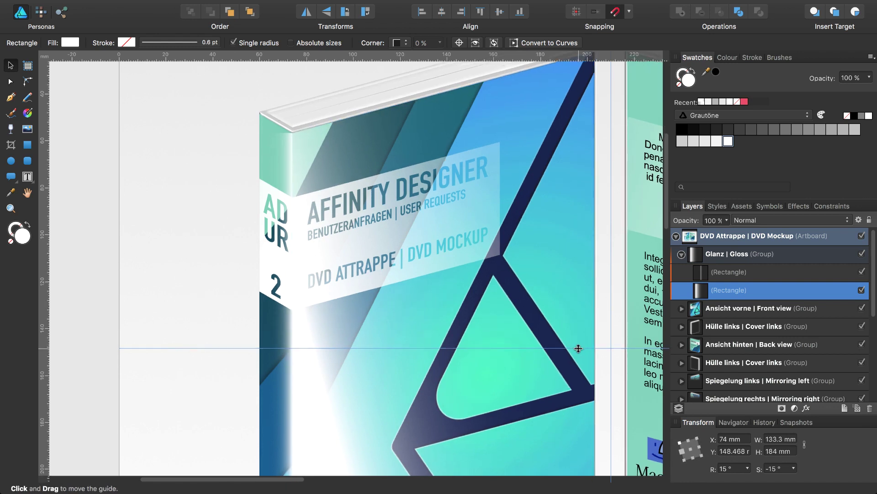
scroll(578, 347, "down", 5)
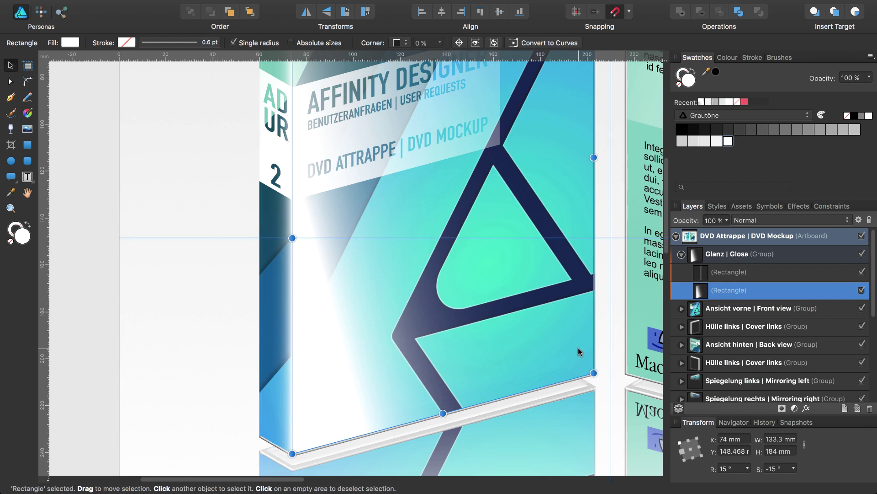
key("y")
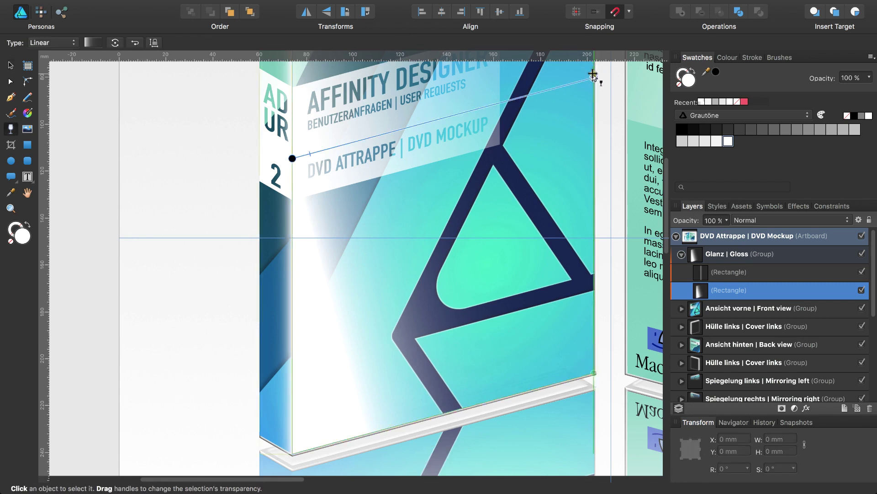
left_click_drag(593, 76, 595, 132)
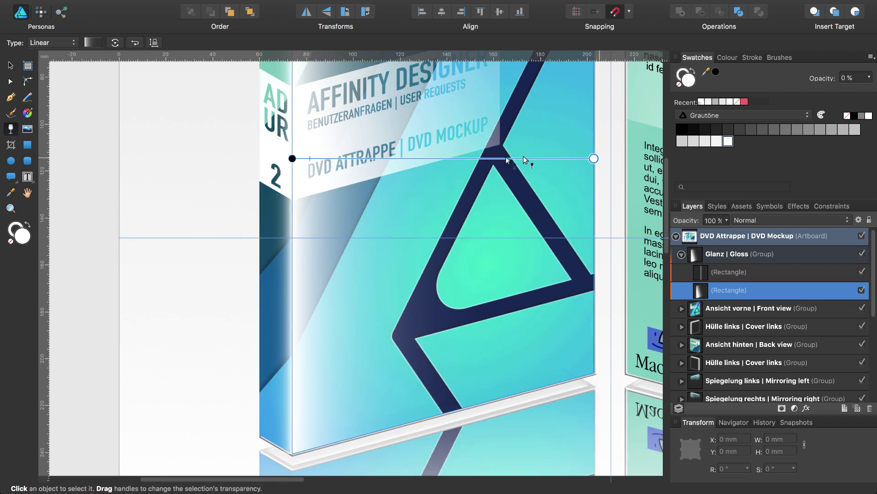
Shear the spine gloss rectangle 30.4° to follow the spine and give it a horizontal transparency fade
left_click(709, 273)
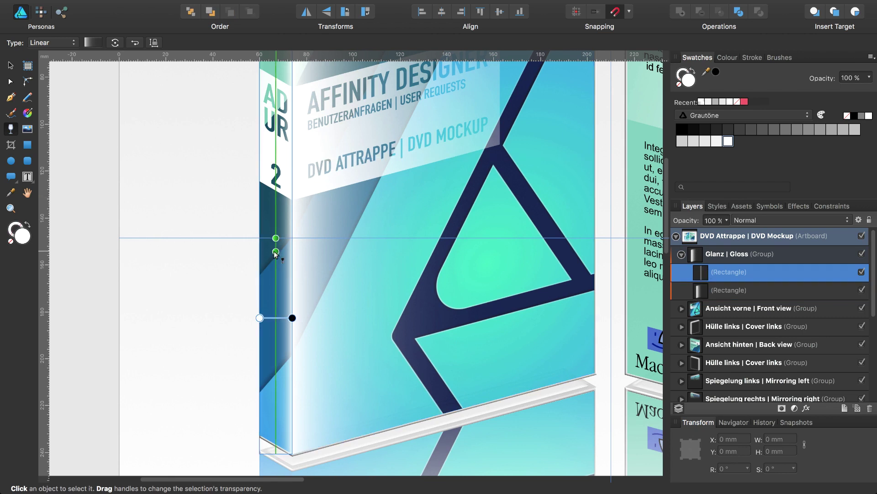
scroll(276, 253, "up", 1)
scroll(276, 253, "up", 2)
scroll(275, 253, "up", 2)
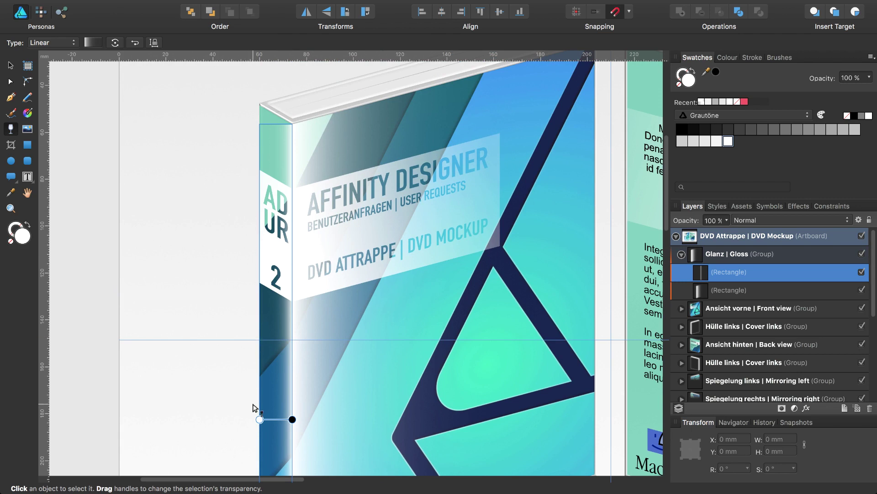
key("v")
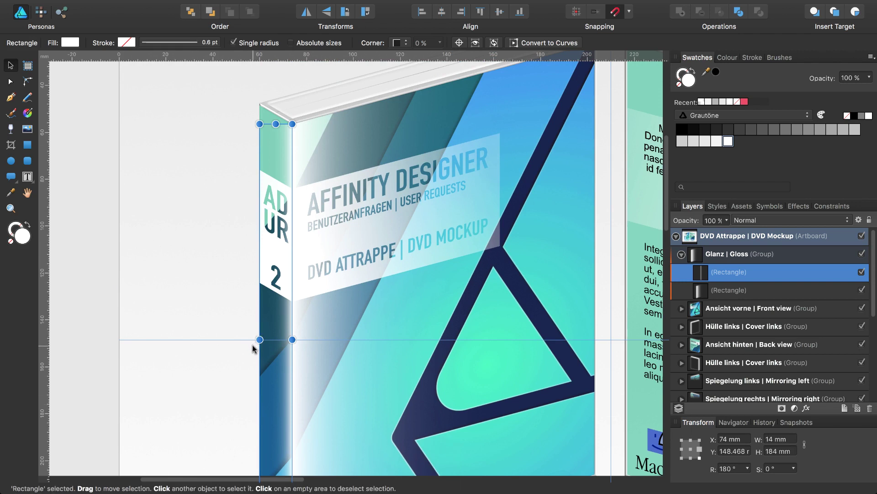
left_click_drag(252, 338, 251, 319)
scroll(229, 441, "down", 5)
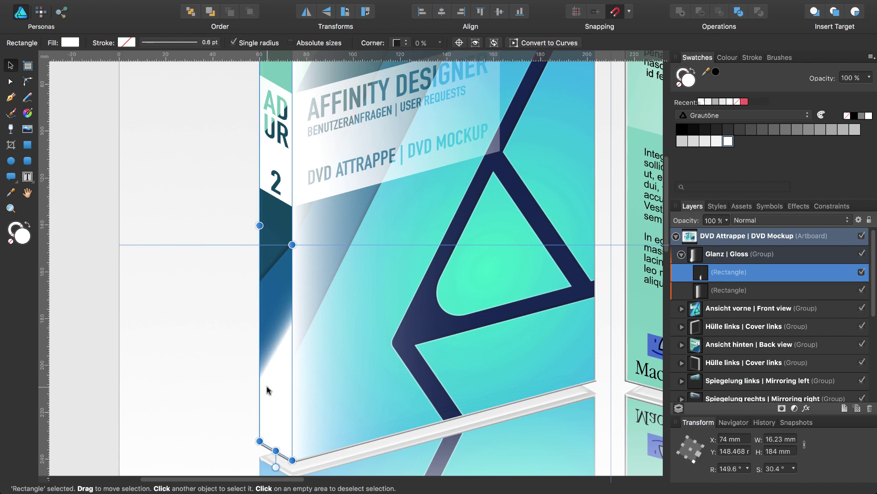
key("y")
mouse_move(292, 325)
left_mouse_down()
mouse_move(258, 315)
mouse_move(259, 324)
left_mouse_up()
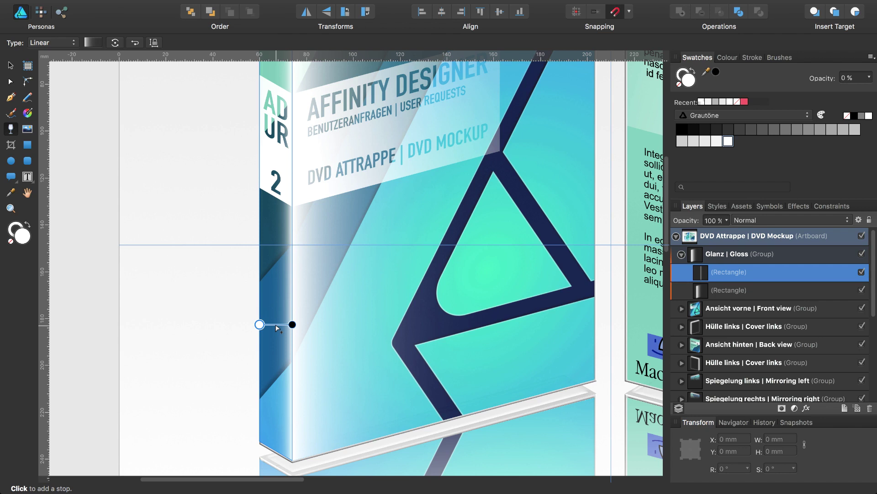
Settle the Glanz | Gloss group at 40% opacity after comparing 50%, then duplicate it
left_click(703, 255)
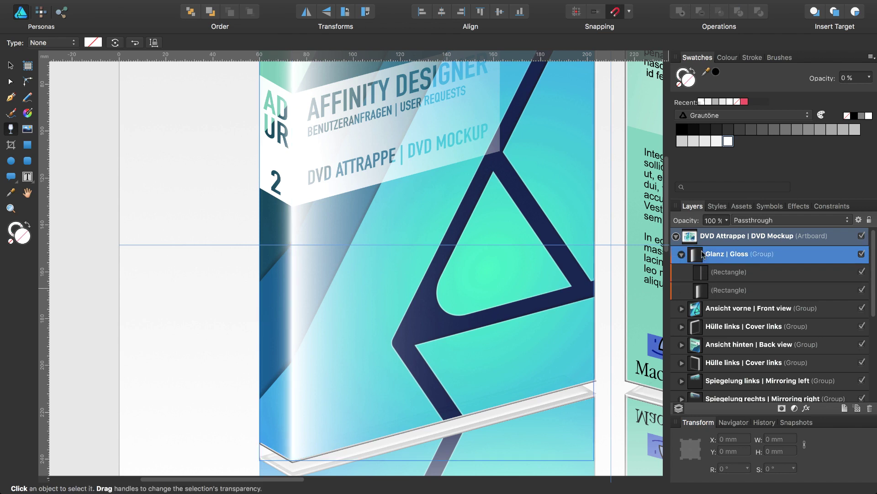
double_click(691, 237)
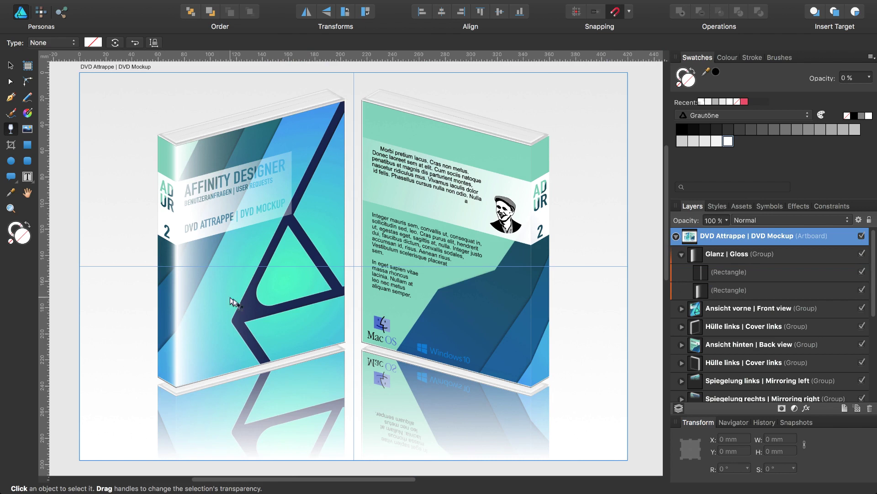
left_click(698, 258)
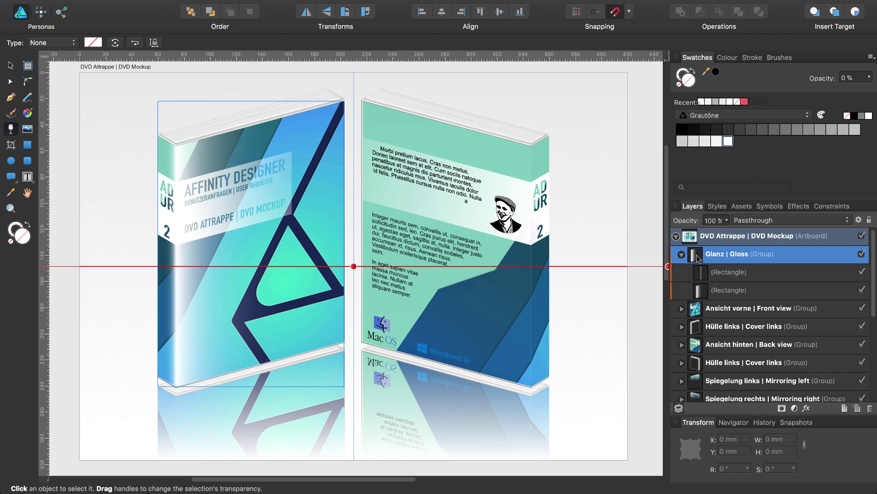
key("9")
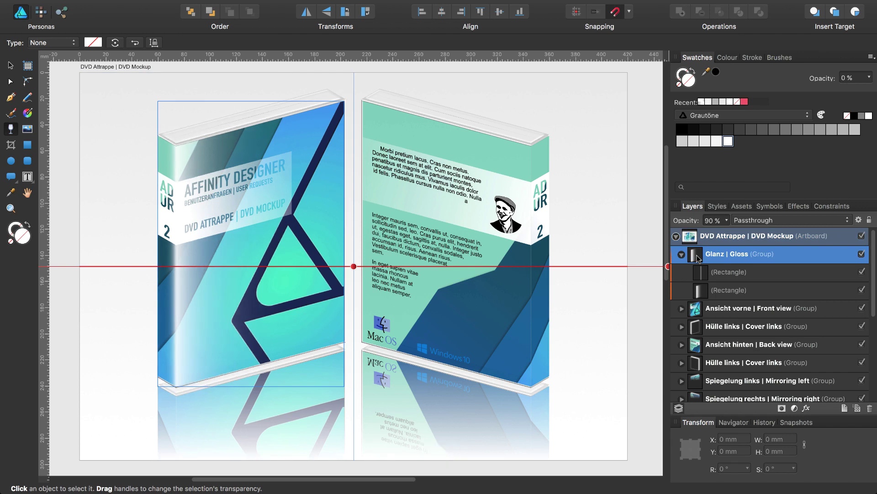
key("8")
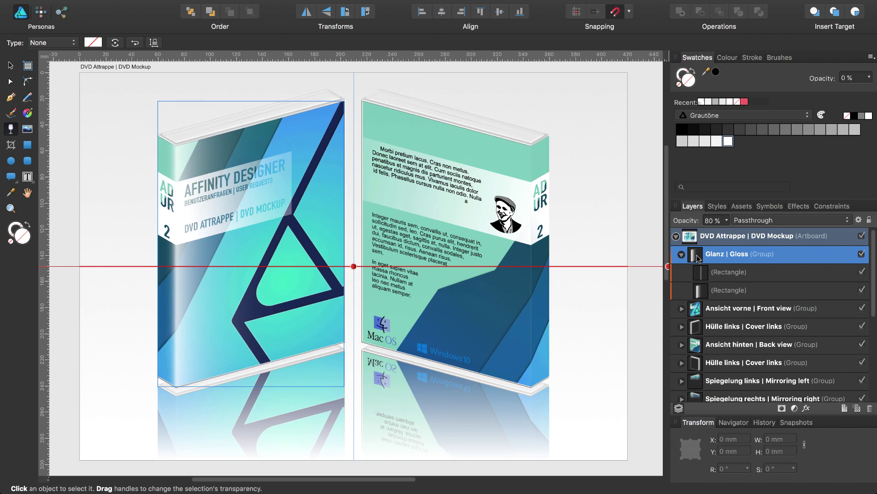
key("7")
key("6")
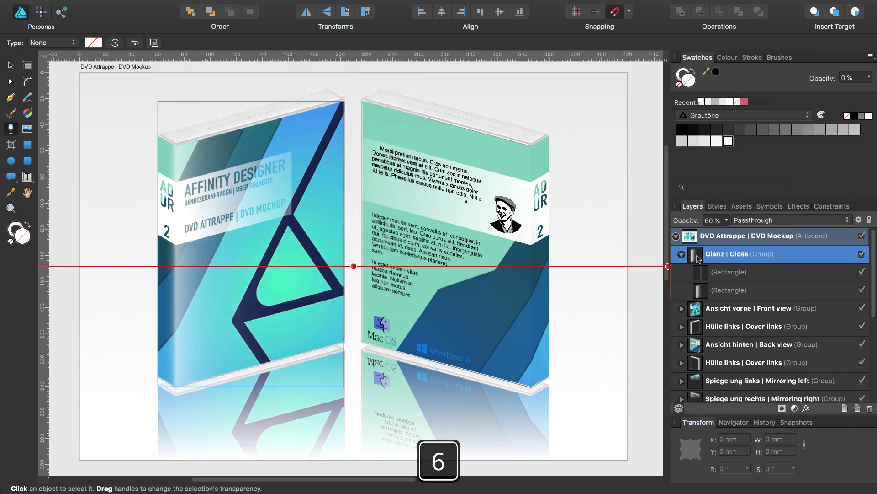
key("5")
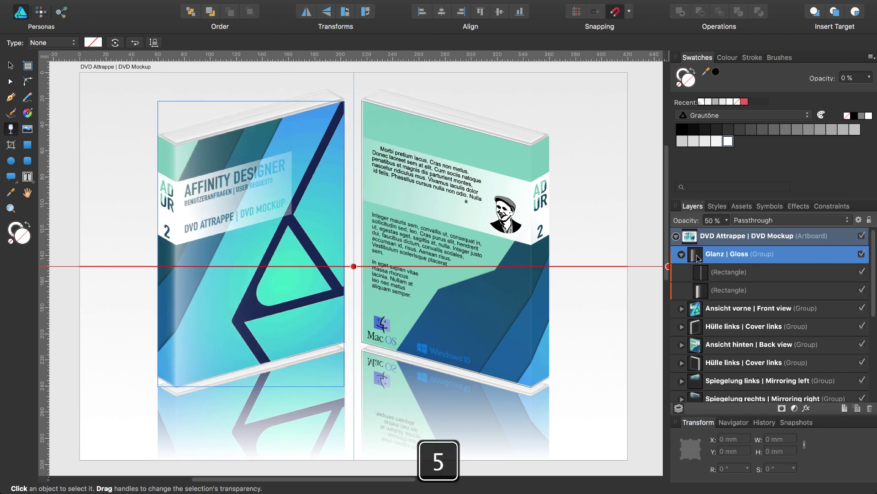
key("4")
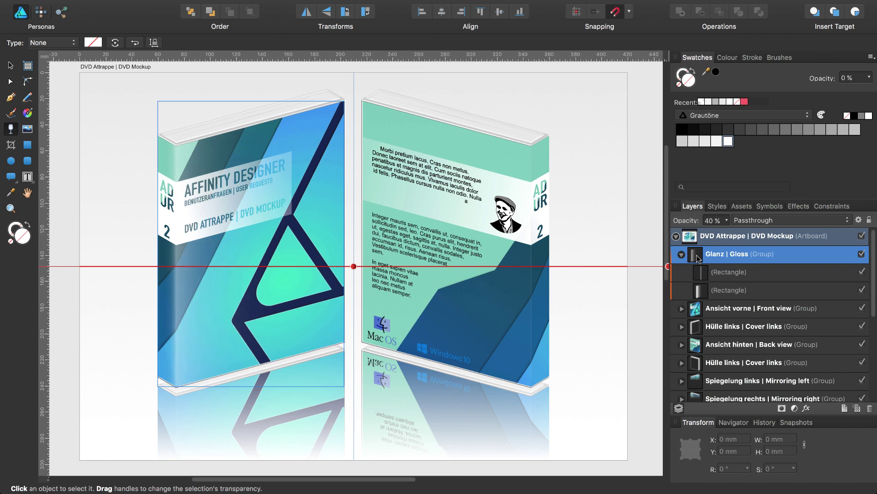
key("5")
key("4")
key("super+j")
key("super+j")
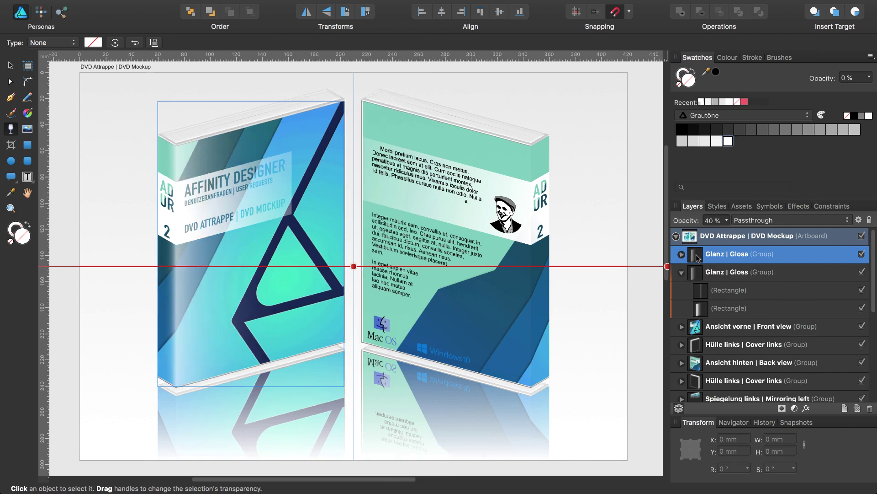
Flip the gloss copy horizontally and move it onto the right-hand box at X 360 mm
left_click(306, 12)
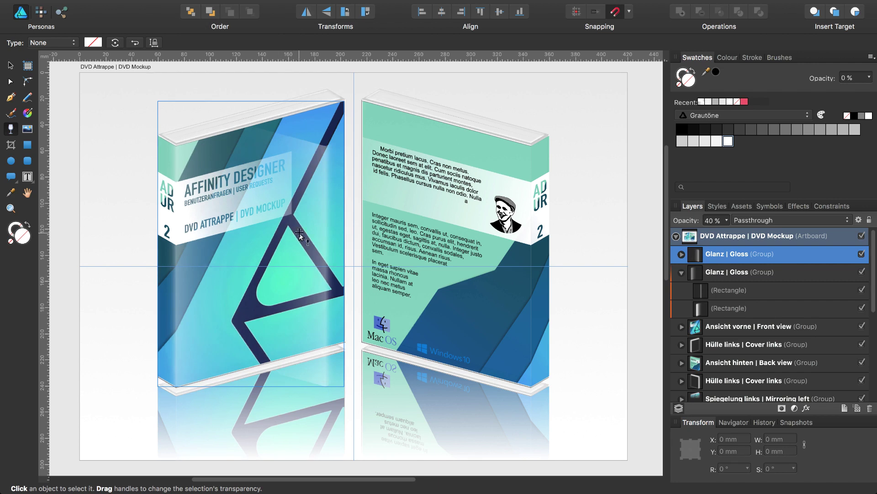
left_click_drag(299, 232, 299, 232)
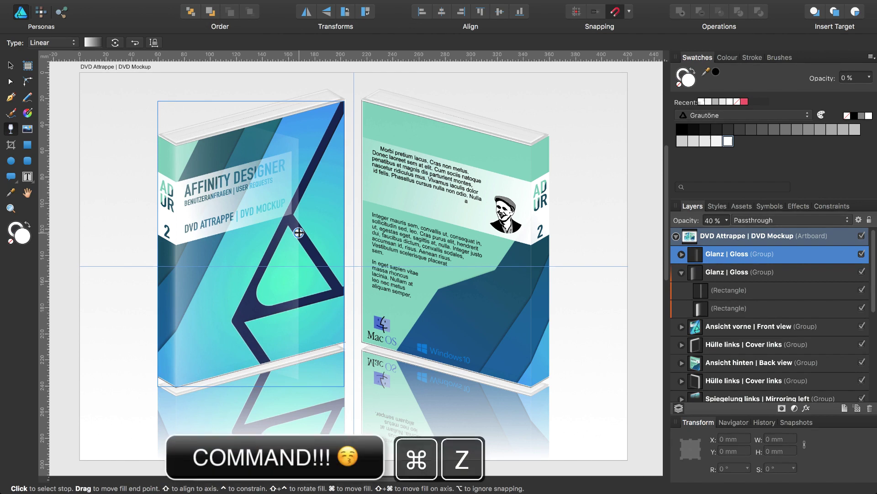
key("super+z")
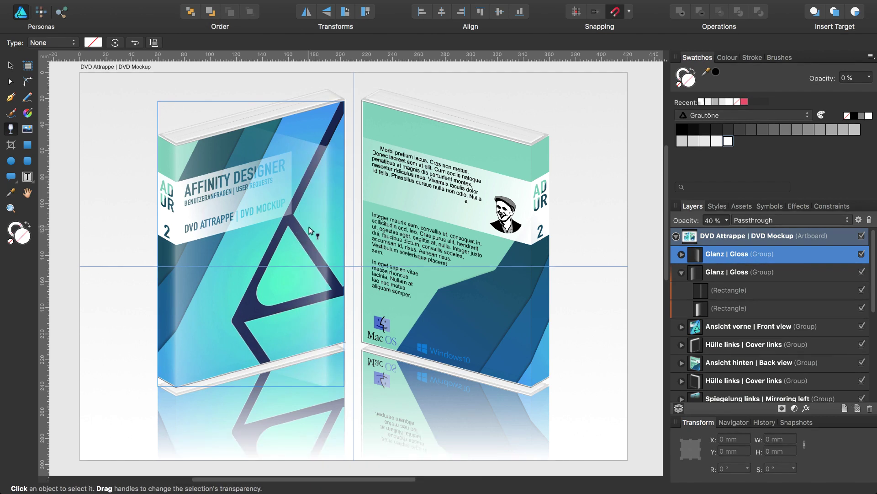
key("v")
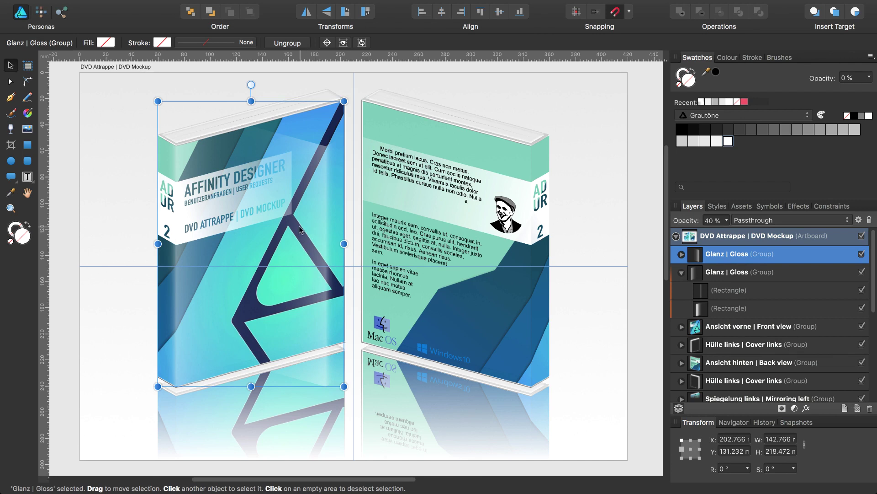
left_click_drag(299, 228, 511, 226)
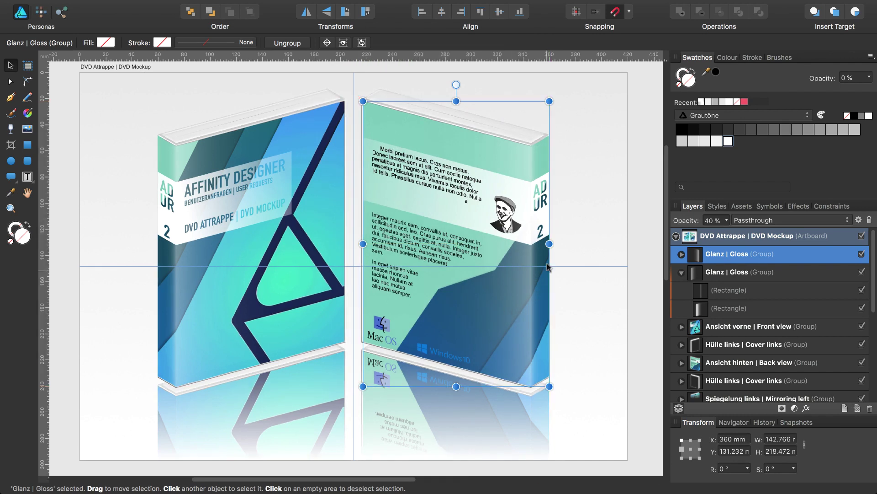
scroll(493, 261, "down", 1)
scroll(493, 262, "down", 5)
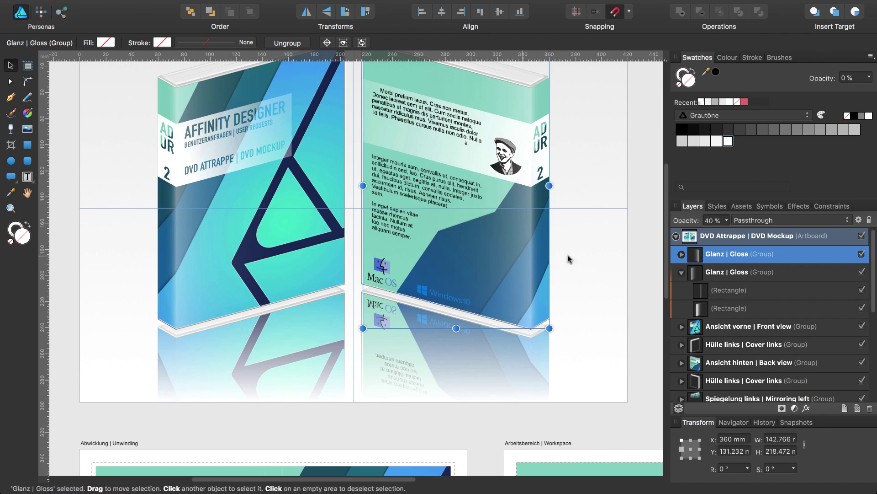
left_click(682, 273)
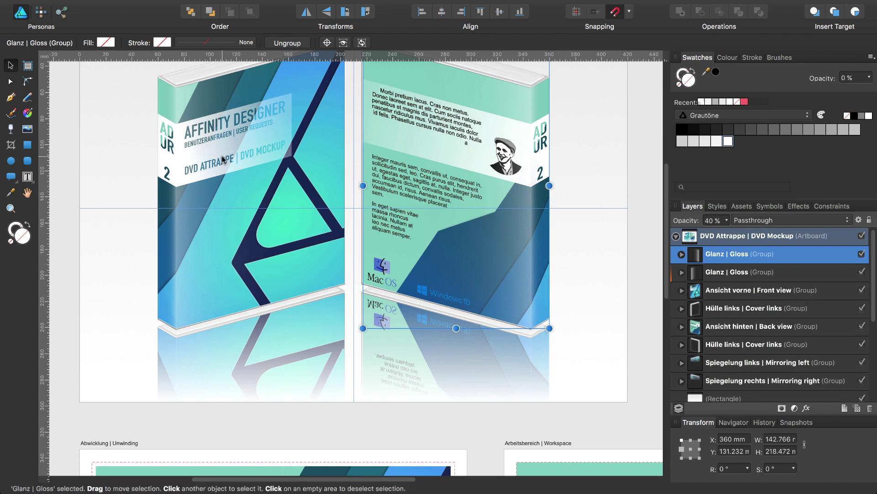
Duplicate the left box's gloss group and move the copy down over the front box's reflection
left_click(697, 273)
key("super+j")
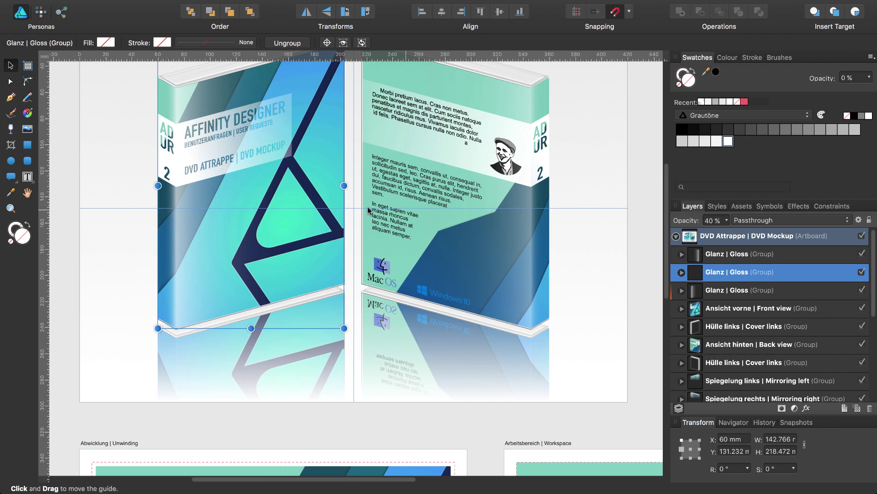
left_click_drag(241, 182, 250, 435)
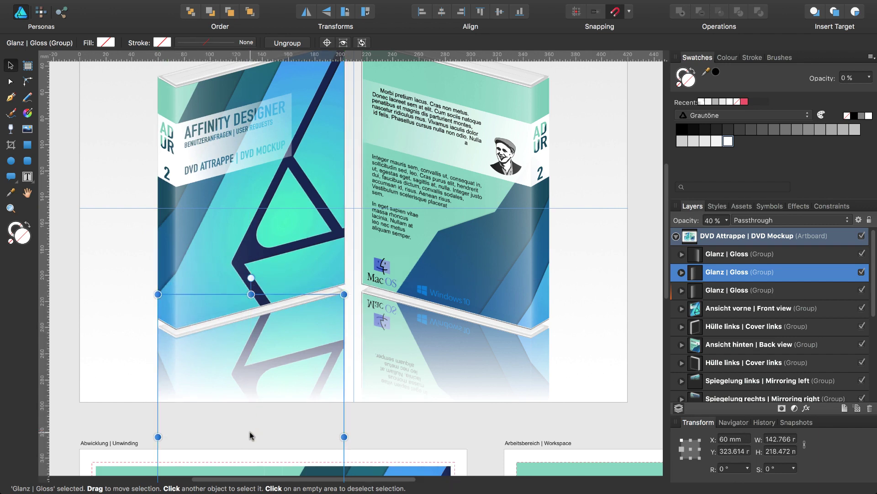
key("Up")
key("Up")
key("Up")
key("Up")
key("Up")
key("Down")
key("Up")
key("Up")
Zoom in on the box's lower edge, nudge the reflection gloss copy to Y 322.852 mm, then zoom out
key("z")
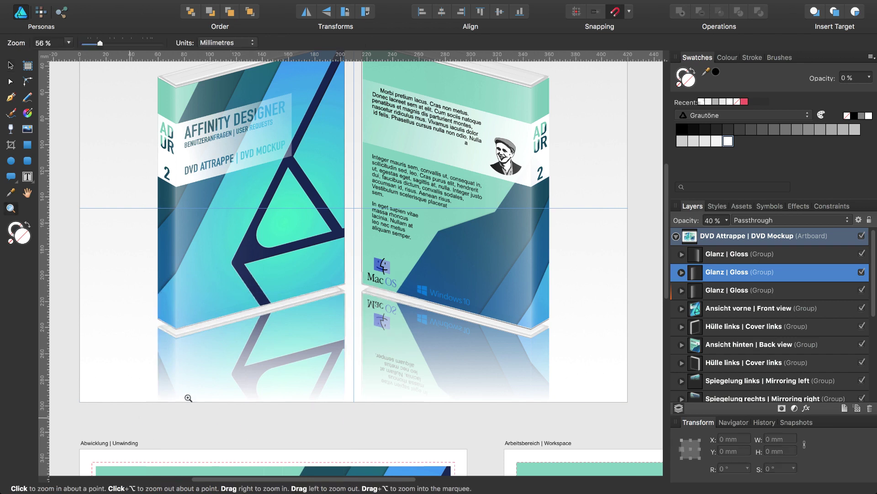
left_click(174, 336)
left_click(173, 337)
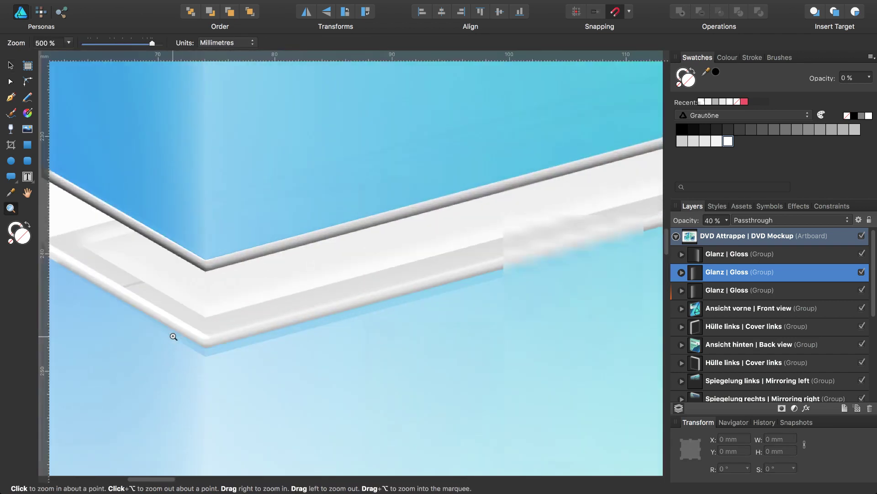
key("v")
key("Up")
key("Up")
key("Up")
key("Up")
key("Up")
key("Up")
key("Up")
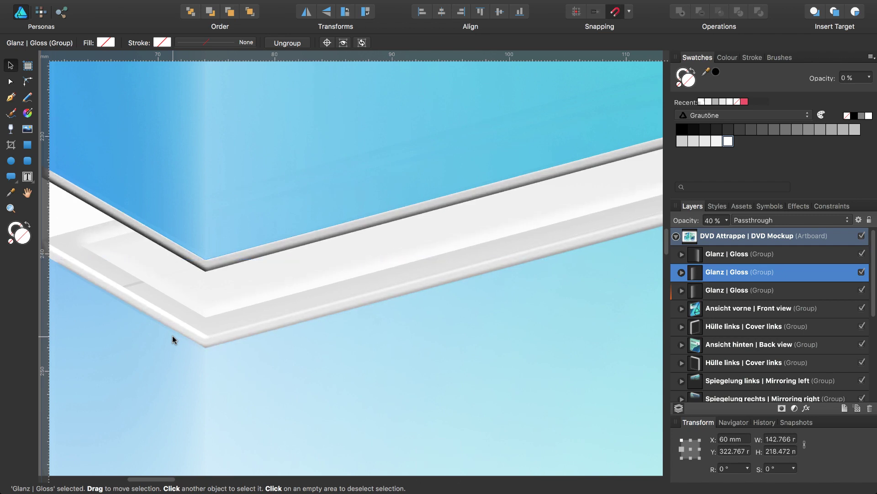
key("Down")
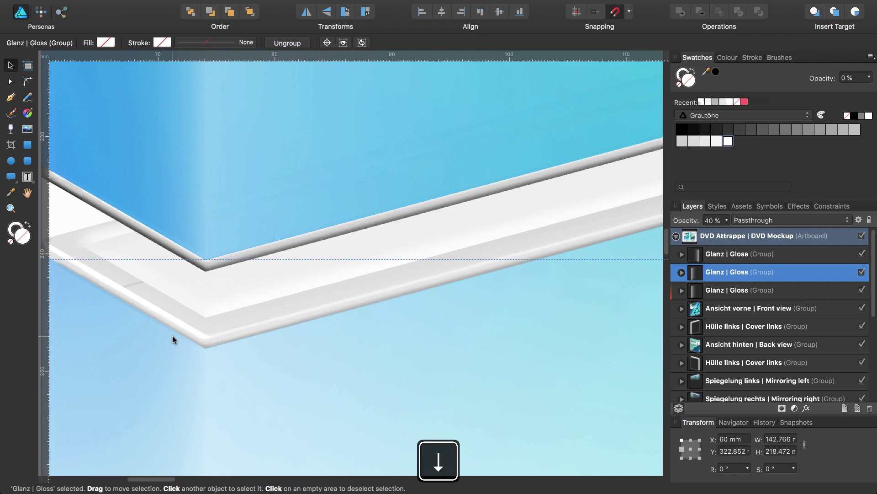
scroll(397, 278, "right", 5)
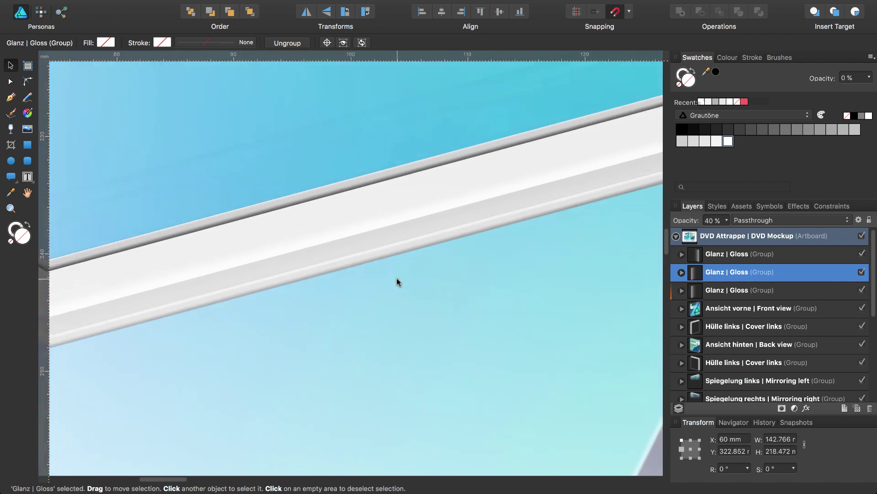
scroll(397, 278, "right", 5)
scroll(396, 278, "right", 5)
key("super+minus")
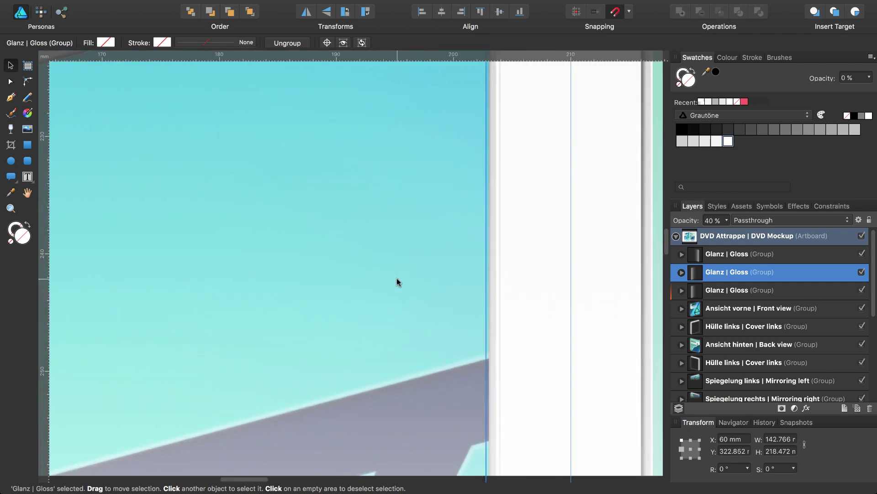
key("super+minus")
key("super+minus")
key("super+minus")
key("super+minus")
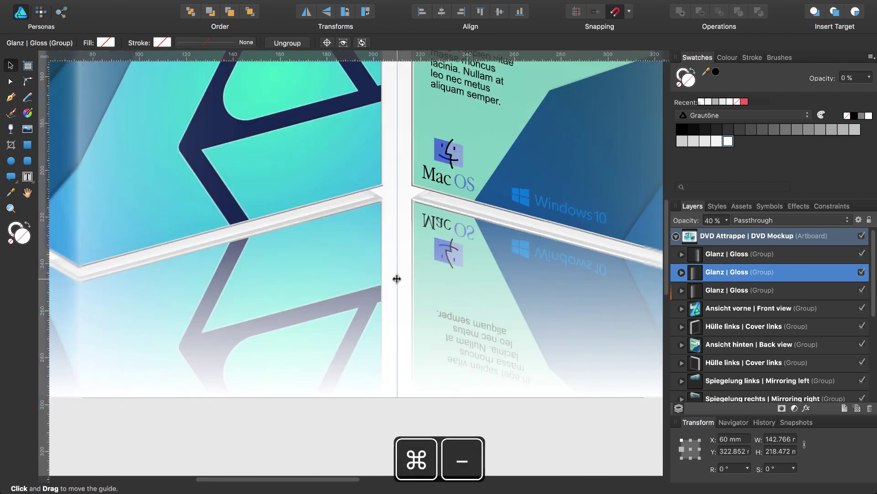
key("super+minus")
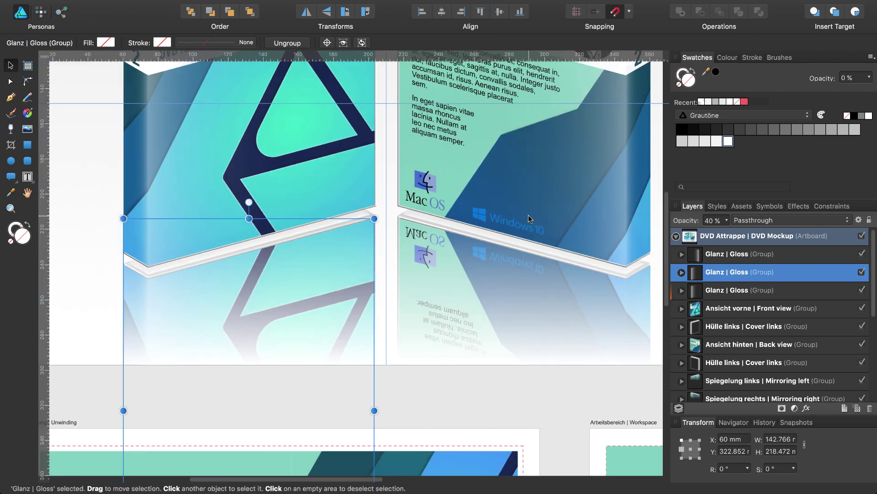
scroll(528, 220, "right", 5)
scroll(528, 220, "up", 1)
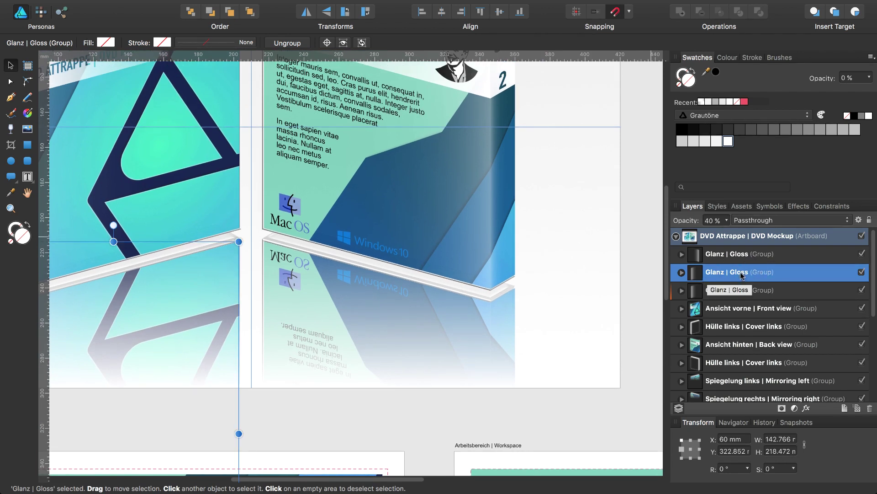
Rename the first gloss group to 'Glanz unten links | Gloss bottom left'
double_click(725, 272)
left_click(724, 273)
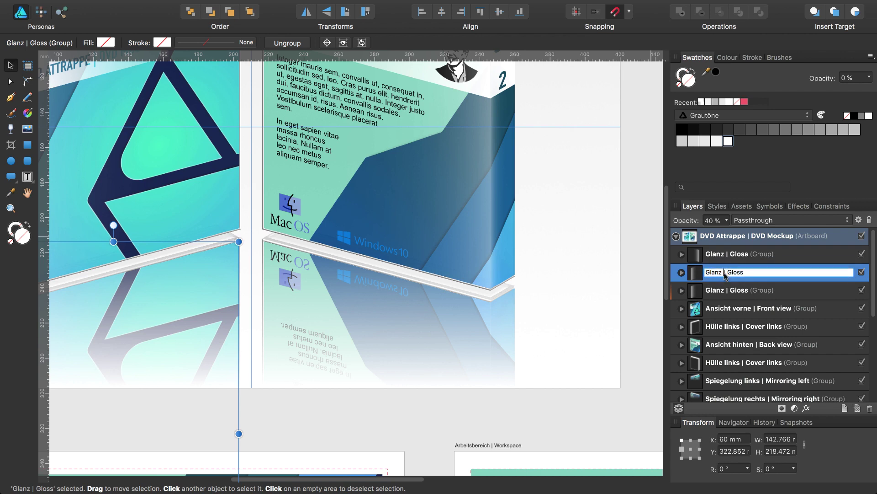
key("BackSpace")
type("un")
type("ten")
type(" likn")
key("BackSpace")
key("BackSpace")
type("nks")
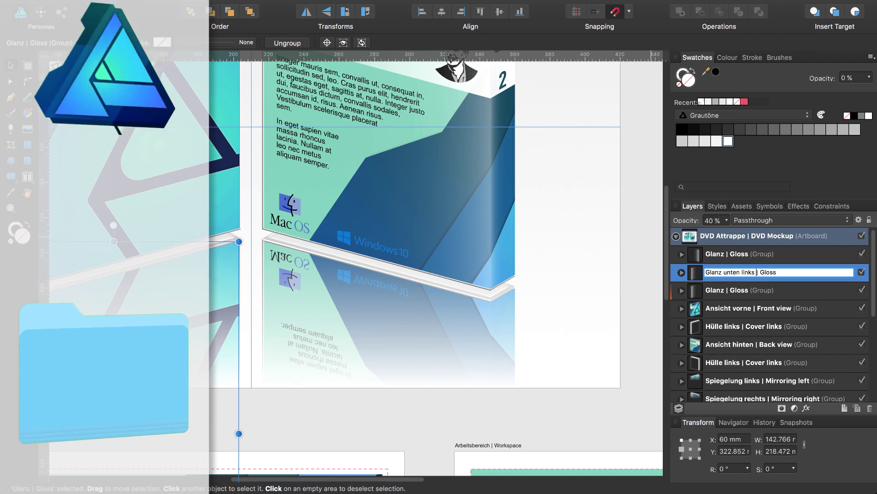
key("End")
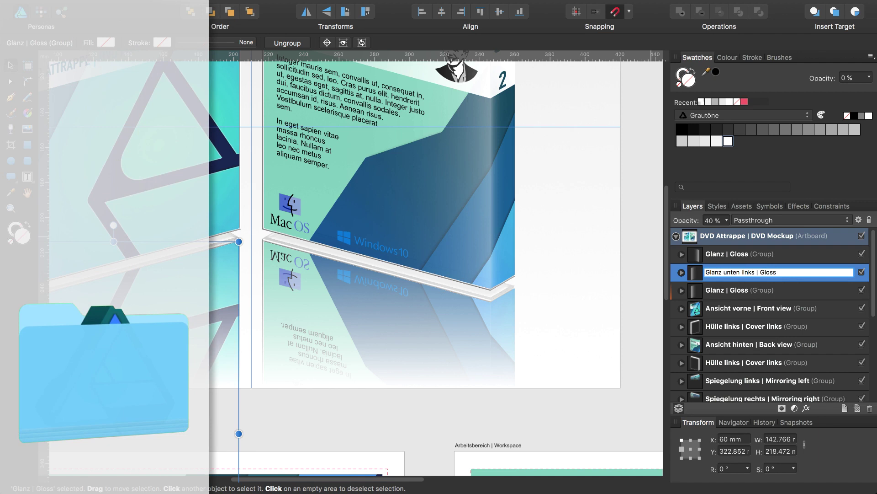
type(" bottom")
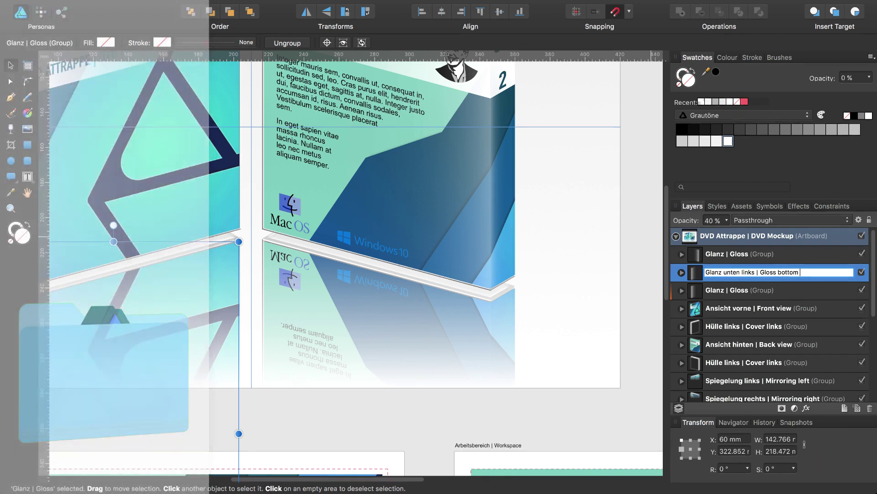
type(" left")
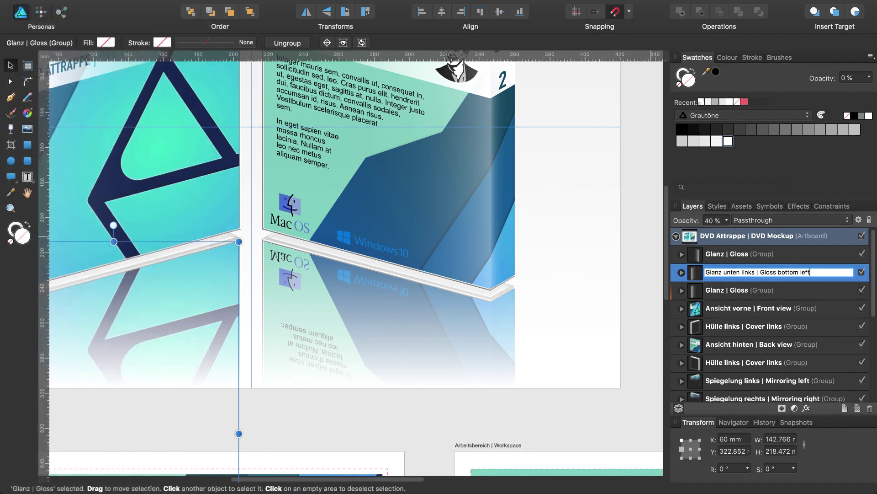
key("Return")
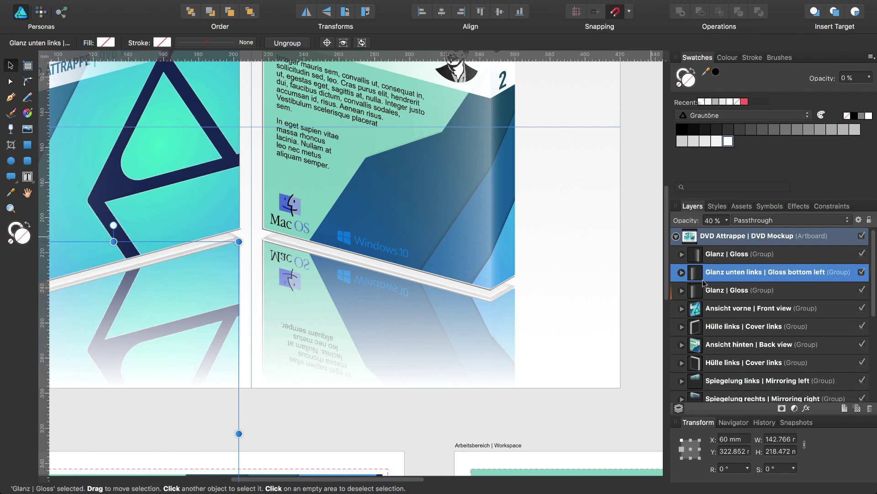
Rename the next gloss group to 'Glanz oben links | Gloss top left'
left_click(700, 290)
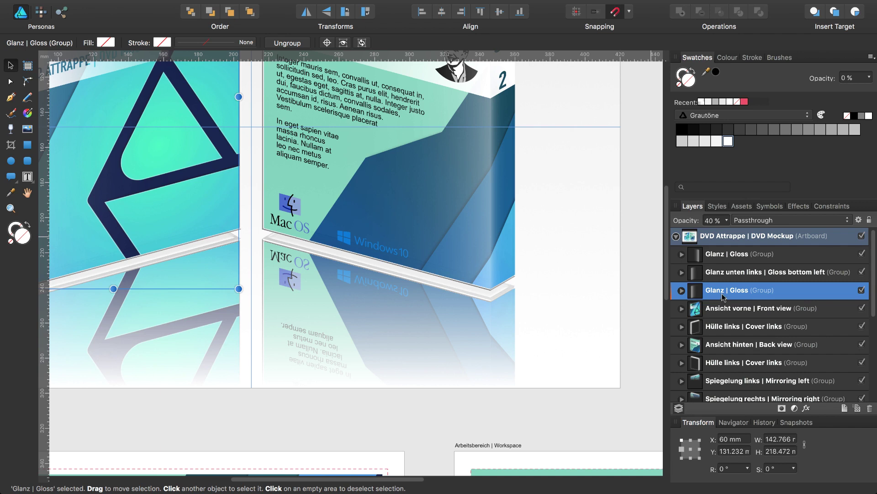
double_click(724, 290)
left_click(724, 289)
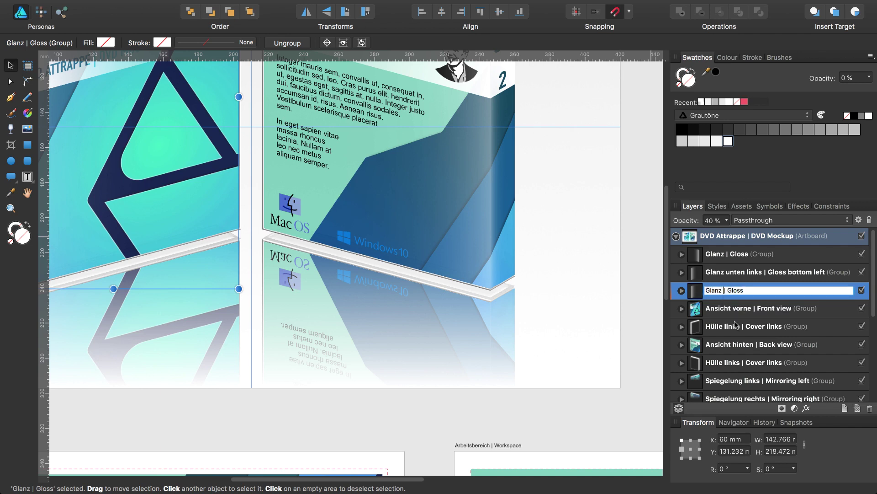
type("oben ")
type("links |")
type(" Gloss ")
type("top ")
type("left")
key("Return")
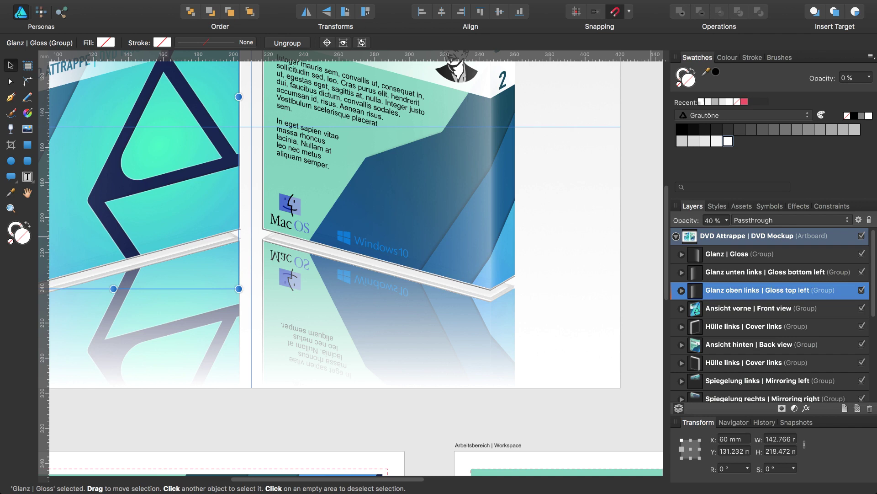
Begin renaming the remaining gloss group, inserting 'oben rechts' after Glanz
left_click(711, 256)
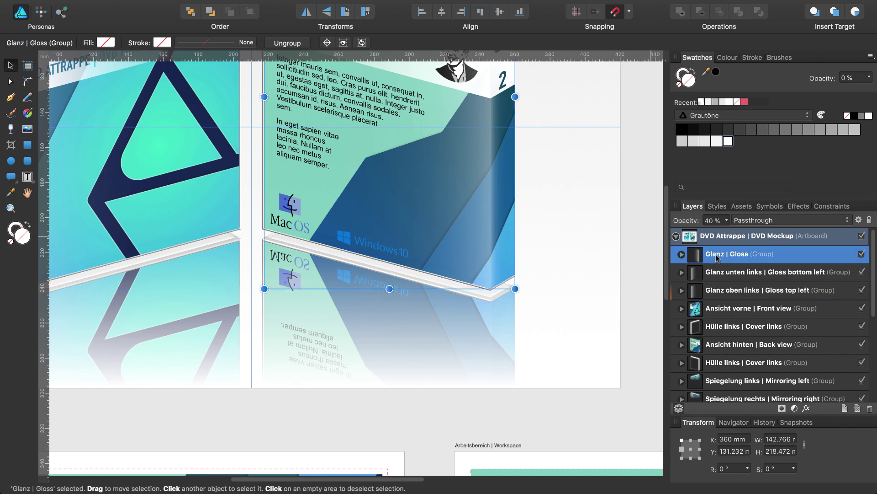
double_click(713, 255)
left_click(723, 254)
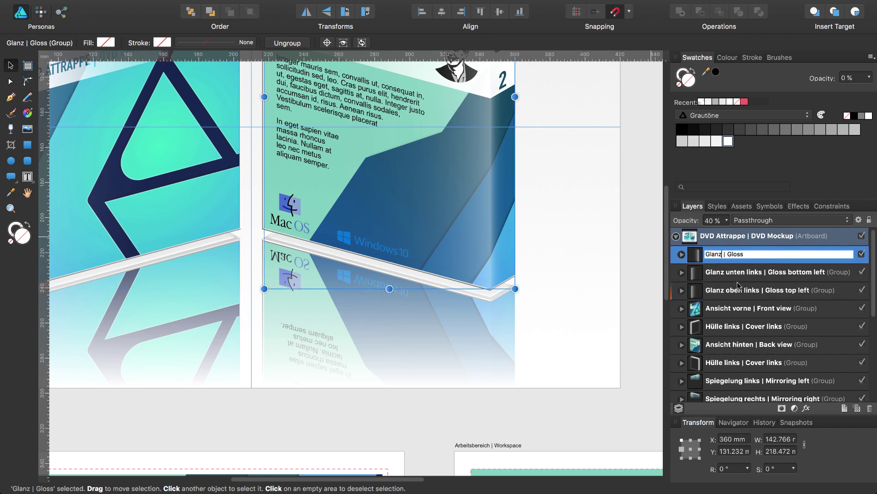
type("oben rechts")
key("super+Right")
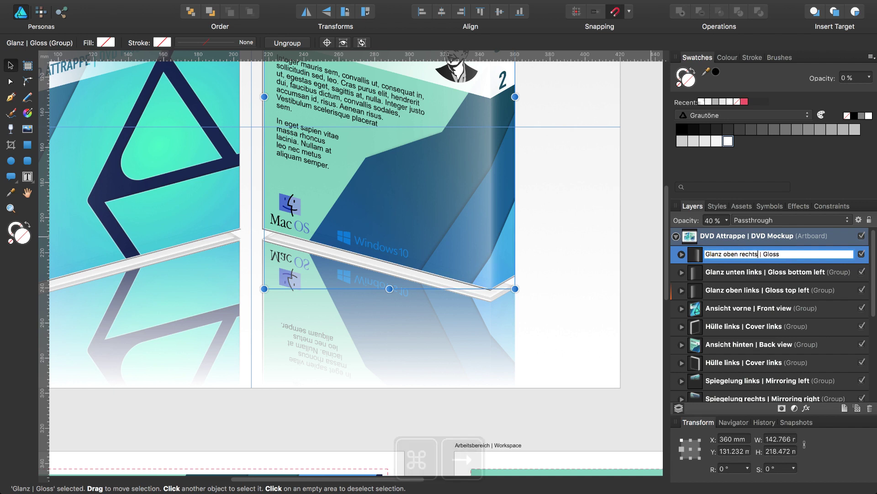
Finish the name 'Glanz oben rechts | Gloss top right' and duplicate that group
type("top right")
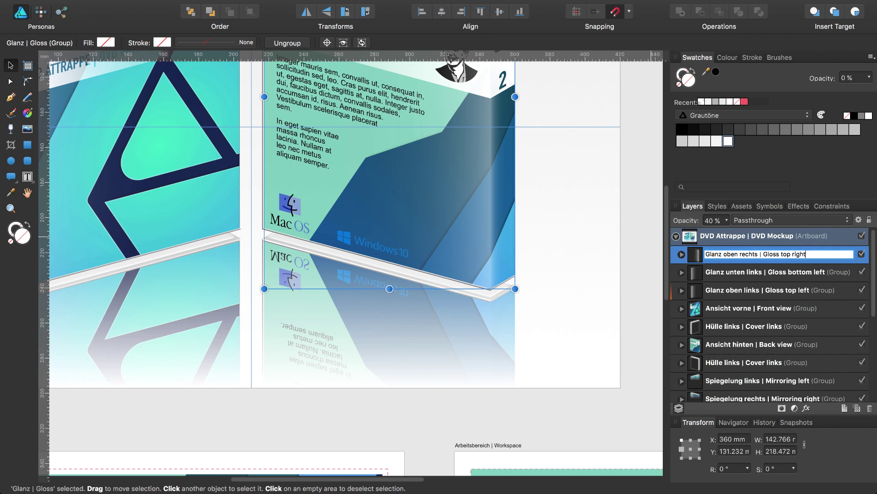
key("Return")
key("super+j")
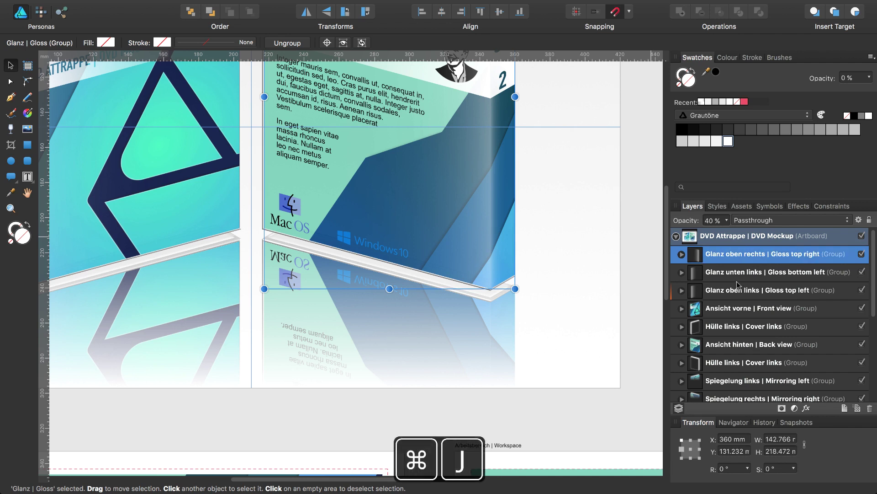
Rename the copy to 'Glanz unten rechts | Gloss bottom right'
left_click(741, 274)
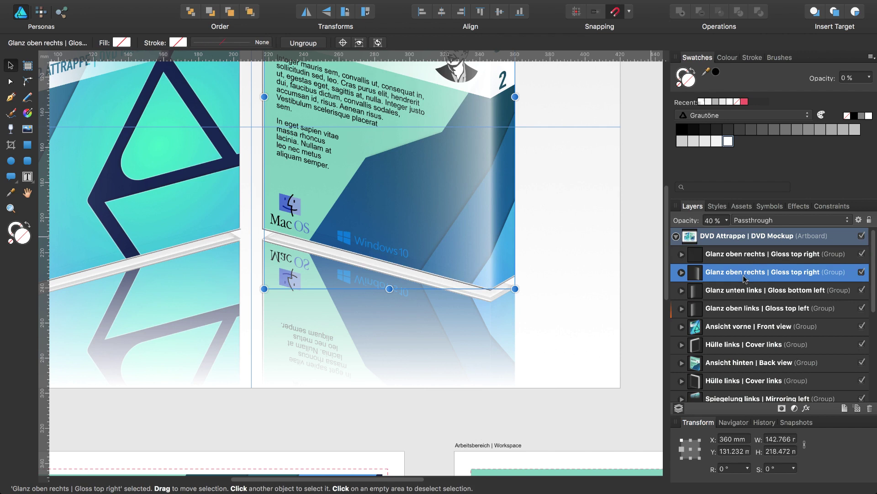
double_click(733, 272)
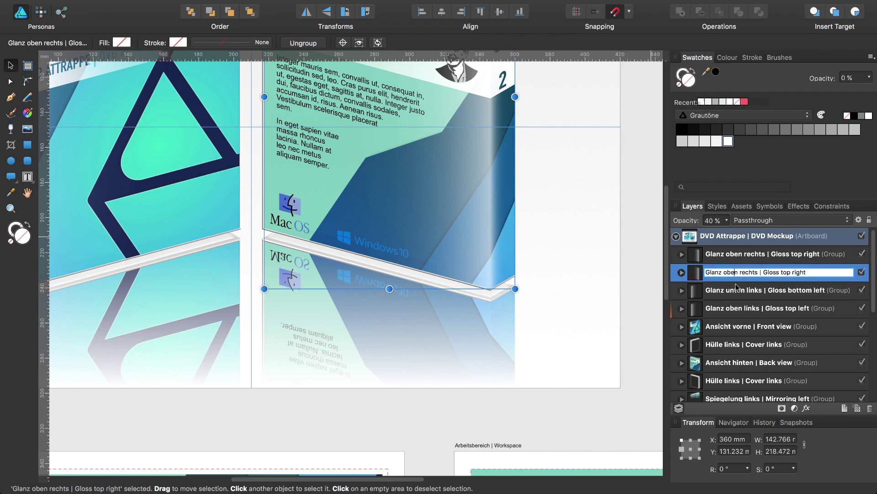
type("unten")
double_click(749, 271)
type("links")
key("Right")
key("Right")
key("Right")
key("Right")
key("Right")
key("Right")
key("Right")
key("shift+super+Right")
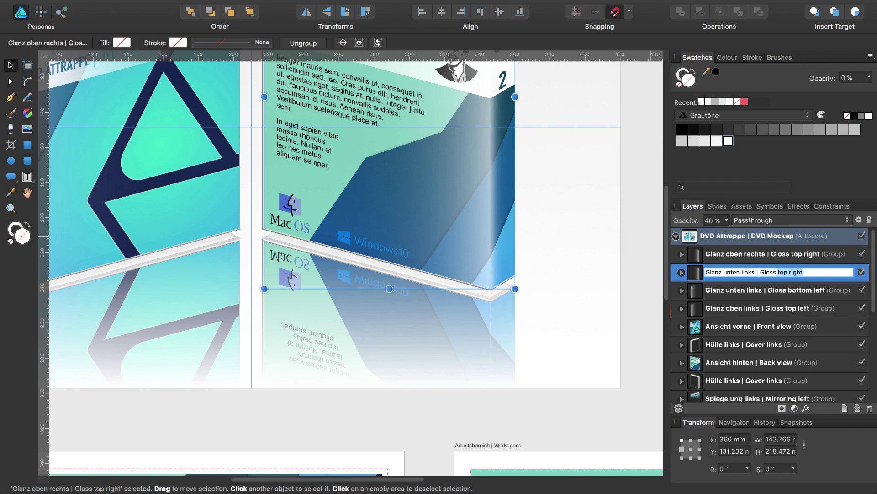
type("bottom")
type(" right")
key("BackSpace")
key("BackSpace")
key("BackSpace")
key("BackSpace")
key("BackSpace")
type("rechts")
key("Return")
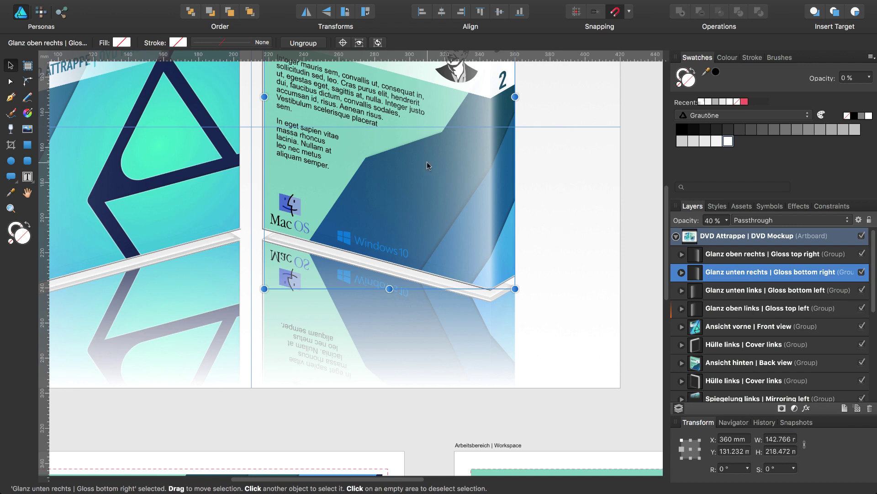
Move the bottom-right gloss copy down over the back box's reflection at about Y 322.9 mm
left_click_drag(427, 162, 427, 353)
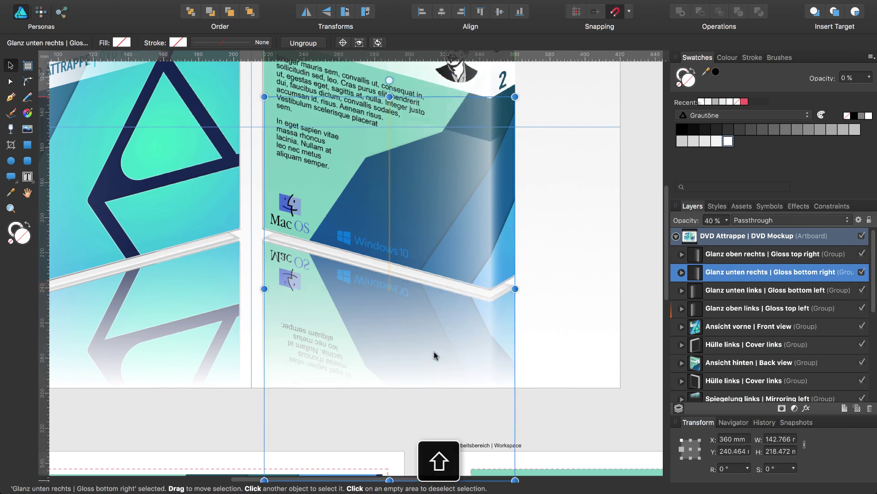
left_click_drag(429, 183, 439, 313)
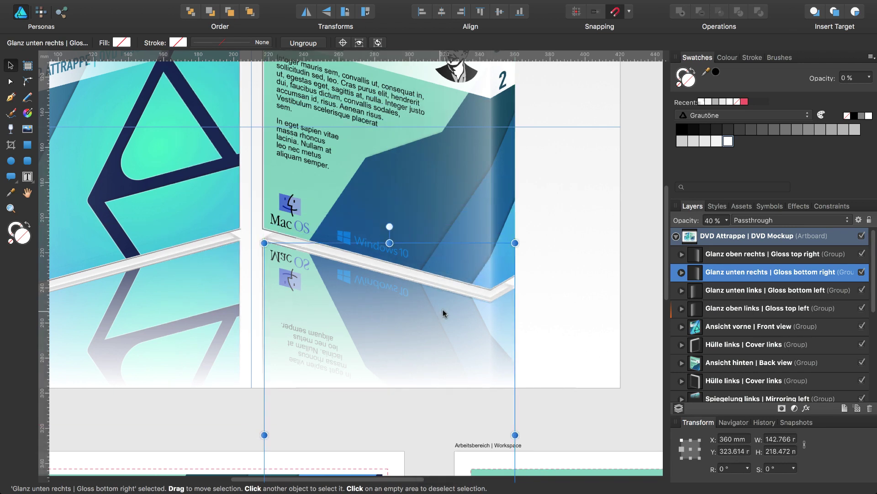
key("z")
left_click(488, 299)
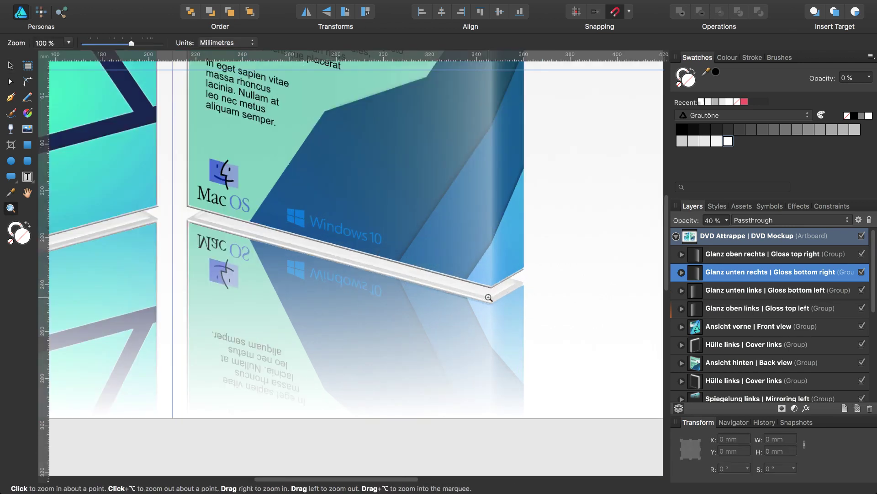
left_click(489, 298)
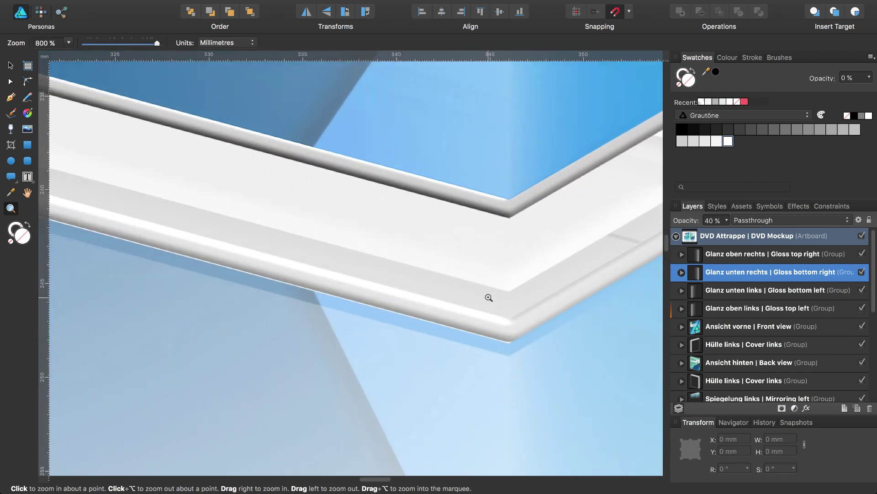
key("z")
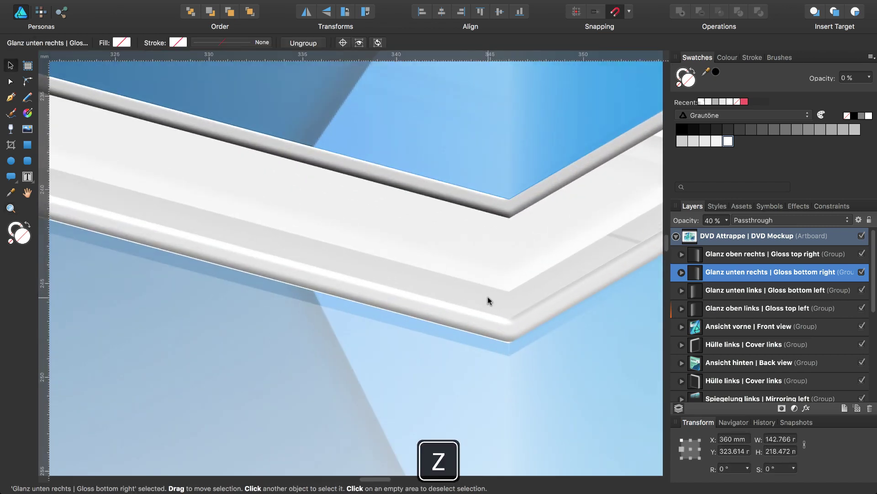
key("Up")
key("Up")
key("Up")
key("Up")
key("Up")
key("Up")
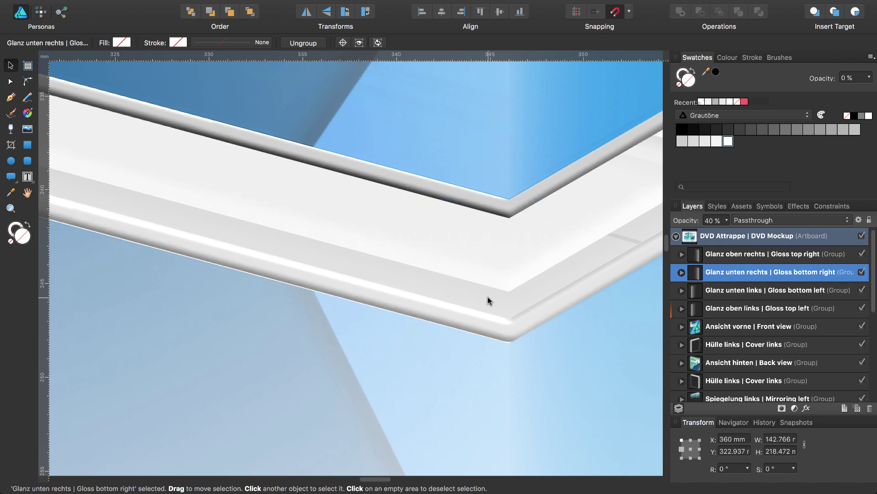
Set that gloss group to 100% opacity, fit the whole document in view, and deselect
key("0")
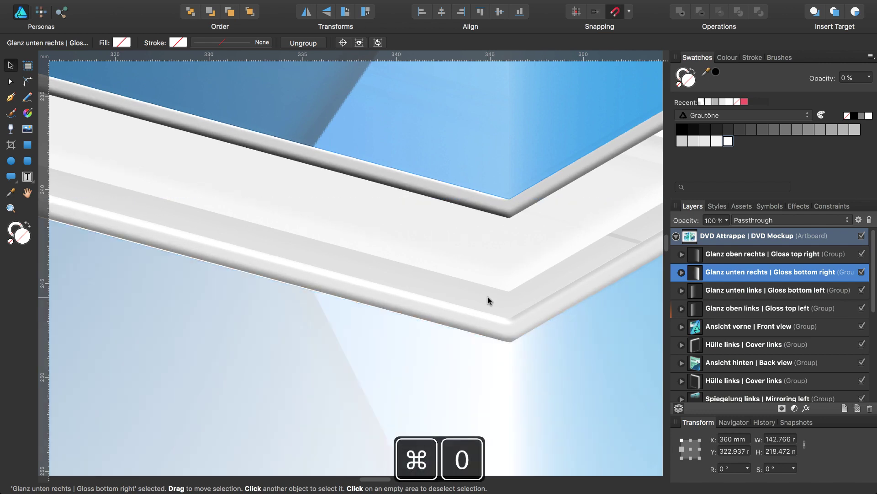
key("super+0")
key("Escape")
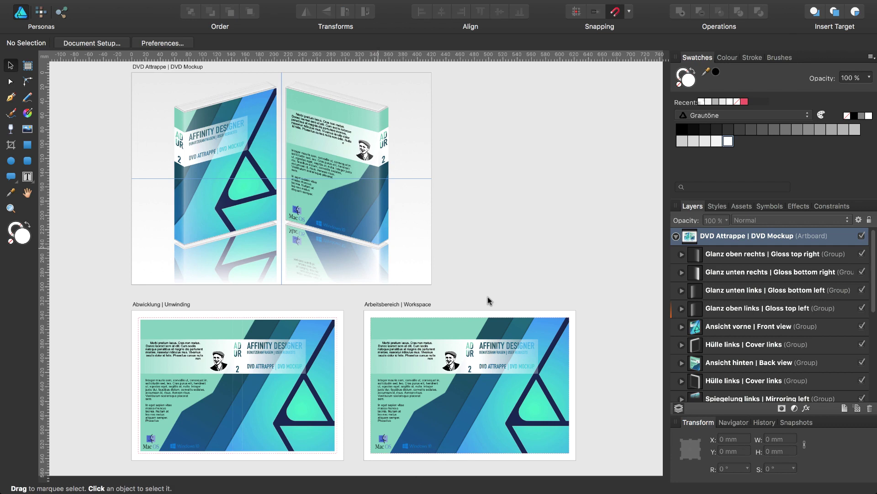
Hide the guides and interface, then zoom in to inspect the DVD mockup close up
key("super+semicolon")
key("super+semicolon")
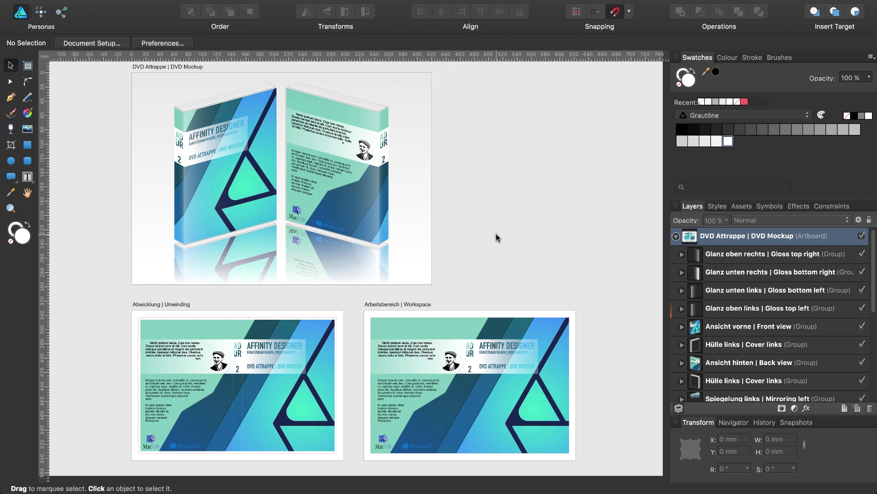
key("Tab")
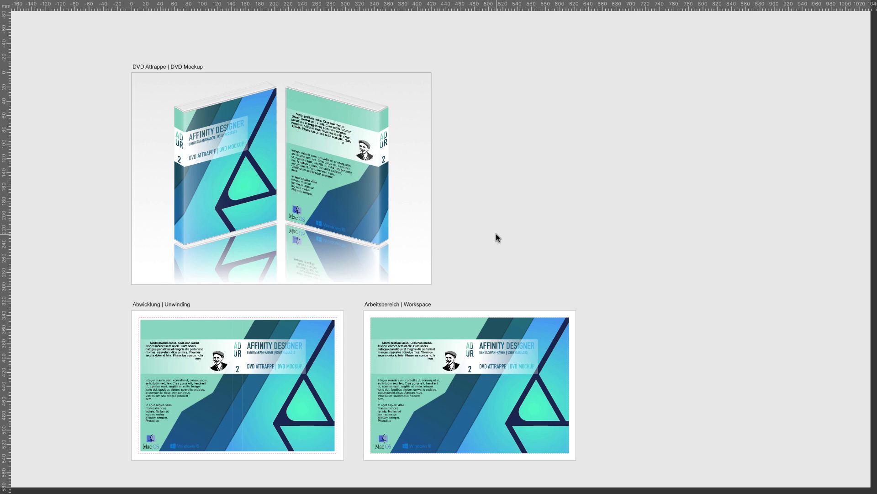
key("super+plus")
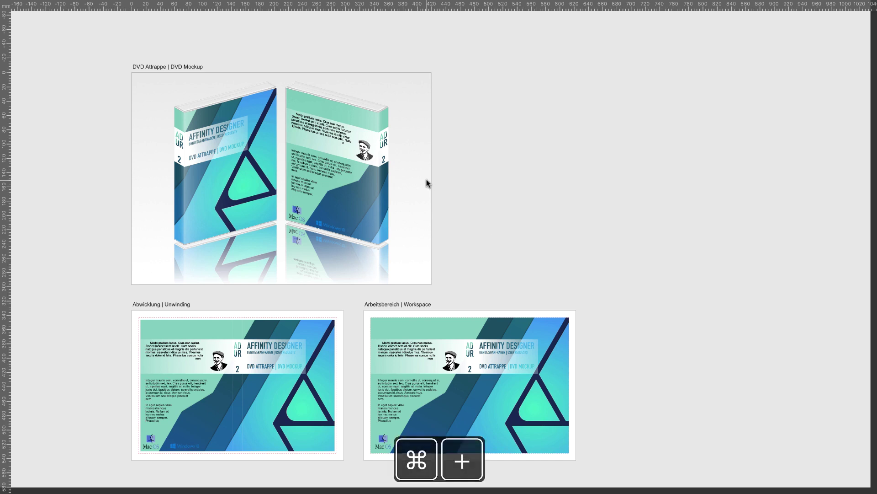
key("super+plus")
key("super+plus")
scroll(428, 185, "up", 1)
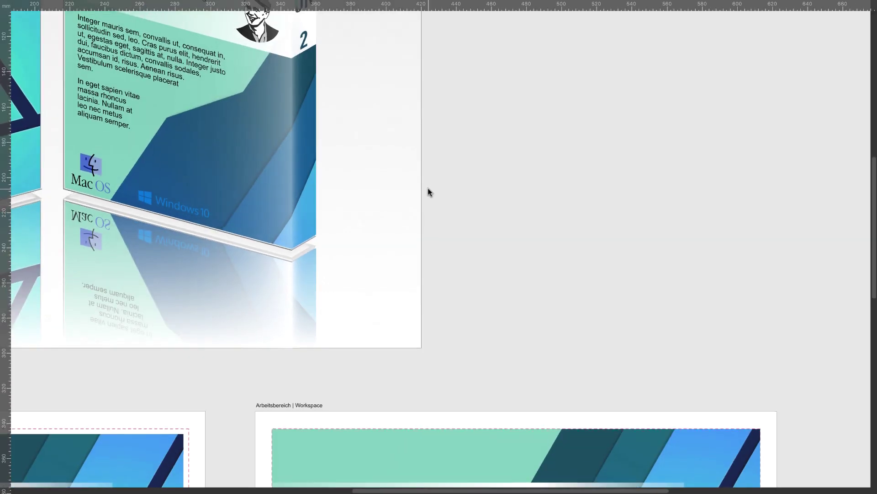
scroll(428, 188, "up", 3)
scroll(428, 187, "up", 3)
scroll(428, 188, "down", 1)
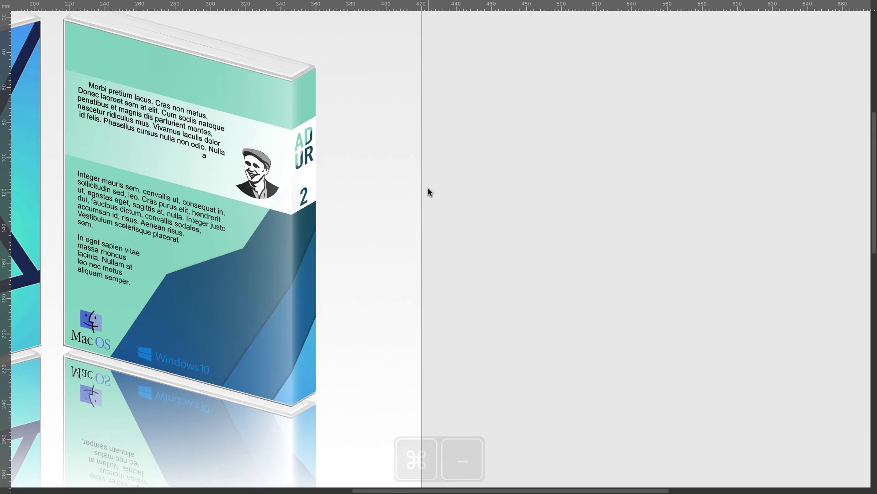
key("super+minus")
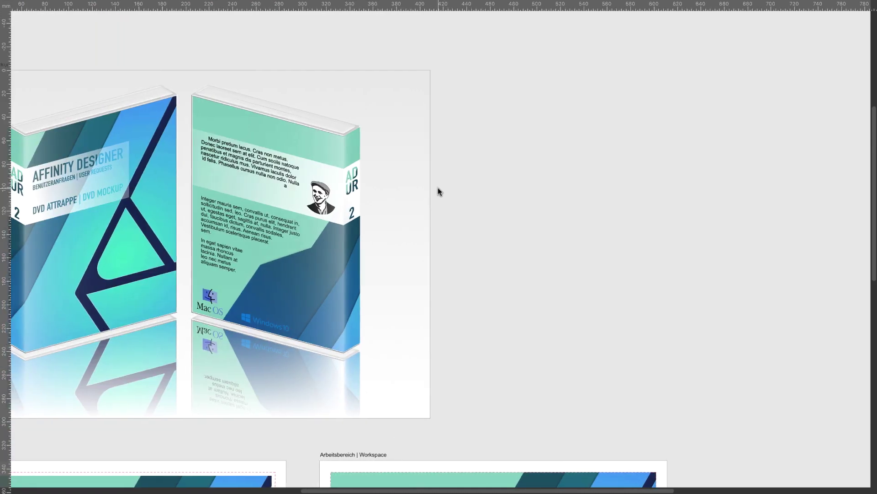
scroll(438, 187, "left", 5)
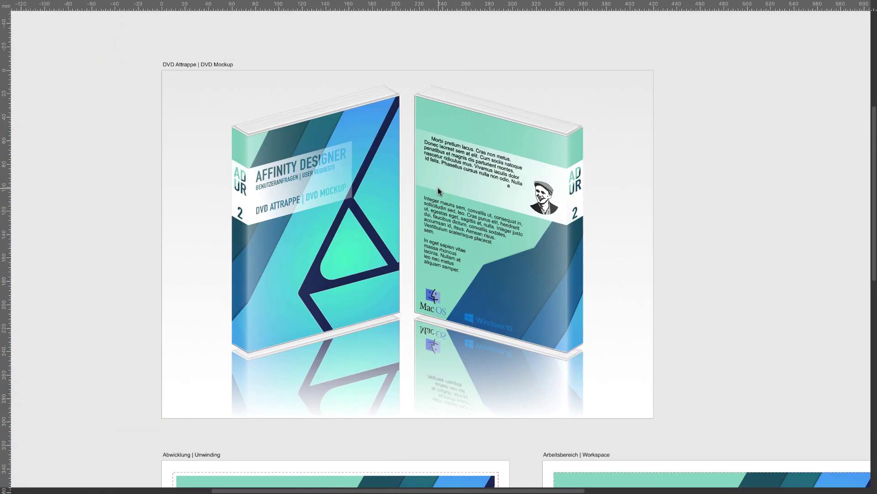
key("Tab")
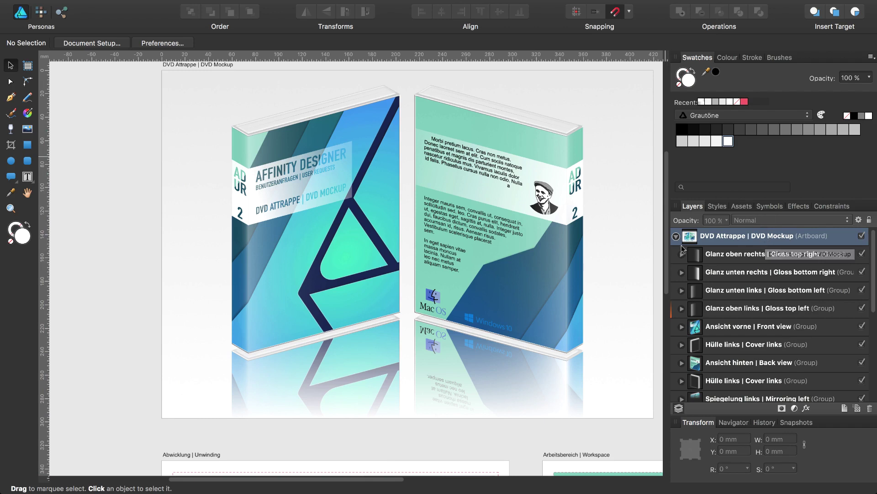
Select the DVD Mockup artboard, preview it without panels, undo a stray change, and reselect it
left_click(691, 237)
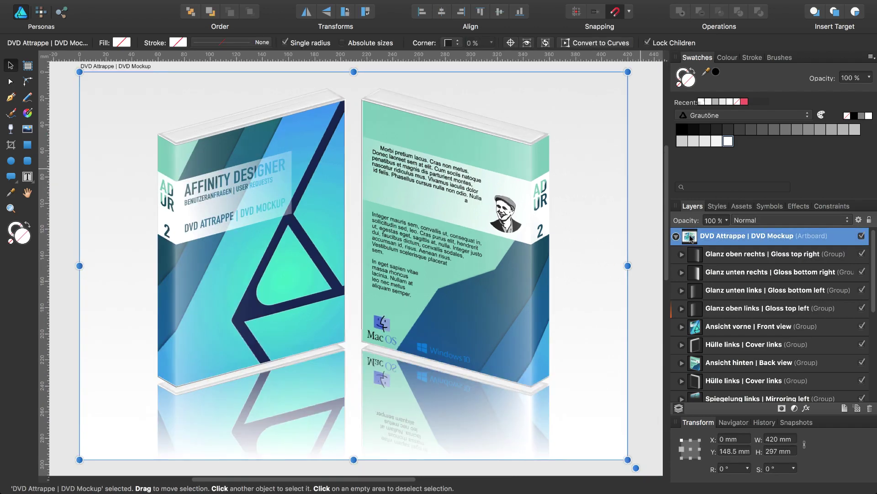
key("Tab")
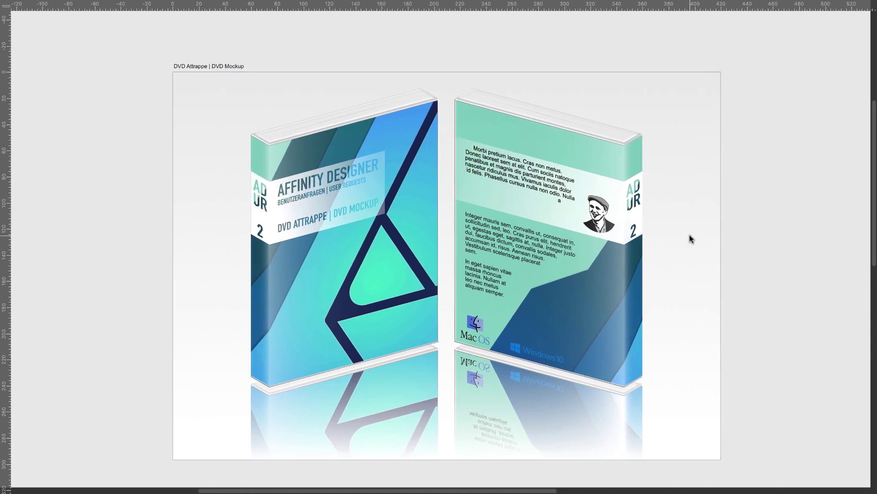
key("ctrl+z")
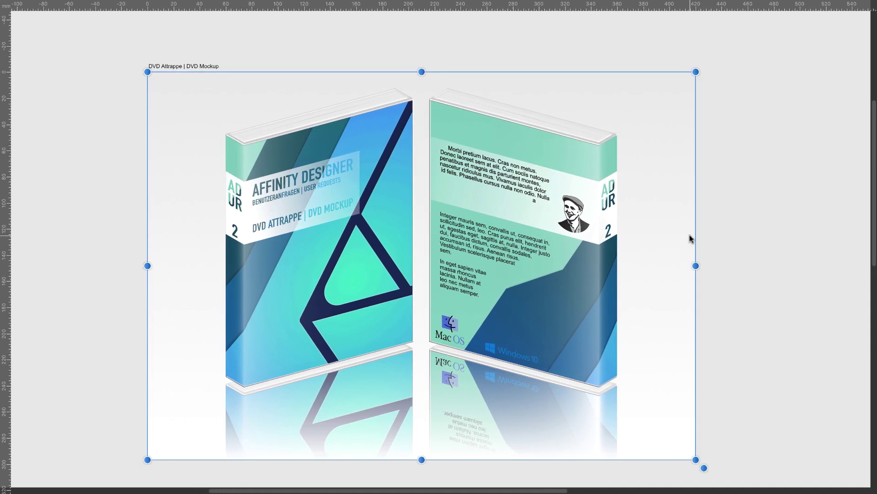
key("Escape")
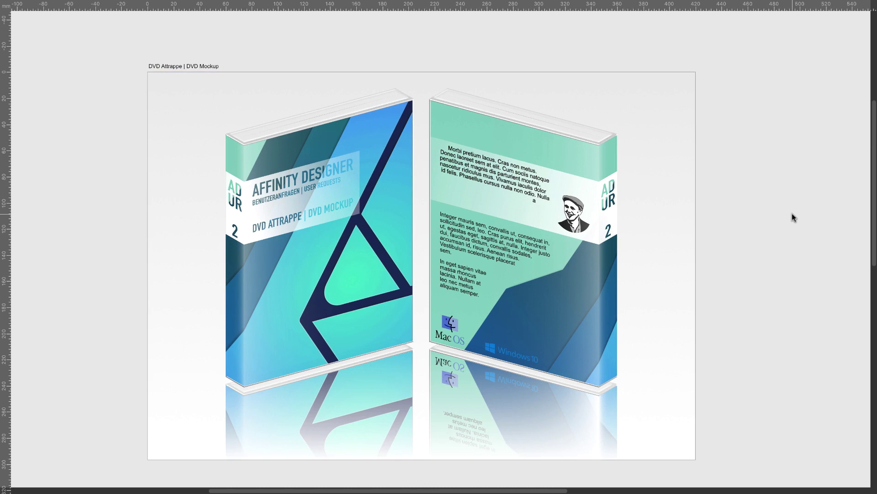
key("Tab")
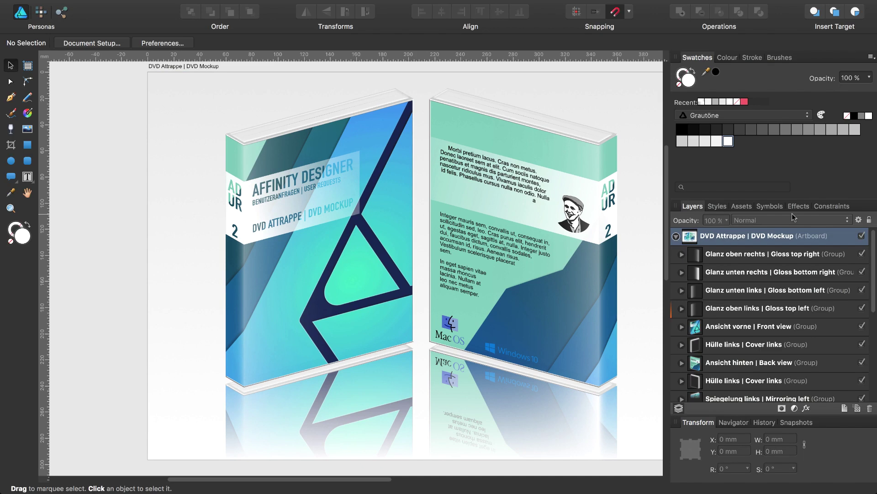
left_click(689, 236)
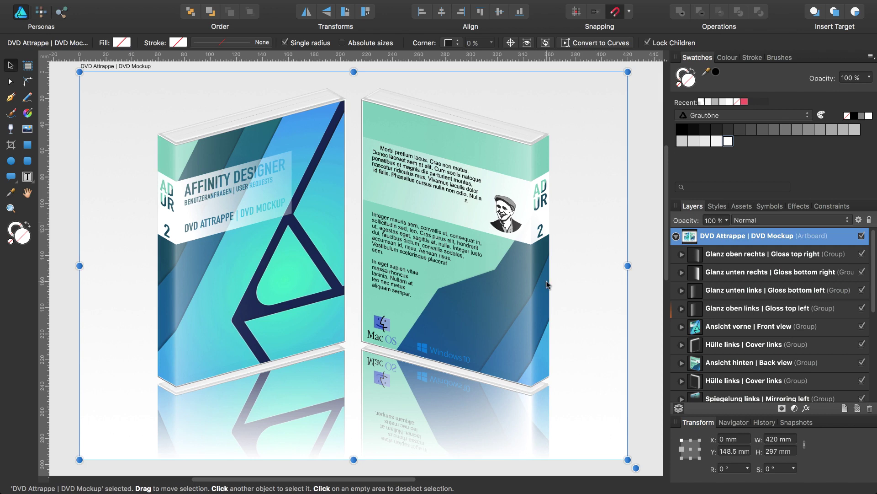
Collapse the DVD Mockup layers, select the Workspace artboard, and begin placing an image via File > Place
left_click(675, 236)
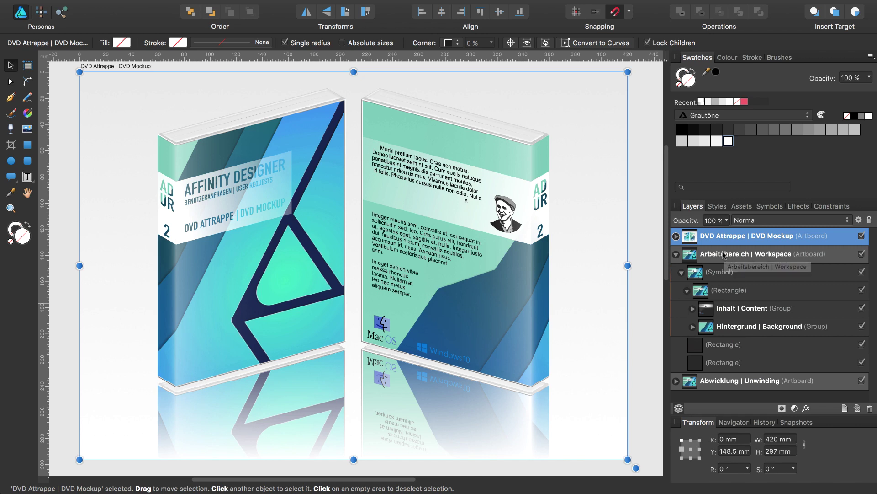
left_click(707, 329)
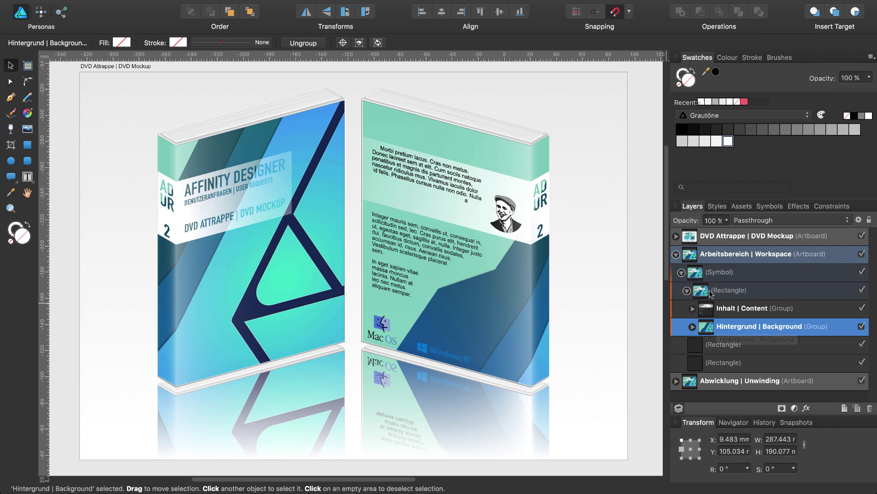
left_click(692, 255)
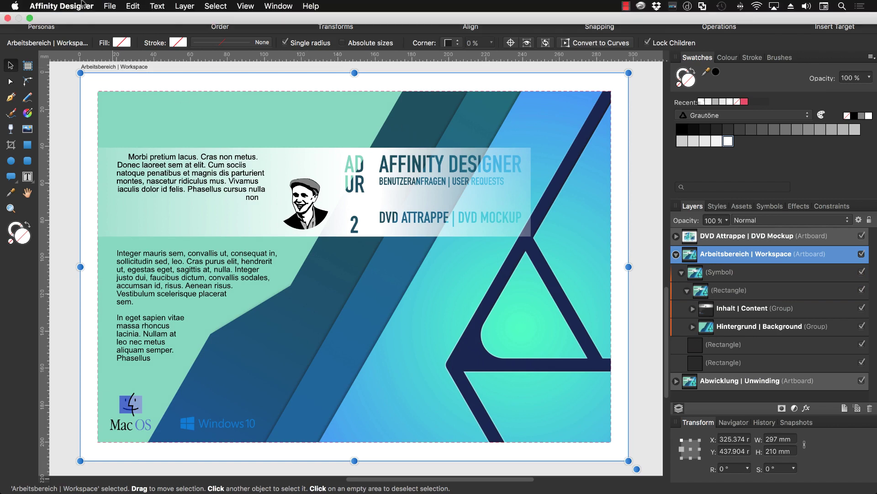
left_click(109, 6)
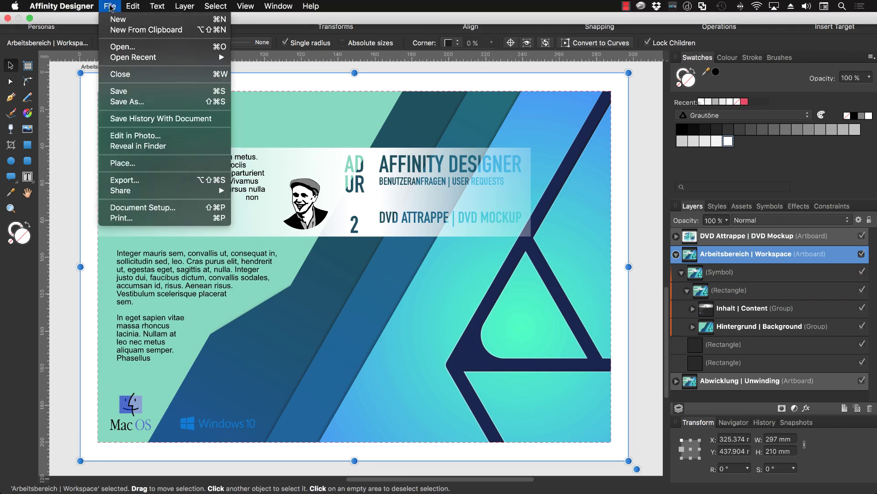
left_click(127, 162)
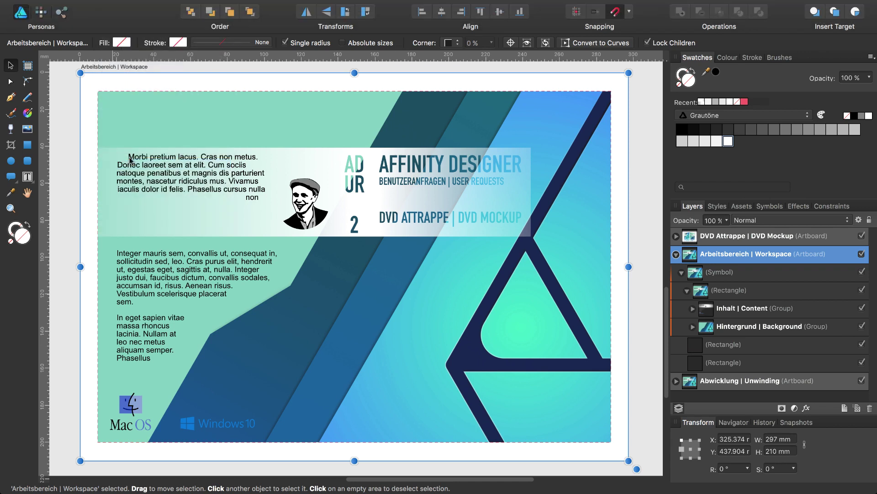
Place Echinazea-Stack.jpg across the cover symbol's rectangle, below the Inhalt | Content group, then fit all artboards
left_click(290, 40)
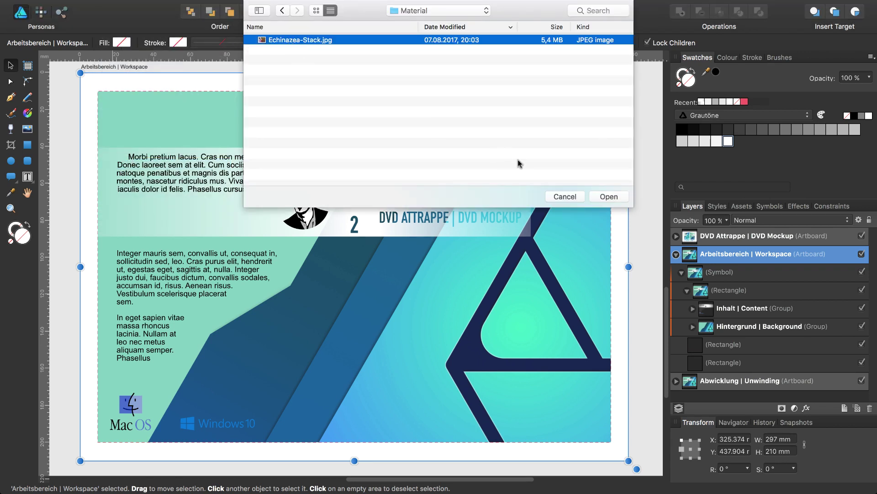
left_click(609, 196)
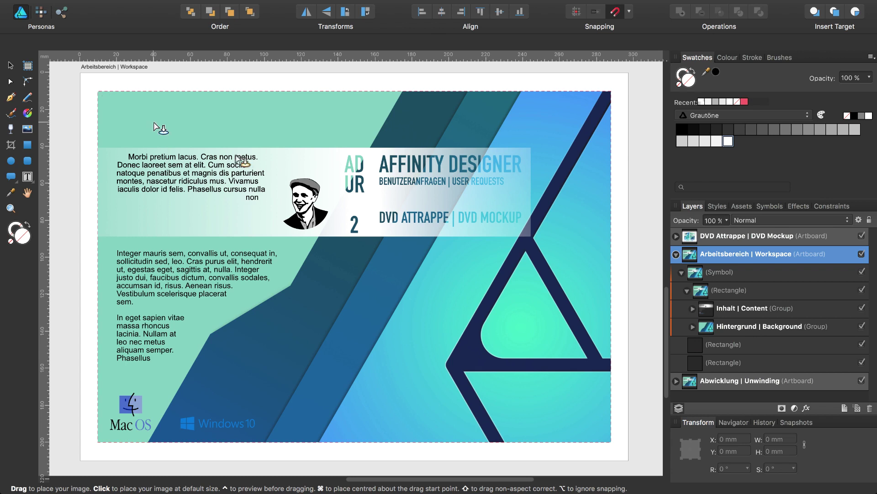
left_click(716, 293)
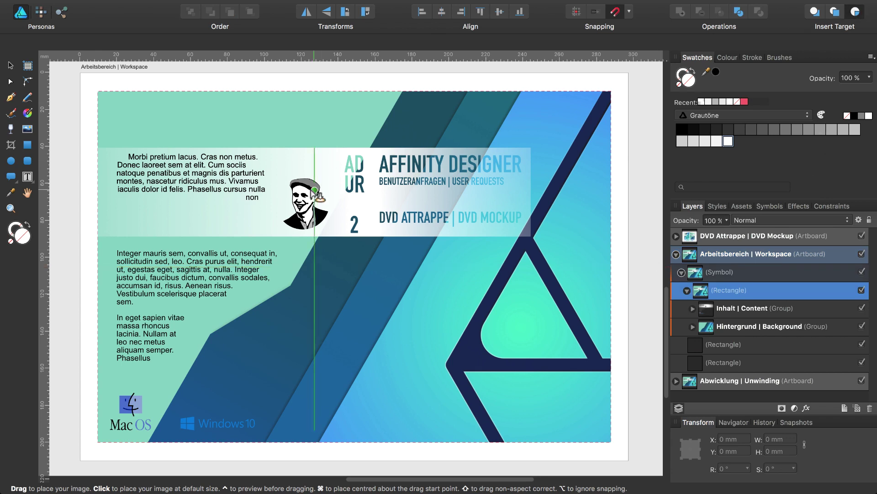
mouse_move(97, 98)
left_mouse_down()
mouse_move(381, 280)
mouse_move(627, 454)
left_mouse_up()
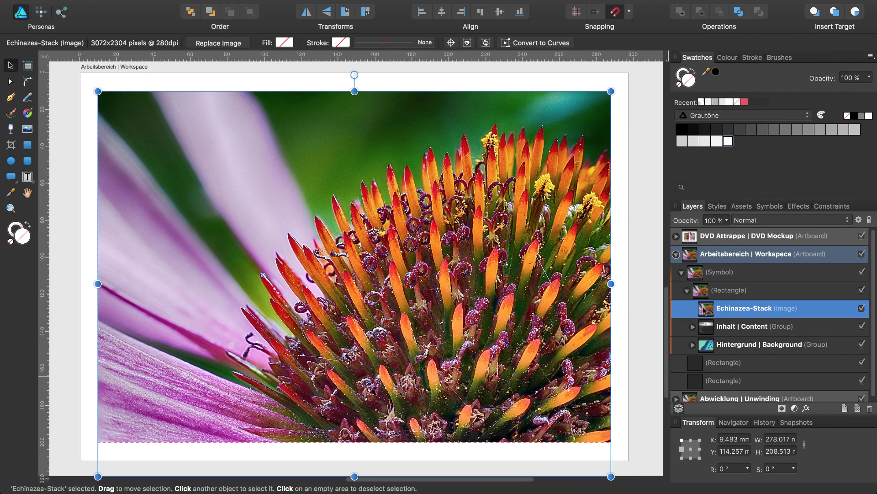
left_click_drag(704, 311, 705, 335)
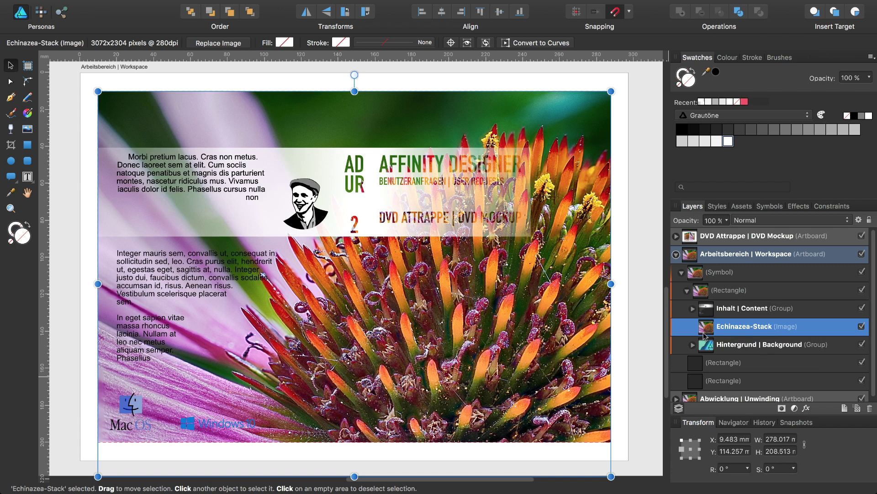
key("super+0")
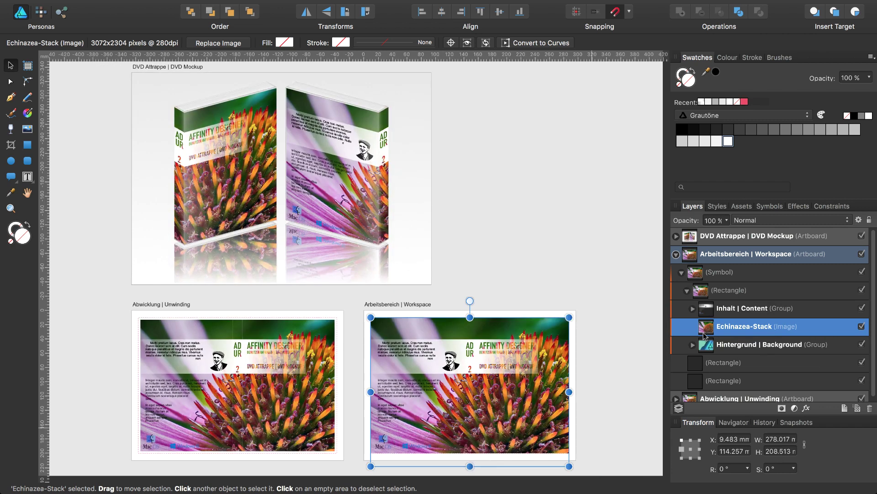